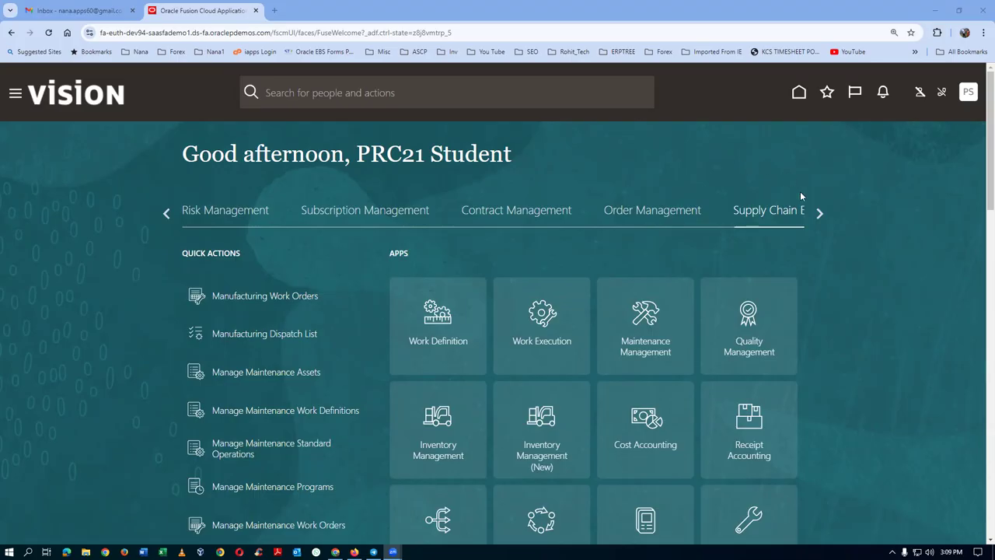
# Browse the app groups and open Product Information Management under Product Management.
pyautogui.click(819, 214)
pyautogui.click(820, 215)
pyautogui.click(819, 215)
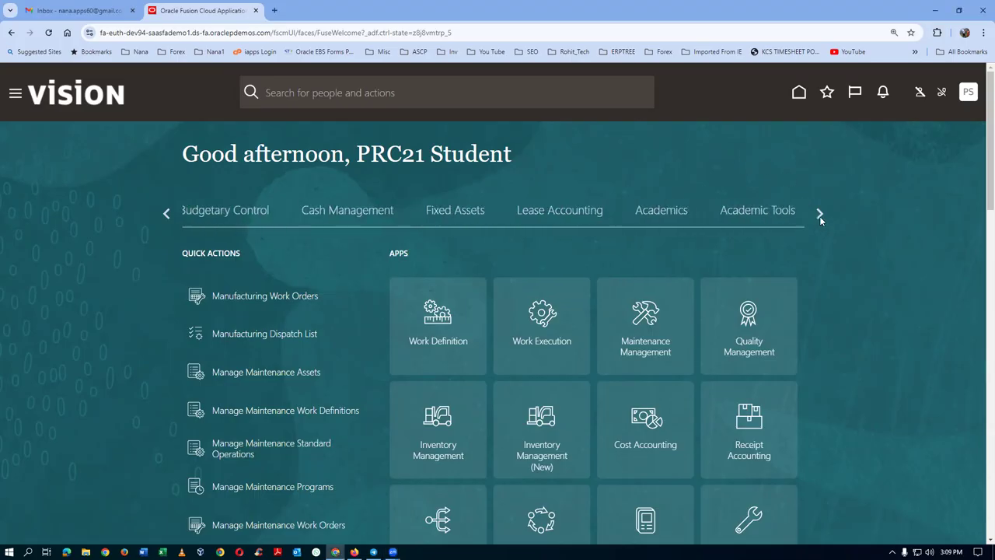
pyautogui.click(819, 215)
pyautogui.click(819, 214)
pyautogui.click(167, 215)
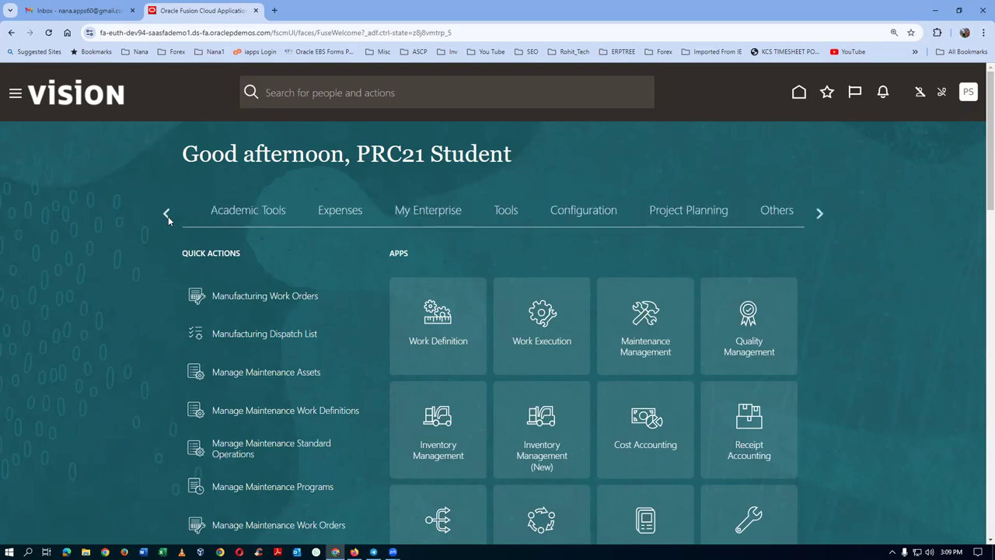
pyautogui.click(167, 214)
pyautogui.click(166, 214)
pyautogui.click(166, 214)
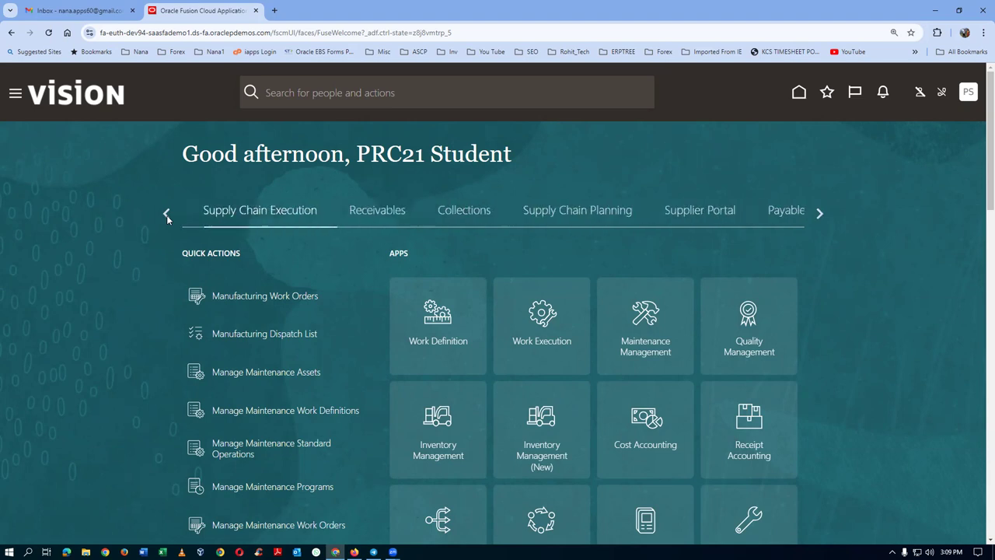
pyautogui.click(167, 215)
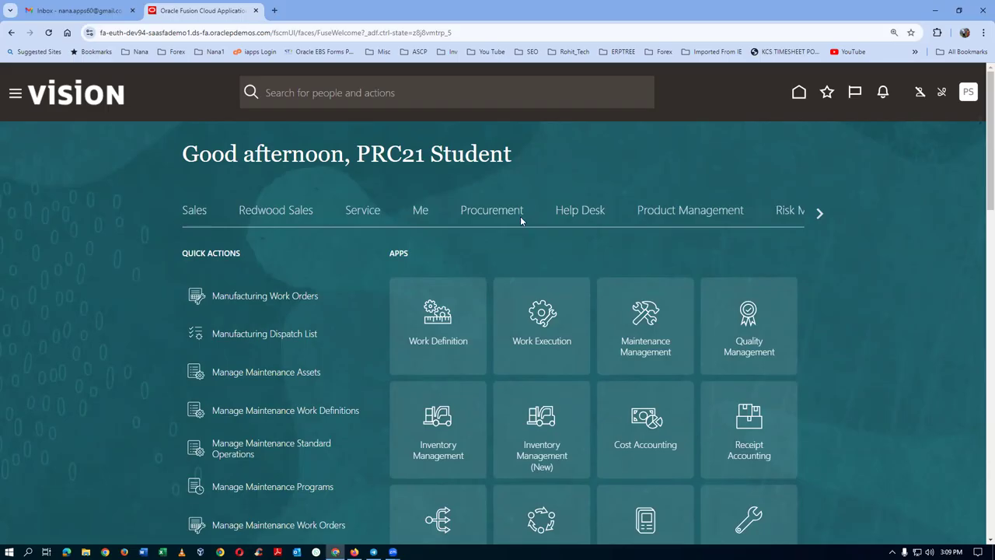
pyautogui.click(687, 213)
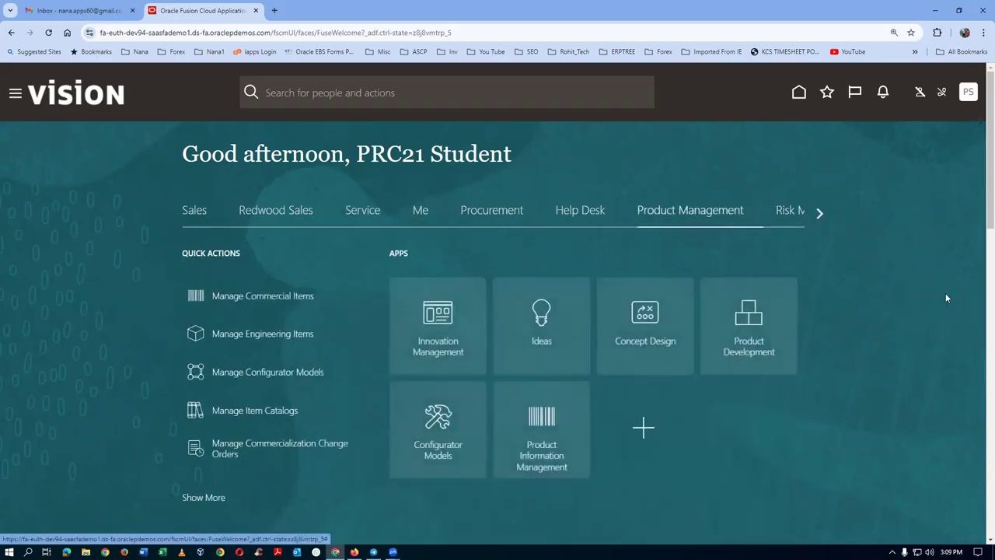
pyautogui.click(525, 468)
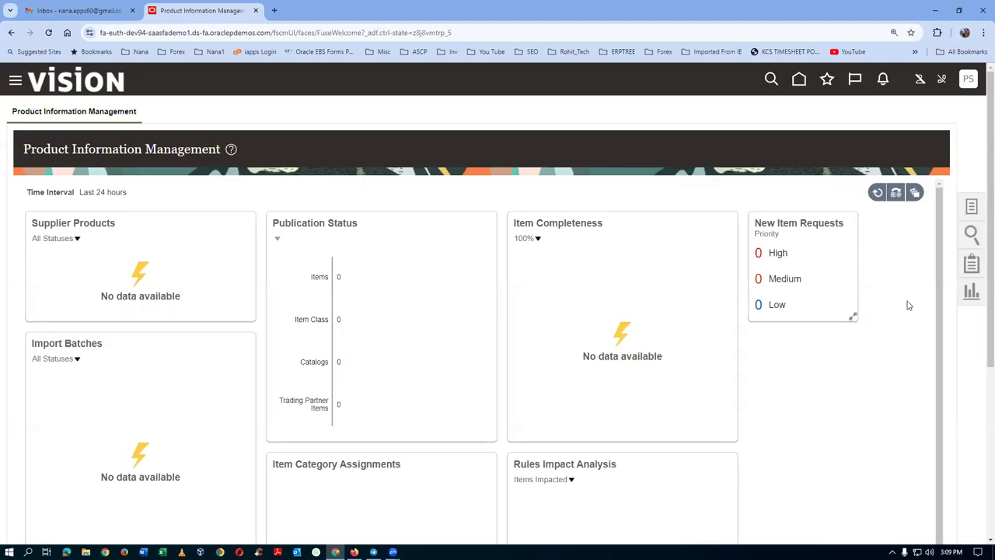
# Create an item for organization 000 Operations using the Abs01 Item Class and FG - Design Items template.
pyautogui.click(971, 207)
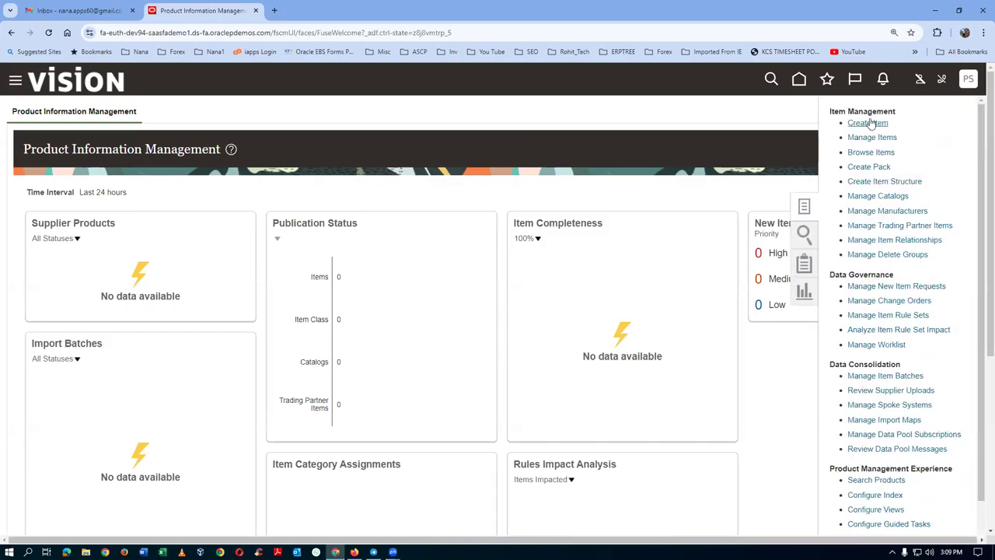
pyautogui.click(868, 122)
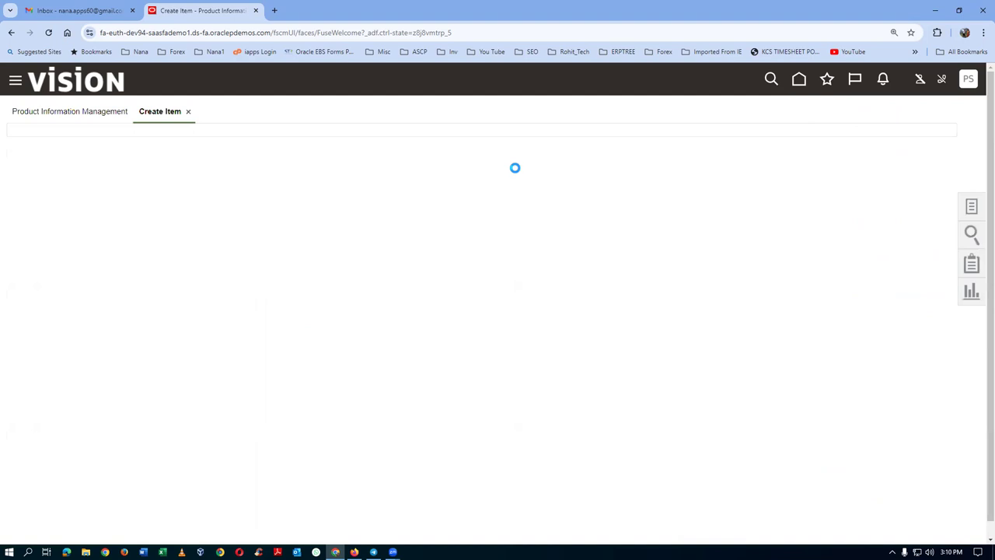
pyautogui.write('000')
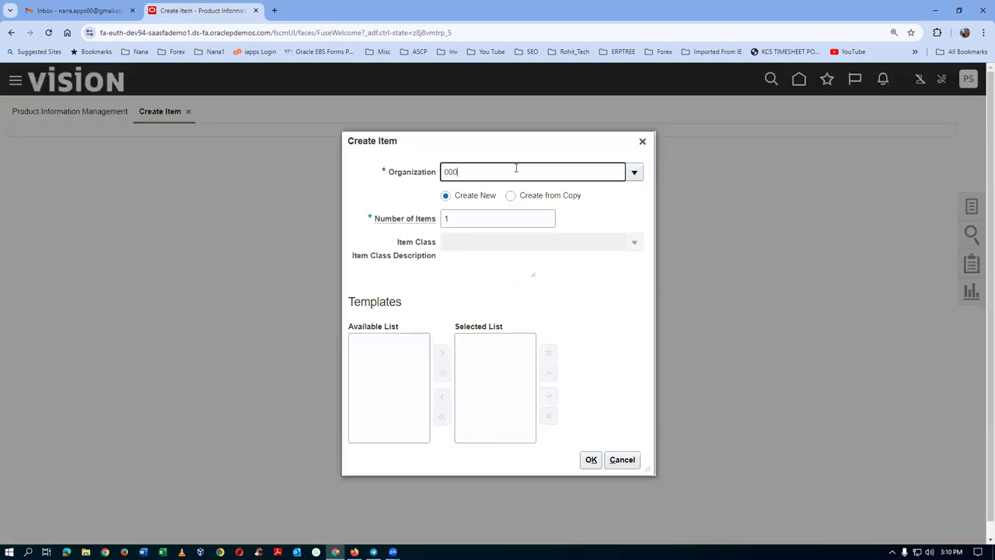
pyautogui.click(493, 194)
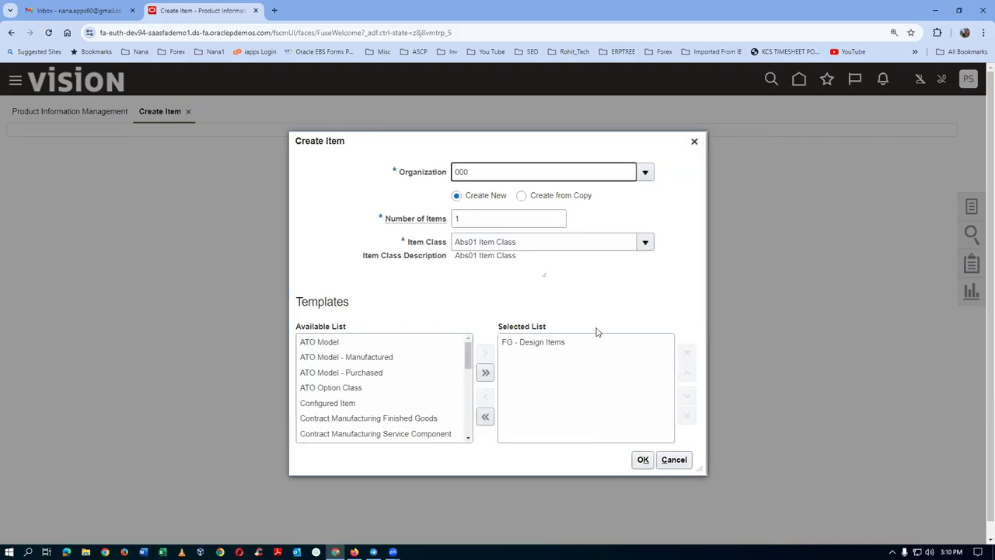
pyautogui.click(642, 462)
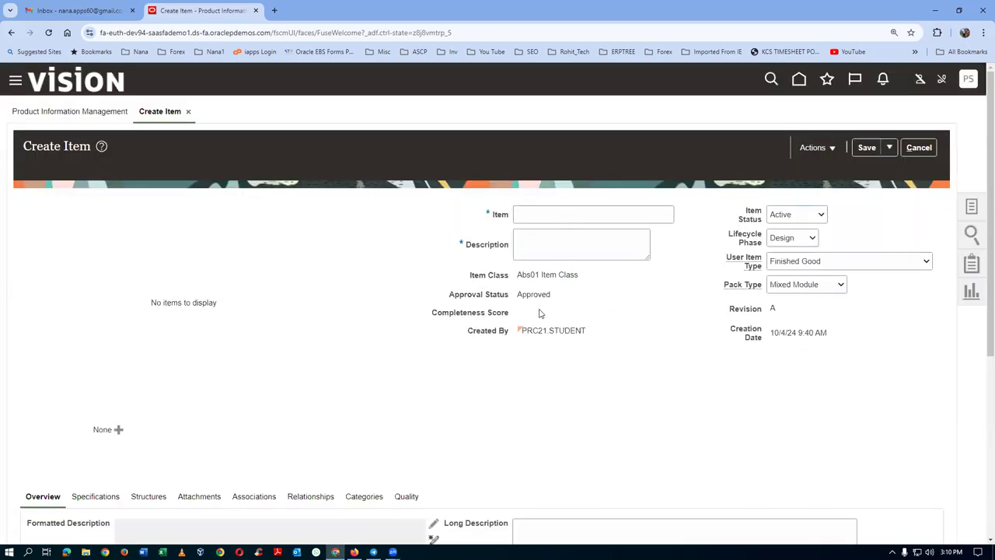
# Name the item s01_vmi_item, correcting the mistyped hyphen to an underscore.
pyautogui.click(535, 215)
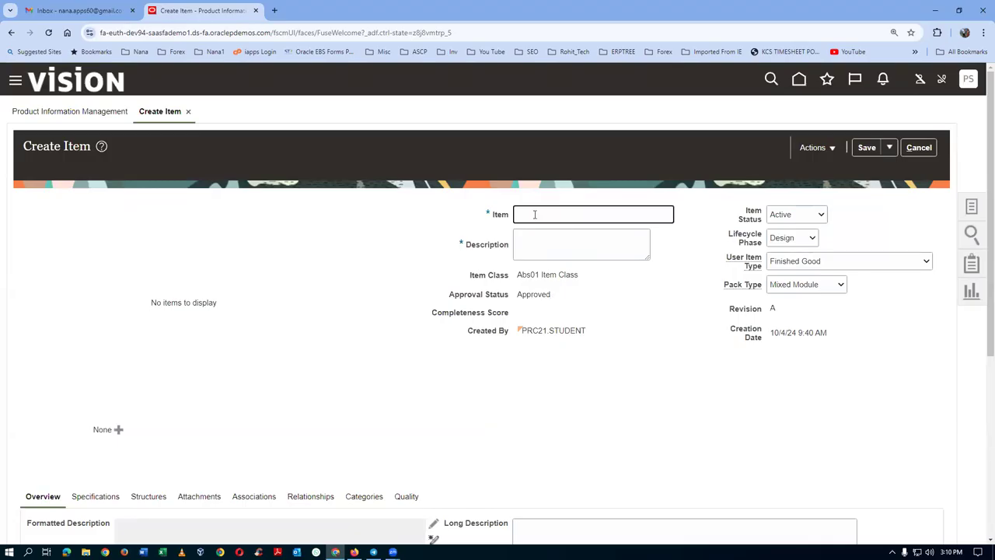
pyautogui.write('s01_Imi-item')
pyautogui.press('Left')
pyautogui.press('Left')
pyautogui.press('Left')
pyautogui.press('Left')
pyautogui.press('BackSpace')
pyautogui.write('_')
# Copy s01_vmi_item into the Description field and go to the item's Specifications.
pyautogui.hotkey('ctrl', 'a')
pyautogui.hotkey('ctrl', 'c')
pyautogui.click(539, 247)
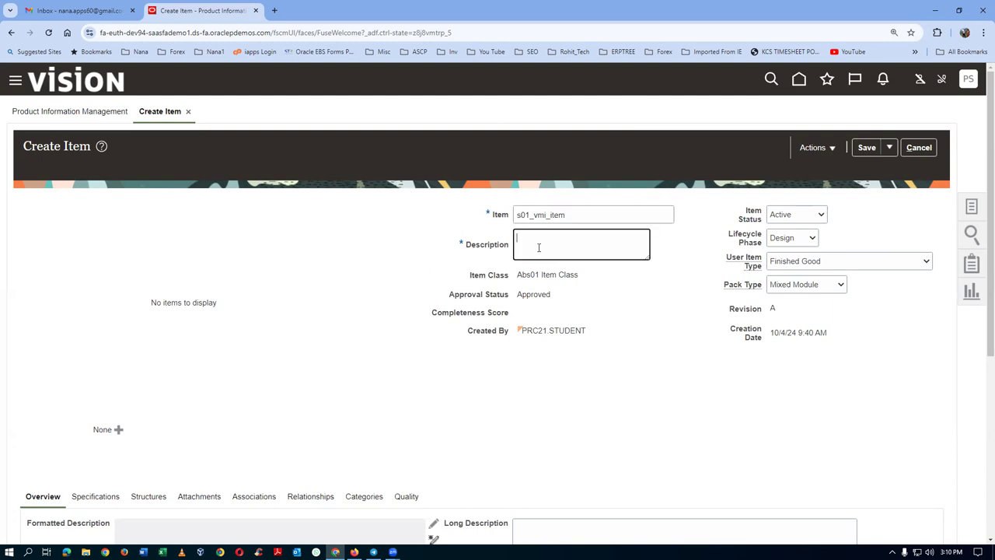
pyautogui.hotkey('ctrl', 'v')
pyautogui.scroll(-2, 409, 300)
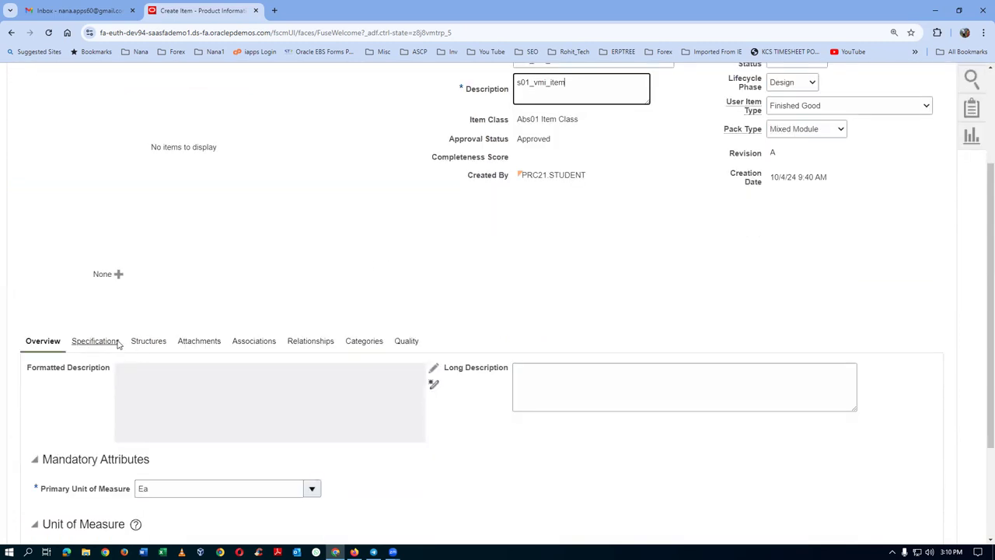
pyautogui.scroll(-2, 163, 436)
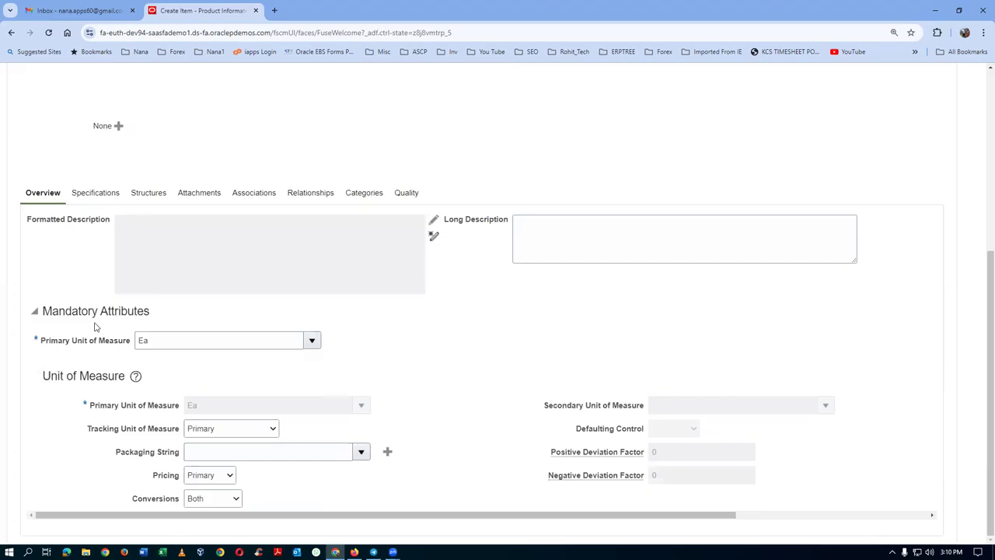
pyautogui.click(87, 196)
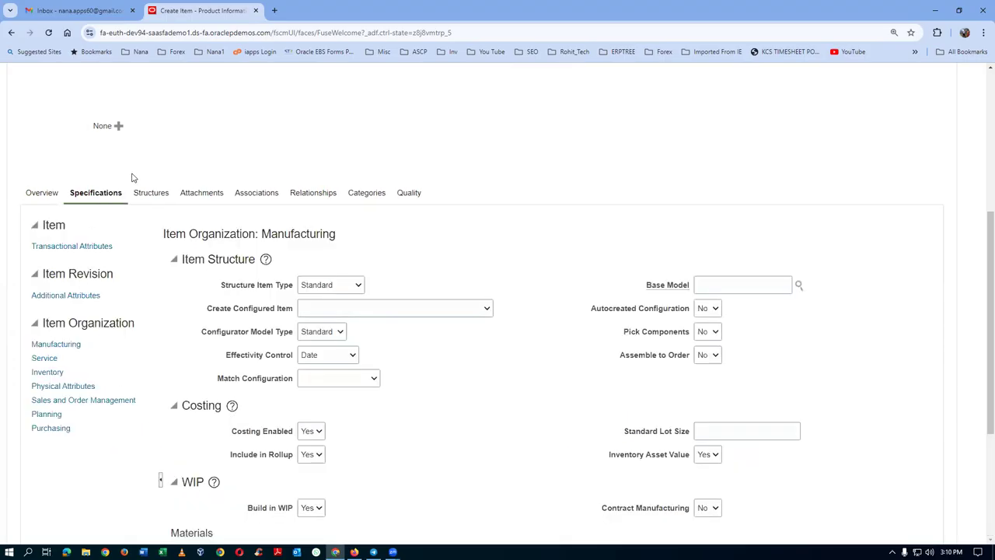
# Set the item's Purchasing purchase price to 10.
pyautogui.click(58, 428)
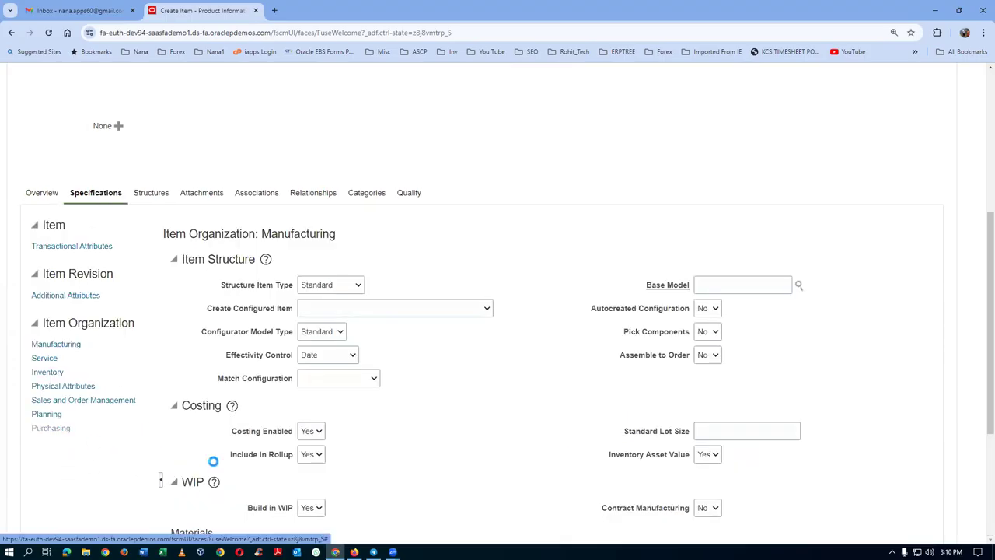
pyautogui.click(312, 500)
pyautogui.write('10')
pyautogui.press('Tab')
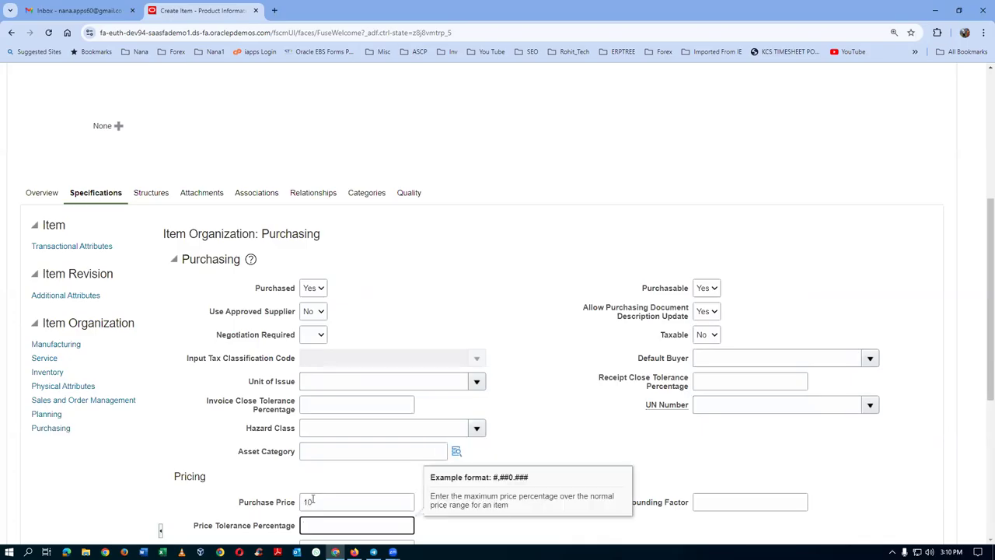
# Set Planning to Supplier managed inventory with minimum 100 and maximum 200.
pyautogui.click(40, 415)
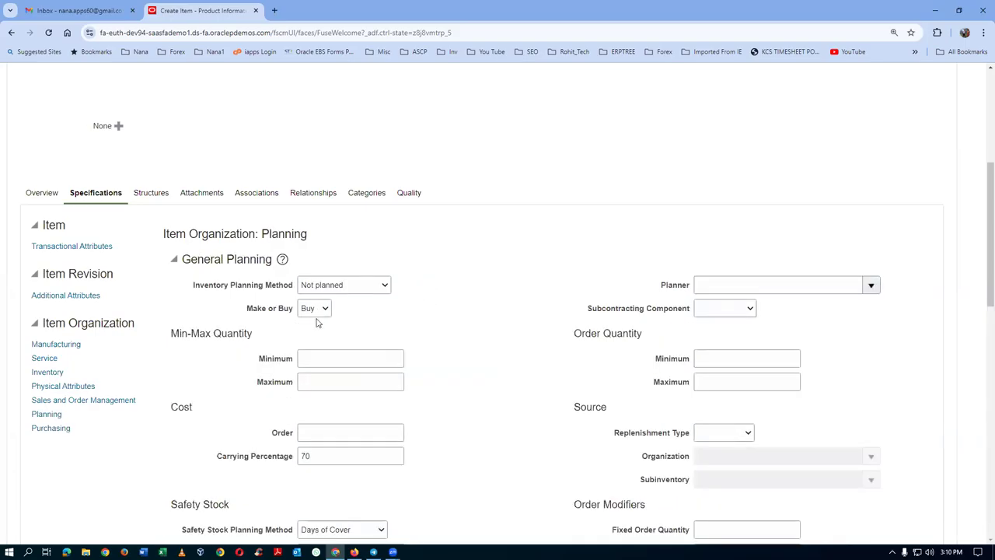
pyautogui.click(349, 289)
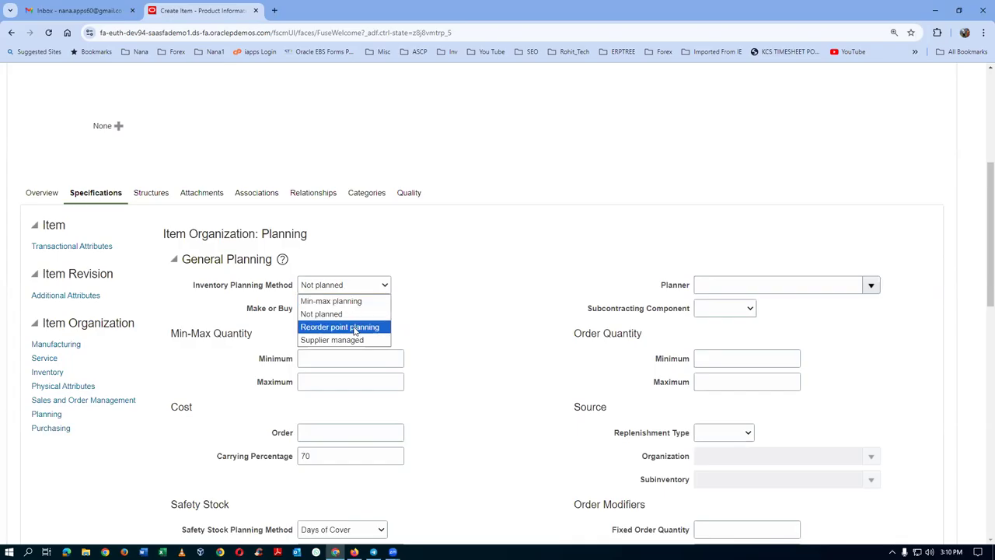
pyautogui.click(358, 340)
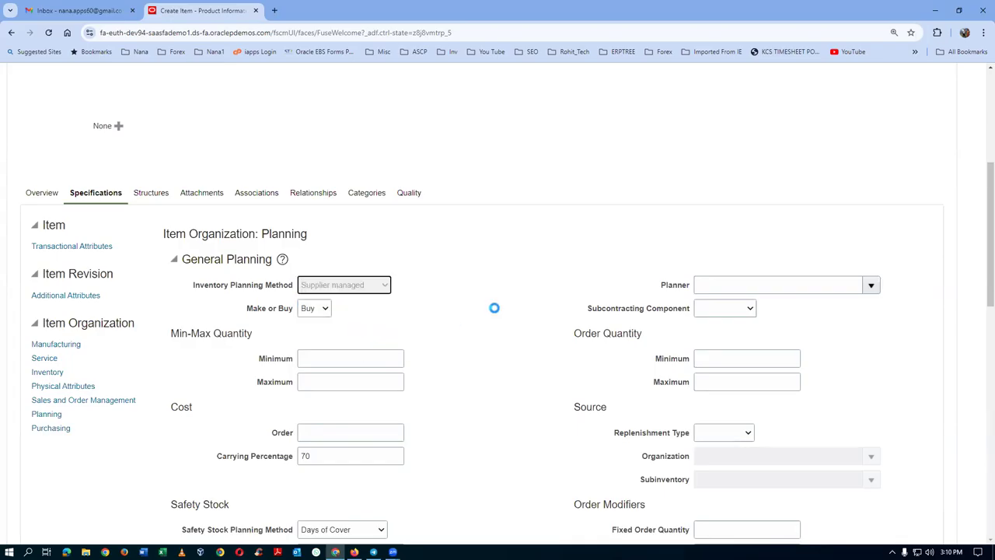
pyautogui.click(341, 357)
pyautogui.write('100')
pyautogui.press('Tab')
pyautogui.write('200')
pyautogui.press('Tab')
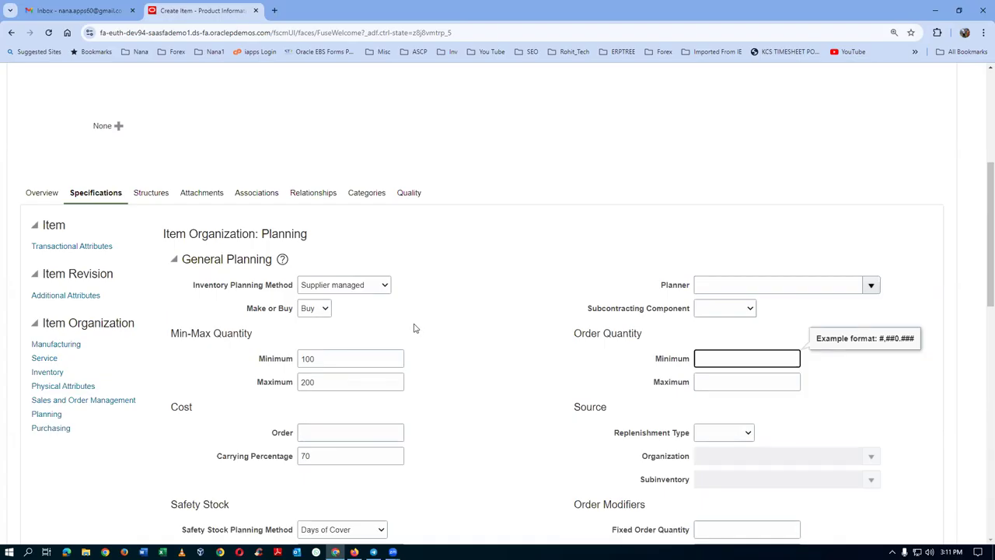
pyautogui.click(258, 195)
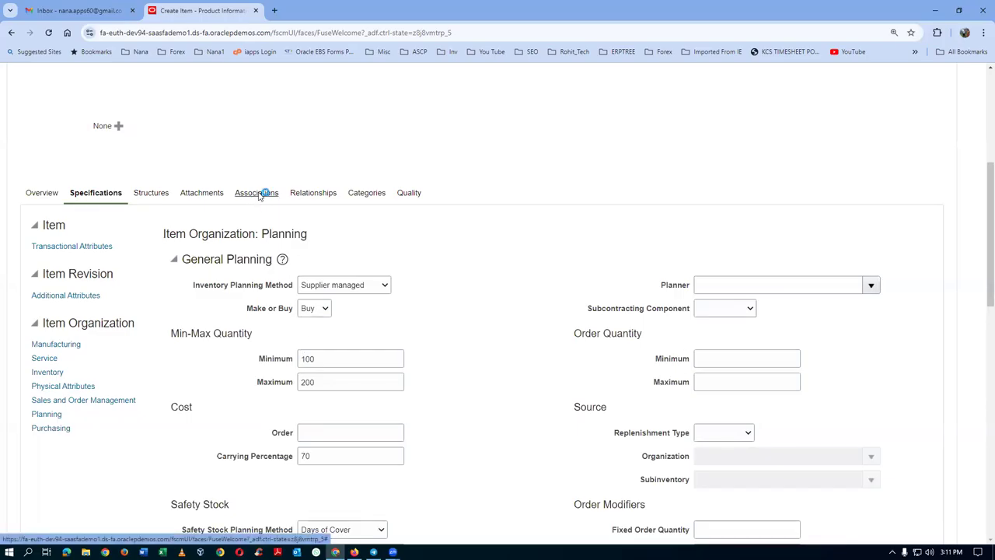
# Add organization 001 Seattle to the item's organization associations.
pyautogui.click(45, 419)
pyautogui.click(70, 459)
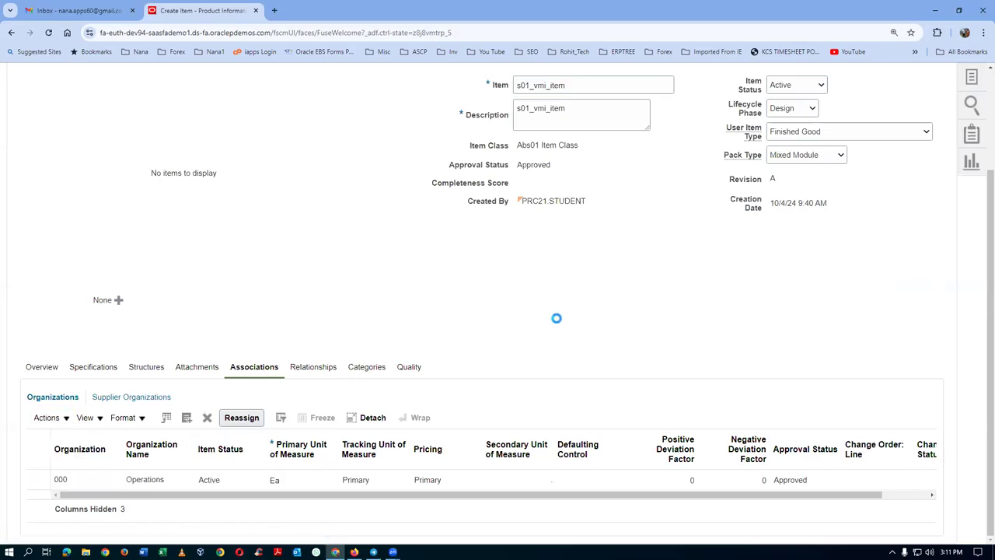
pyautogui.click(521, 199)
pyautogui.write('001')
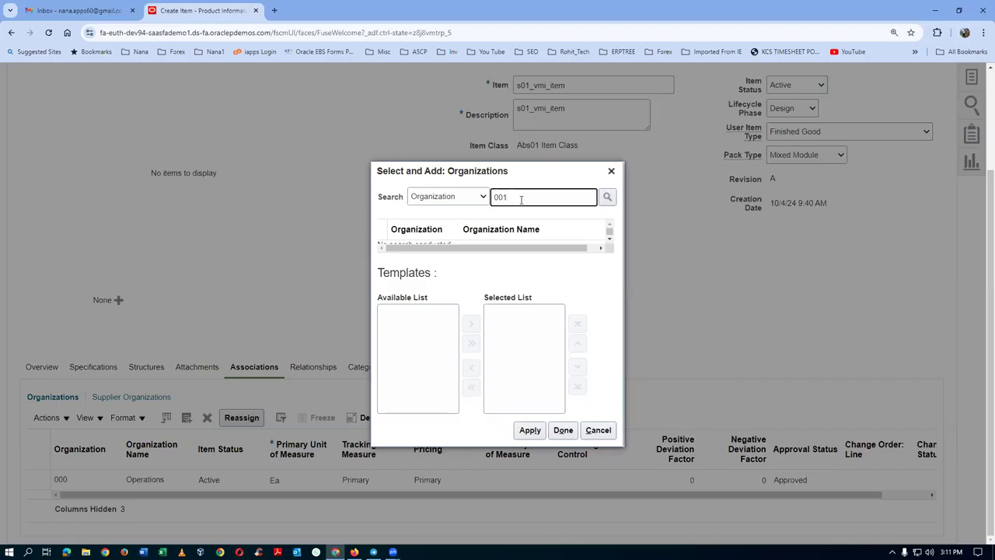
pyautogui.press('Return')
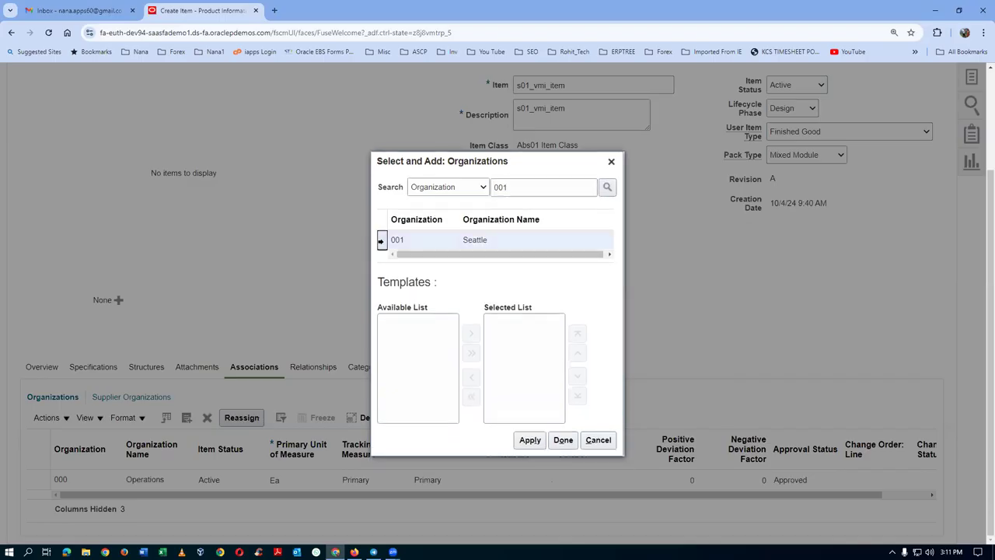
pyautogui.click(631, 441)
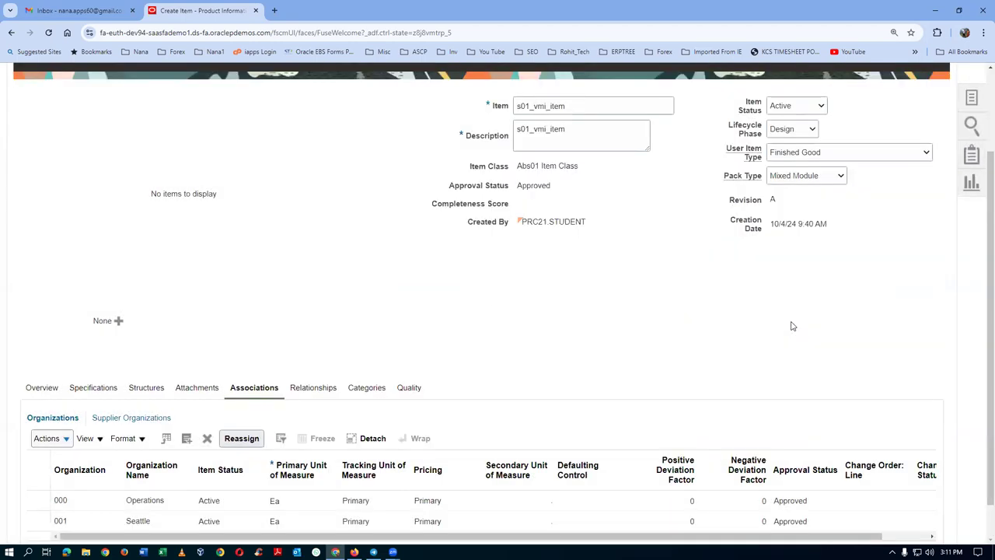
# Save and close the new item s01_vmi_item.
pyautogui.scroll(-1, 521, 369)
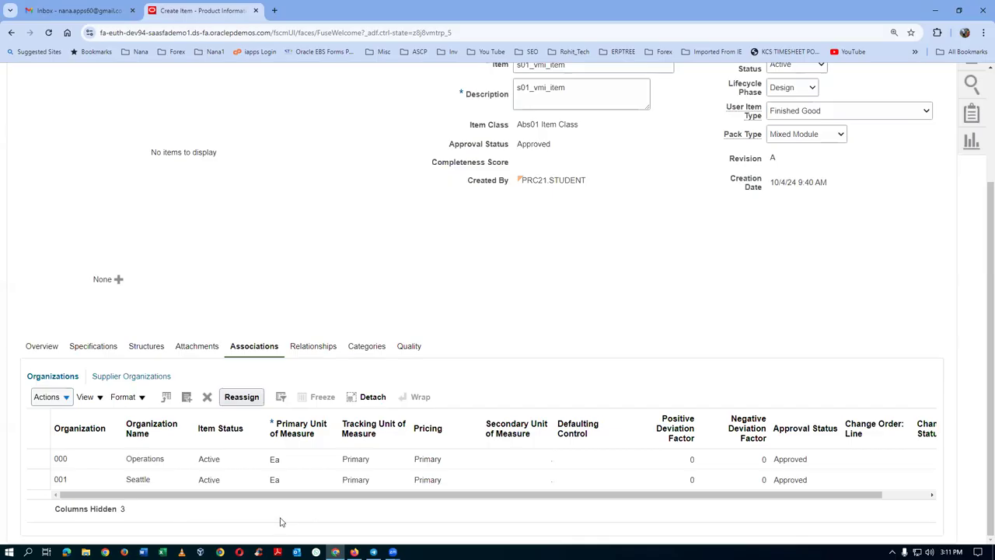
pyautogui.scroll(4, 761, 301)
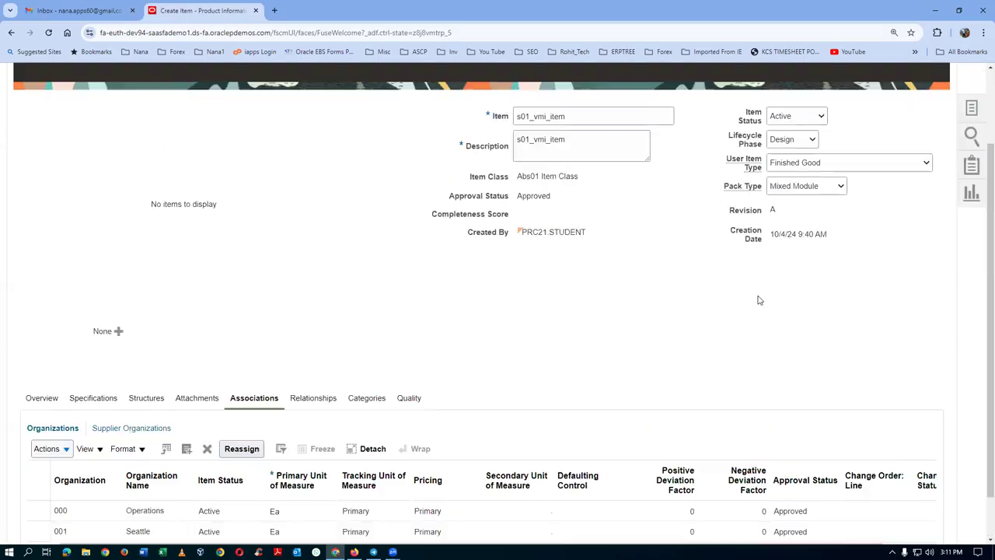
pyautogui.click(890, 148)
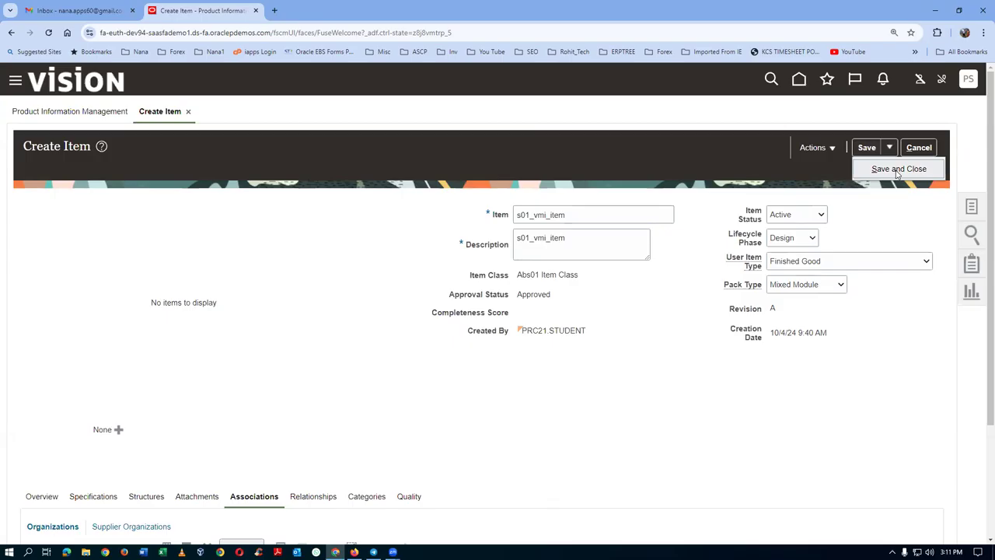
pyautogui.click(896, 171)
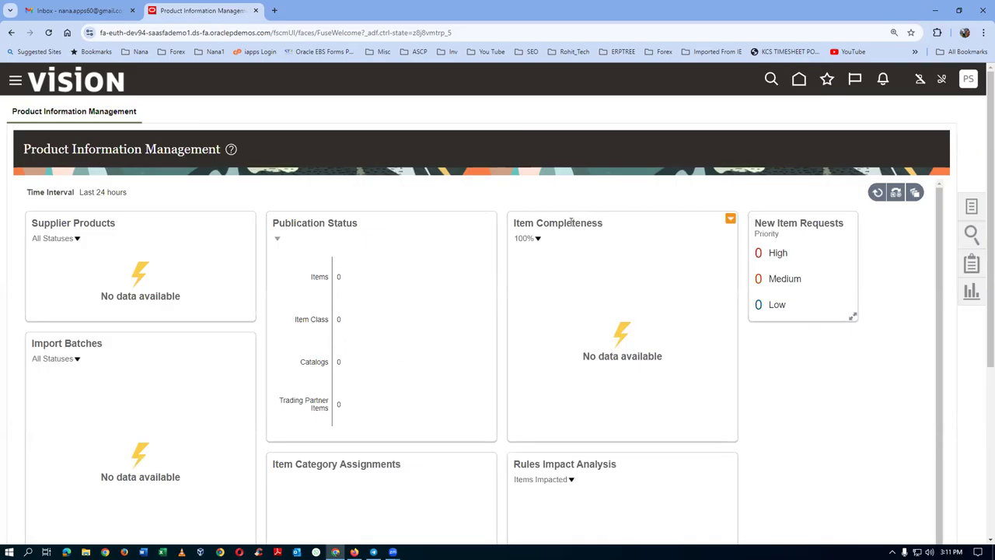
# In Setup and Maintenance, search man%sub%loca% and open Manage Subinventories and Locators.
pyautogui.click(968, 79)
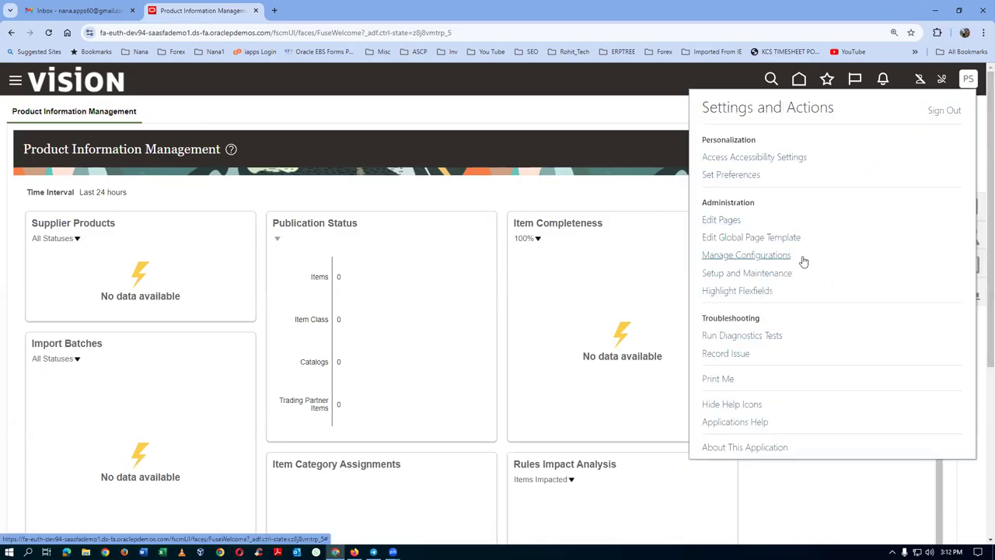
pyautogui.click(775, 272)
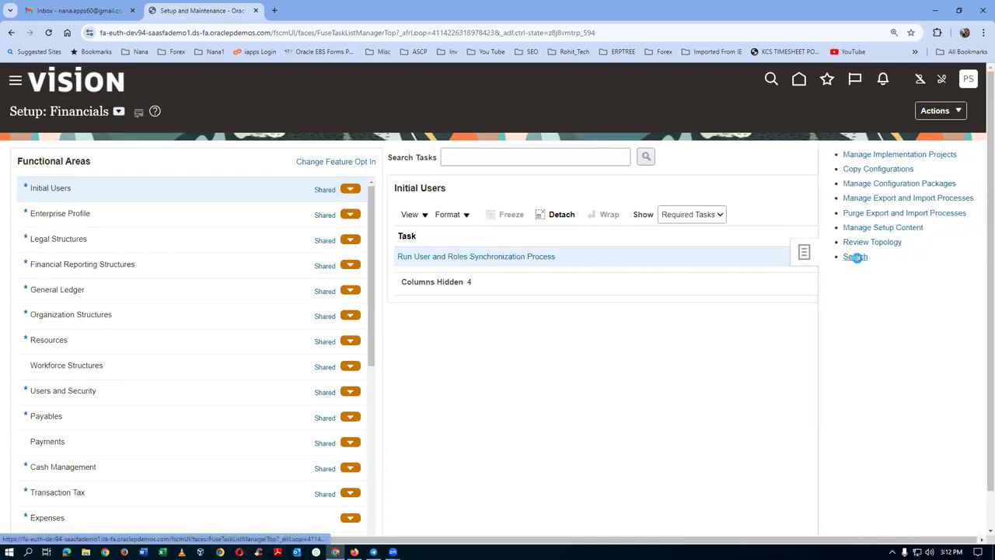
pyautogui.write('man%sub%loca%')
pyautogui.press('Return')
pyautogui.click(38, 224)
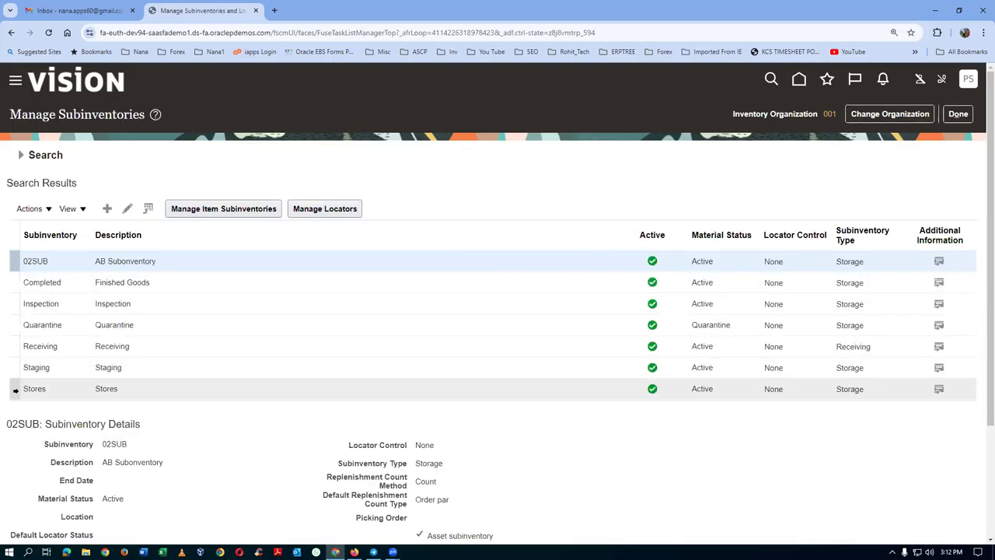
# Select the Stores subinventory, open its item subinventories and start adding an item.
pyautogui.click(14, 390)
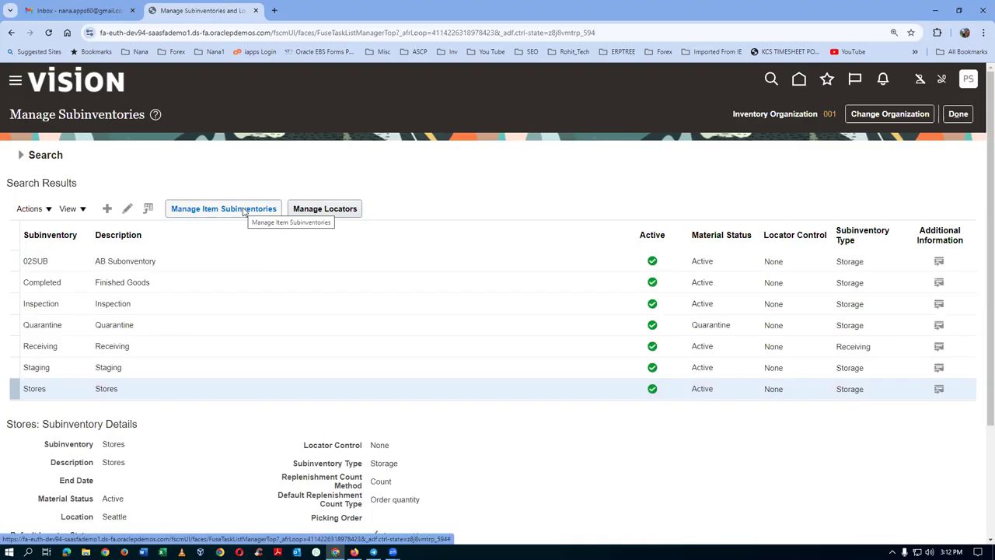
pyautogui.click(244, 210)
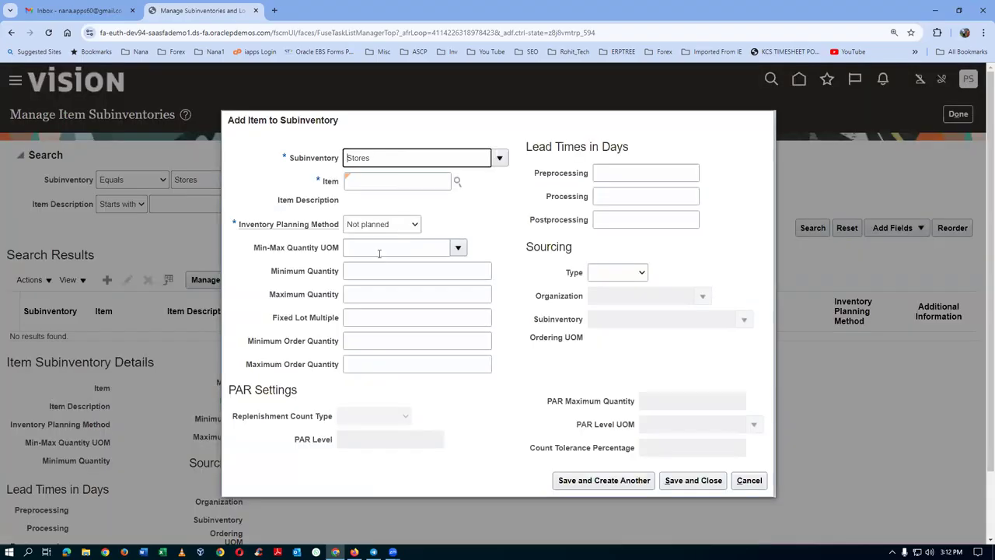
pyautogui.click(366, 181)
# Add s01_vmi_item as Supplier managed, min 300, max 400, Supplier sourcing, and save.
pyautogui.write('s01')
pyautogui.click(385, 208)
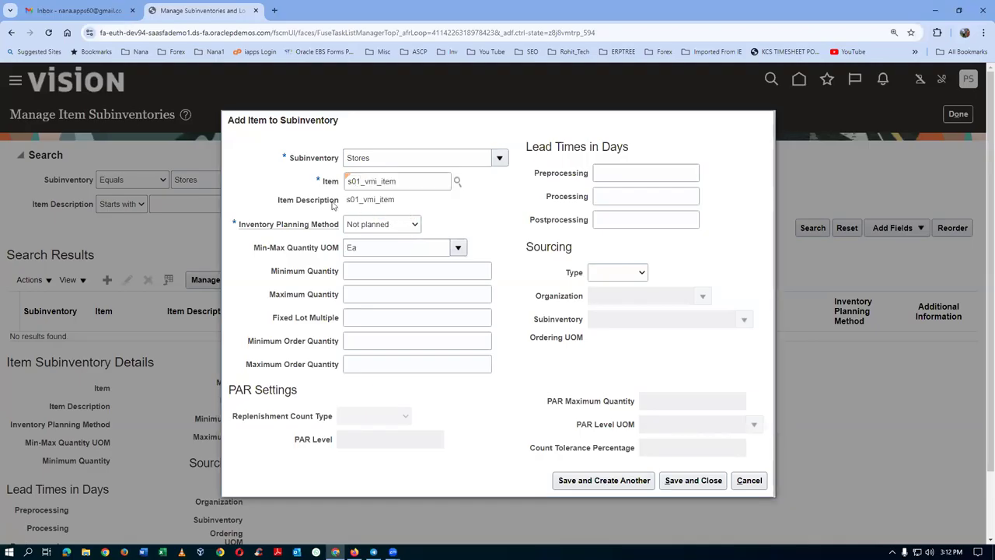
pyautogui.click(384, 227)
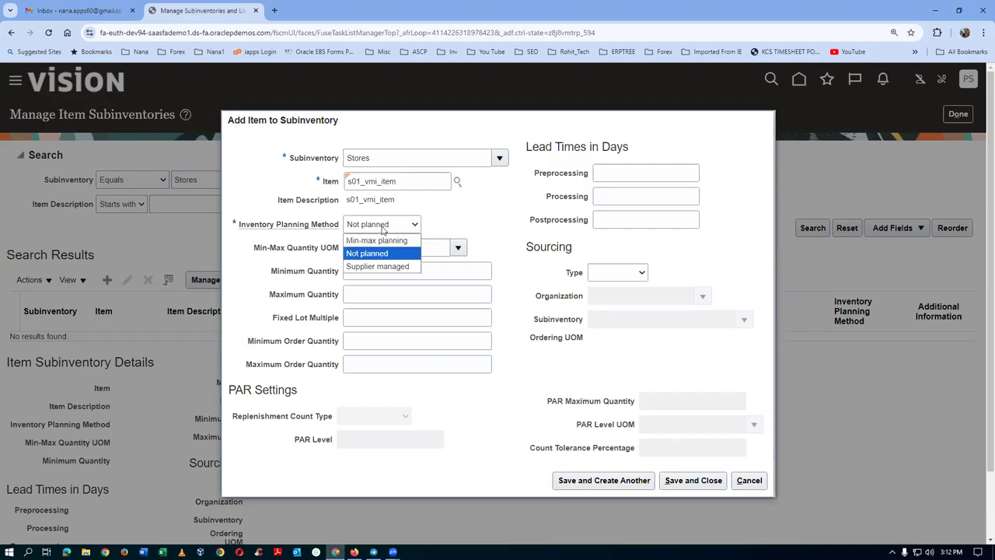
pyautogui.click(386, 266)
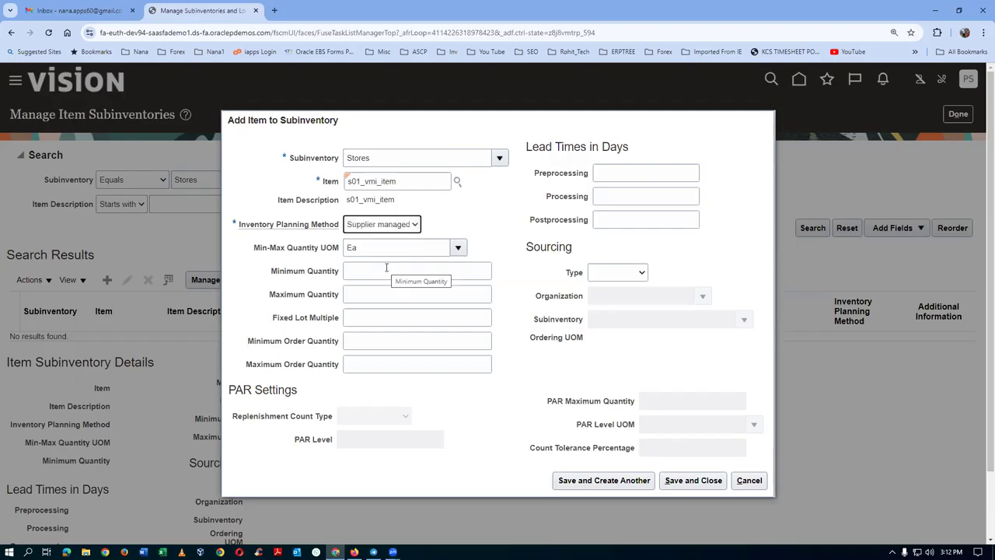
pyautogui.click(412, 272)
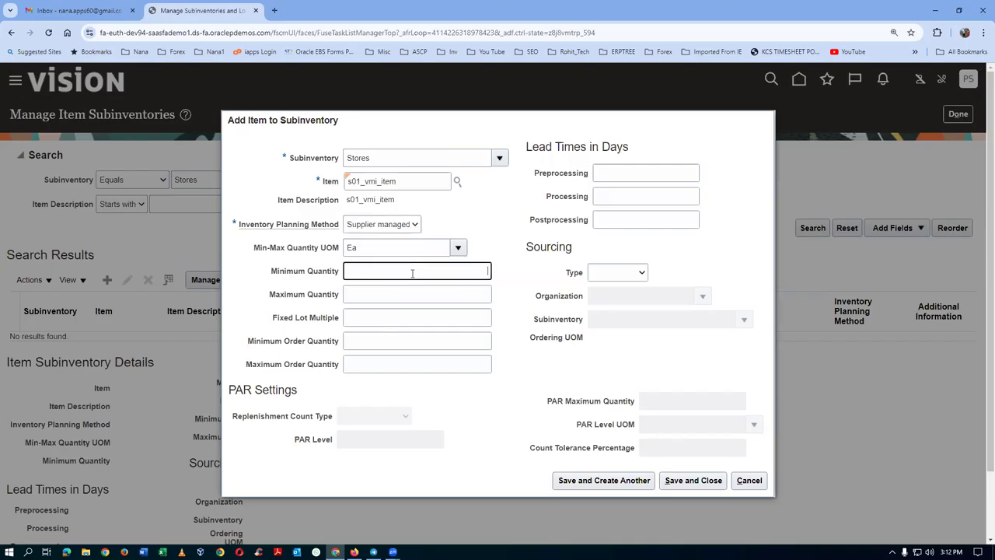
pyautogui.write('300')
pyautogui.press('Tab')
pyautogui.write('400')
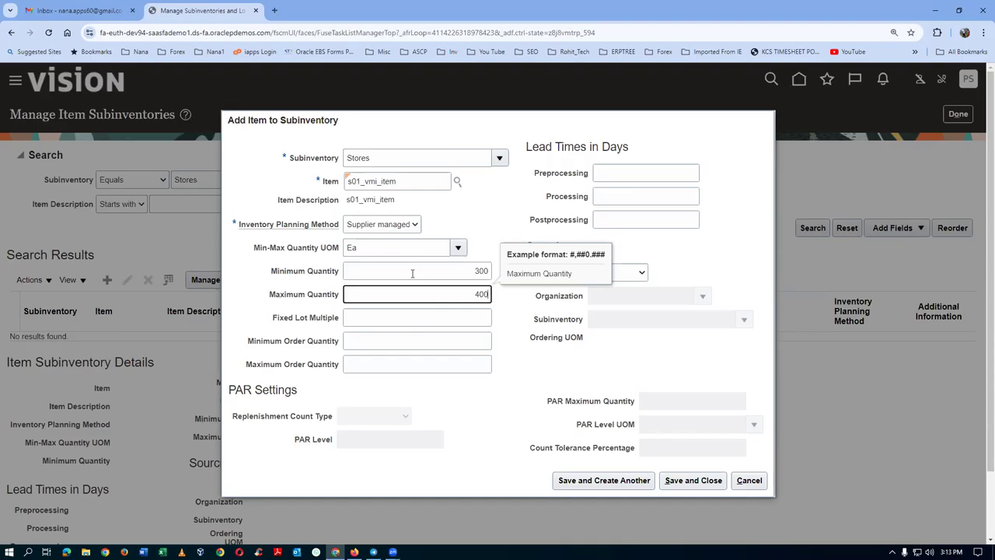
pyautogui.click(498, 211)
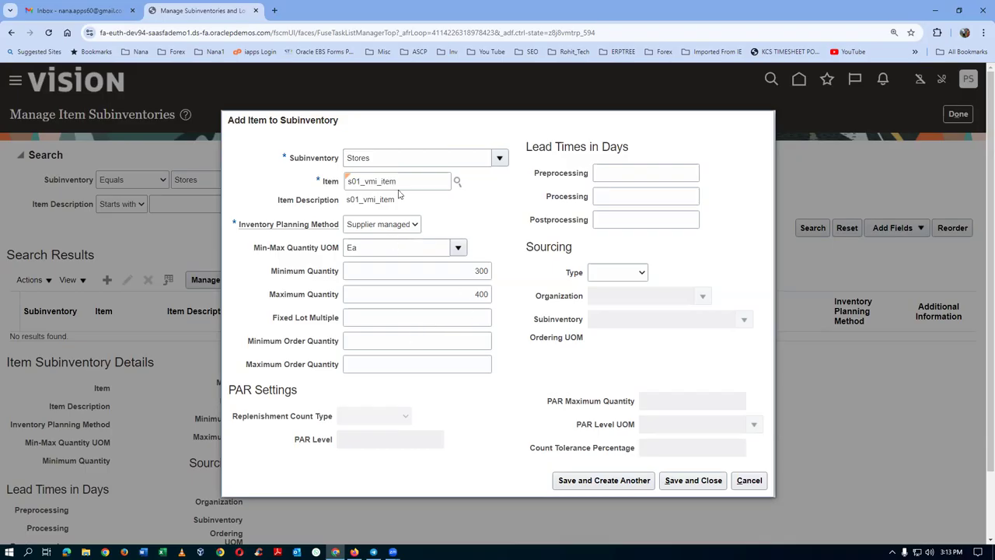
pyautogui.click(624, 276)
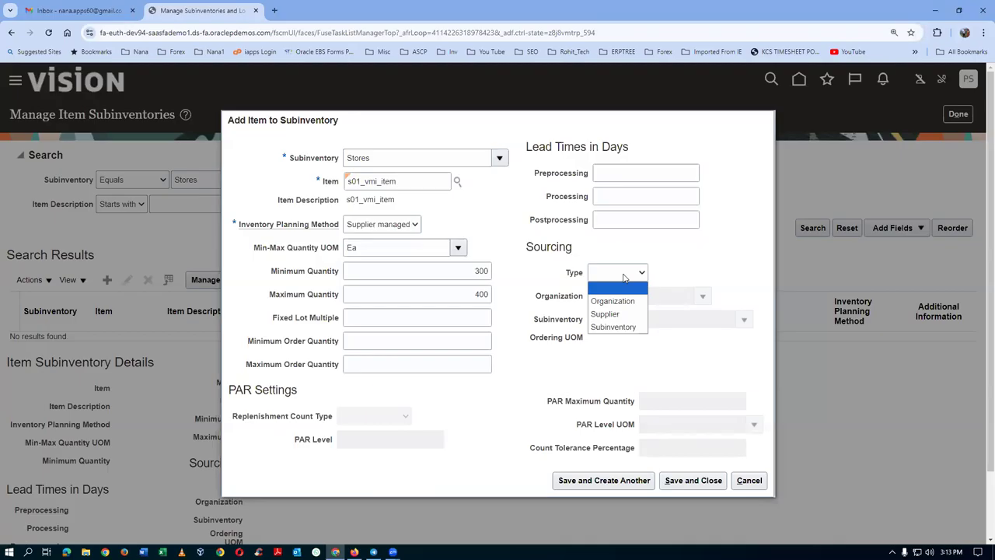
pyautogui.click(605, 313)
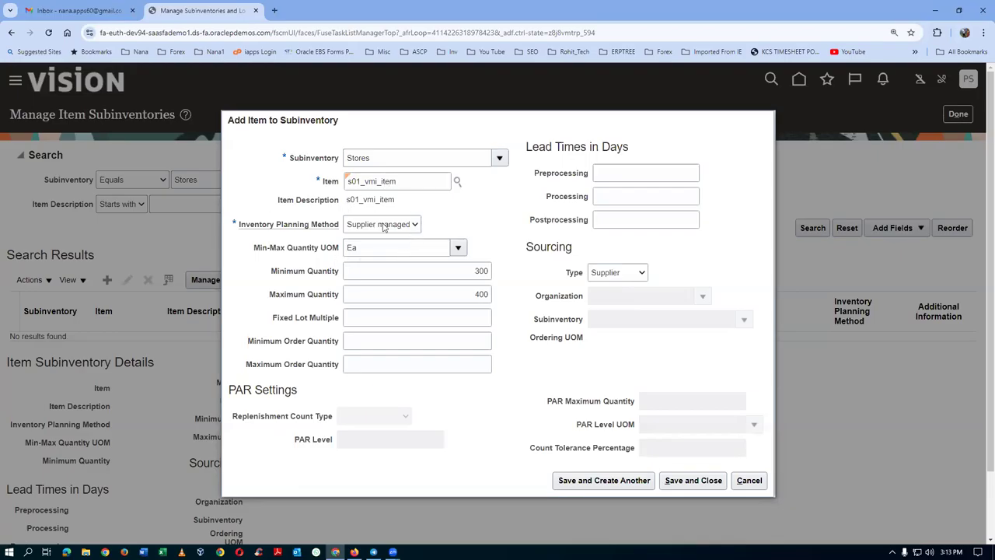
pyautogui.click(688, 479)
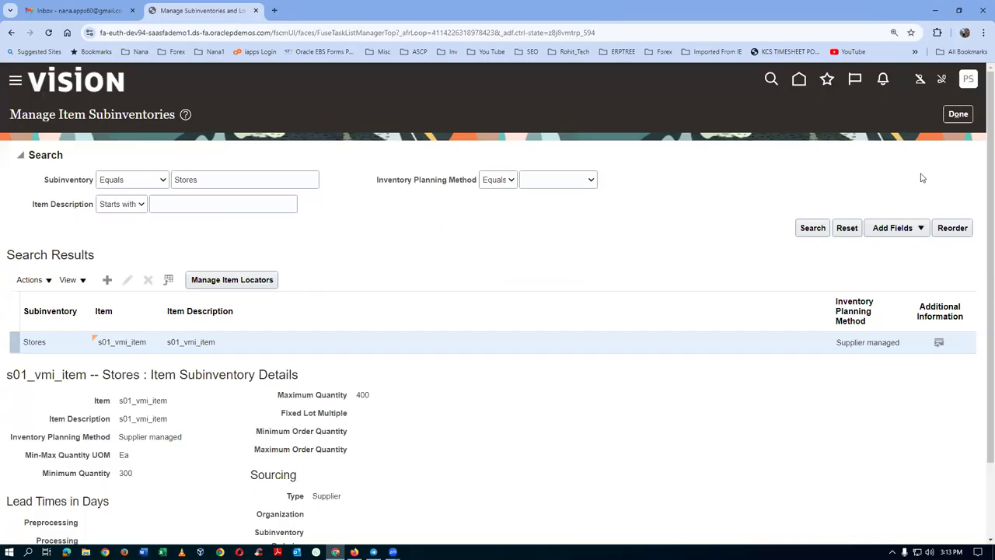
# Exit the subinventory and task pages and go to the setup Offerings list.
pyautogui.click(961, 114)
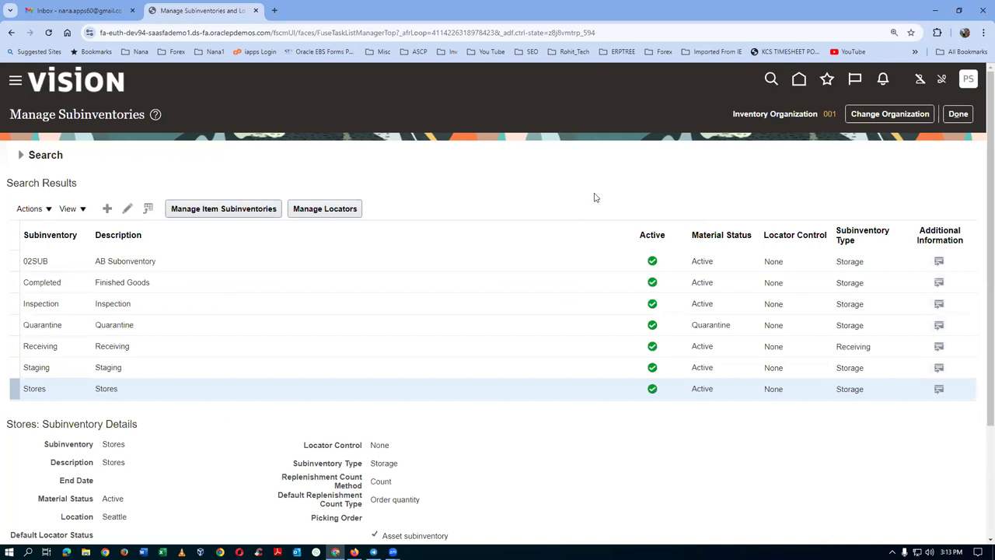
pyautogui.click(958, 114)
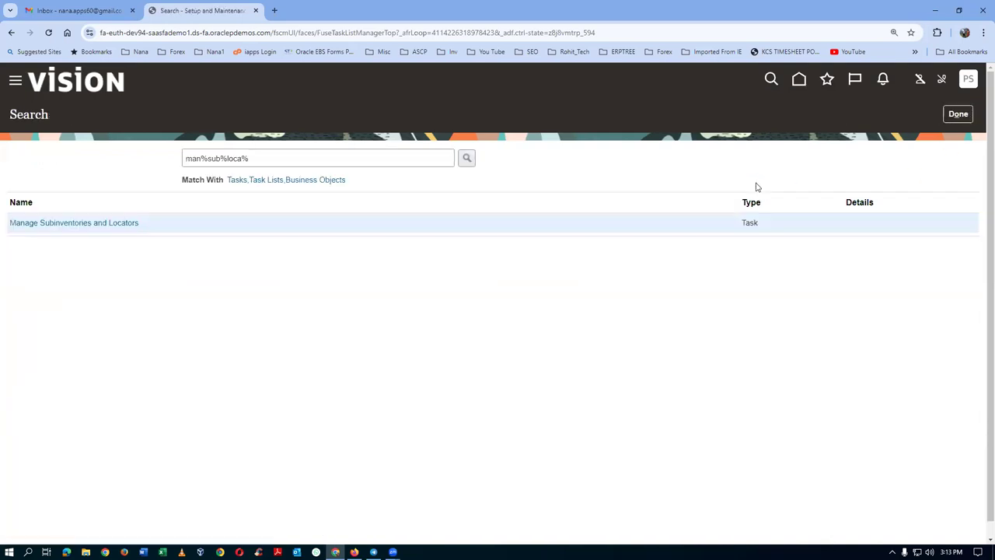
pyautogui.click(957, 114)
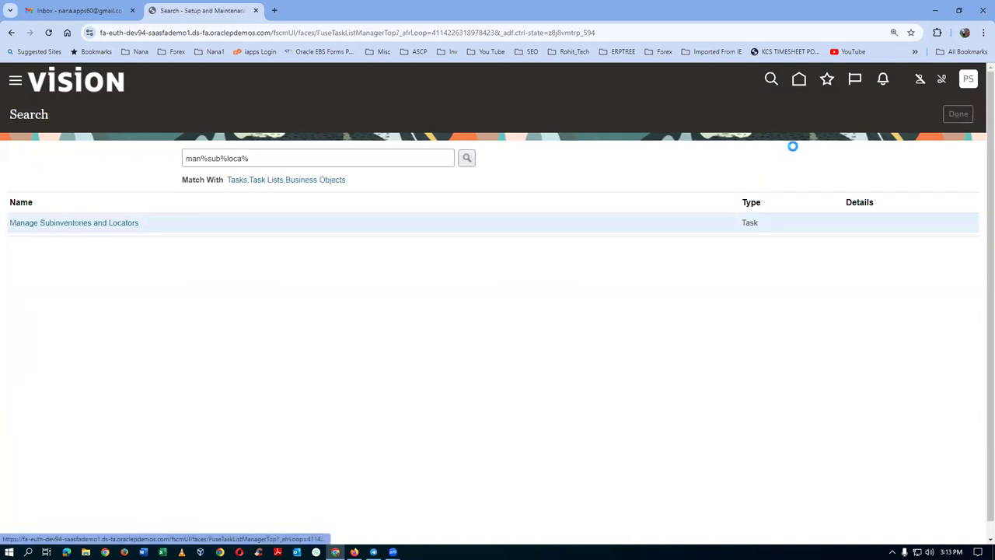
pyautogui.click(922, 111)
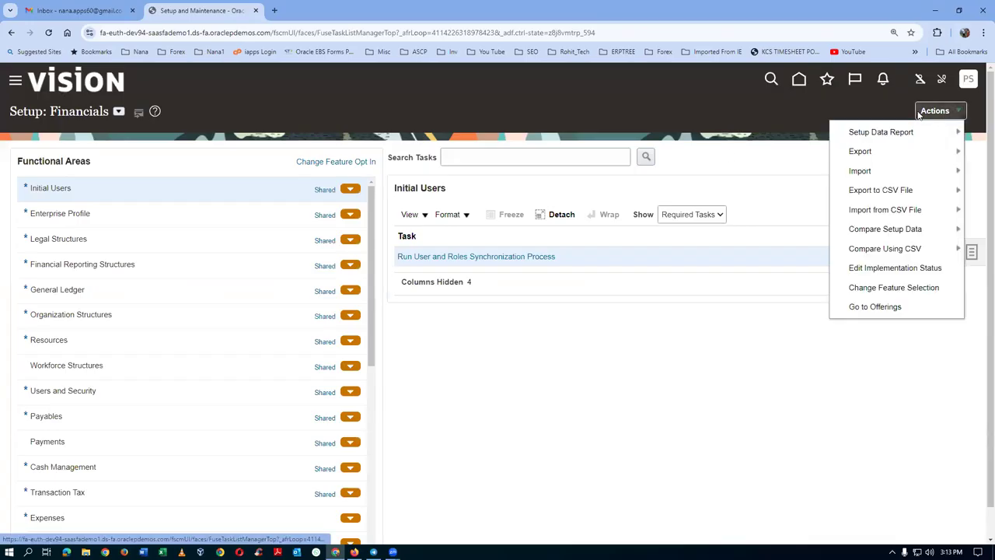
pyautogui.click(898, 306)
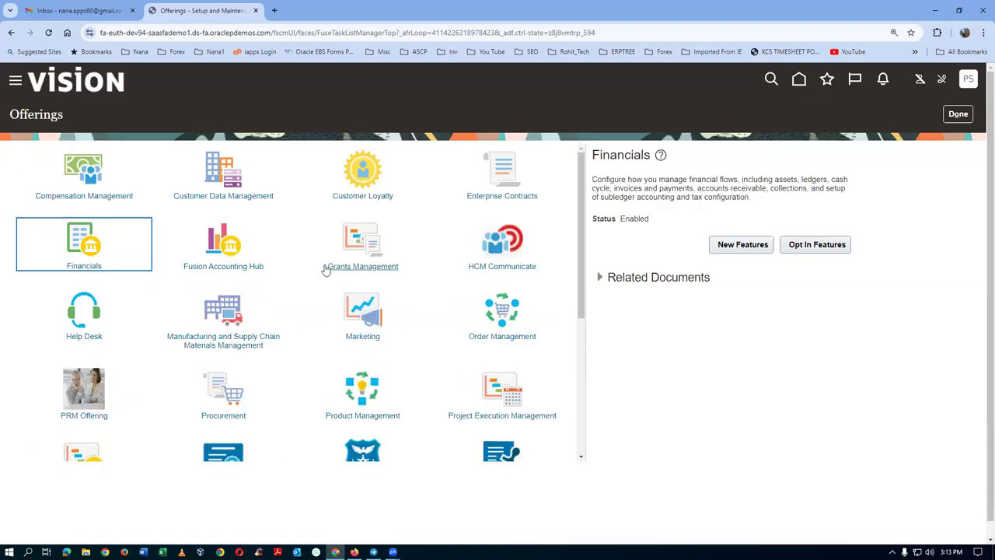
# Open Procurement's opt-in features and edit the Suppliers feature area.
pyautogui.click(233, 397)
pyautogui.click(819, 239)
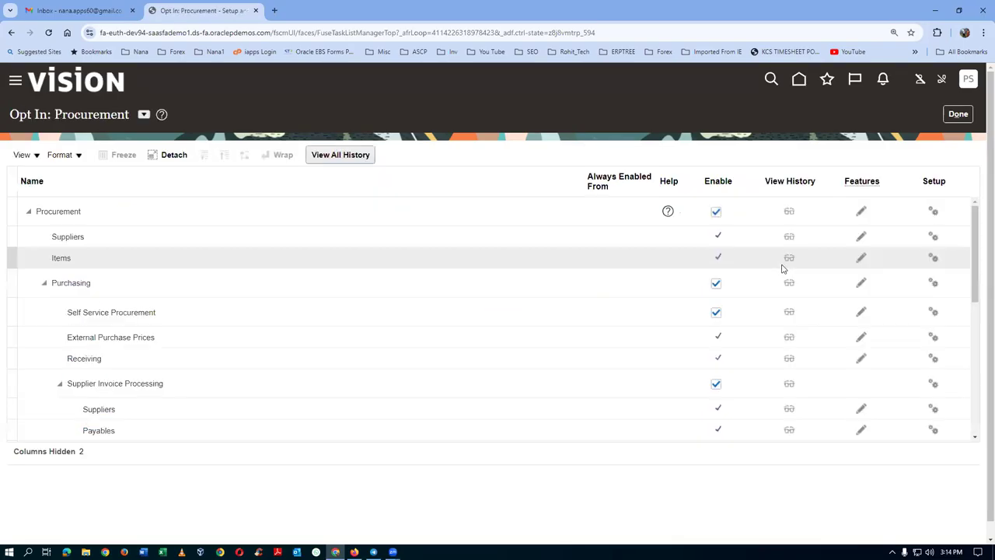
pyautogui.click(11, 235)
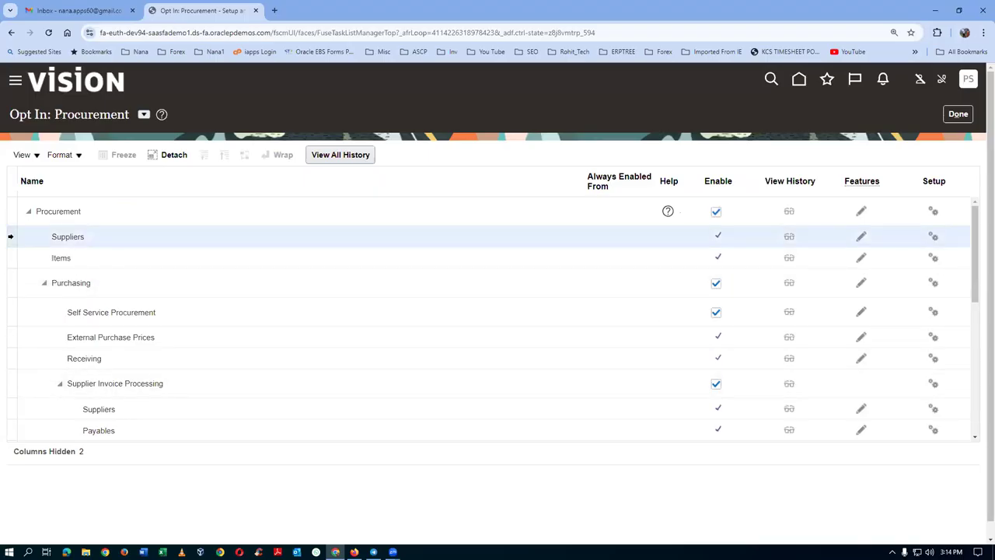
pyautogui.click(860, 235)
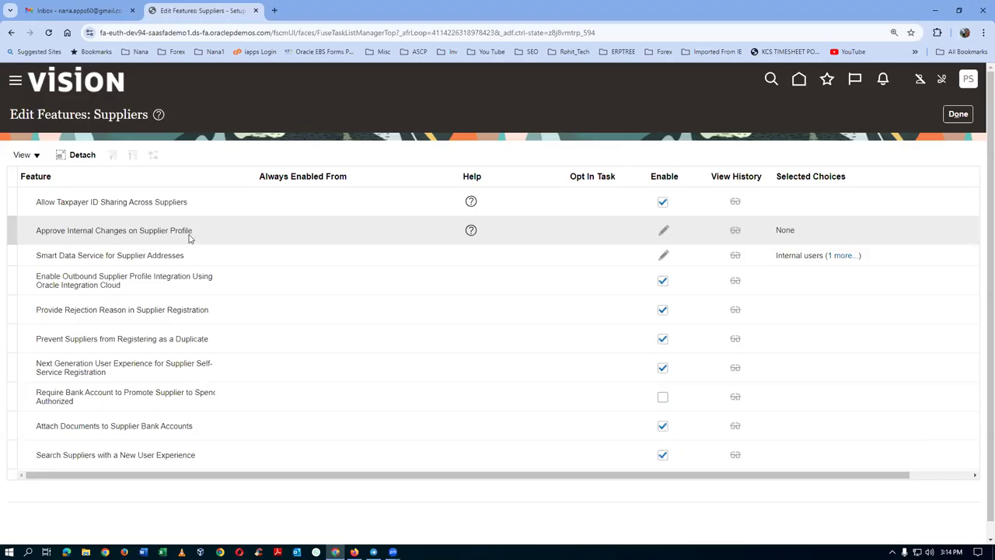
# Review the Approve Internal Changes on Supplier Profile options without changing them, then return to the Procurement opt-in list.
pyautogui.click(664, 231)
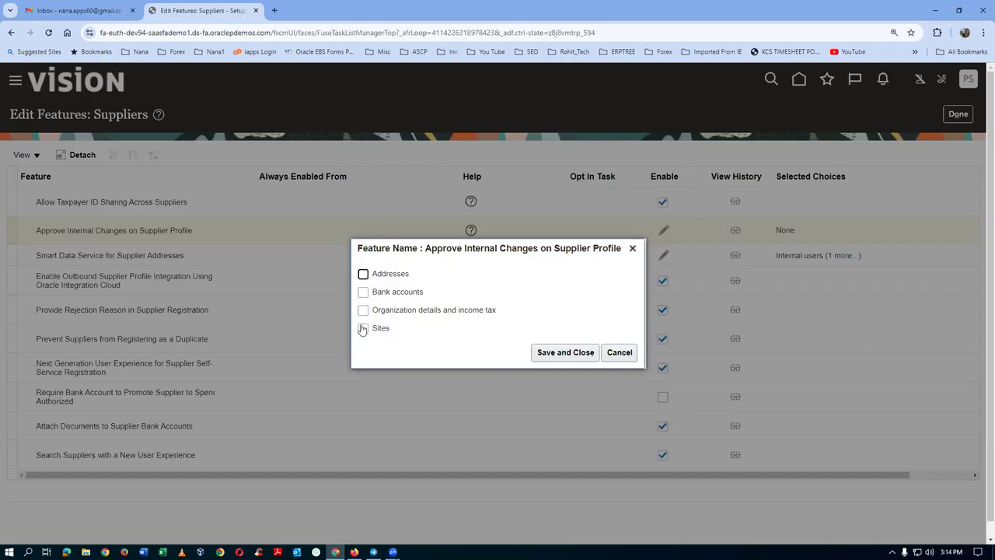
pyautogui.click(617, 353)
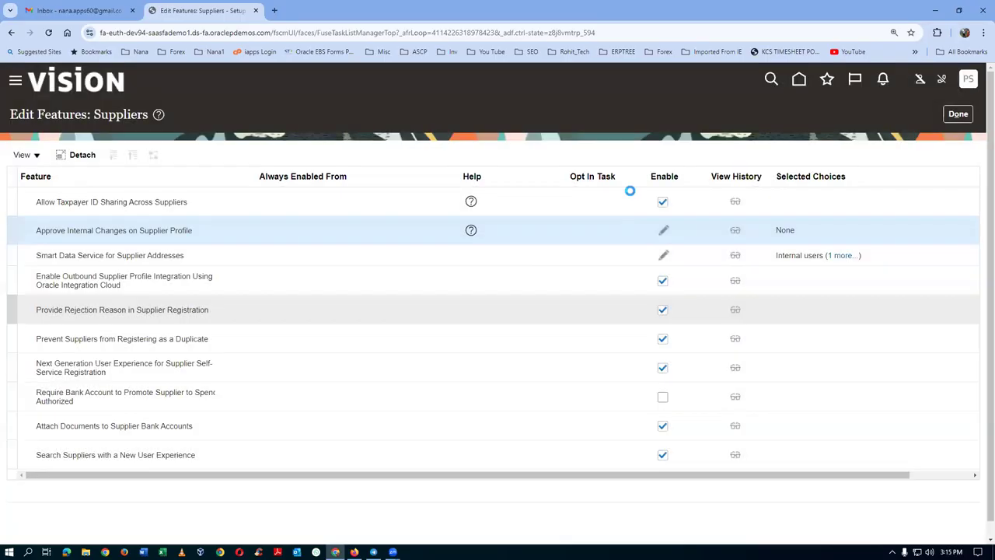
pyautogui.click(957, 114)
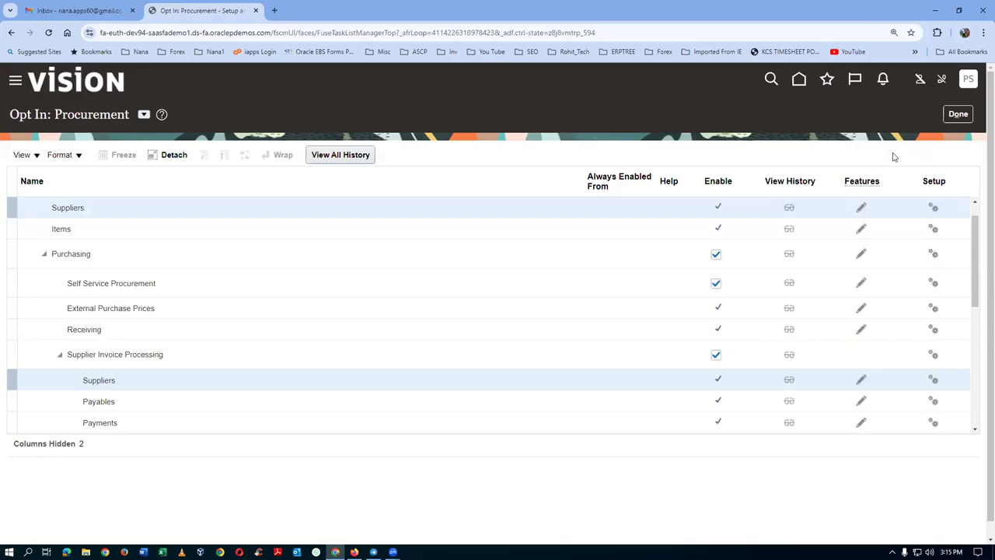
# Leave the opt-in pages and go via Home to Procurement > Suppliers, showing its task list.
pyautogui.click(957, 114)
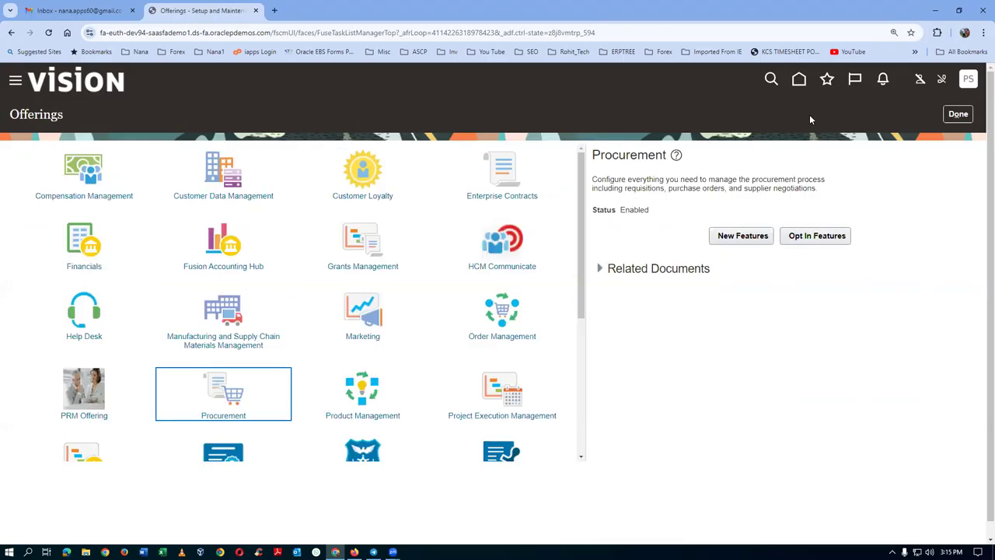
pyautogui.click(957, 115)
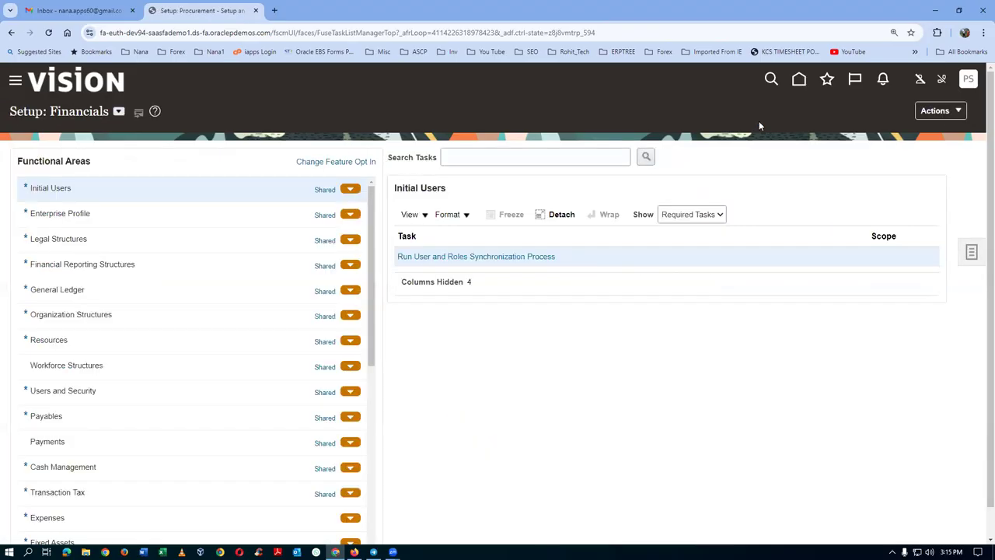
pyautogui.click(803, 81)
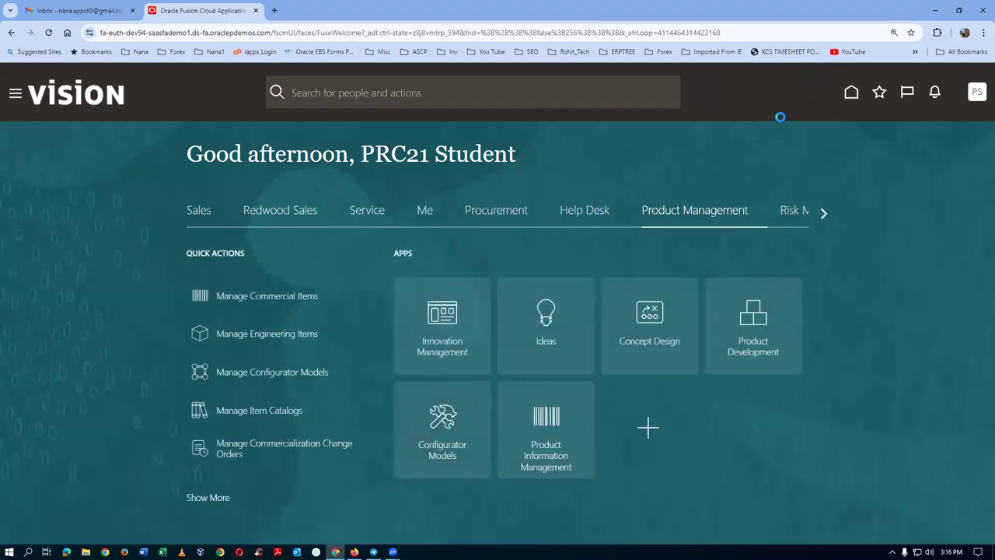
pyautogui.click(479, 216)
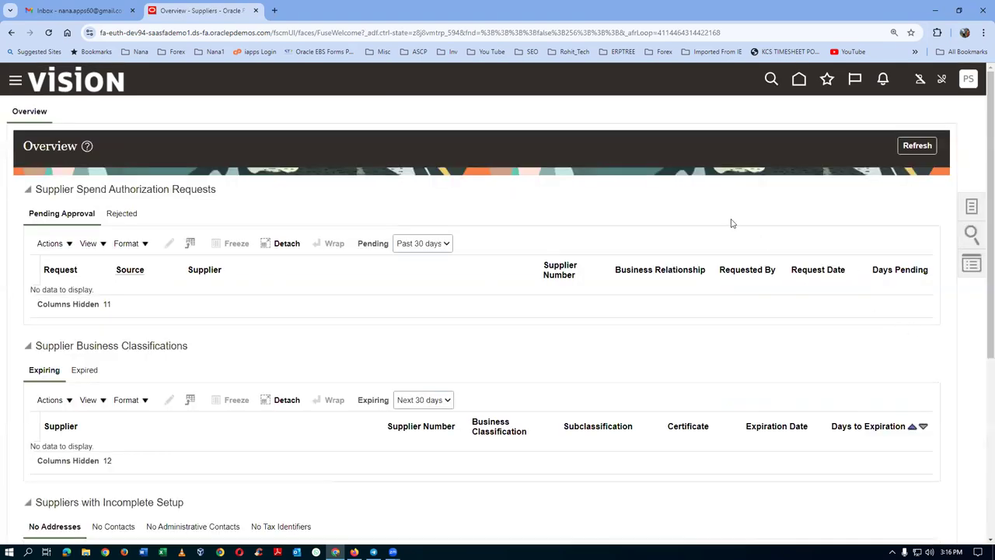
pyautogui.click(968, 210)
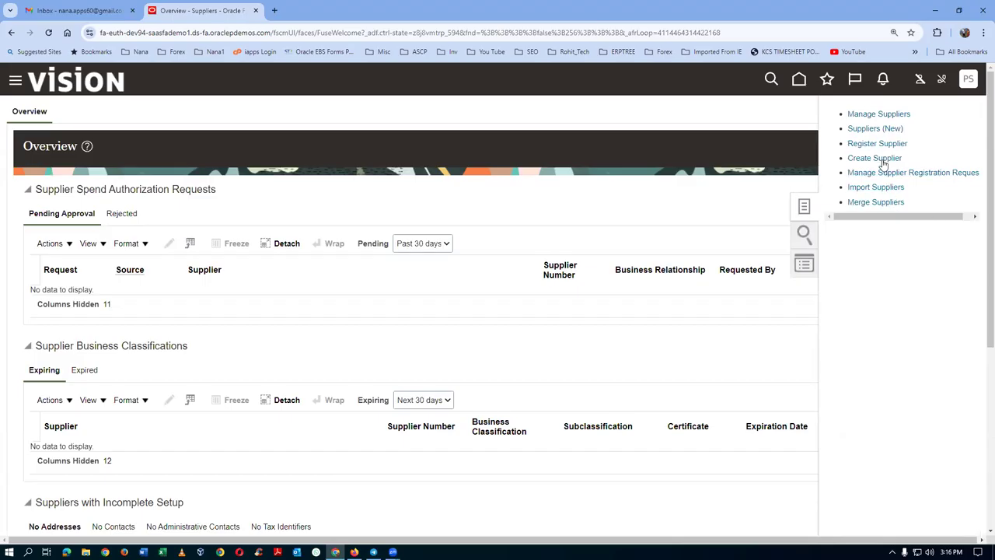
# Create supplier s01_vmi_sup_1 with Spend Authorized relationship and Corporation tax organization type.
pyautogui.click(880, 158)
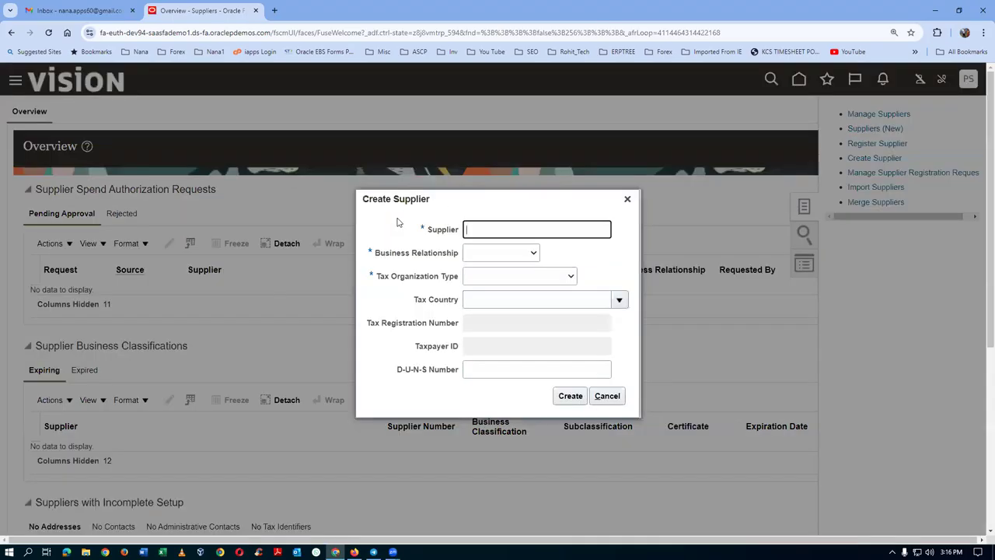
pyautogui.write('s01_vmi_sup_1')
pyautogui.click(501, 259)
pyautogui.click(497, 296)
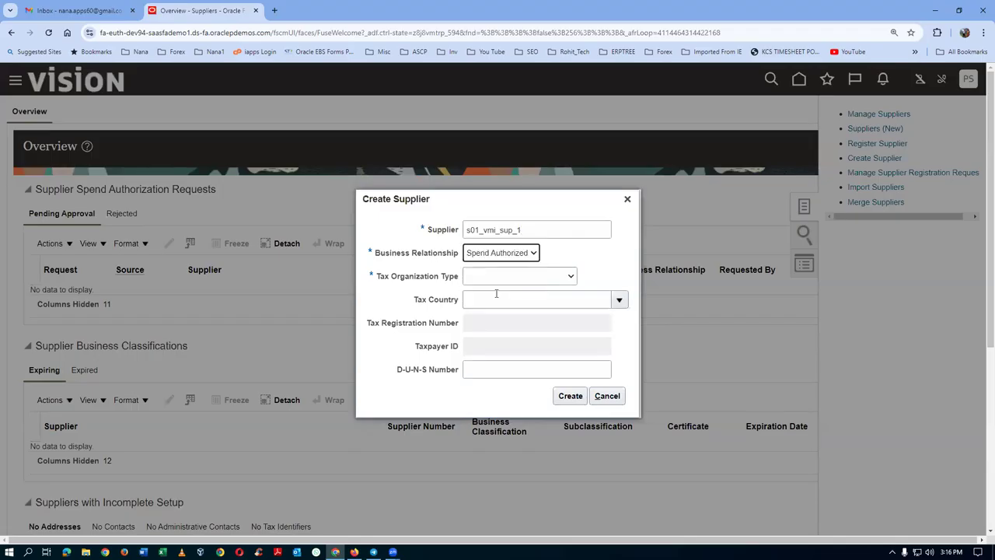
pyautogui.click(527, 277)
pyautogui.click(522, 304)
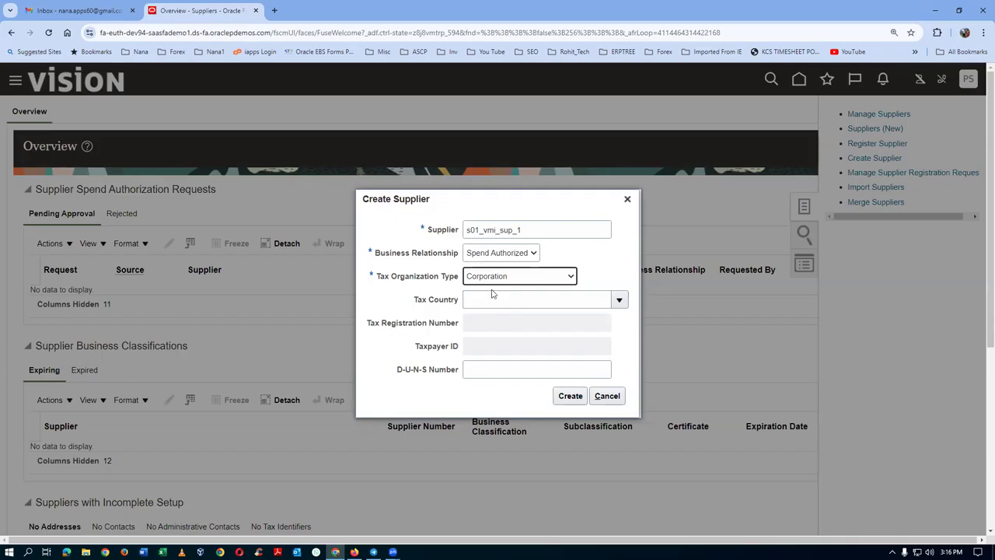
pyautogui.click(569, 396)
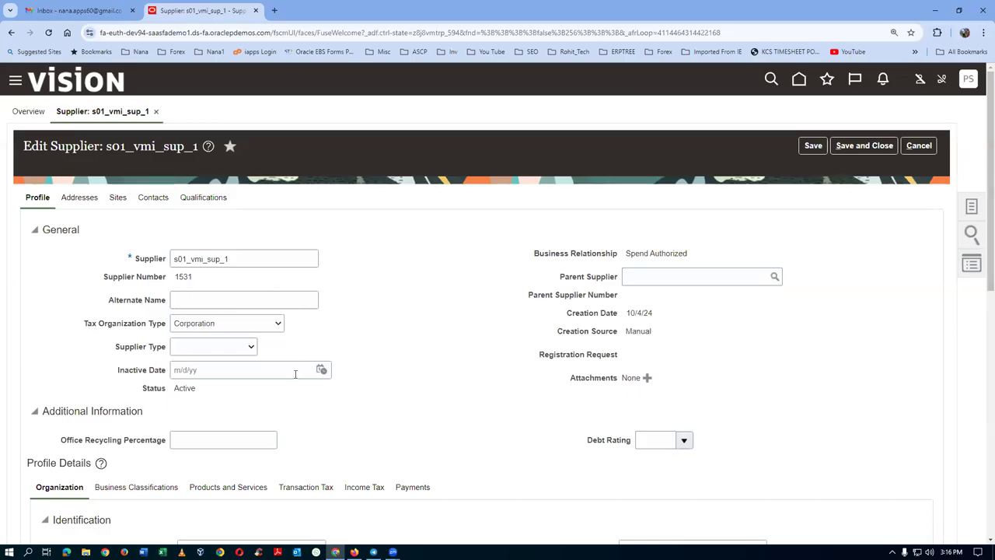
# Make Check the supplier's default payment method and save the supplier.
pyautogui.scroll(-2, 295, 374)
pyautogui.click(412, 384)
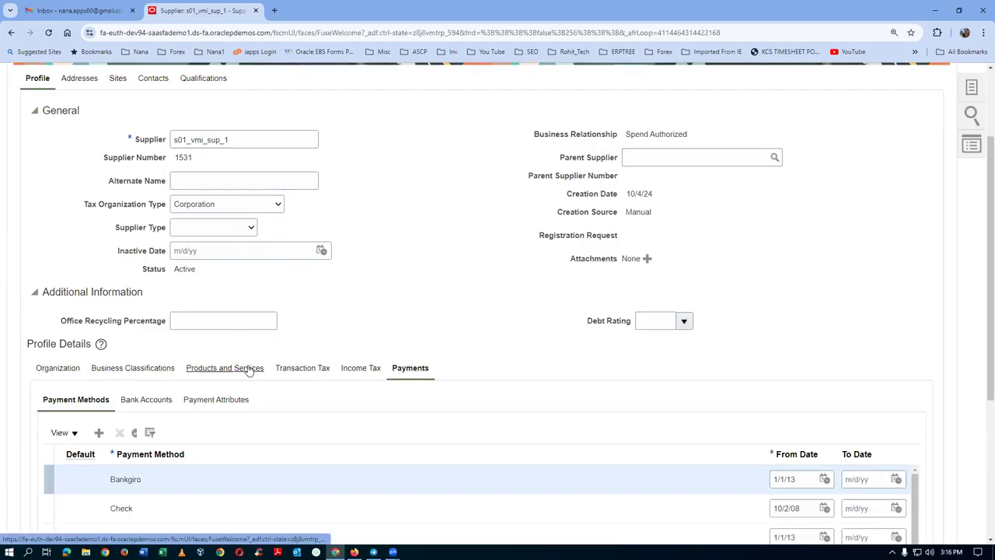
pyautogui.scroll(-2, 249, 370)
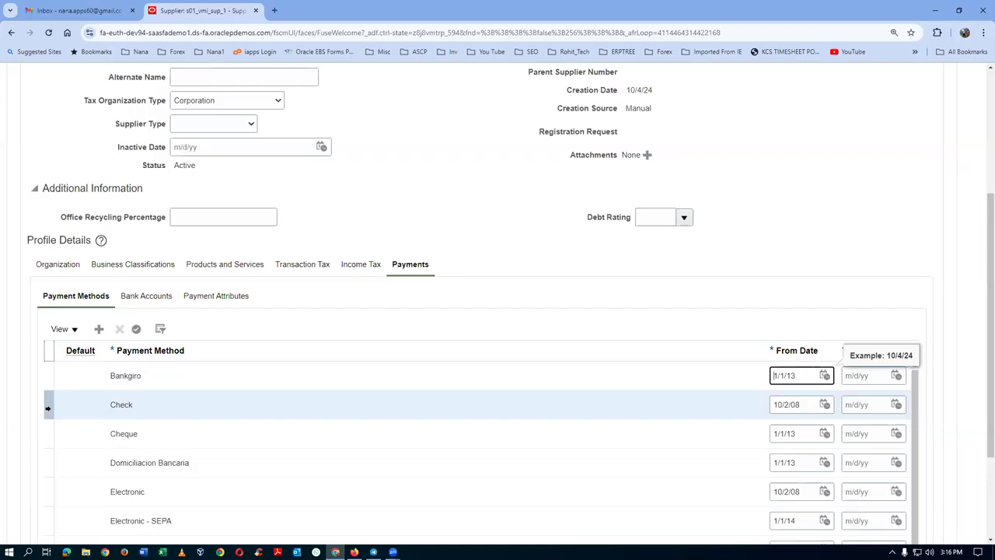
pyautogui.click(136, 329)
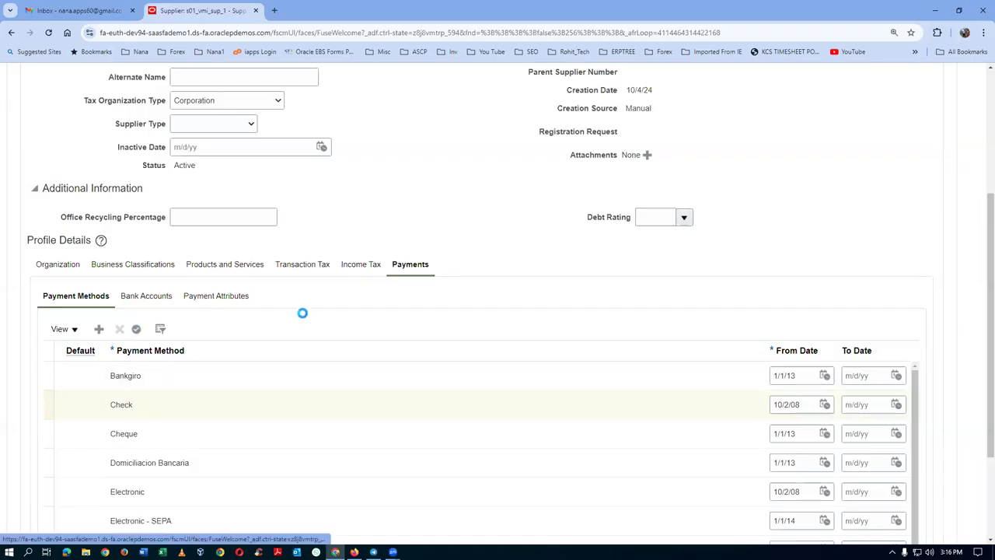
pyautogui.scroll(4, 459, 235)
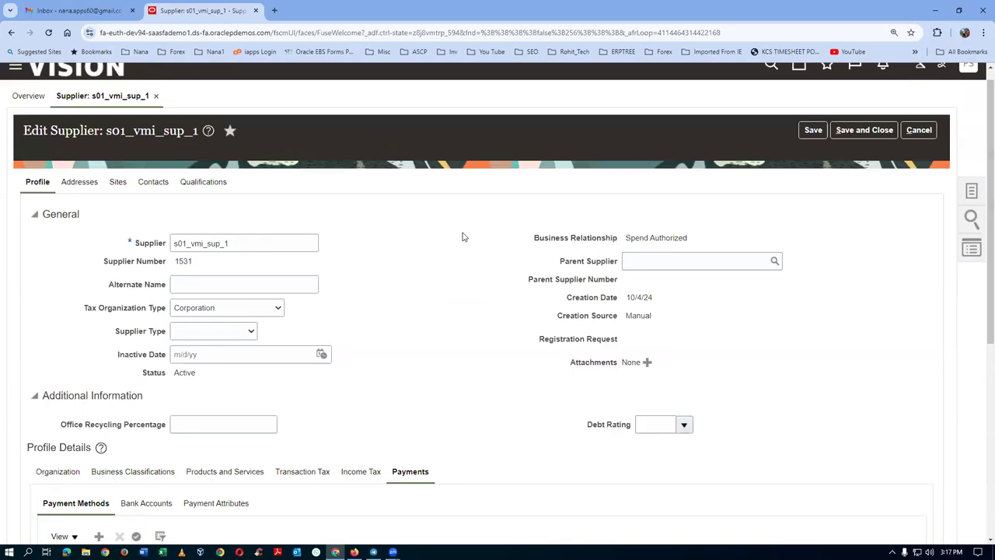
pyautogui.click(812, 130)
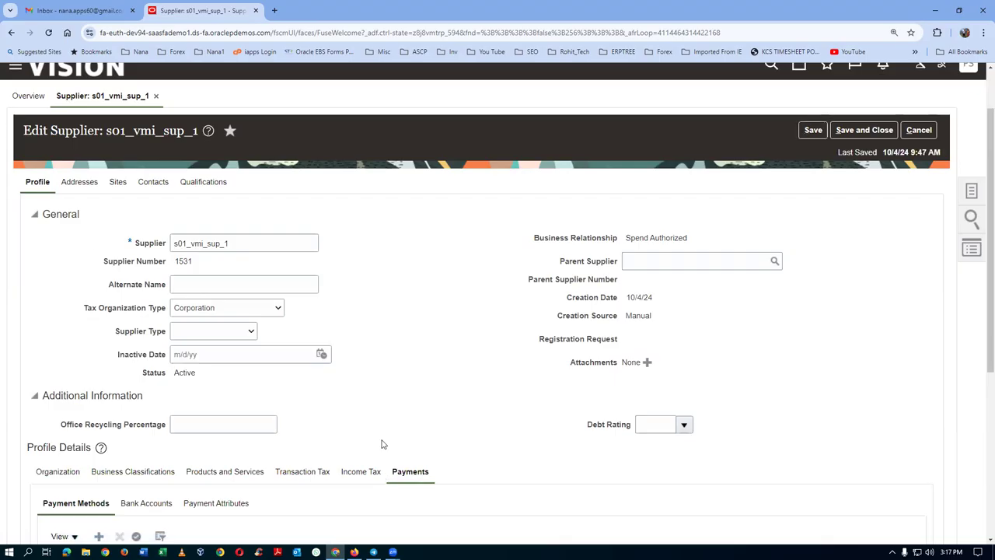
# Go to the supplier's Addresses and start creating a new address.
pyautogui.scroll(-3, 381, 444)
pyautogui.scroll(2, 440, 248)
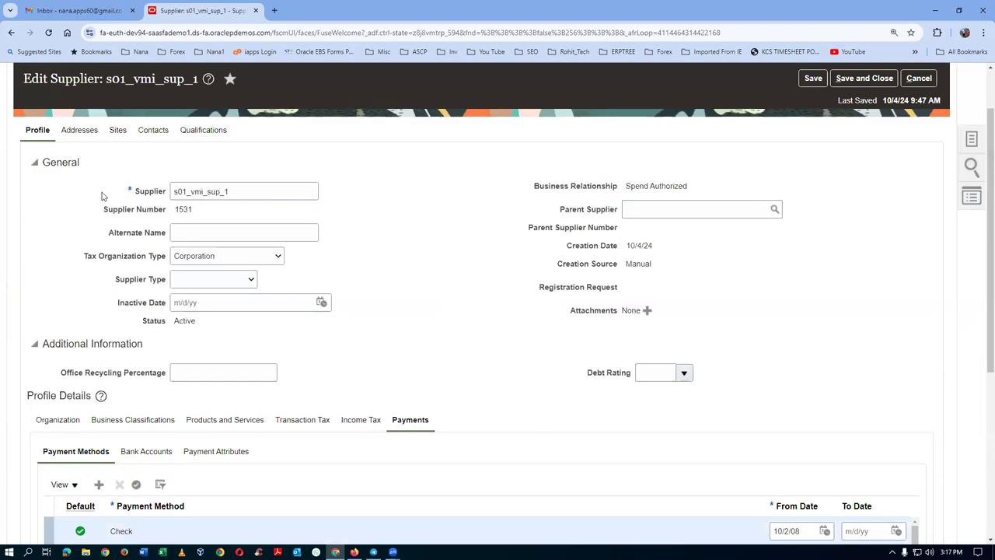
pyautogui.click(79, 129)
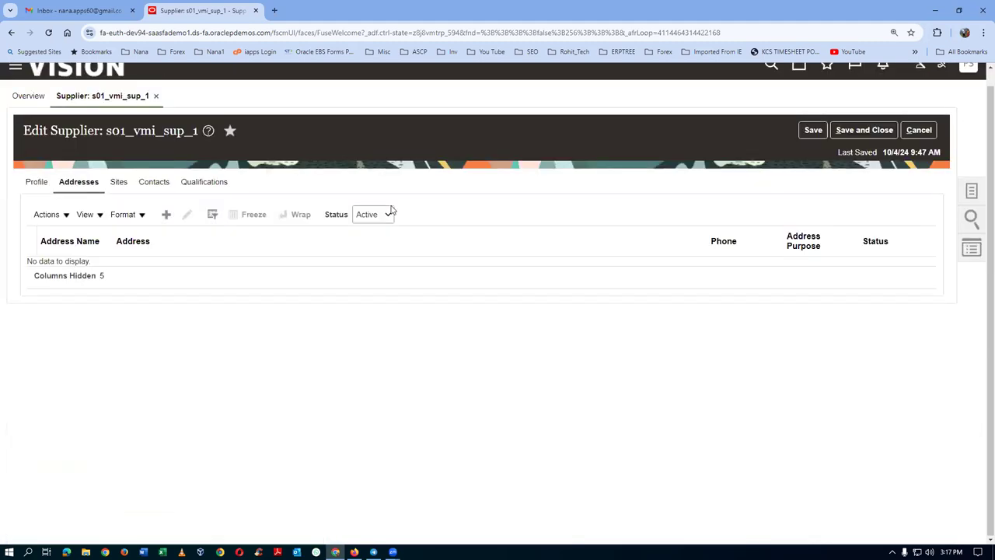
pyautogui.click(165, 214)
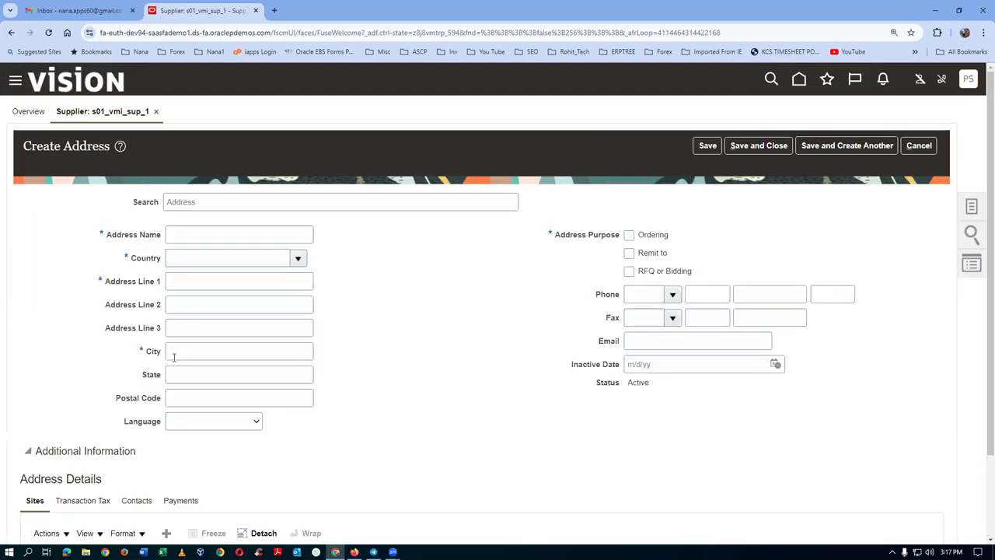
# Name the new address 's01 vmi address name 1' and set its country to United States.
pyautogui.click(210, 229)
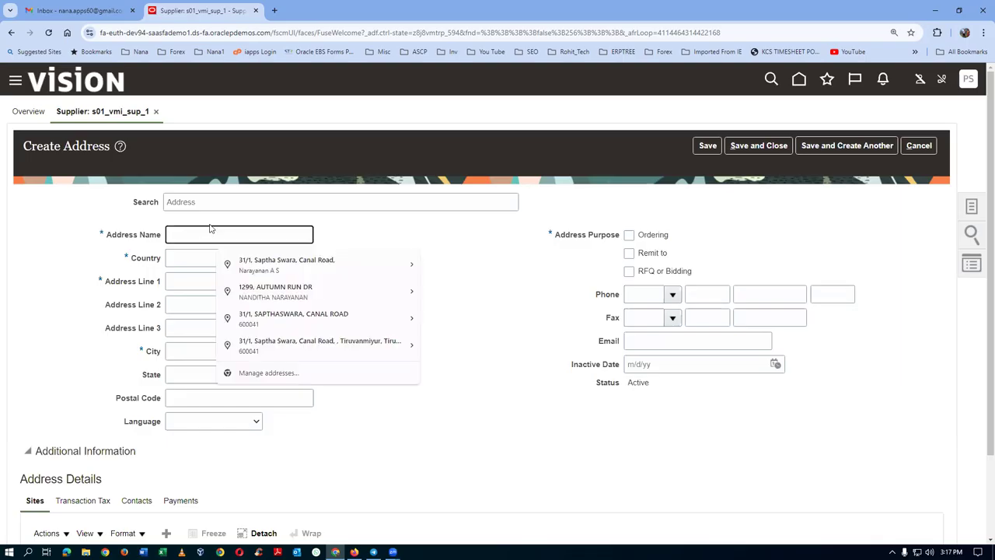
pyautogui.write('s01 ')
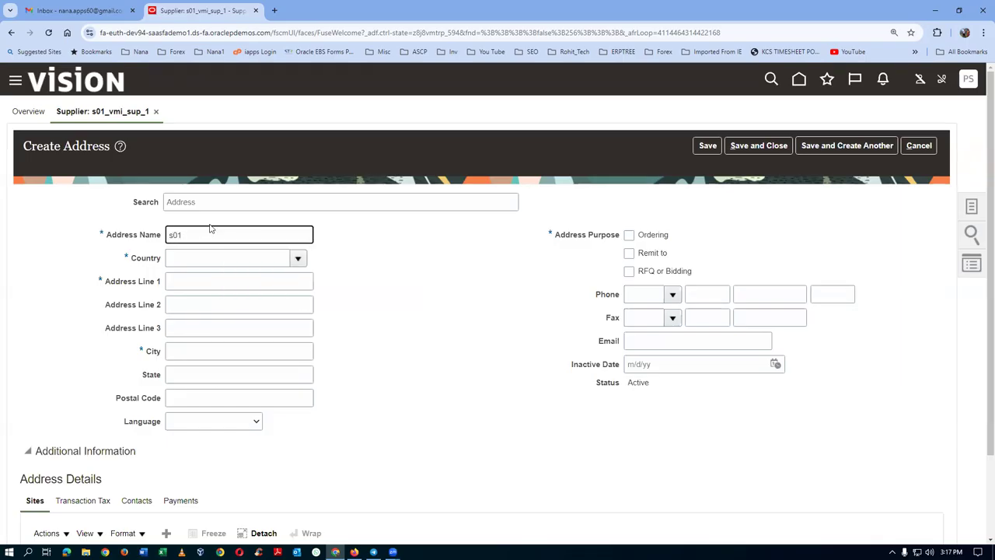
pyautogui.write('vmi address name 1')
pyautogui.click(223, 258)
pyautogui.write('United sta')
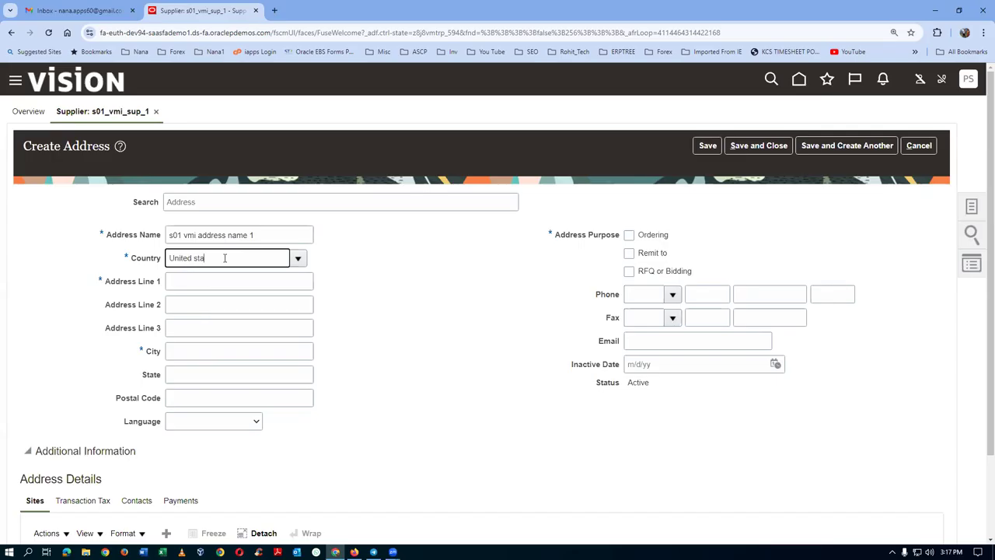
pyautogui.press('Tab')
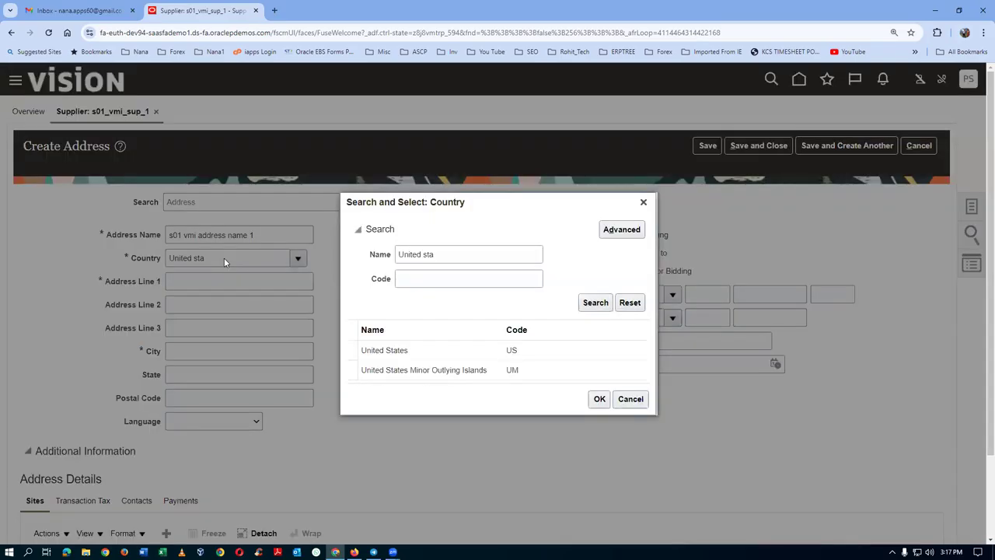
pyautogui.click(599, 398)
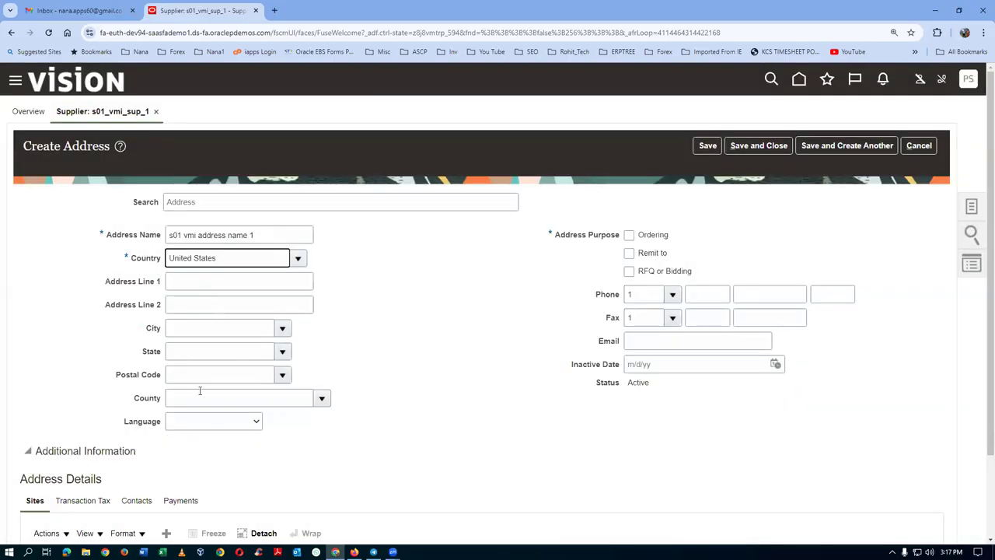
# Enter postal code 10020 (New York, NY), address line 's01 address line 1', and mark it Ordering and Remit to.
pyautogui.click(199, 373)
pyautogui.write('10020')
pyautogui.press('Tab')
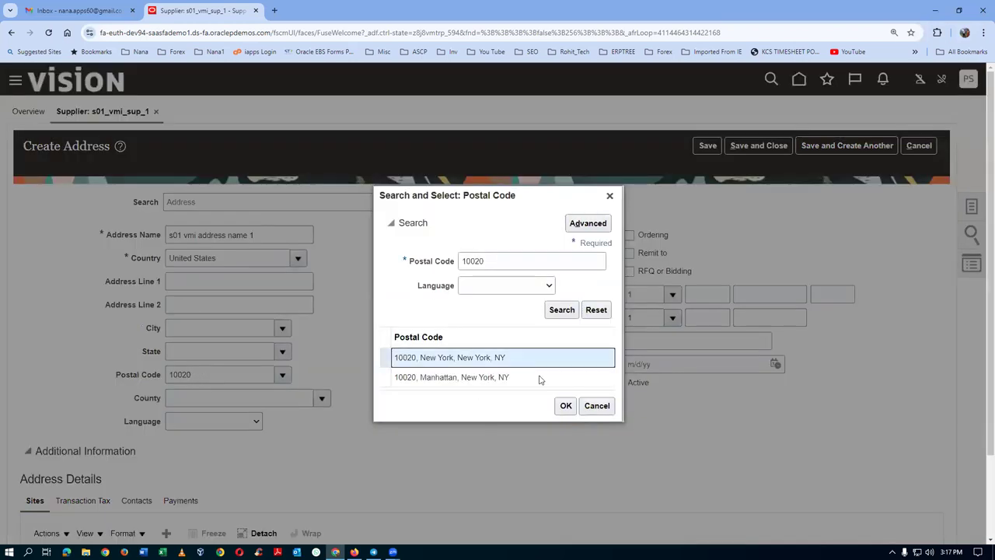
pyautogui.click(566, 405)
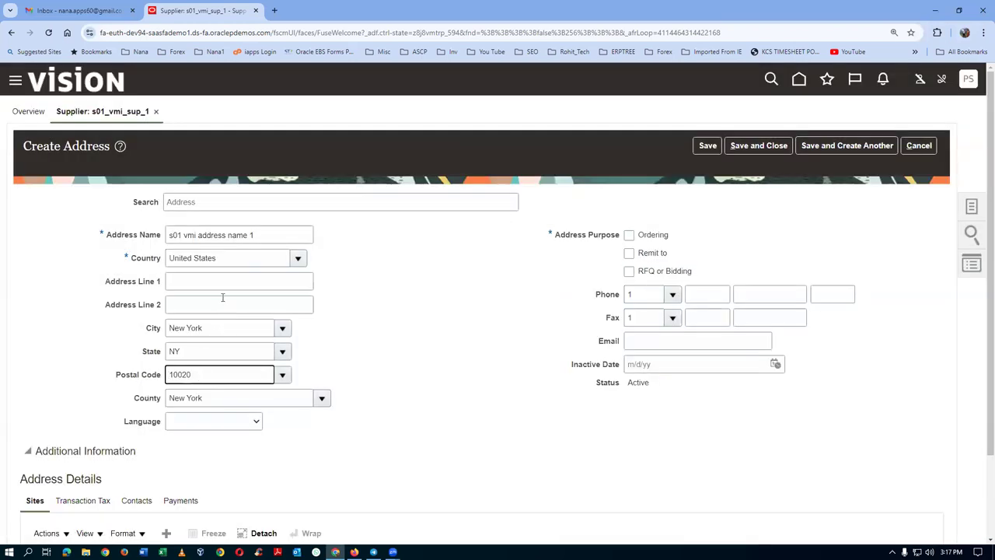
pyautogui.click(206, 285)
pyautogui.write('s01 address line 1')
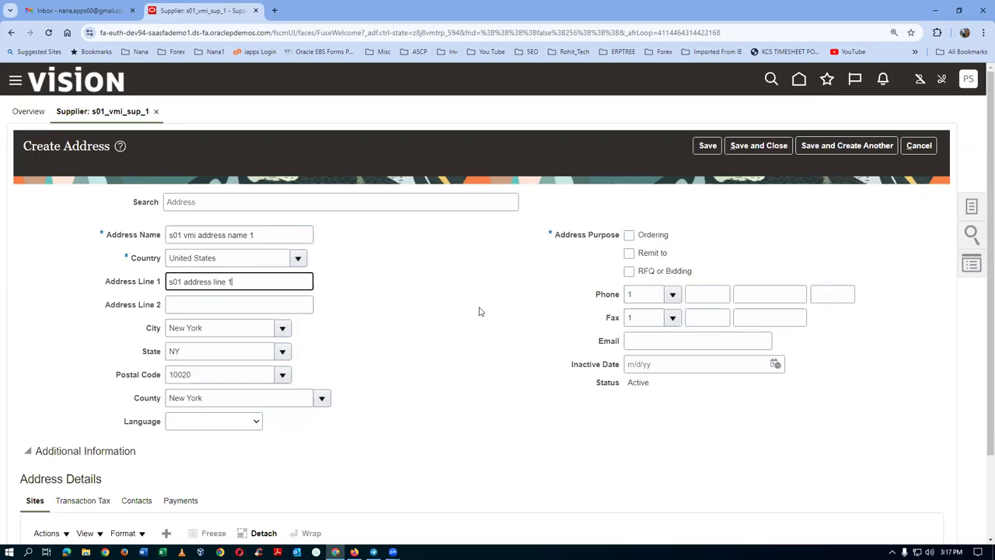
pyautogui.click(629, 235)
pyautogui.click(629, 253)
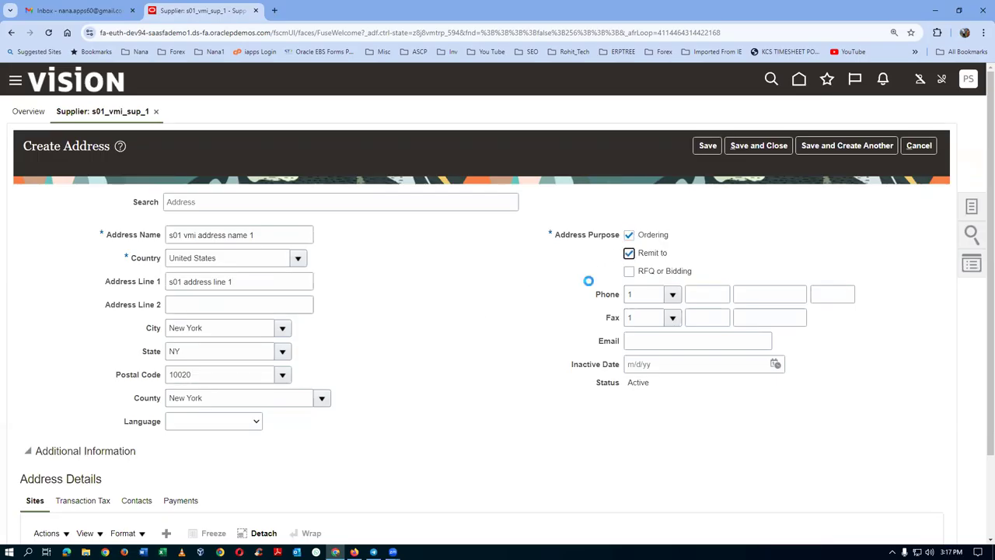
# Save the address, acknowledge the confirmation, and bring up File Explorer.
pyautogui.scroll(-1, 442, 313)
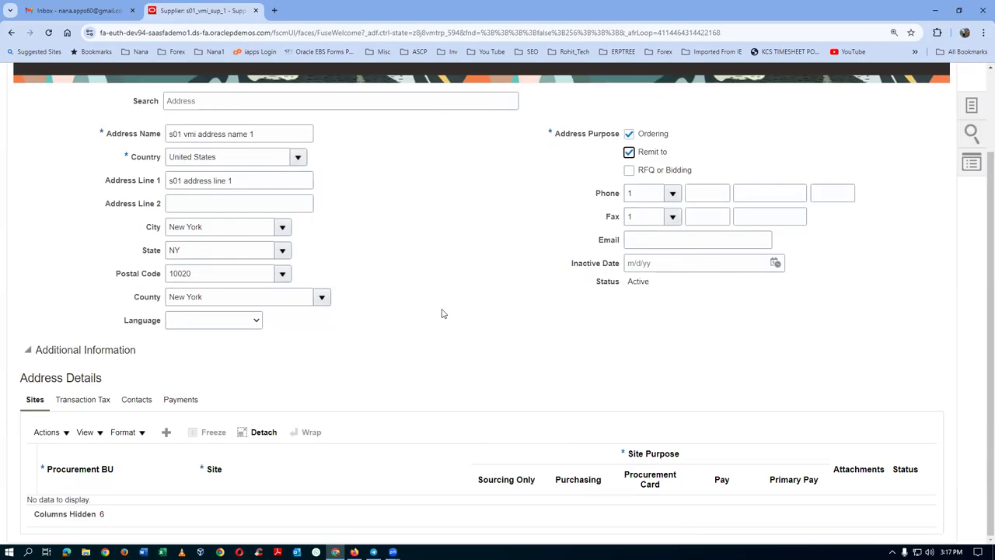
pyautogui.scroll(1, 442, 313)
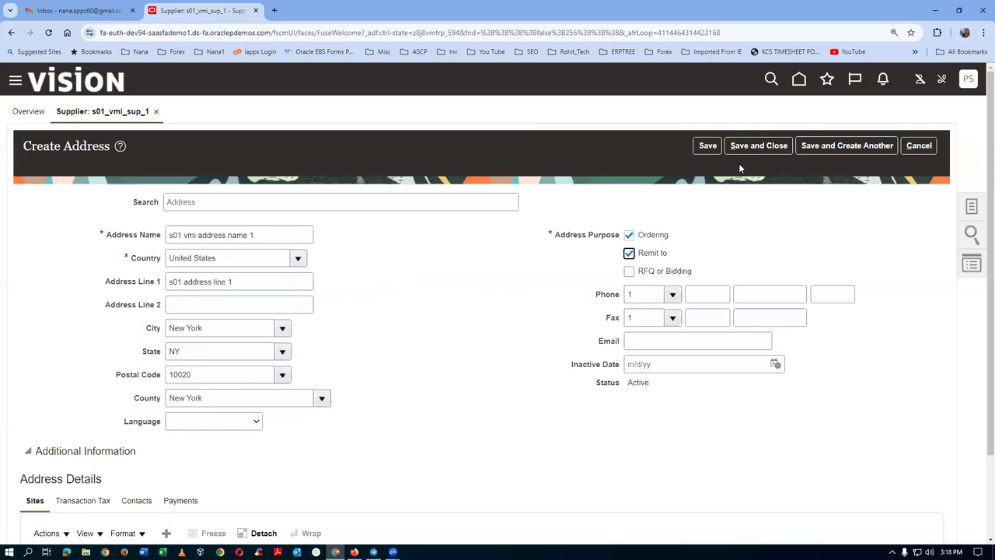
pyautogui.click(758, 145)
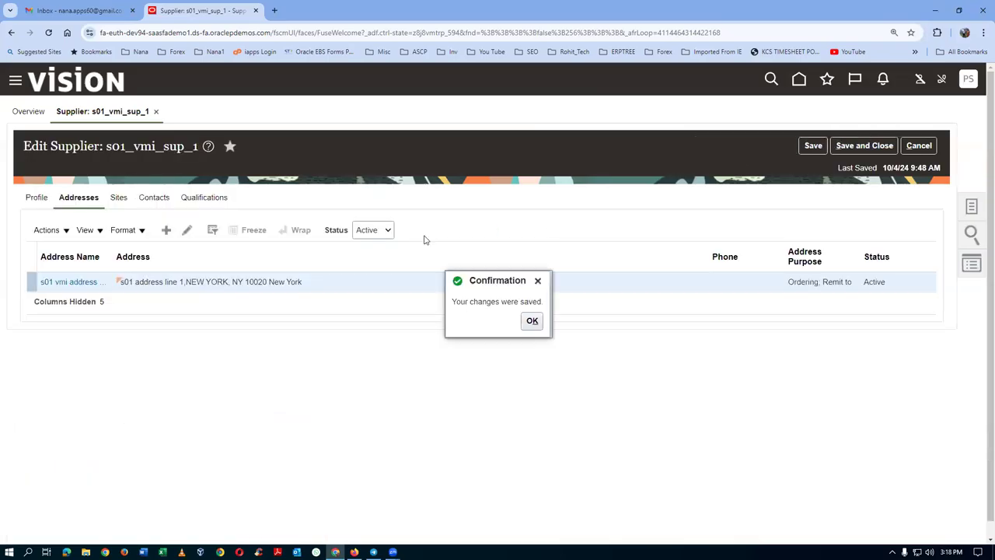
pyautogui.click(532, 320)
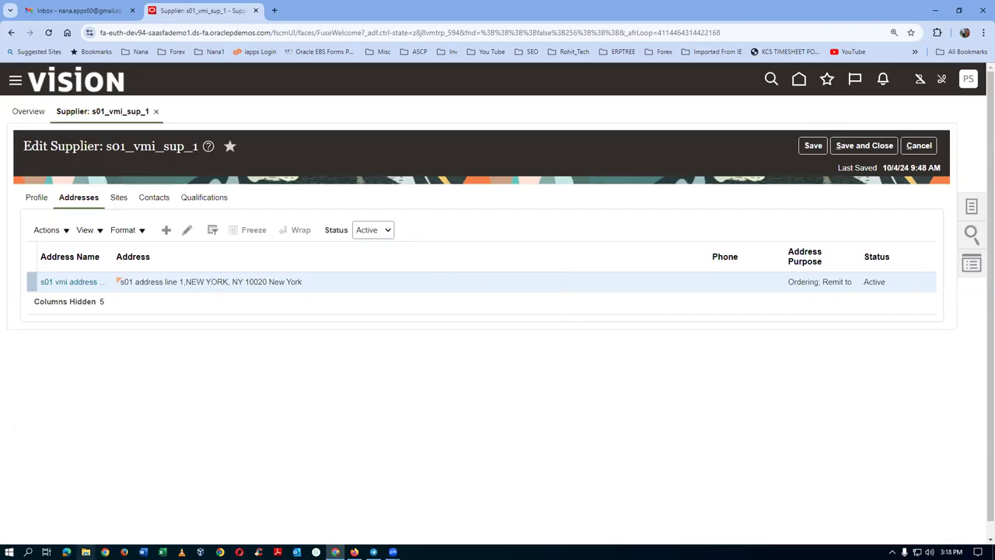
pyautogui.click(86, 551)
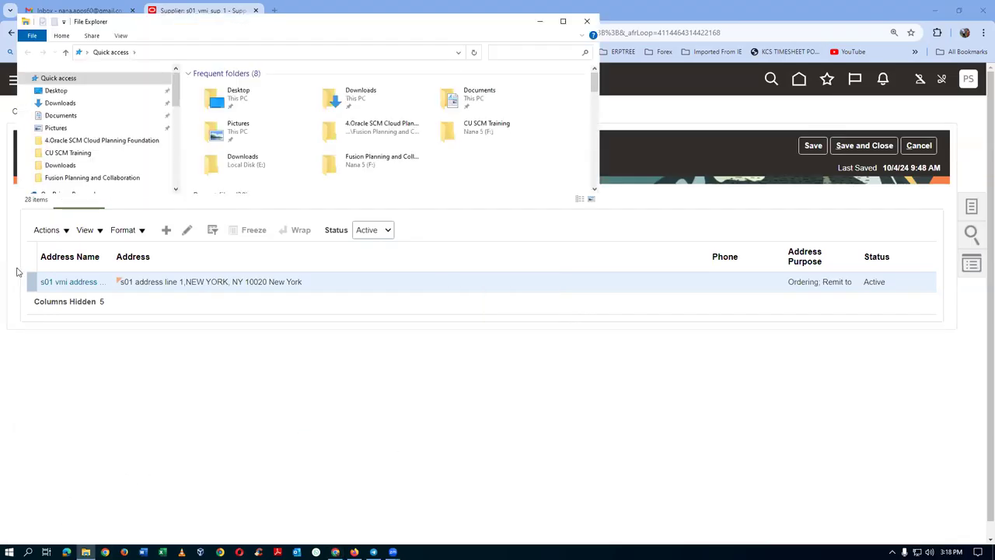
# Browse to F: > CU SCM Training > Fusion_Procurement_Documentation, search 'vmi', and open VMI_Replenishment.
pyautogui.scroll(-5, 124, 148)
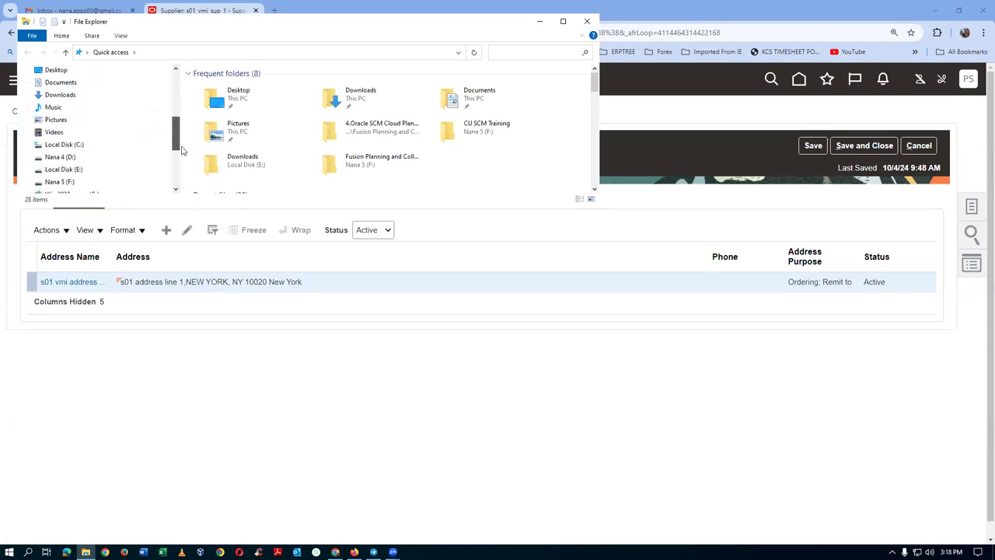
pyautogui.click(103, 159)
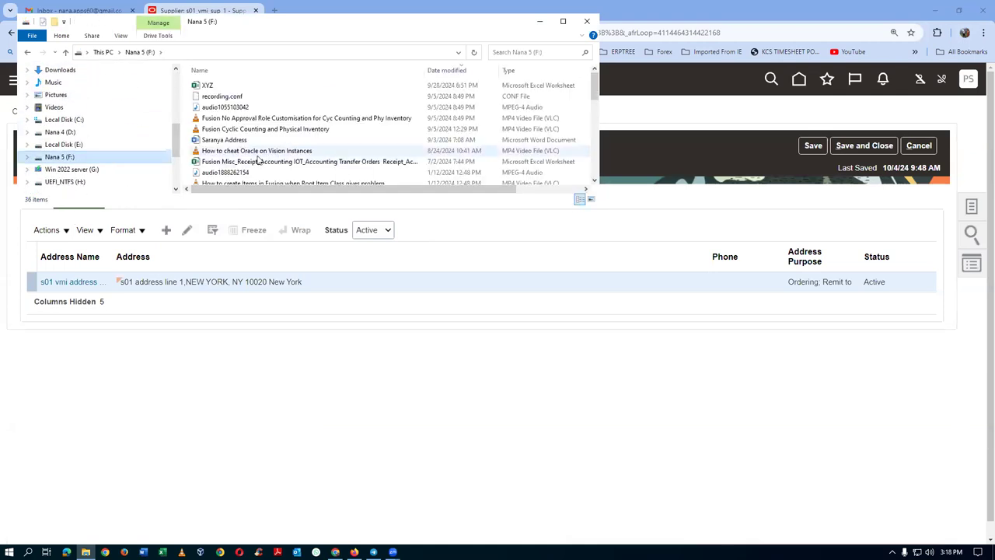
pyautogui.scroll(-3, 233, 160)
pyautogui.doubleClick(233, 168)
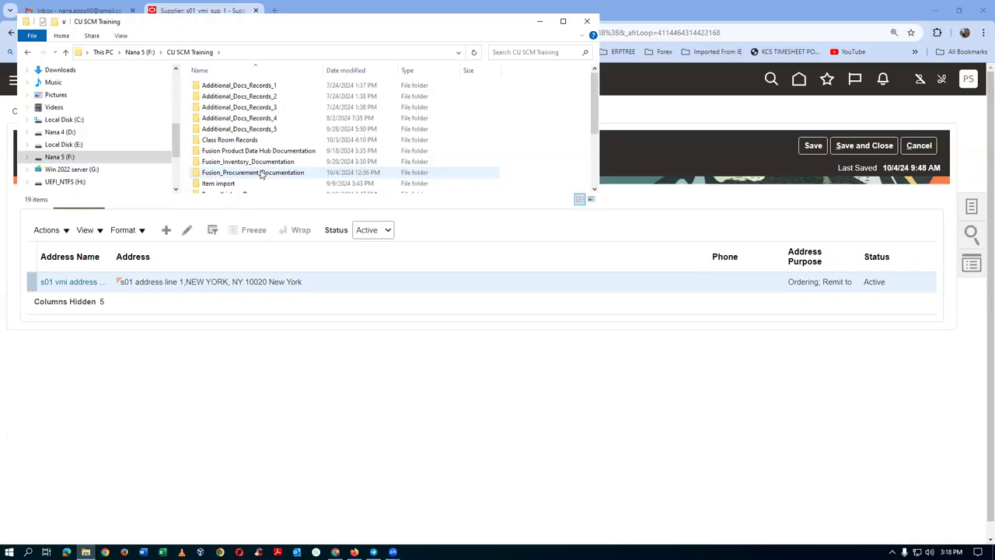
pyautogui.doubleClick(247, 173)
pyautogui.click(548, 52)
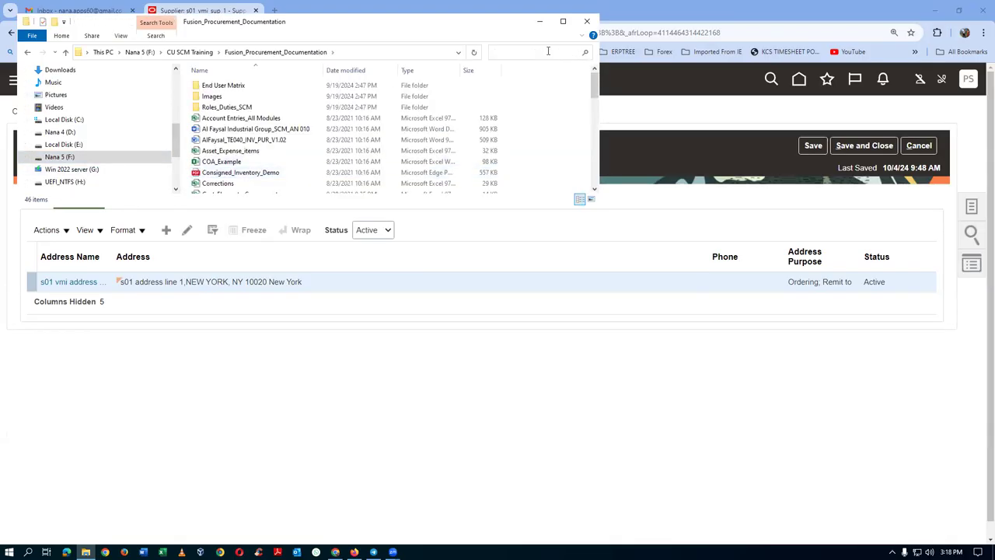
pyautogui.write('vmi')
pyautogui.click(298, 87)
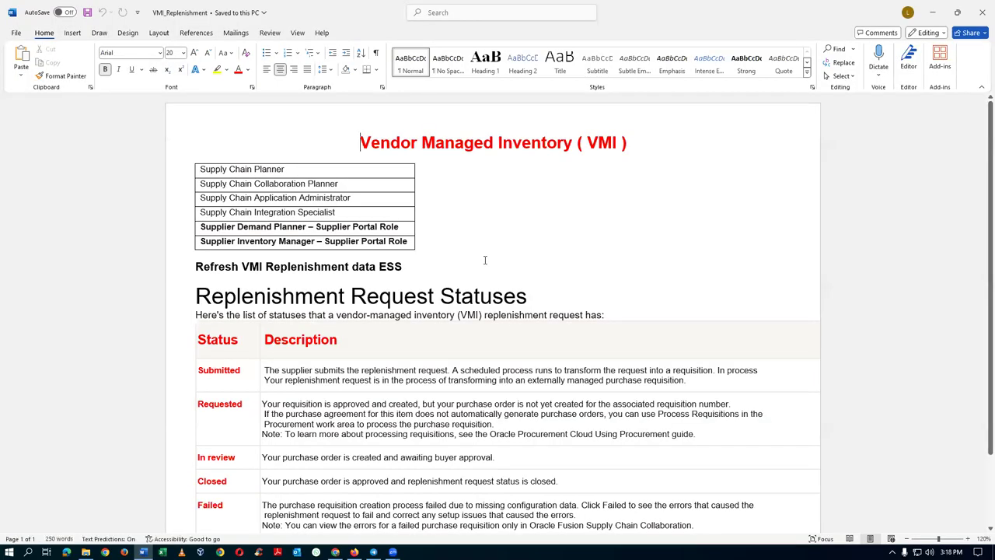
# Highlight the Supplier Demand Planner and Supplier Inventory Manager rows in the VMI notes, then return to the supplier's Contacts.
pyautogui.click(484, 262)
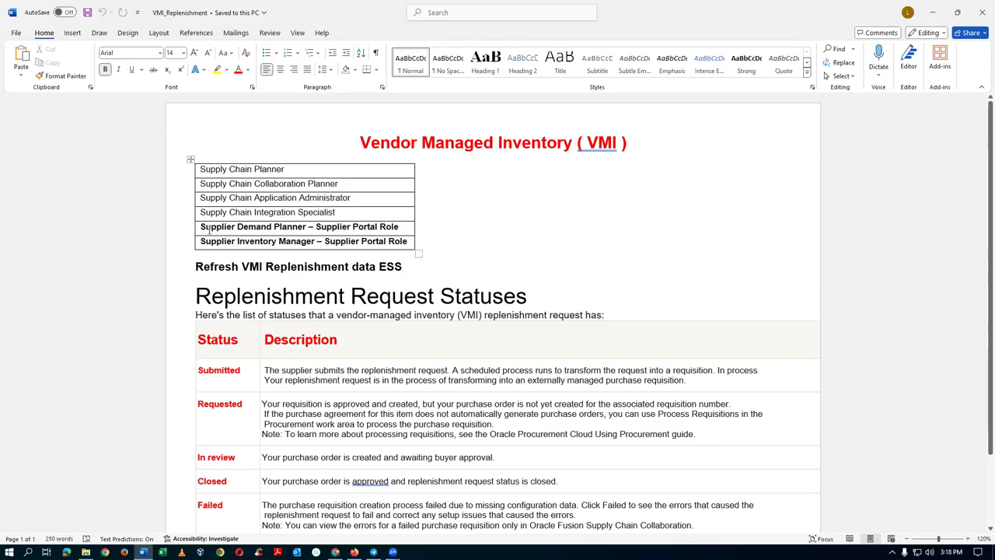
pyautogui.moveTo(211, 230); pyautogui.dragTo(217, 232)
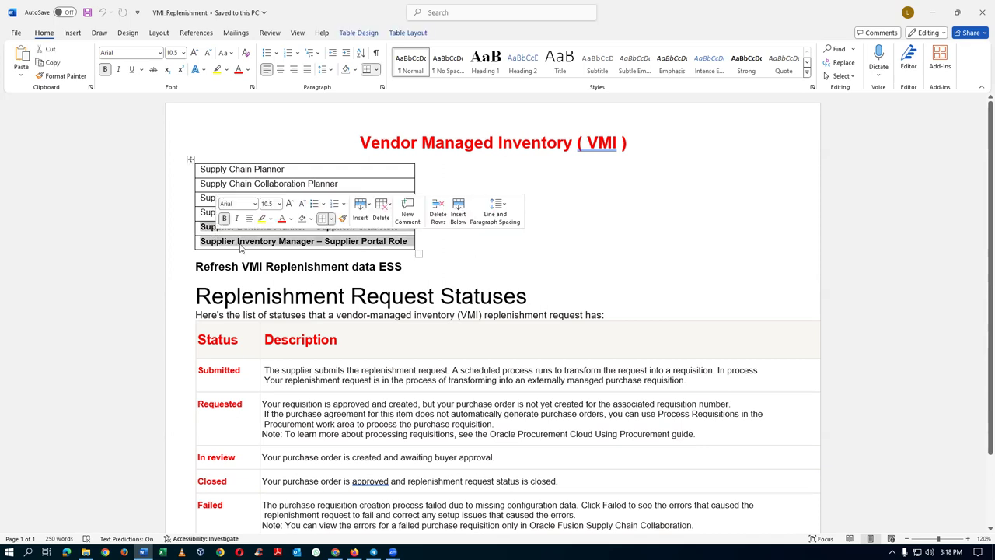
pyautogui.click(478, 266)
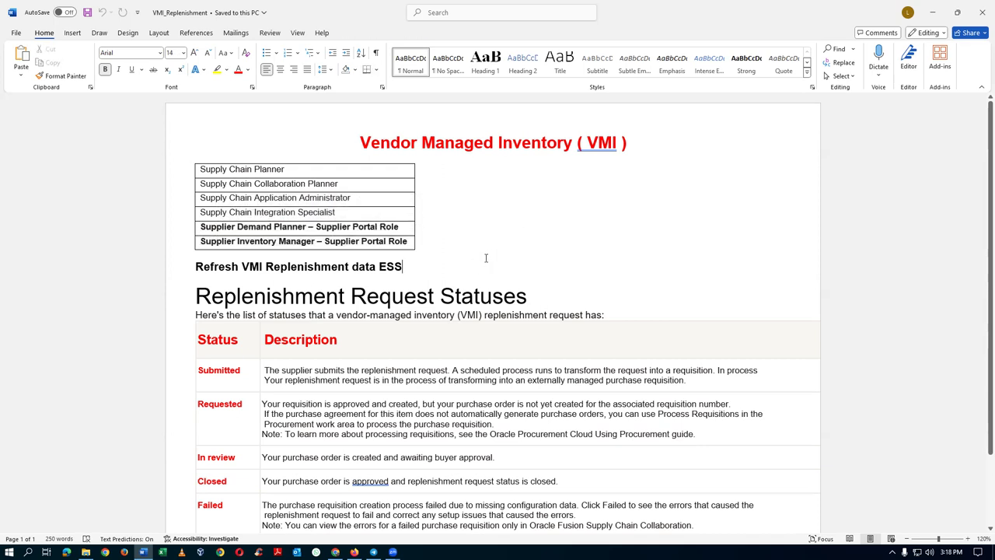
pyautogui.moveTo(195, 296); pyautogui.dragTo(422, 302)
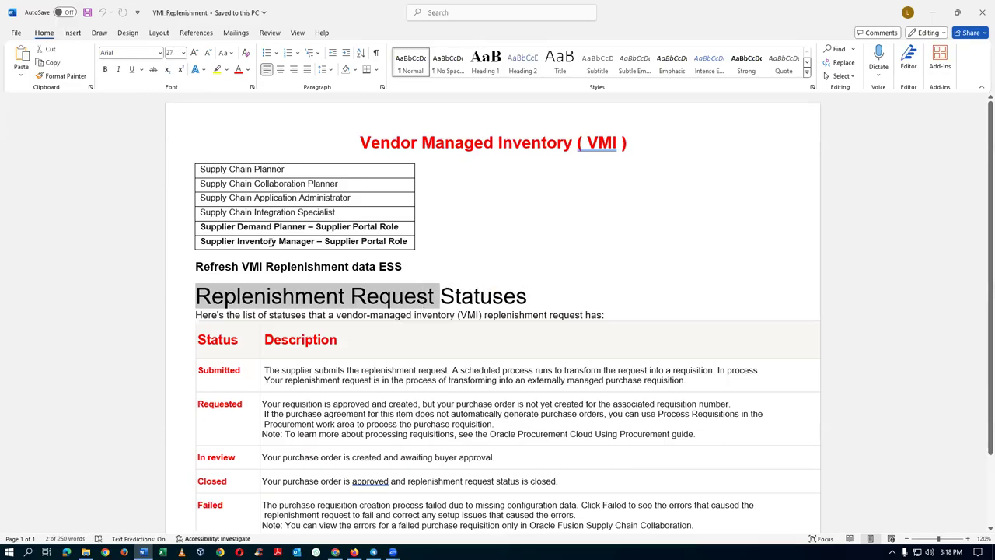
pyautogui.moveTo(265, 226); pyautogui.dragTo(274, 239)
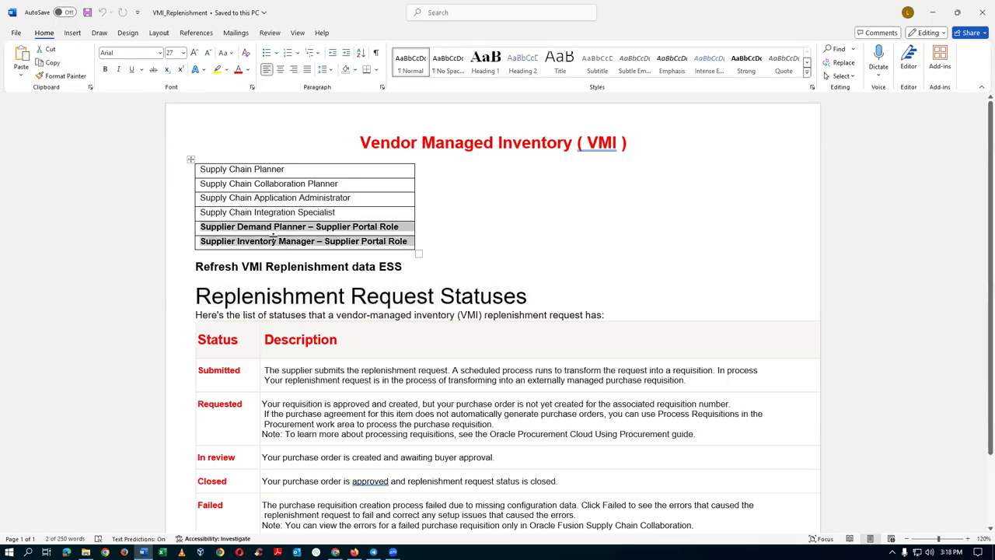
pyautogui.hotkey('alt', 'Tab')
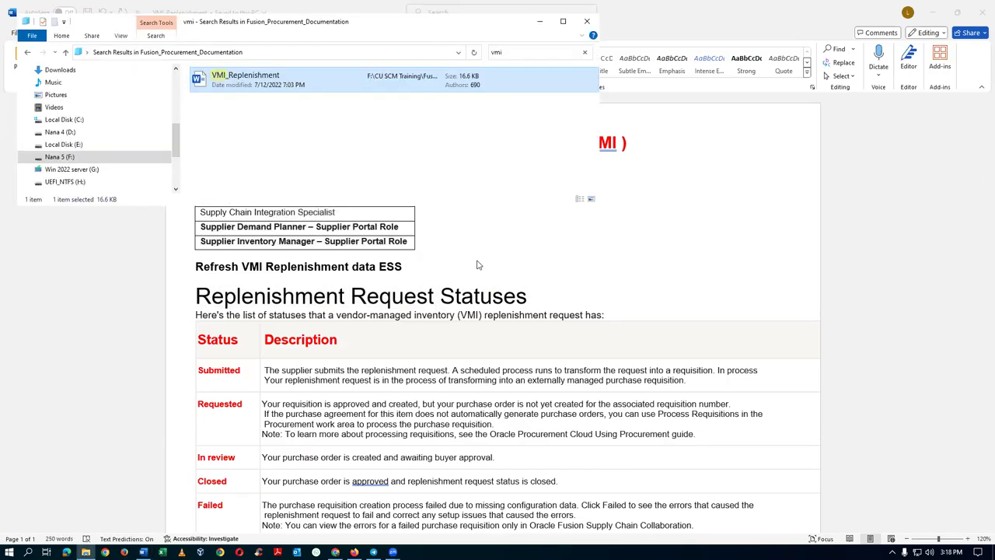
pyautogui.hotkey('alt', 'Tab')
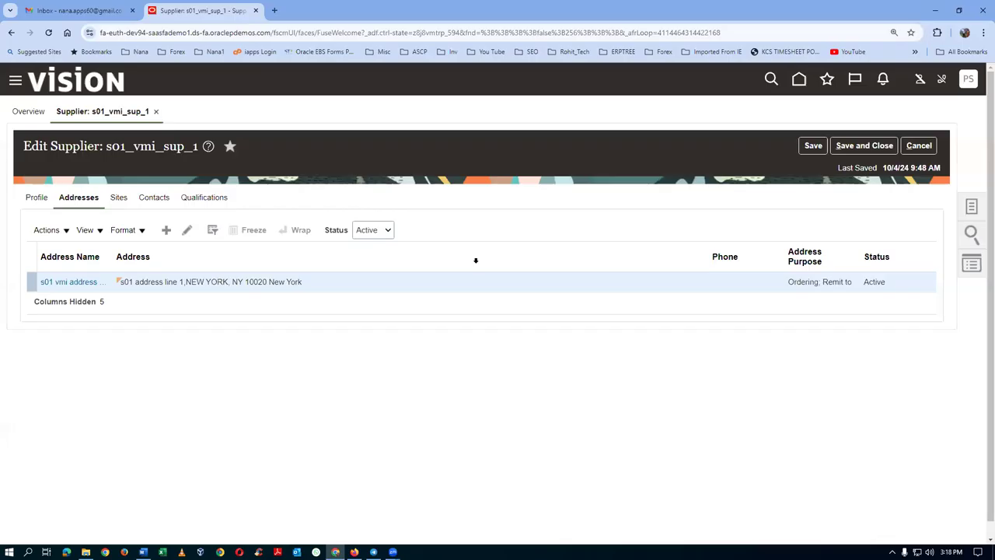
pyautogui.click(158, 201)
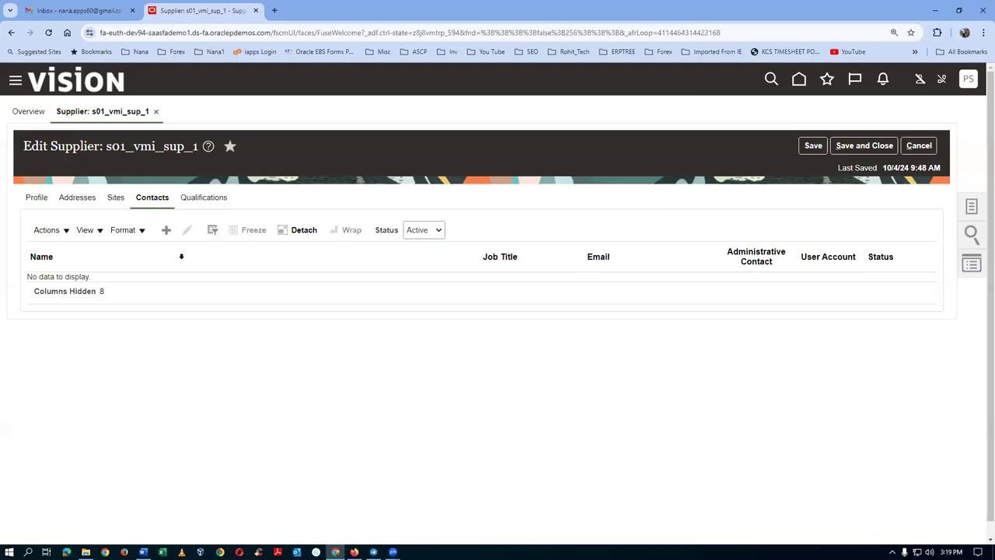
# Start a new supplier contact and fill in its first name, last name and e-mail address.
pyautogui.click(165, 230)
pyautogui.click(195, 226)
pyautogui.write('a1')
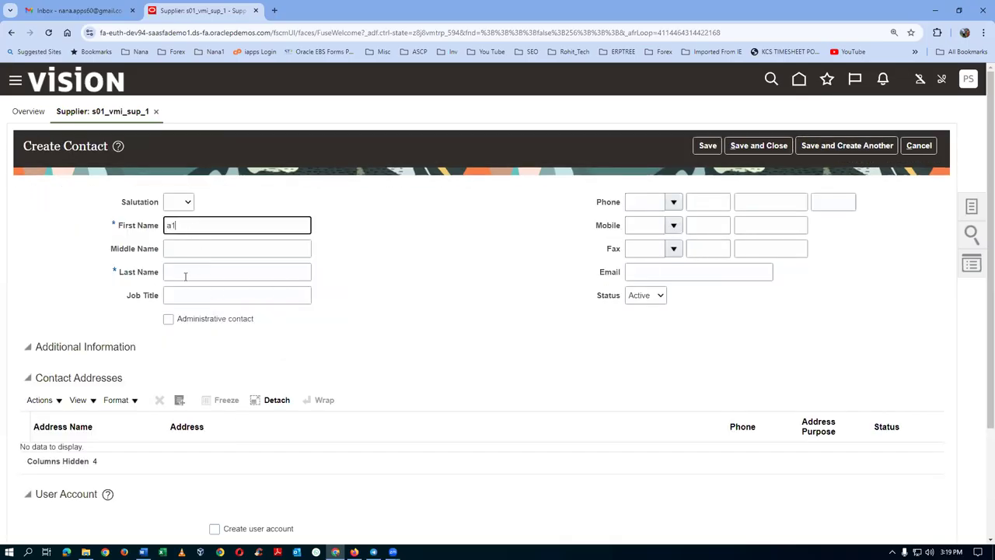
pyautogui.click(186, 272)
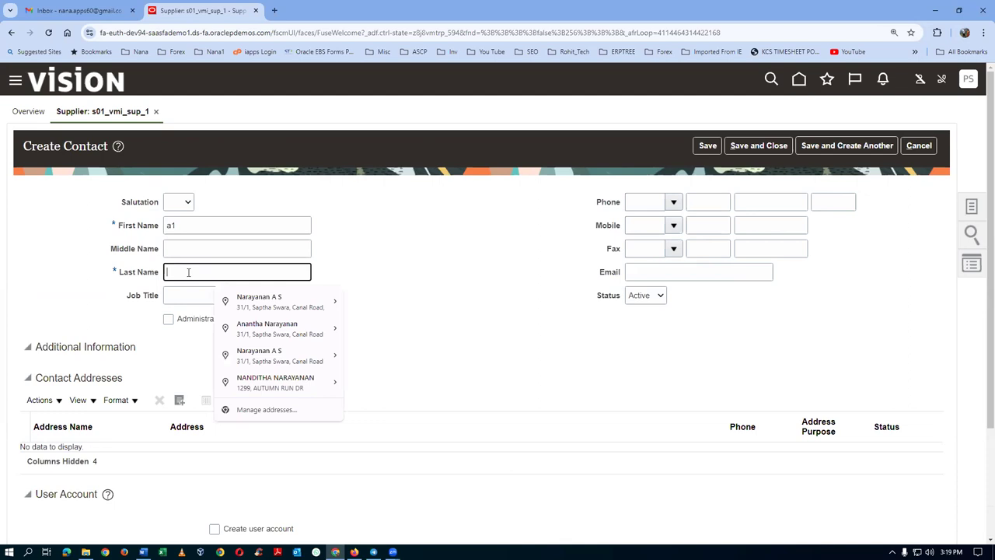
pyautogui.write('n1')
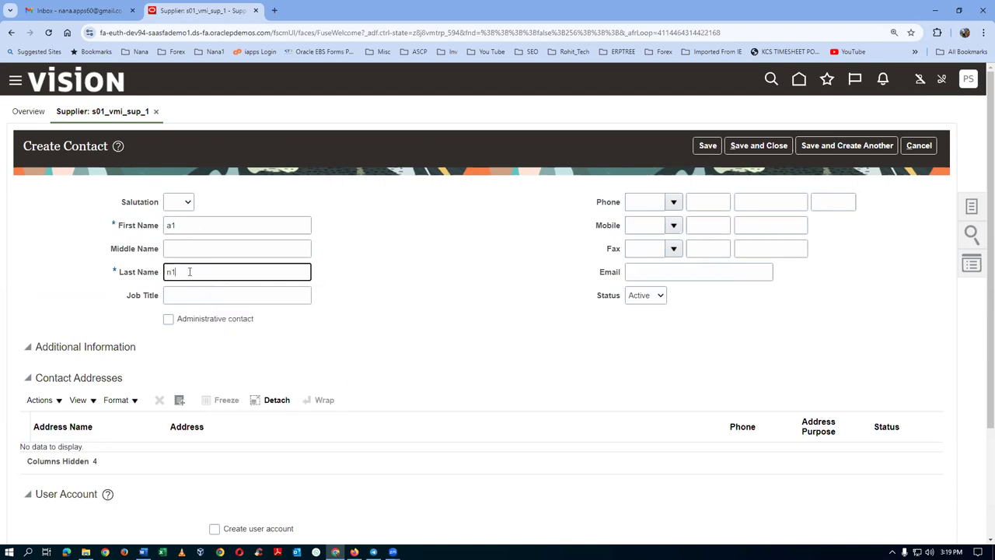
pyautogui.click(638, 273)
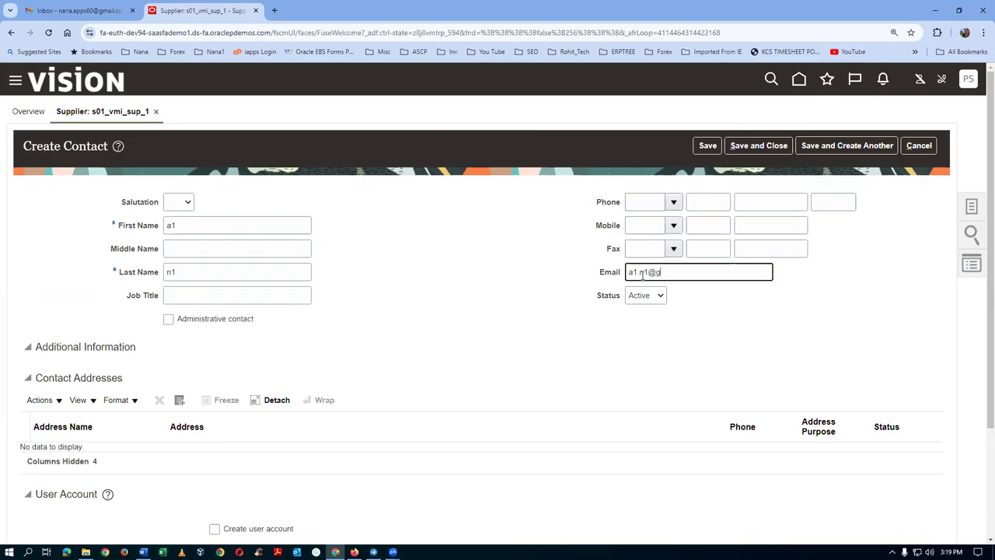
pyautogui.press('Tab')
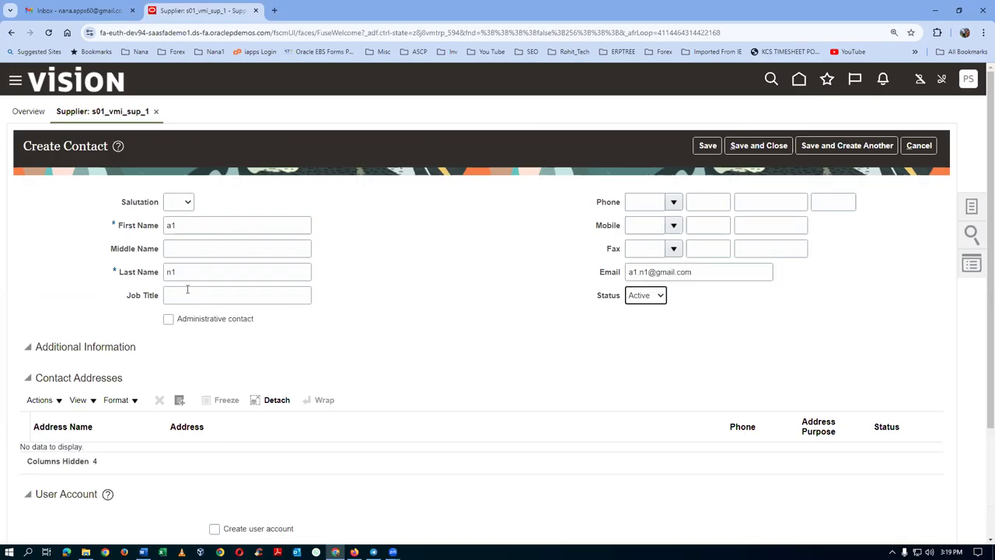
# Attach the supplier address 's01 vmi address name 1' to the contact.
pyautogui.click(40, 400)
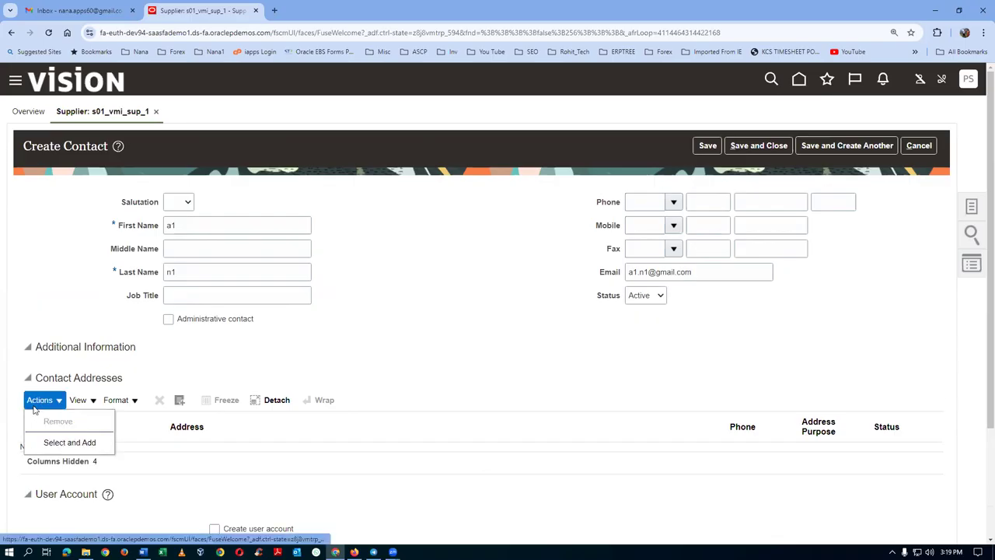
pyautogui.click(52, 442)
pyautogui.click(341, 353)
pyautogui.click(577, 402)
pyautogui.click(610, 402)
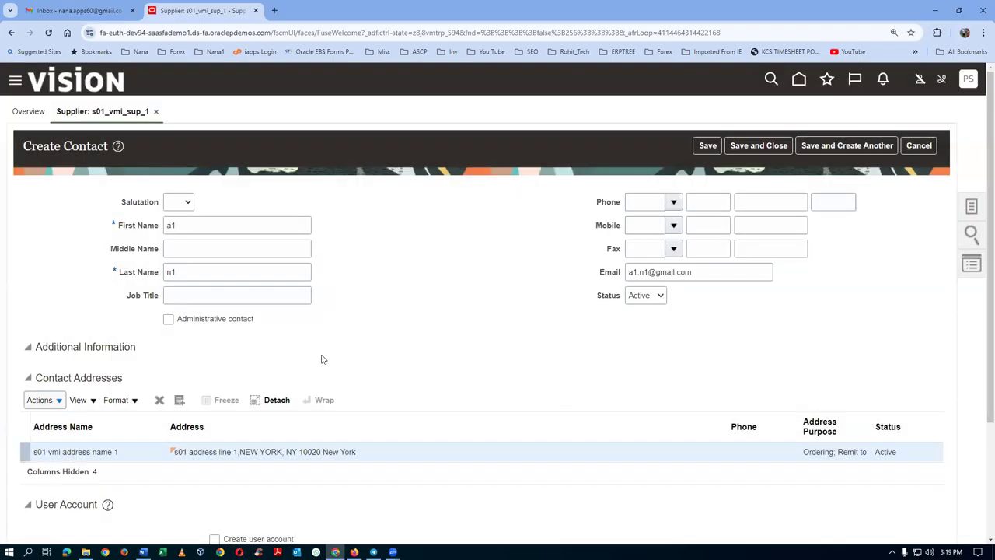
pyautogui.scroll(-2, 324, 361)
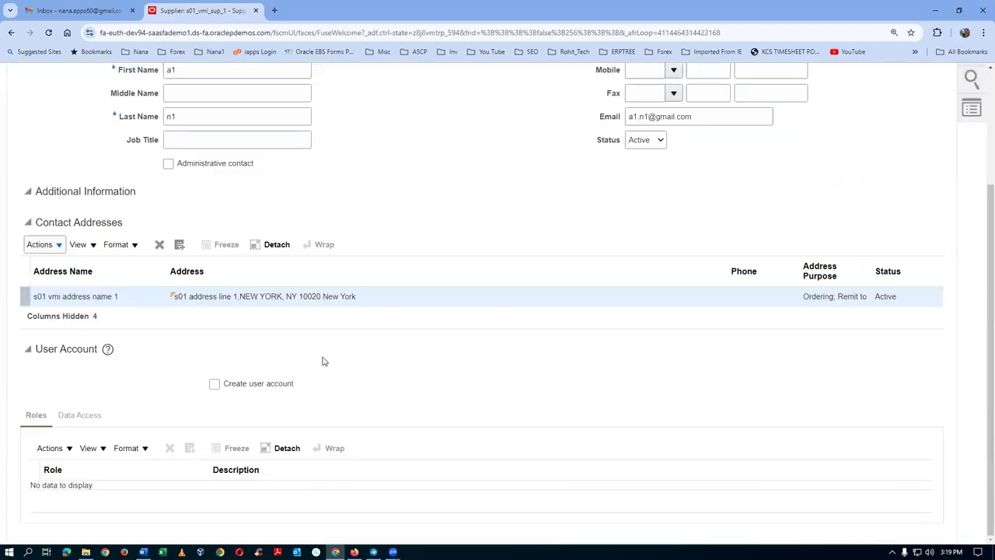
# Enable a user account for the contact and copy the two supplier portal role names from the VMI notes.
pyautogui.click(214, 385)
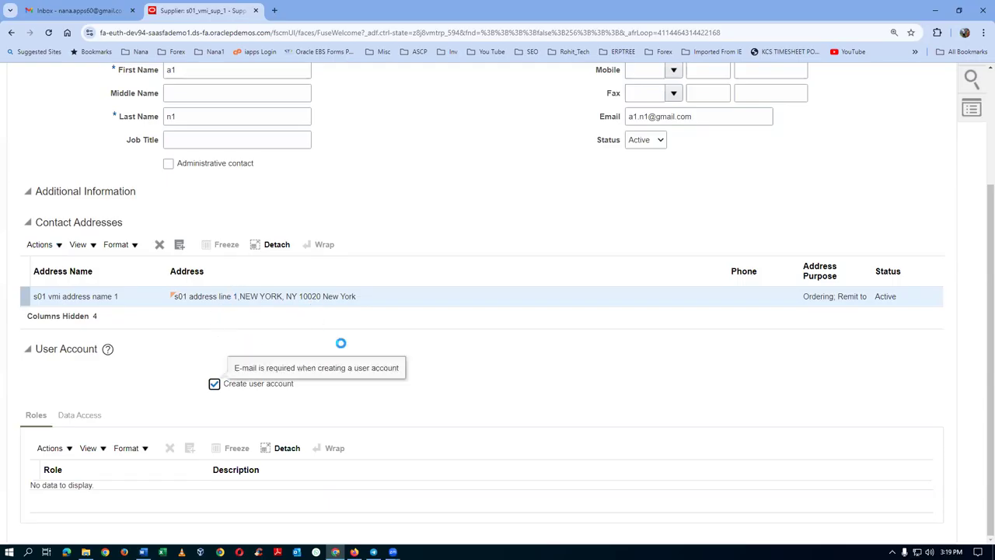
pyautogui.scroll(-1, 457, 366)
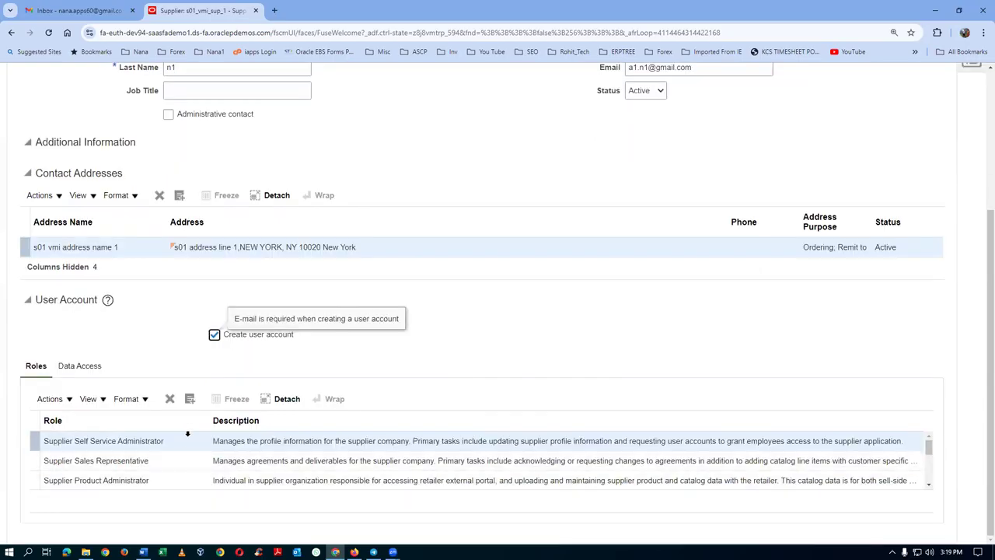
pyautogui.moveTo(929, 446); pyautogui.dragTo(930, 464)
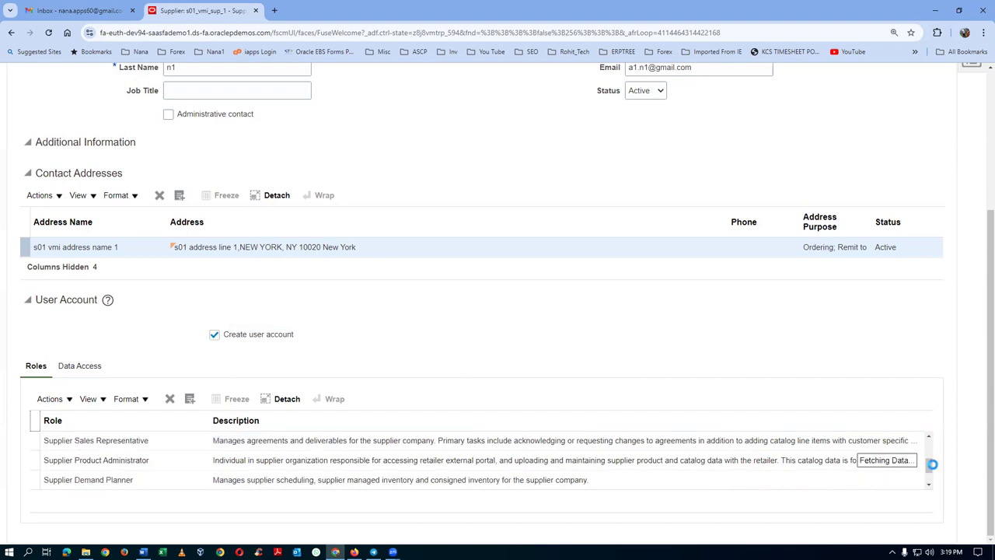
pyautogui.hotkey('alt', 'Tab')
pyautogui.hotkey('alt', 'Tab')
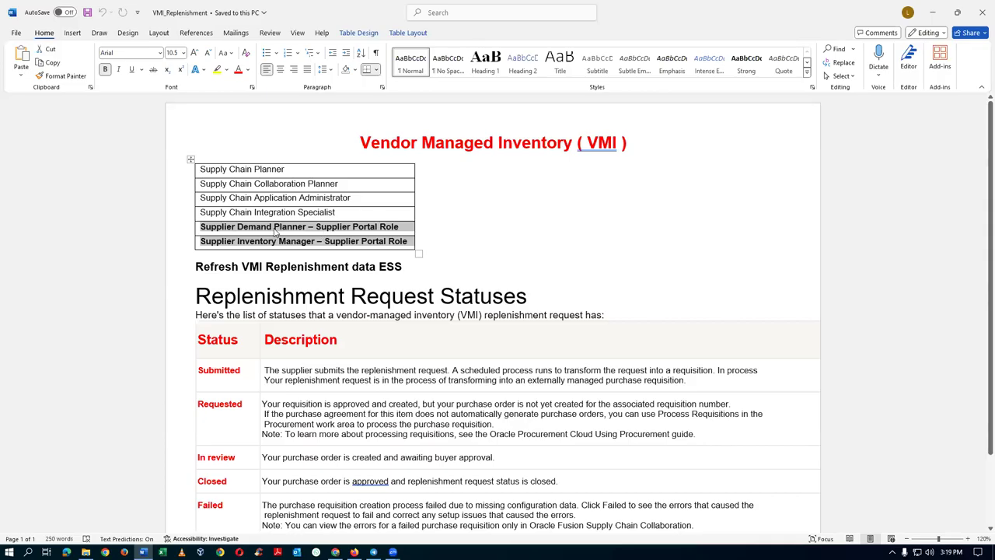
pyautogui.click(279, 241)
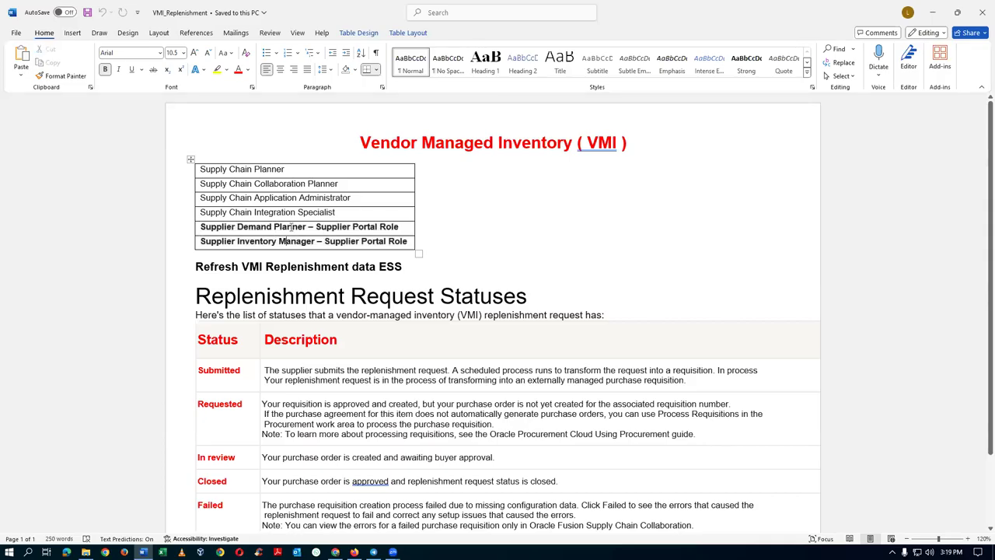
pyautogui.moveTo(291, 227); pyautogui.dragTo(296, 243)
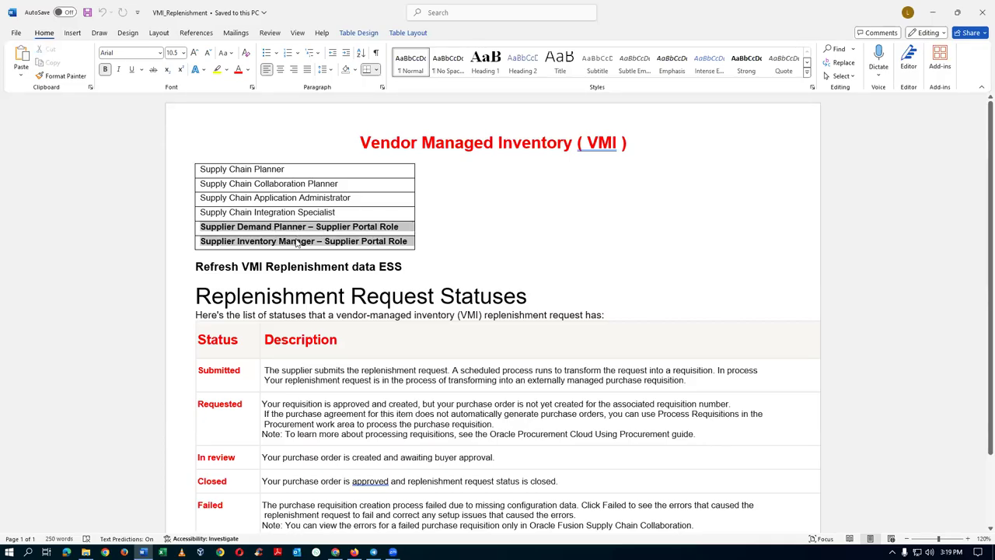
pyautogui.hotkey('ctrl', 'c')
pyautogui.hotkey('alt', 'Tab')
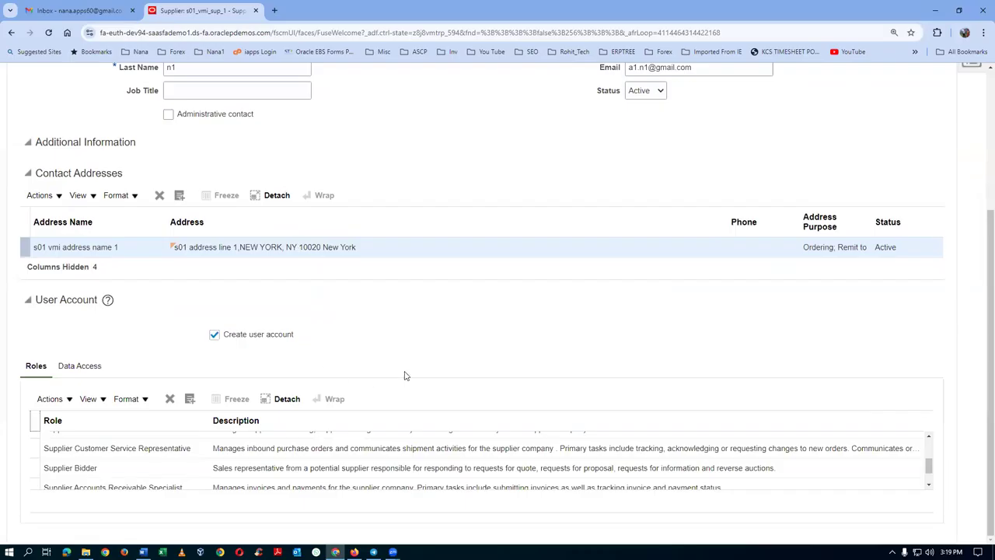
# Save and close the new contact and acknowledge the saved confirmation.
pyautogui.scroll(2, 404, 375)
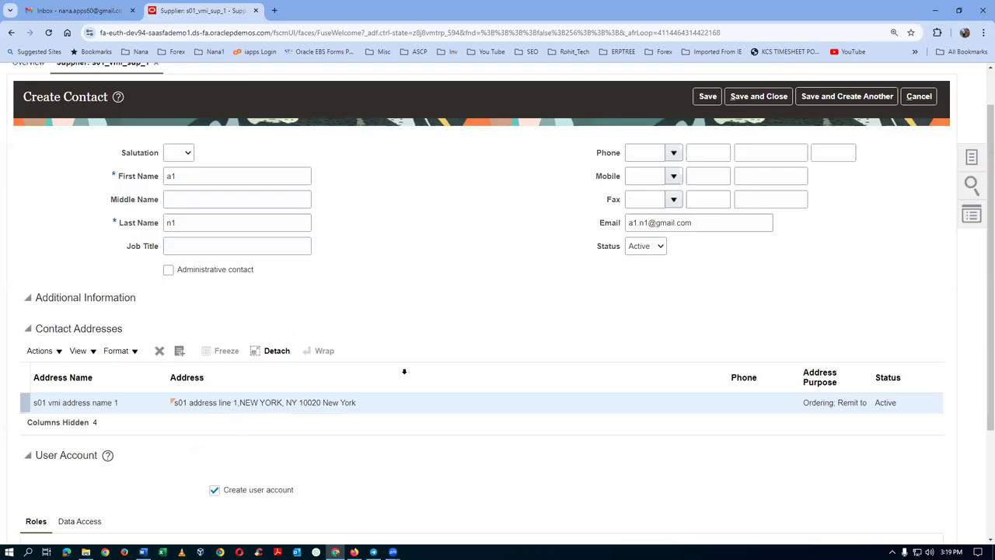
pyautogui.scroll(-2, 404, 371)
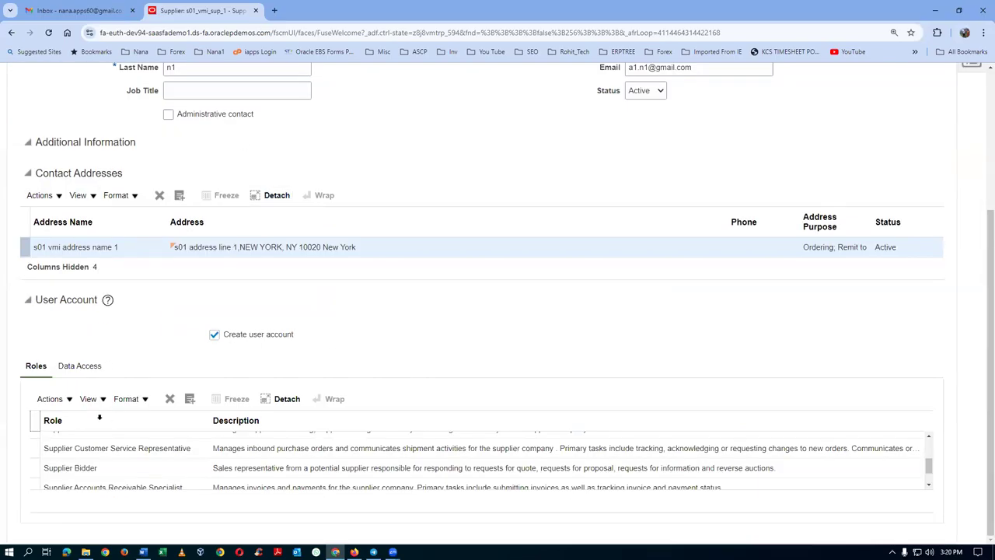
pyautogui.scroll(3, 504, 304)
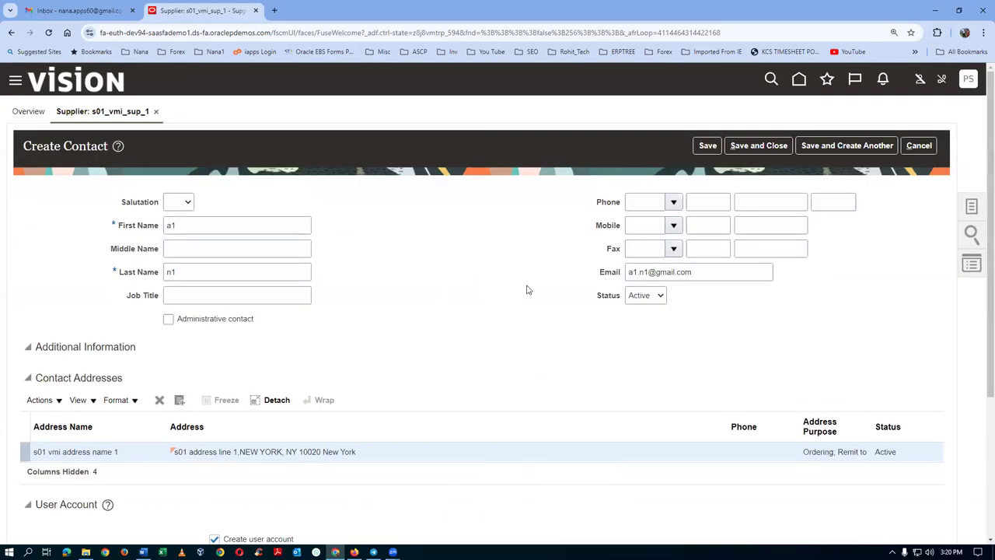
pyautogui.click(753, 147)
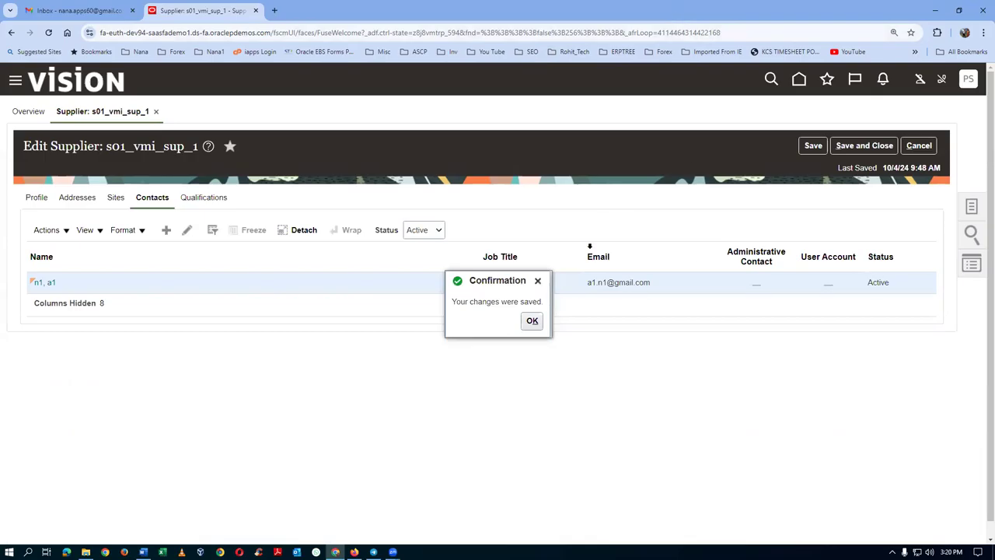
pyautogui.click(531, 322)
# Duplicate the supplier browser tab and go to the Setup and Maintenance task search.
pyautogui.rightClick(231, 7)
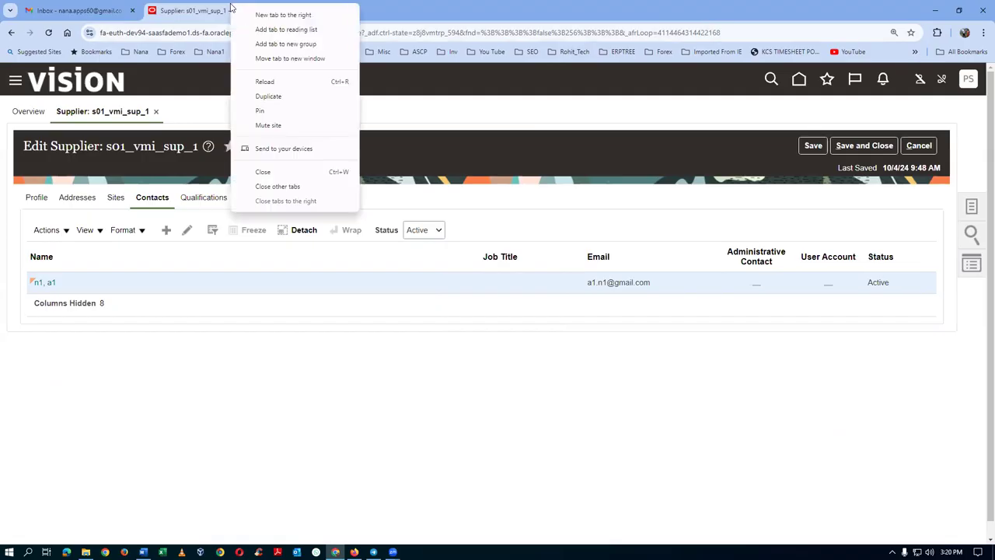
pyautogui.click(268, 97)
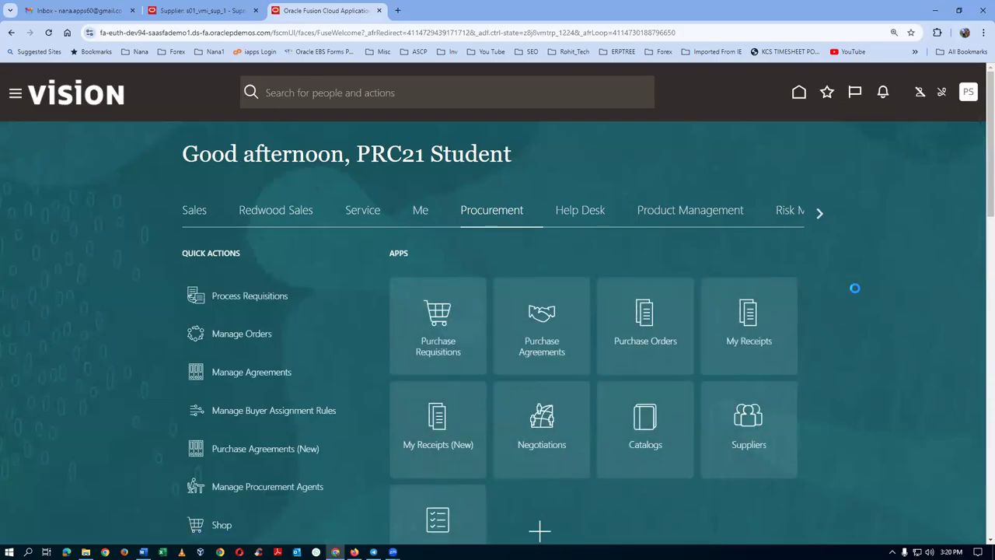
pyautogui.click(746, 286)
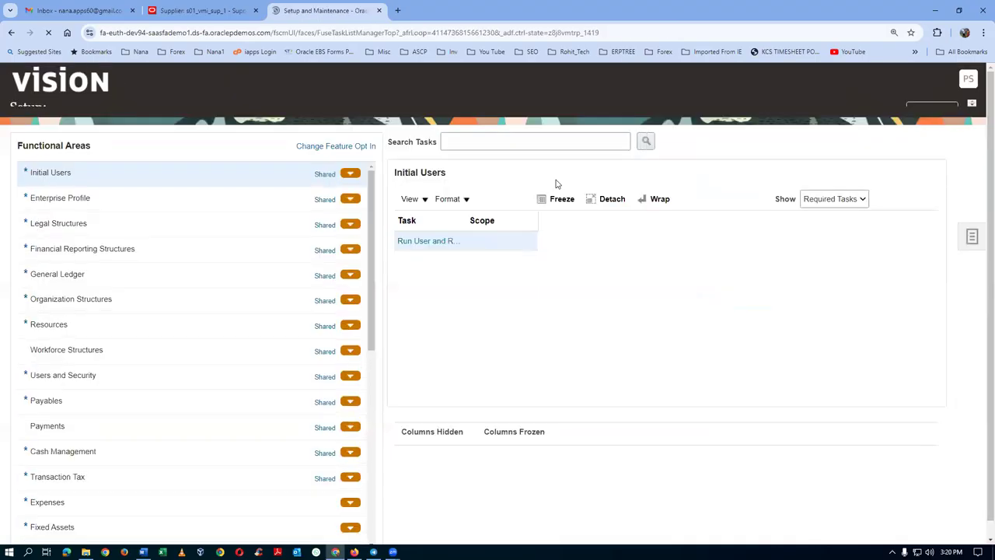
pyautogui.click(973, 254)
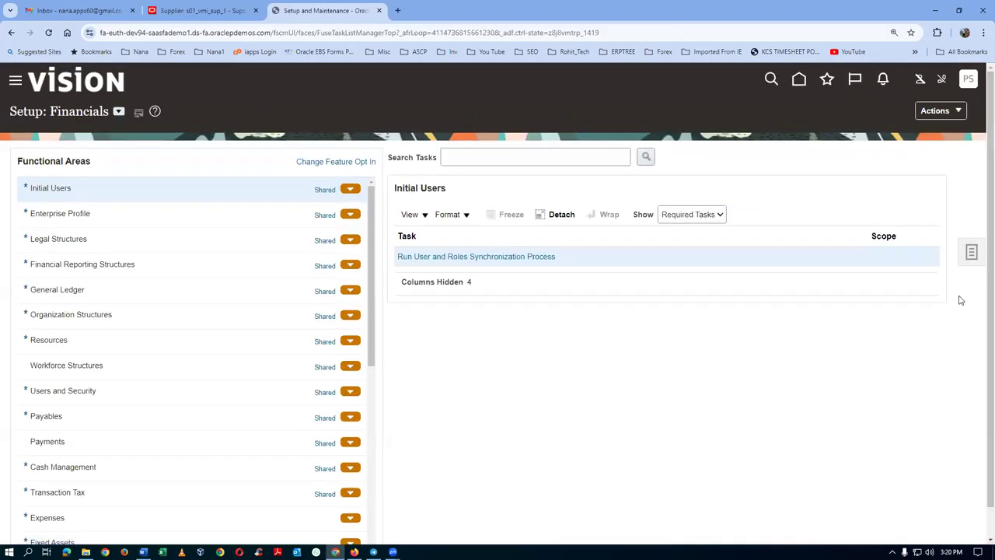
pyautogui.click(858, 259)
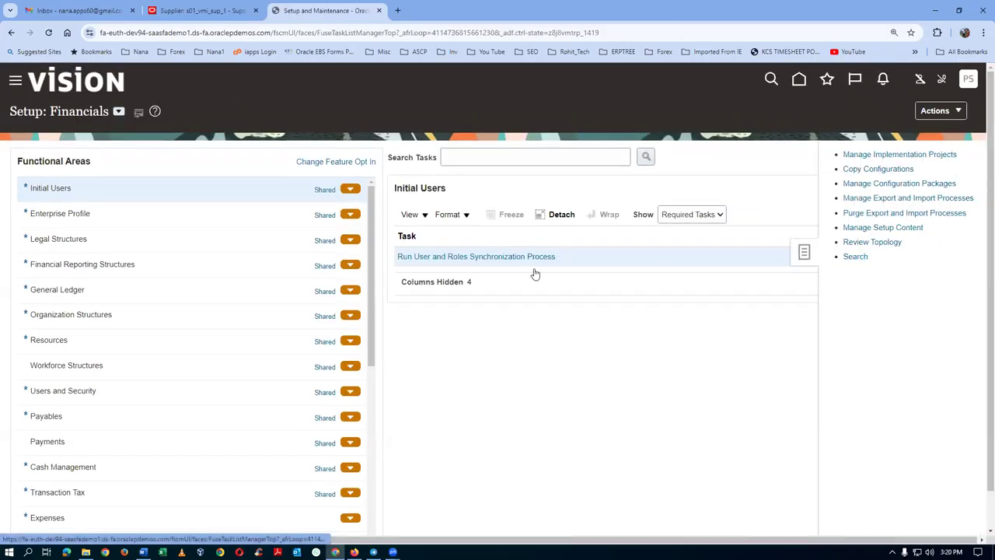
# Search 'man%proc%agent%', open Manage Procurement Agents, and enter the agent's name as search criteria.
pyautogui.write('man')
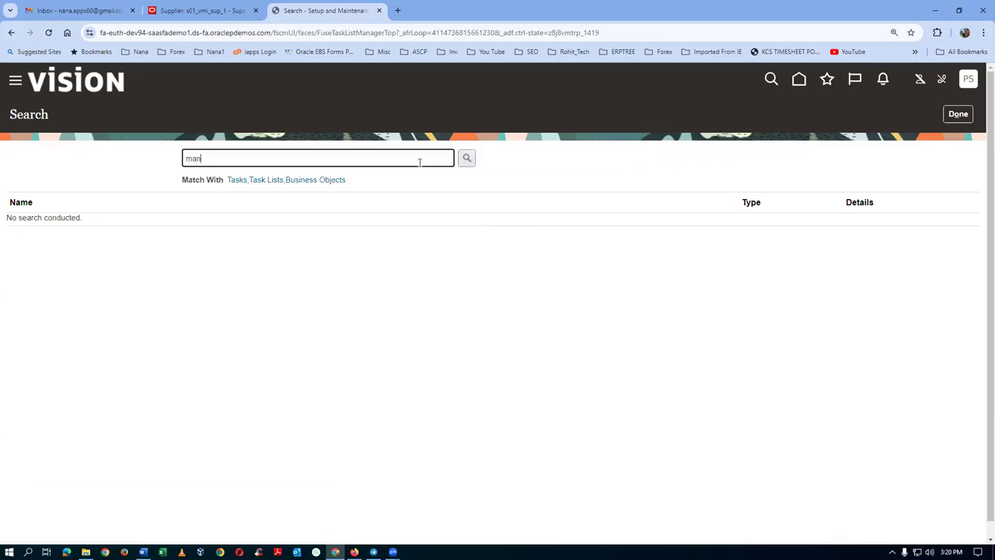
pyautogui.write('%proc%agent%')
pyautogui.press('Return')
pyautogui.click(68, 227)
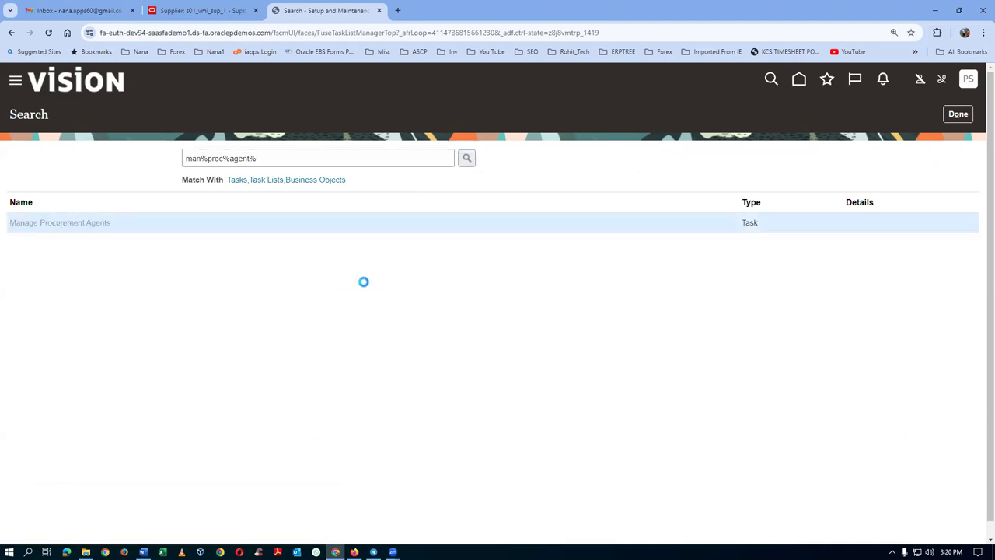
pyautogui.click(368, 204)
pyautogui.write('student, prc21')
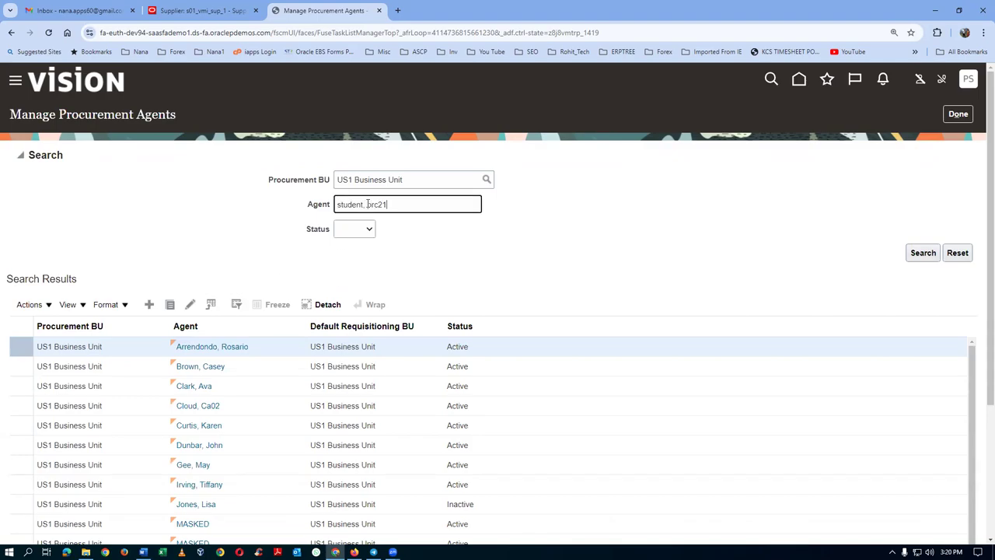
# Confirm the logged-in user is an active US1 Business Unit procurement agent, then return to the supplier.
pyautogui.click(921, 257)
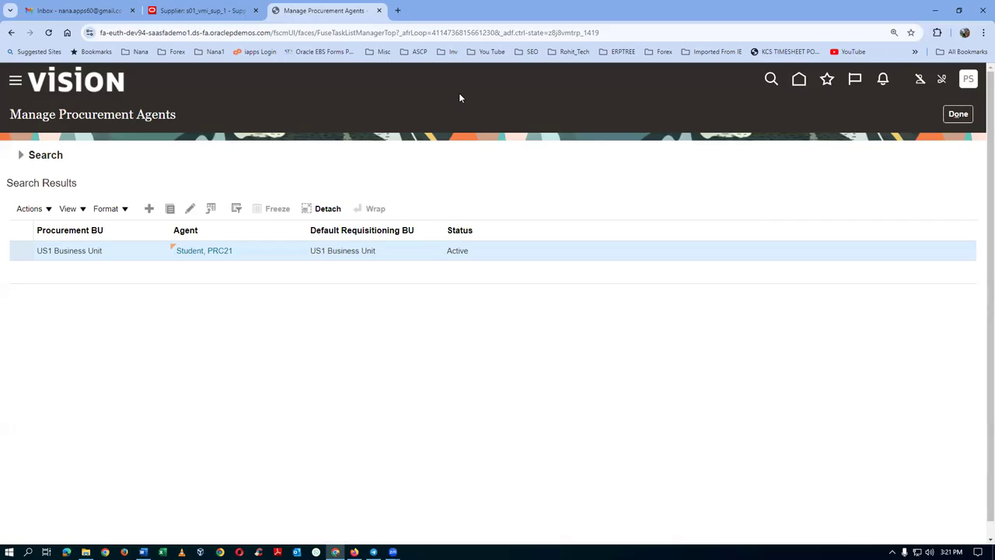
pyautogui.click(21, 154)
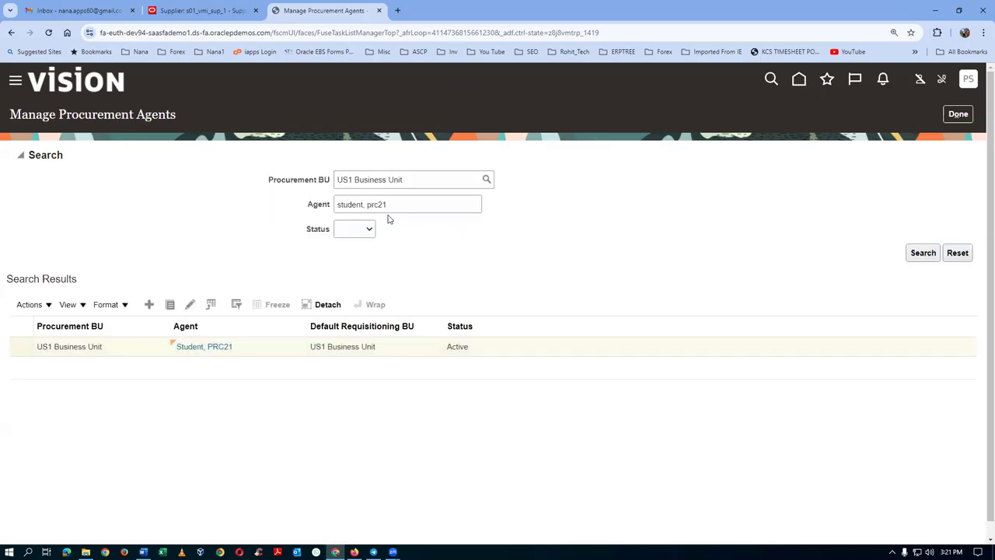
pyautogui.click(258, 351)
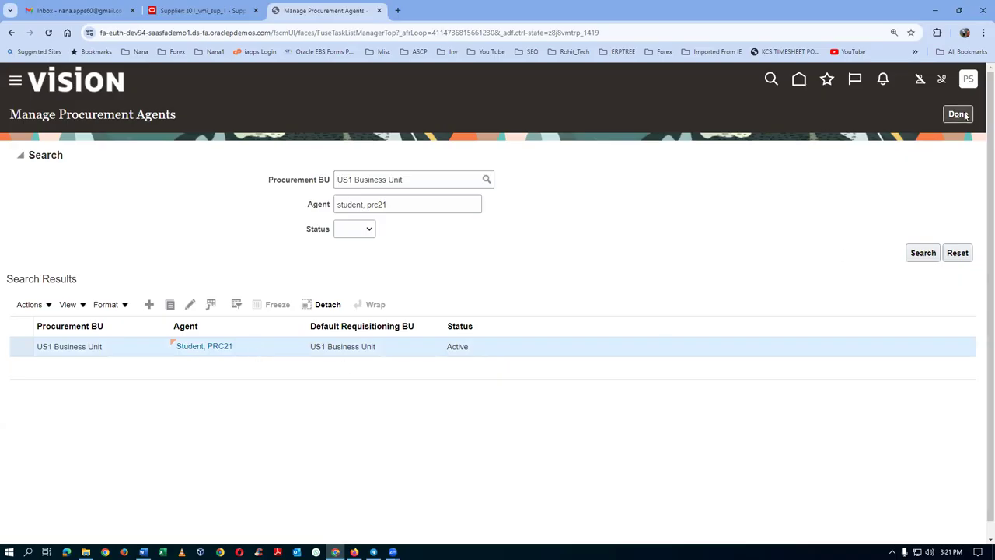
pyautogui.click(964, 115)
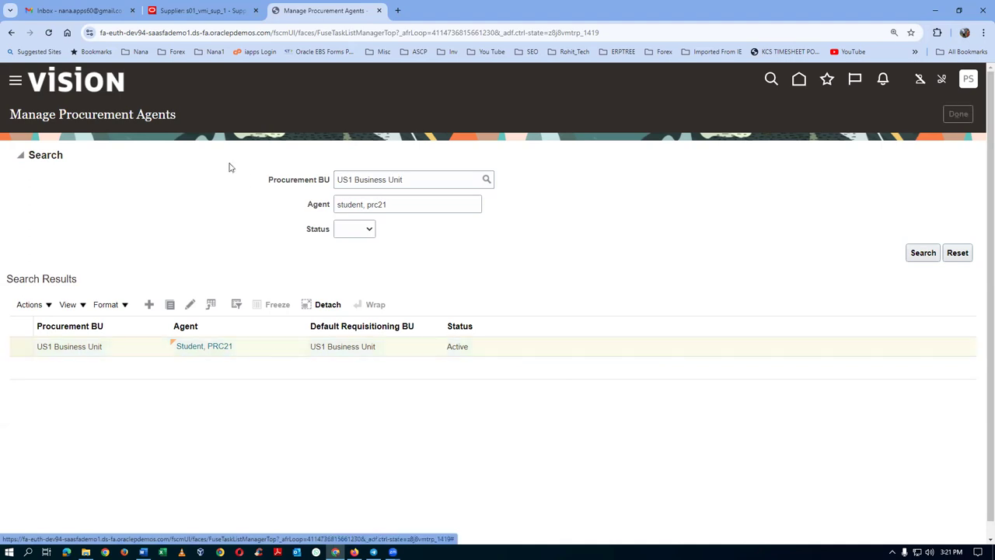
pyautogui.click(193, 11)
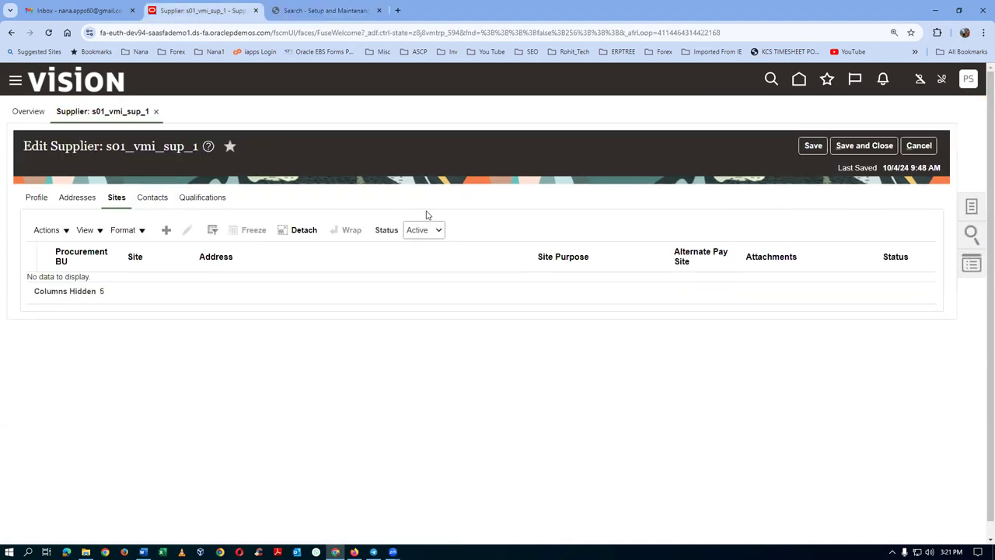
# Create and save supplier site 'Site 1' on address s01 vmi address name 1 for Purchasing and Pay.
pyautogui.click(165, 230)
pyautogui.click(342, 225)
pyautogui.click(342, 225)
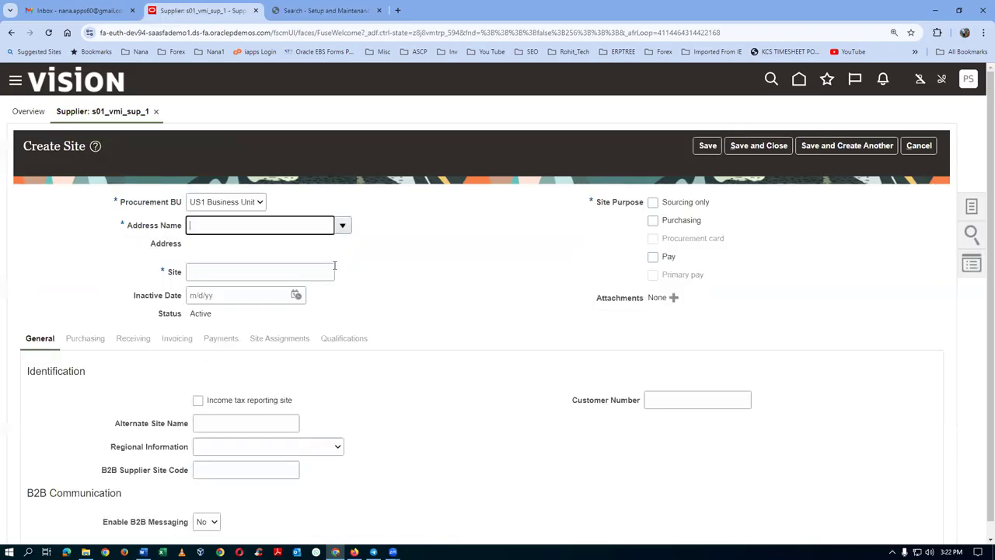
pyautogui.moveTo(276, 277); pyautogui.dragTo(160, 303)
pyautogui.write('Site 1')
pyautogui.press('Tab')
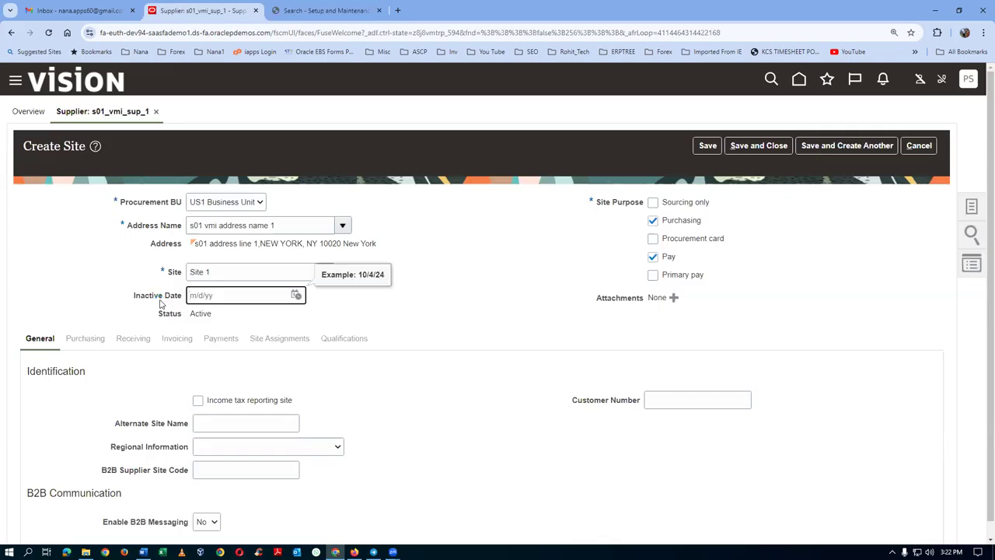
pyautogui.click(424, 327)
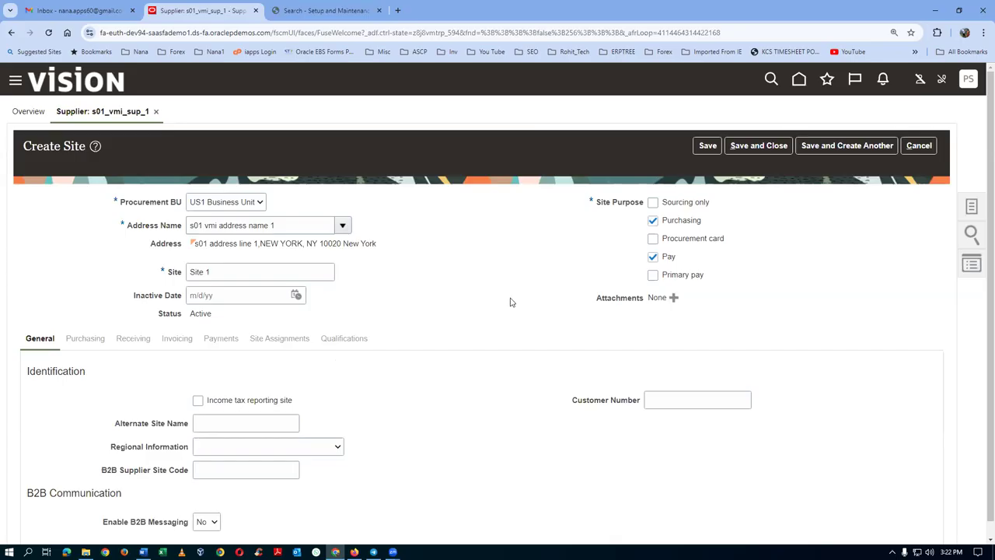
pyautogui.click(707, 145)
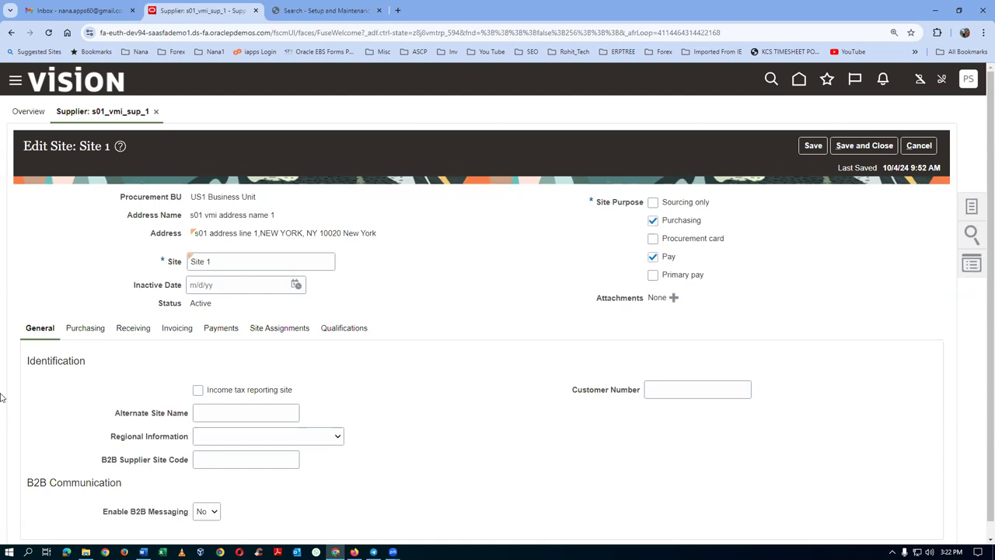
# Turn on pay on receipt for Site 1 and set Invoice Summary Level to Packing Slip.
pyautogui.click(88, 329)
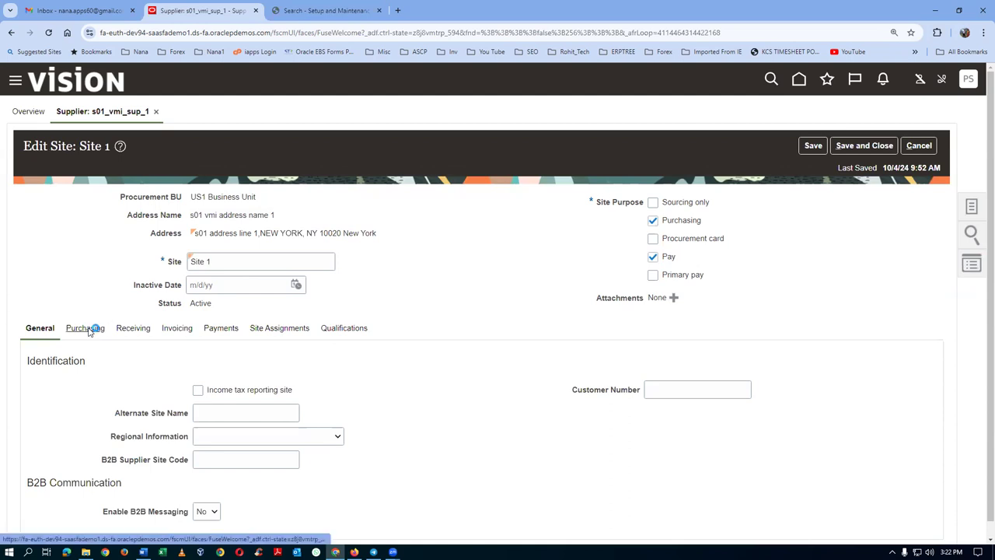
pyautogui.scroll(-1, 351, 376)
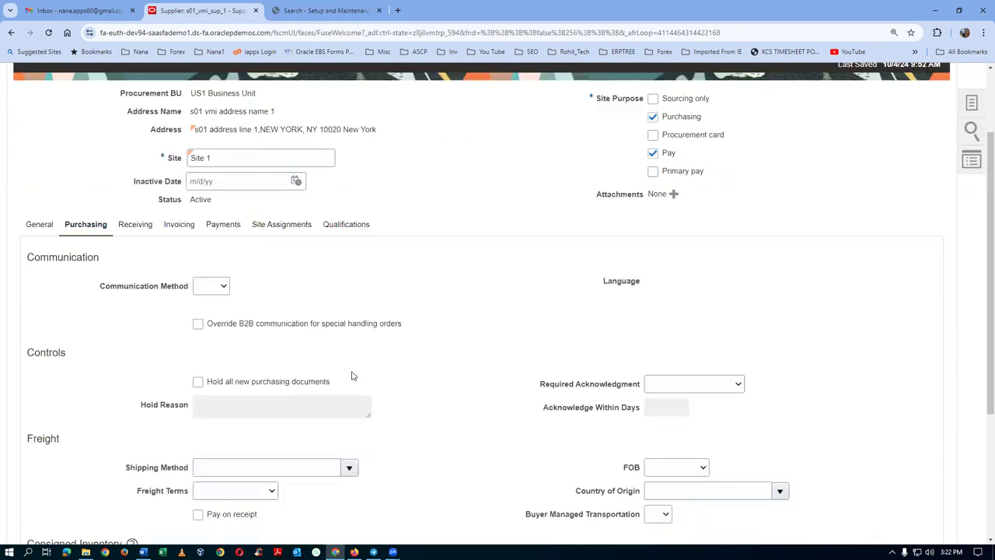
pyautogui.scroll(-2, 351, 376)
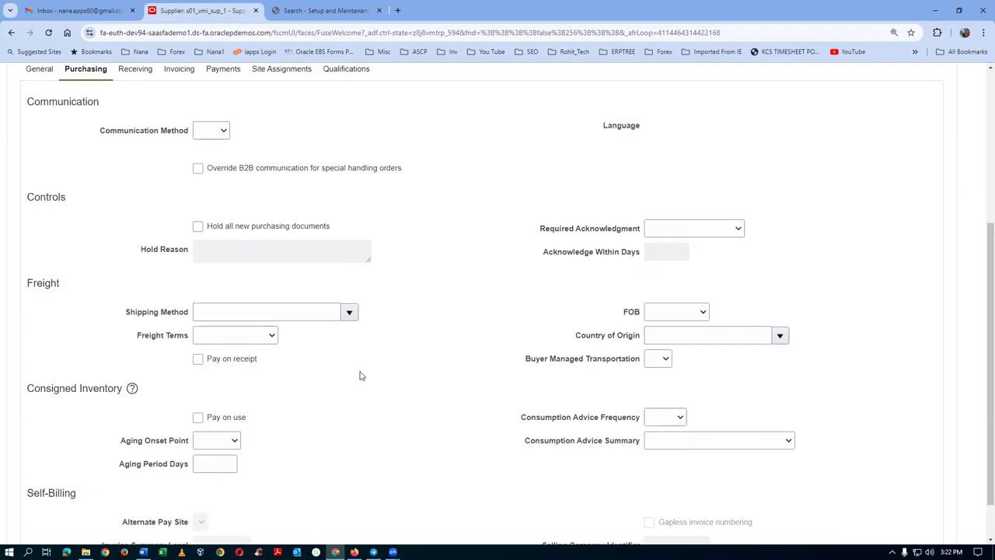
pyautogui.click(198, 361)
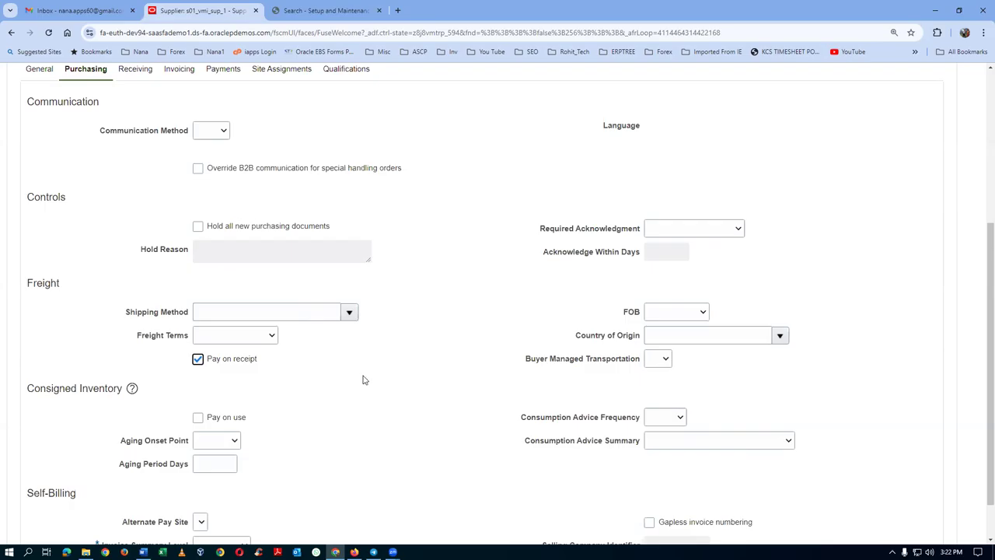
pyautogui.scroll(-1, 363, 379)
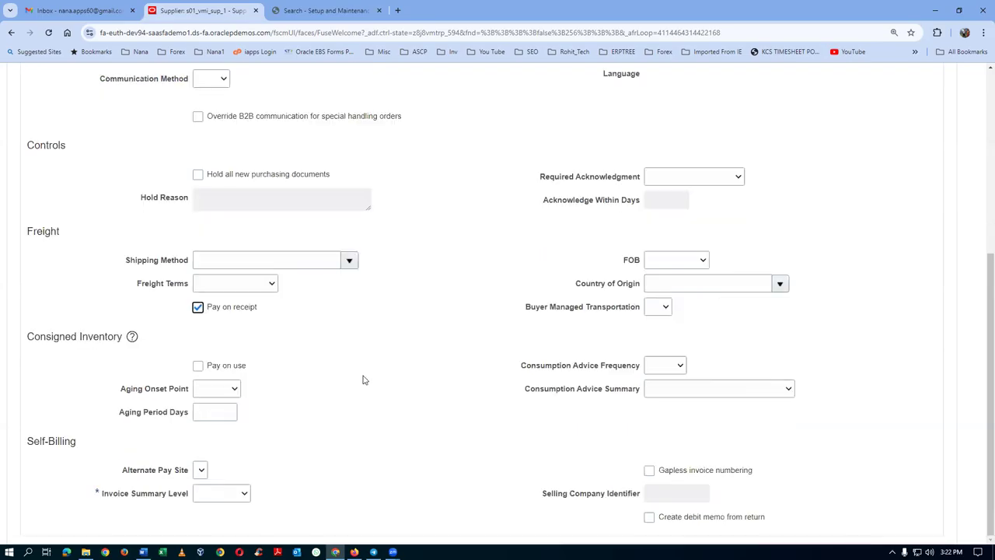
pyautogui.click(216, 495)
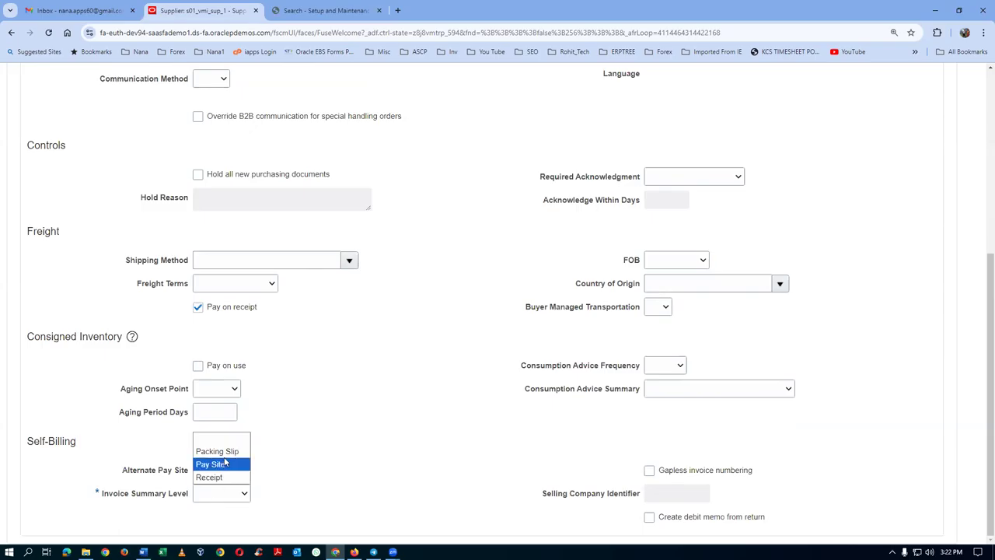
pyautogui.click(226, 453)
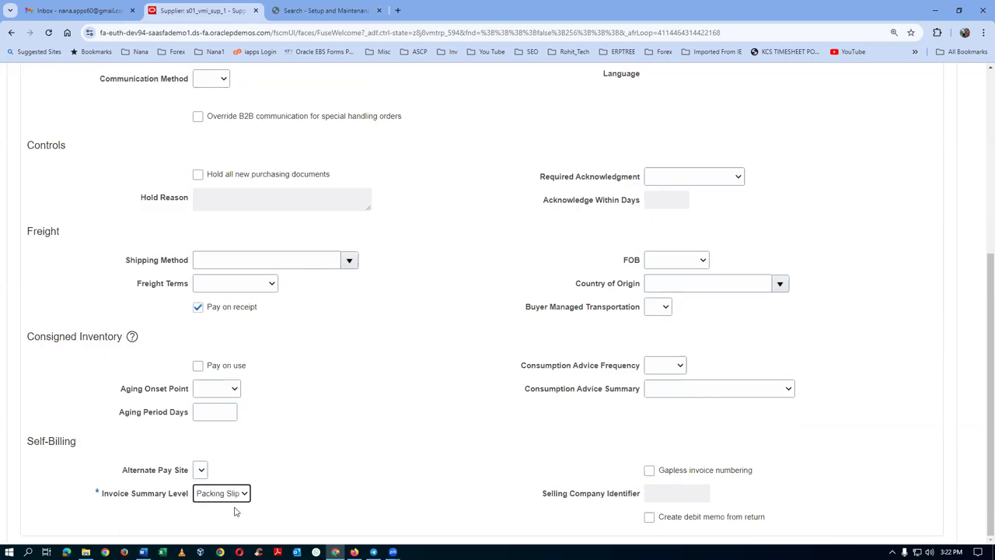
pyautogui.click(356, 431)
# Set Site 1's invoice and payment currencies to US Dollar and view its site assignments.
pyautogui.scroll(3, 301, 339)
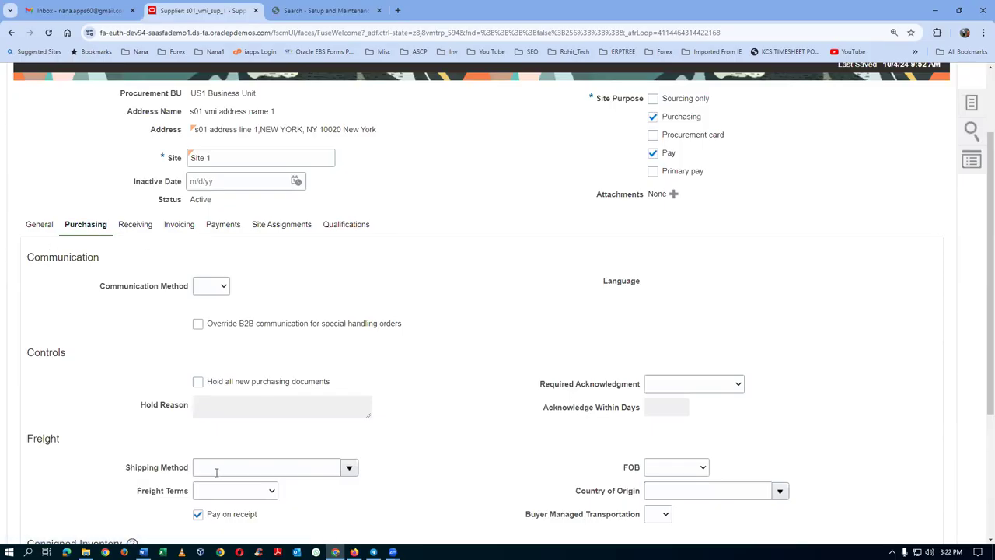
pyautogui.click(178, 225)
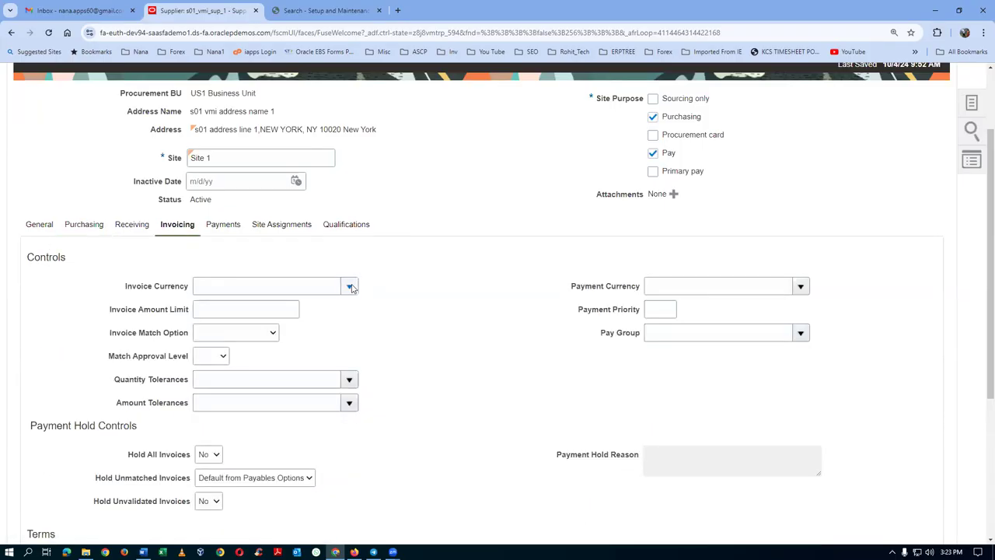
pyautogui.click(349, 286)
pyautogui.click(326, 327)
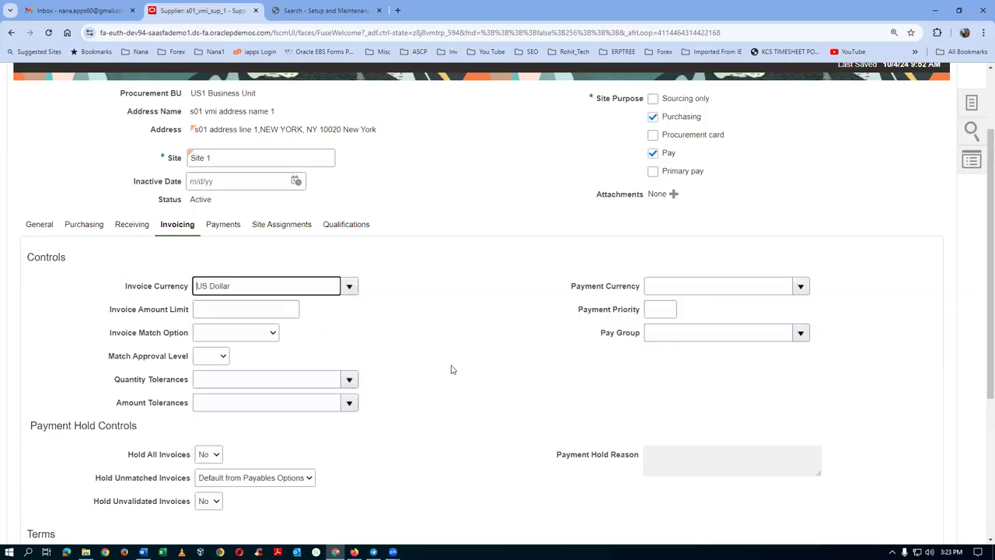
pyautogui.click(719, 290)
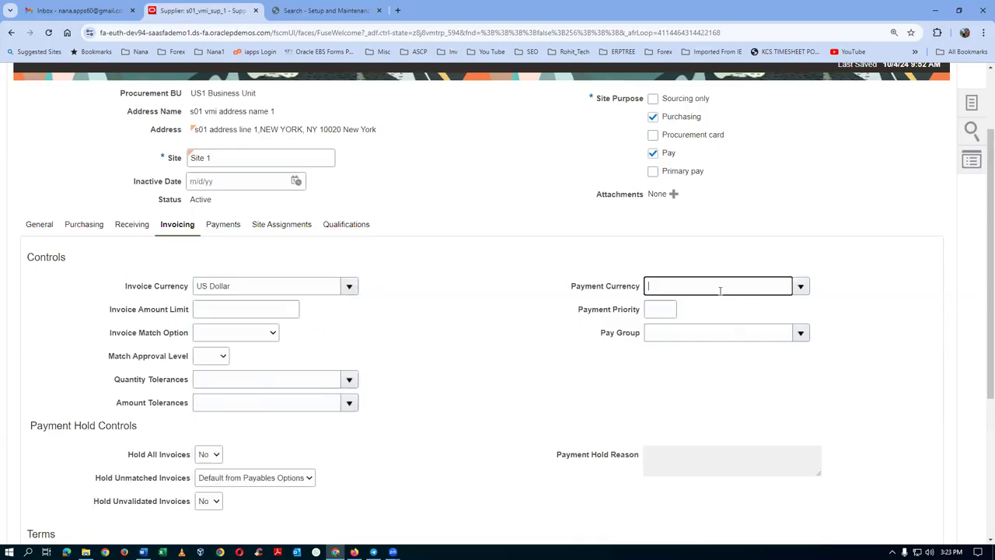
pyautogui.click(800, 287)
pyautogui.click(763, 322)
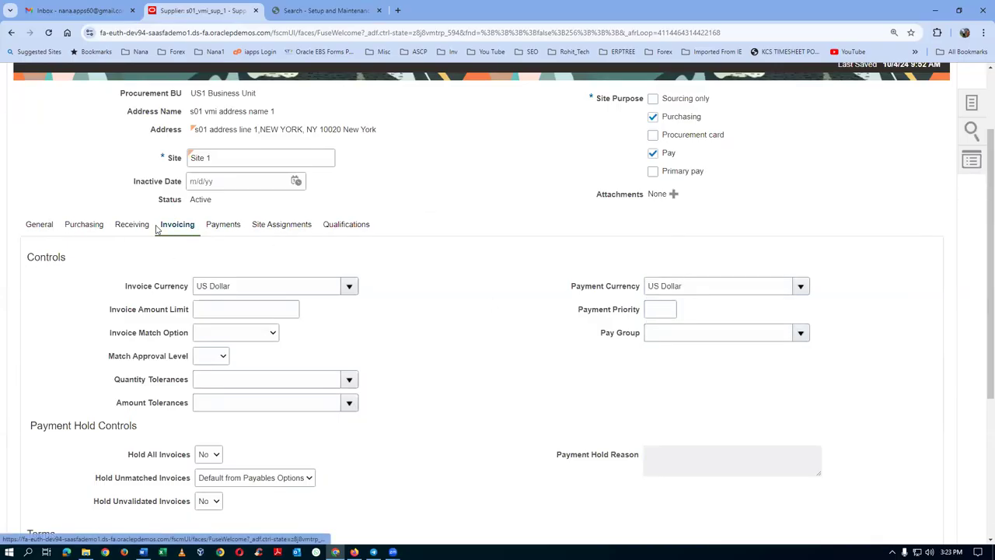
pyautogui.click(280, 227)
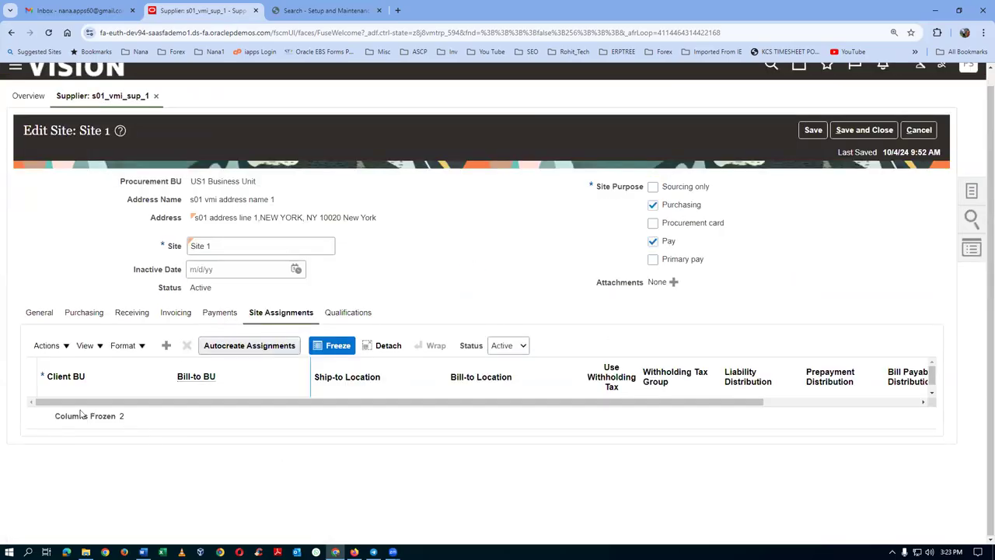
# Add a US1 Business Unit site assignment with Seattle as ship-to and bill-to location.
pyautogui.click(165, 345)
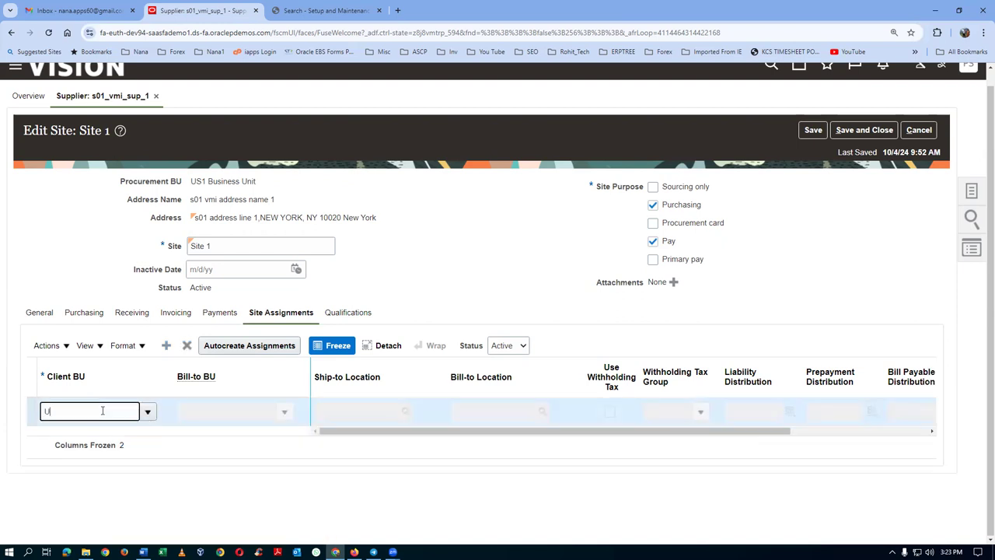
pyautogui.click(122, 445)
pyautogui.click(330, 411)
pyautogui.write('Seattle')
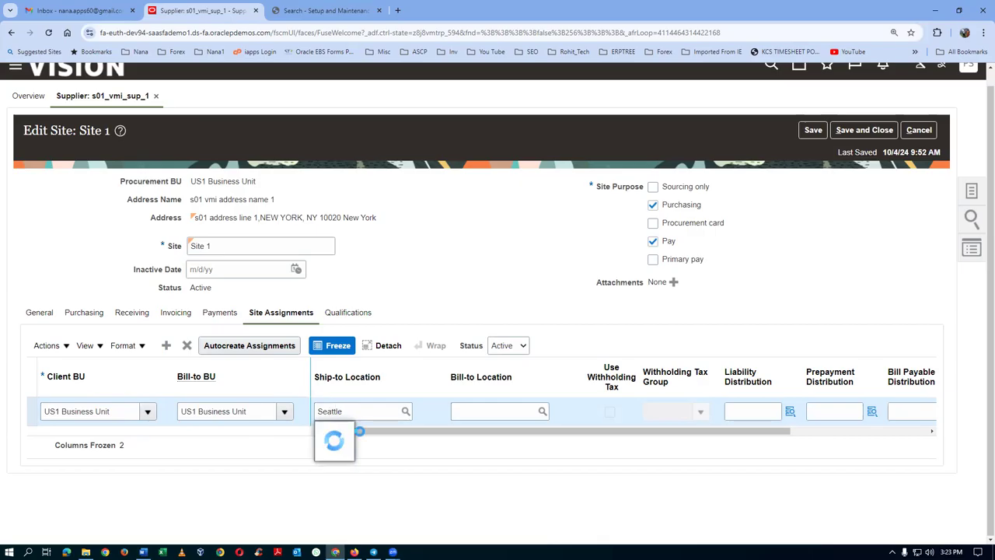
pyautogui.click(499, 427)
pyautogui.click(482, 412)
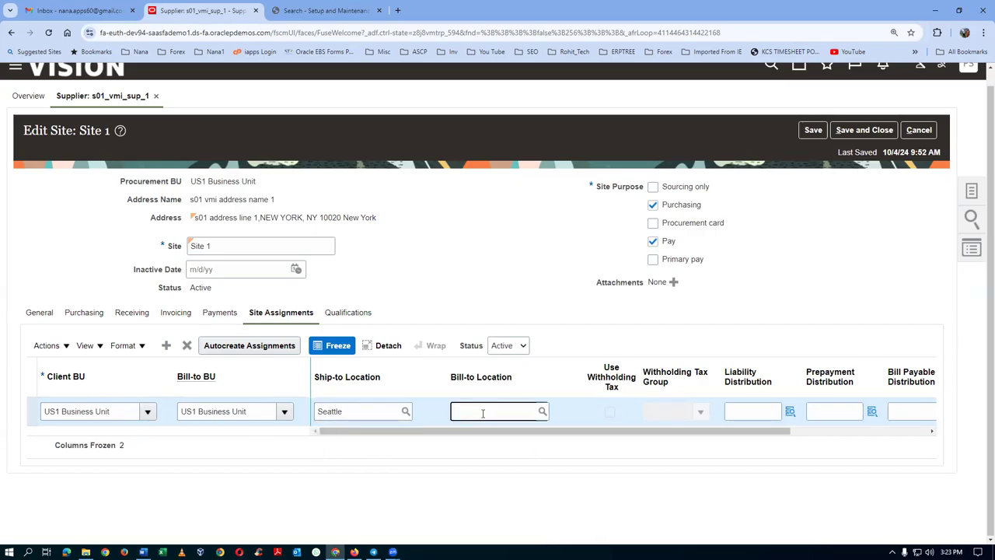
pyautogui.write('Seattle')
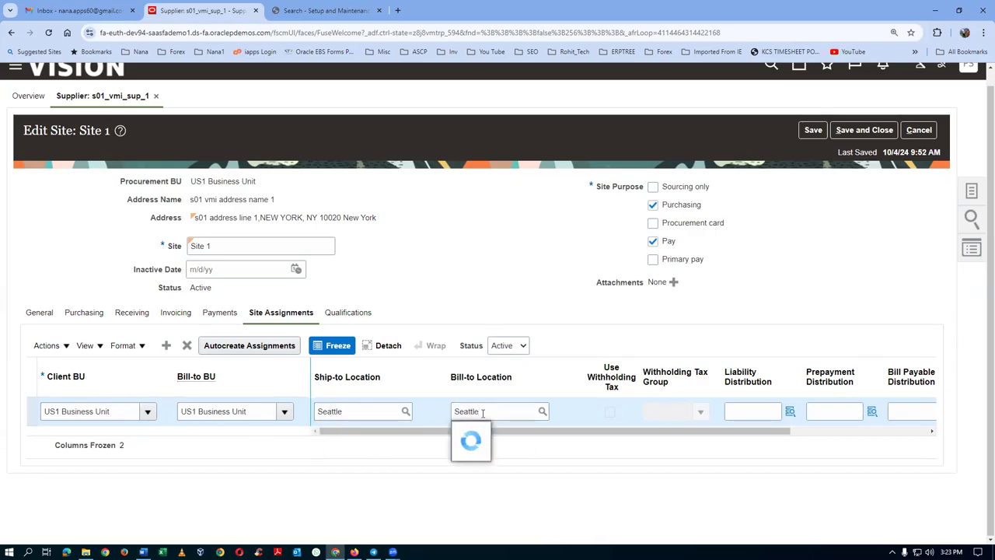
pyautogui.click(547, 469)
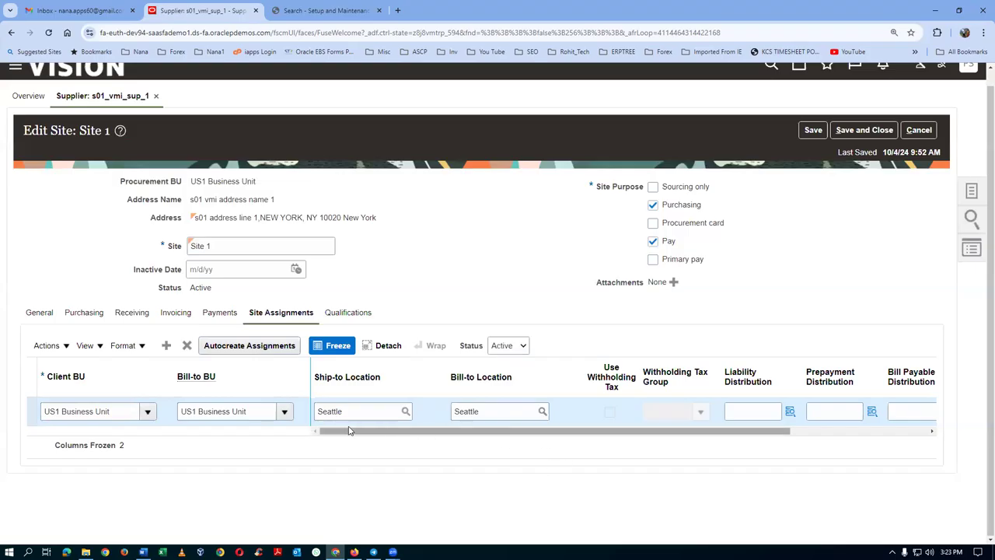
pyautogui.moveTo(393, 434); pyautogui.dragTo(640, 453)
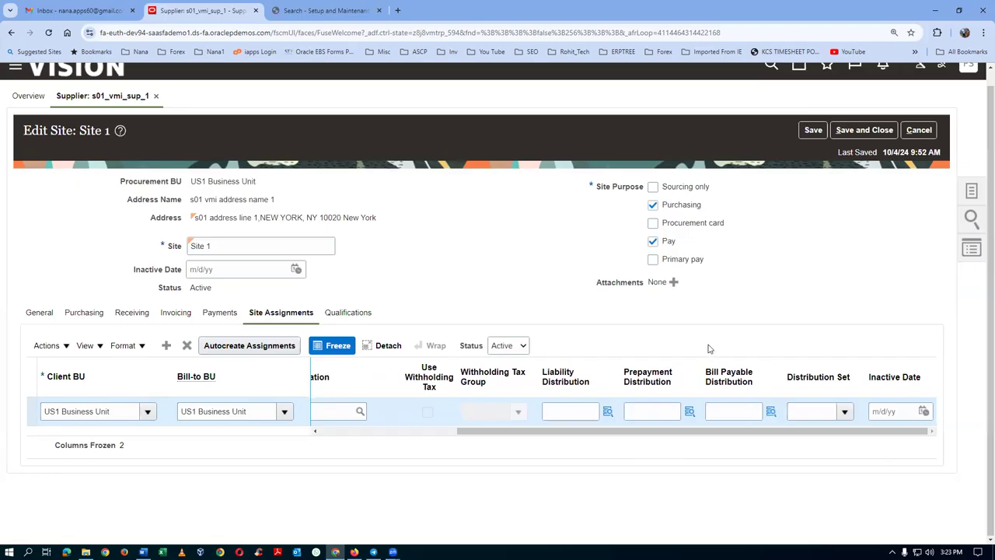
# Save the site assignment, acknowledge the confirmation, and save and close the supplier.
pyautogui.click(863, 130)
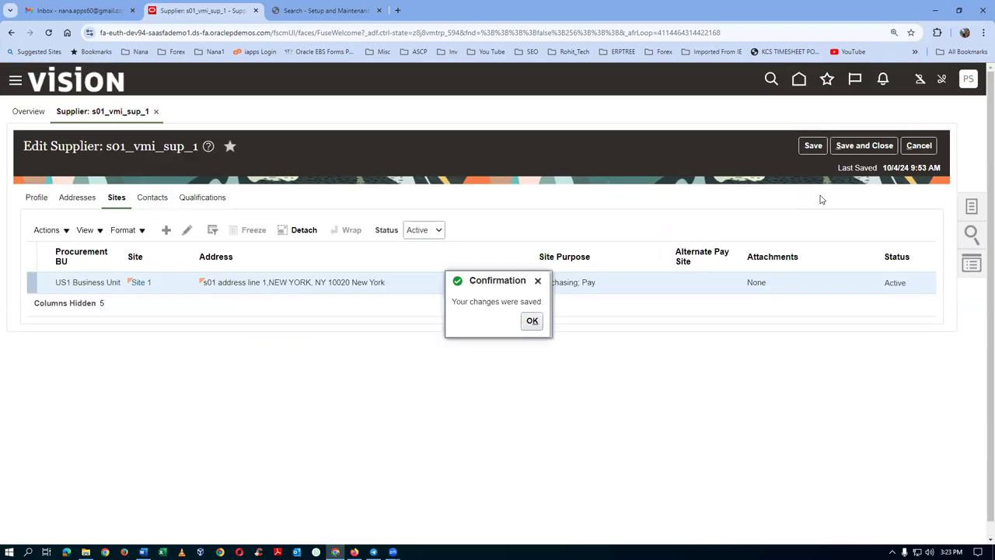
pyautogui.click(531, 323)
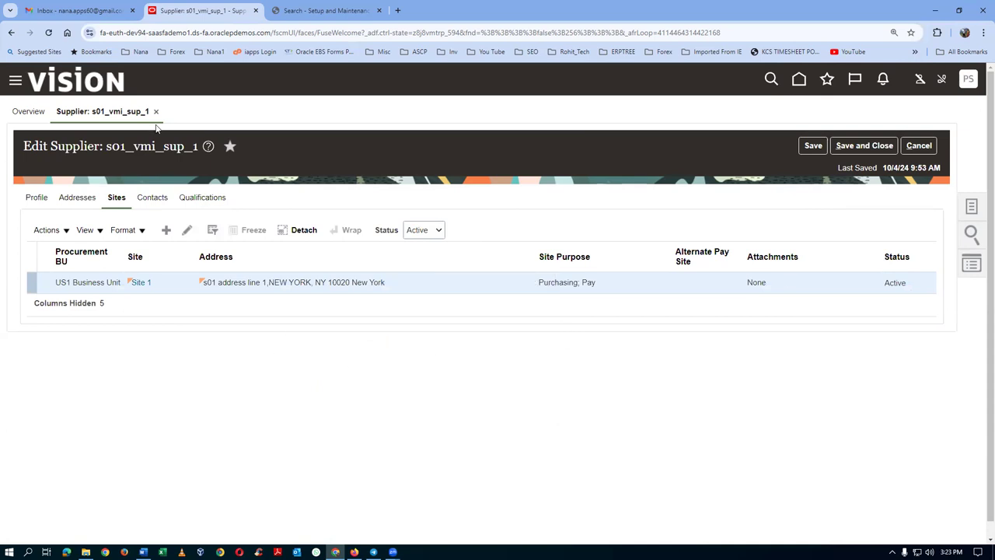
pyautogui.click(863, 146)
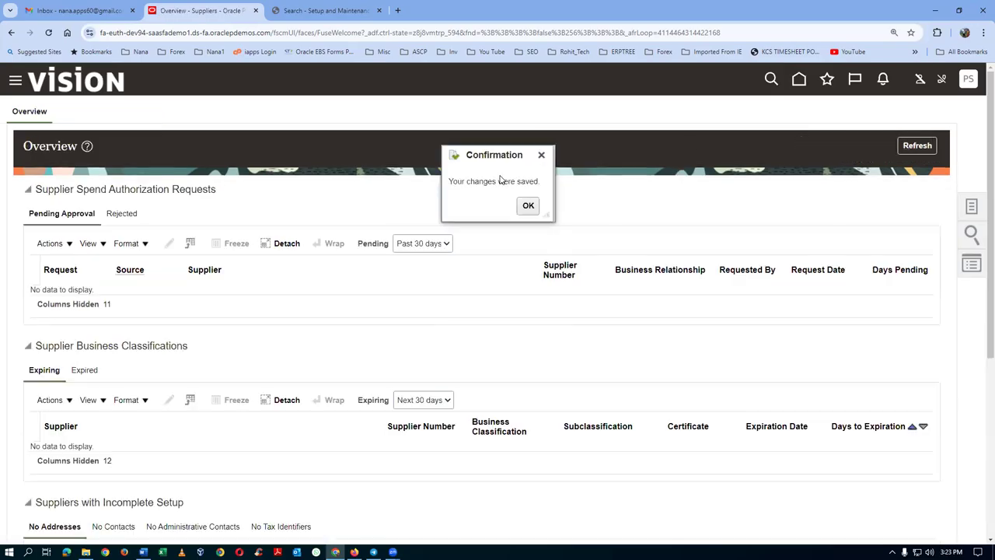
# Dismiss the save confirmation, return home, and launch Security Console from the Tools apps.
pyautogui.click(528, 206)
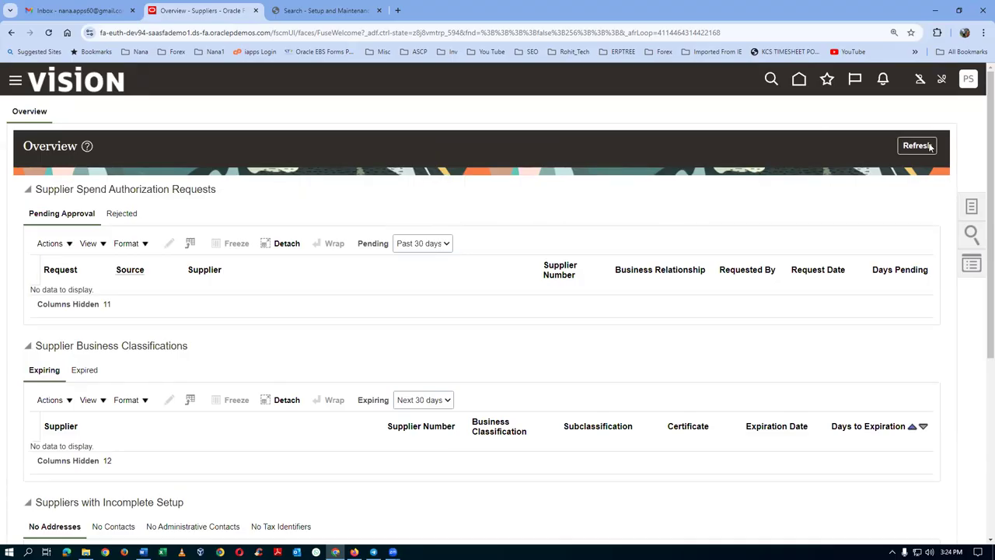
pyautogui.click(799, 81)
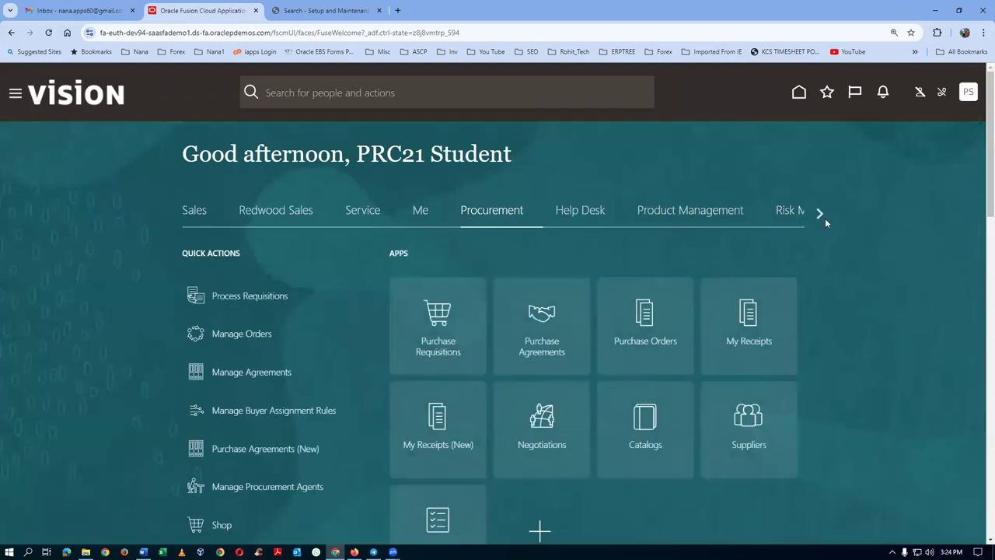
pyautogui.click(821, 216)
pyautogui.click(821, 216)
pyautogui.click(820, 215)
pyautogui.click(820, 215)
pyautogui.click(819, 216)
pyautogui.click(819, 216)
pyautogui.click(820, 217)
pyautogui.click(819, 216)
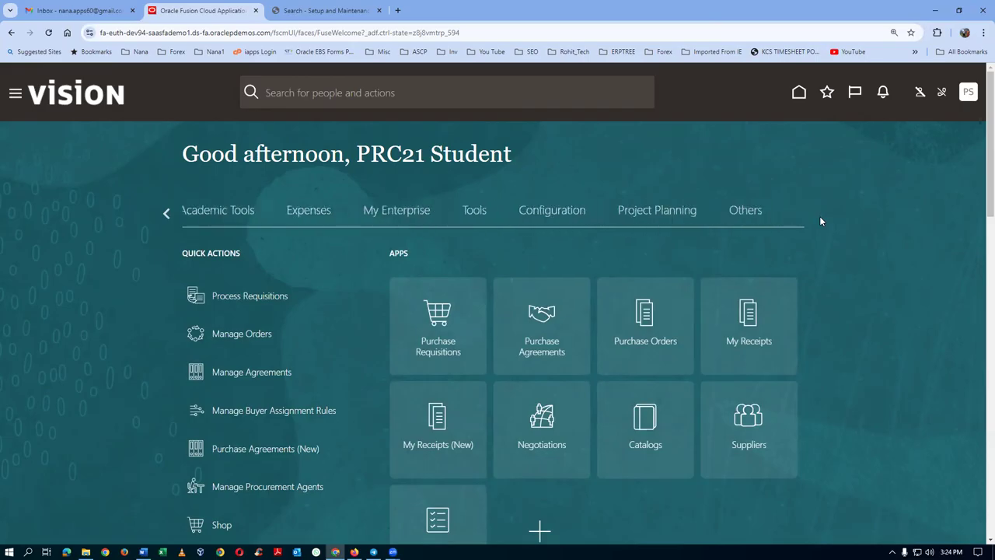
pyautogui.click(479, 215)
pyautogui.click(530, 465)
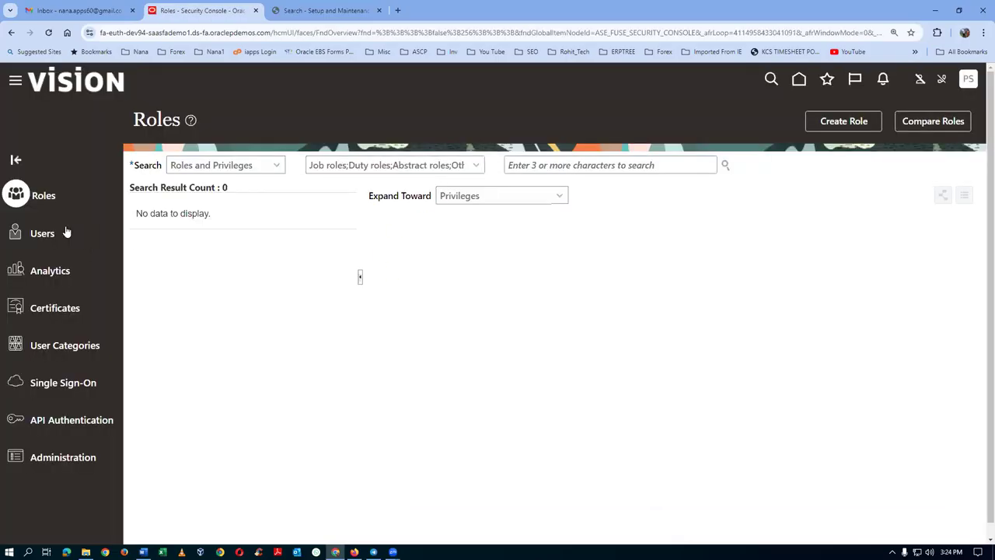
# Start a user account search in Security Console, then return to the Setup and Maintenance search tab.
pyautogui.click(17, 233)
pyautogui.click(500, 165)
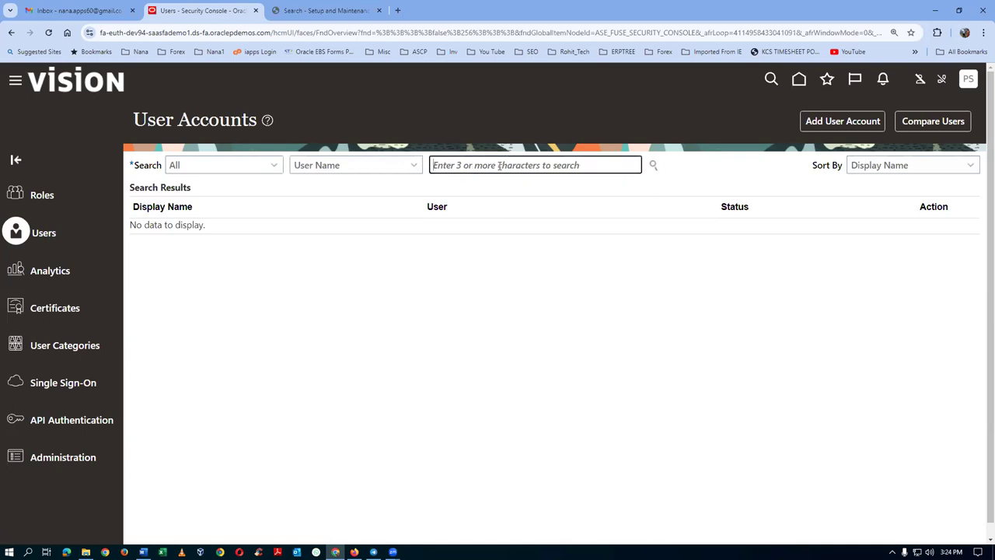
pyautogui.write('a1.n1')
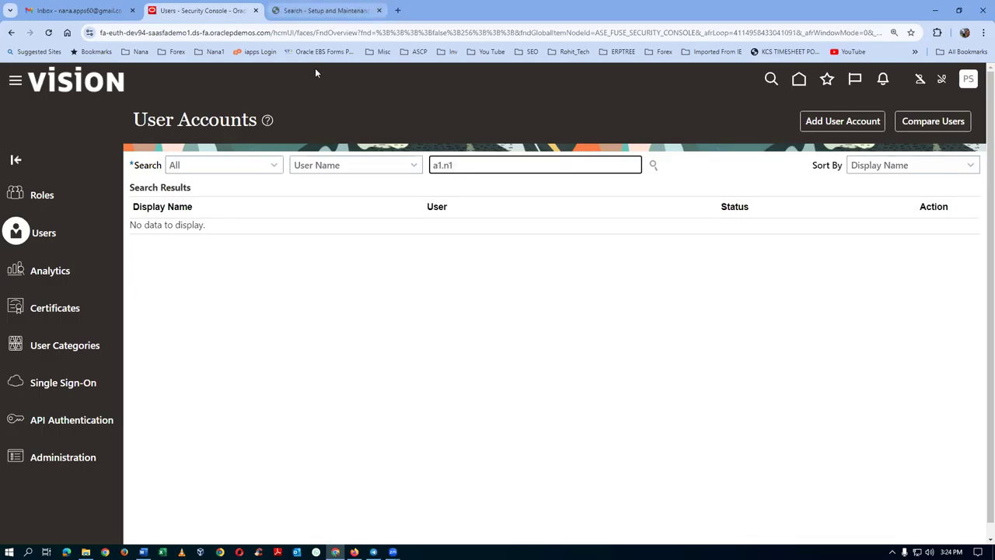
pyautogui.click(342, 14)
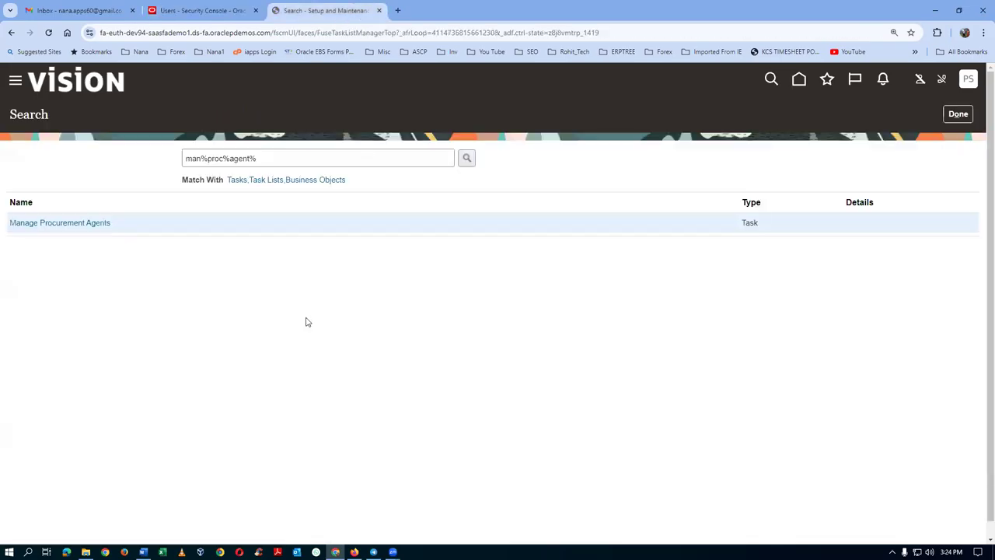
# Close the task search and display the Supply Chain Planning apps on the home page.
pyautogui.click(958, 114)
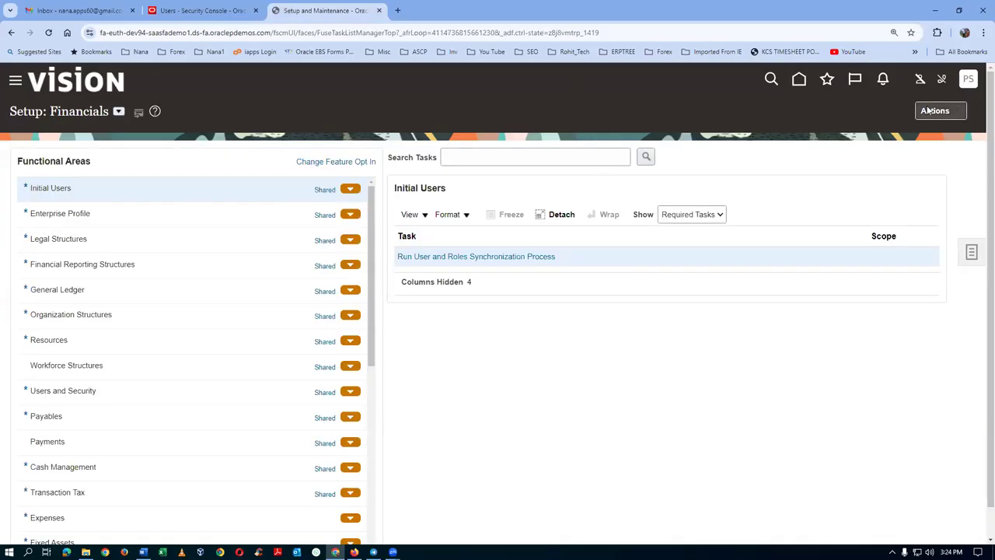
pyautogui.click(798, 80)
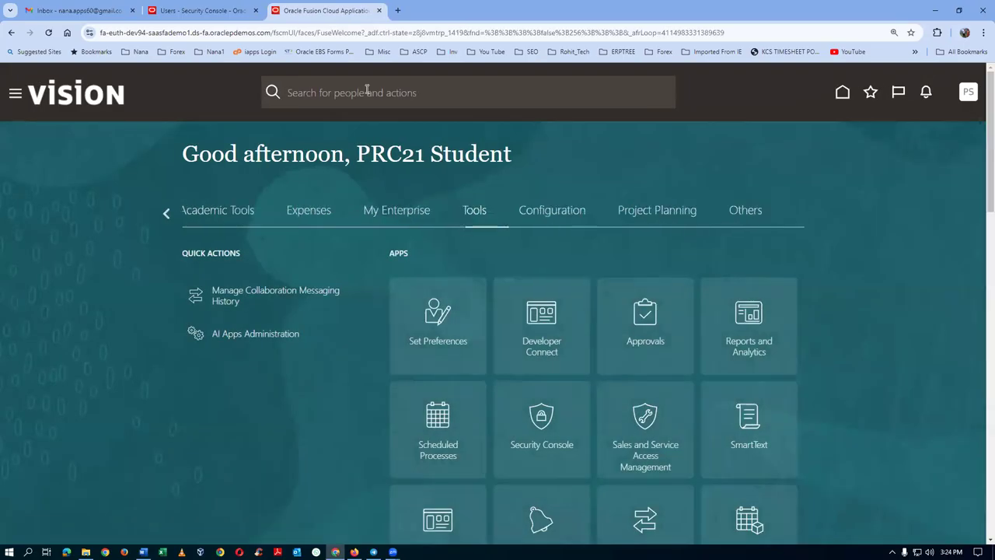
pyautogui.click(164, 214)
pyautogui.click(163, 214)
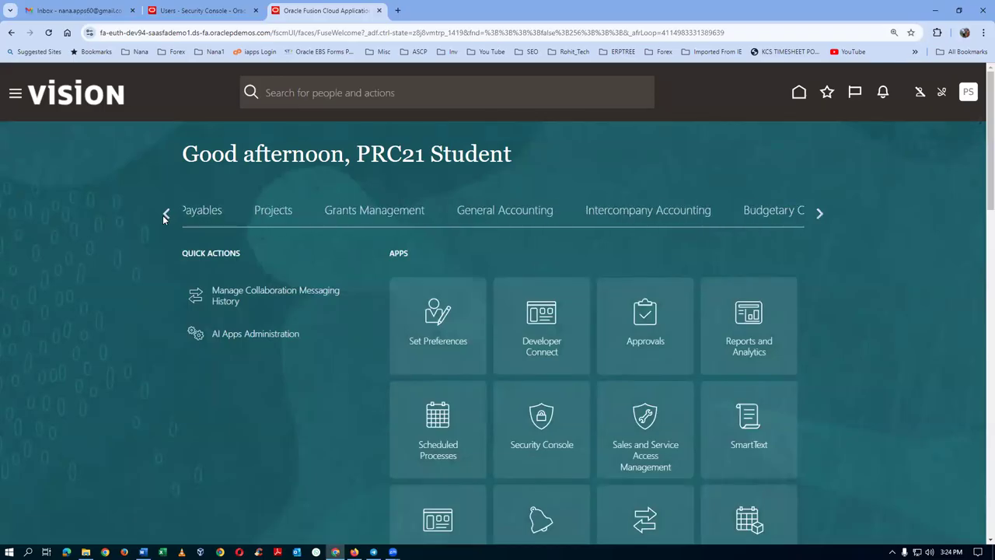
pyautogui.click(164, 215)
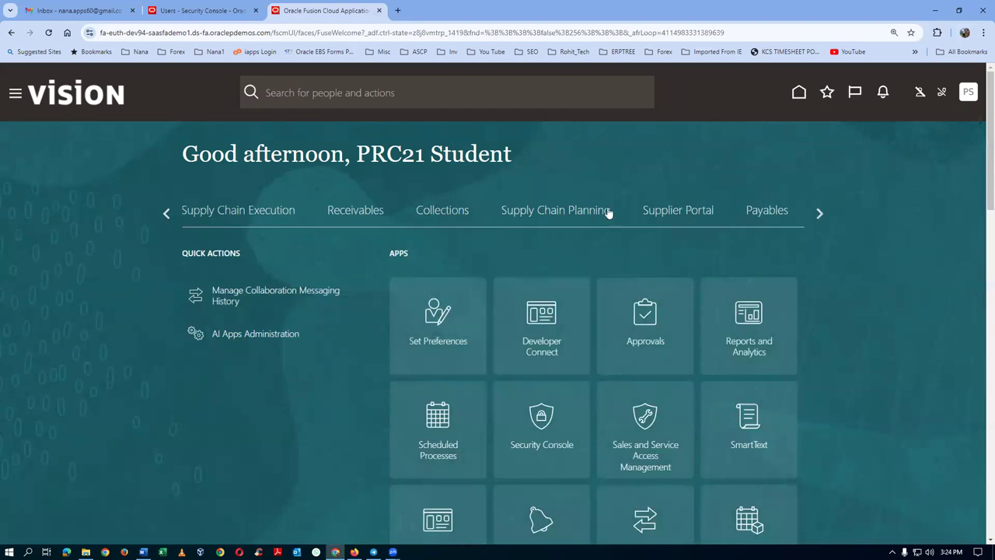
pyautogui.click(557, 210)
pyautogui.scroll(-2, 944, 418)
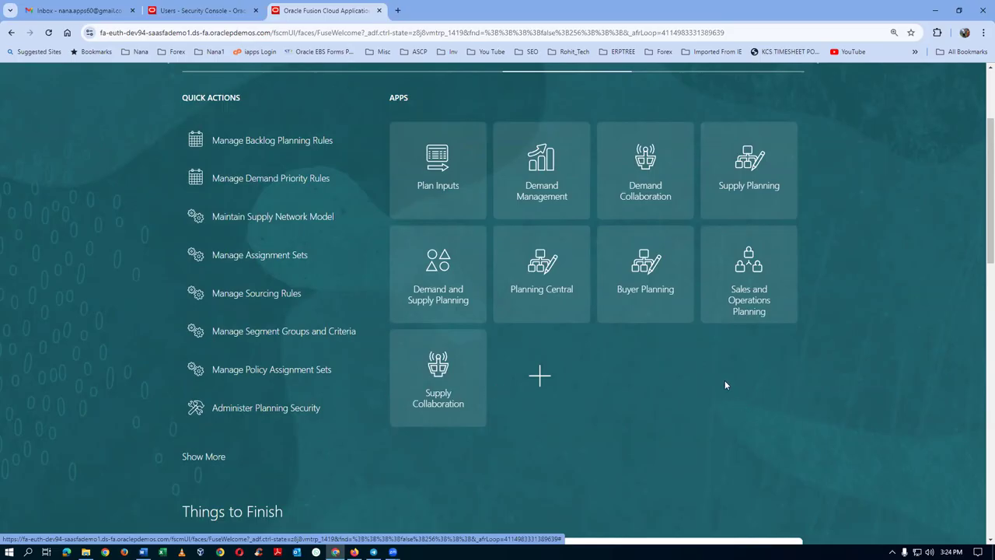
# Replace the Security Console user search term with the student user's name.
pyautogui.click(200, 10)
pyautogui.hotkey('ctrl', 'a')
pyautogui.write('prc21')
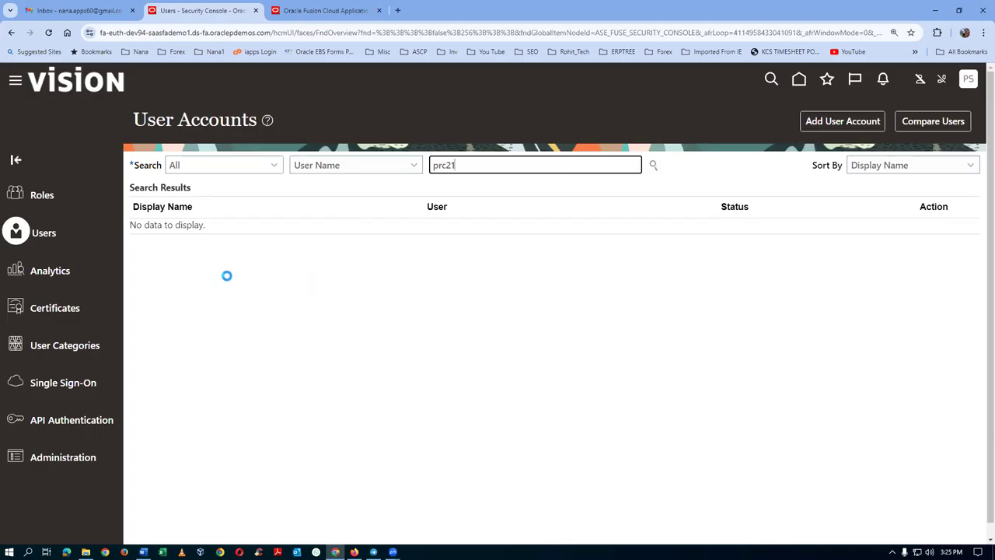
# Open the found student user's account details from the Security Console results, then switch to Word.
pyautogui.click(350, 16)
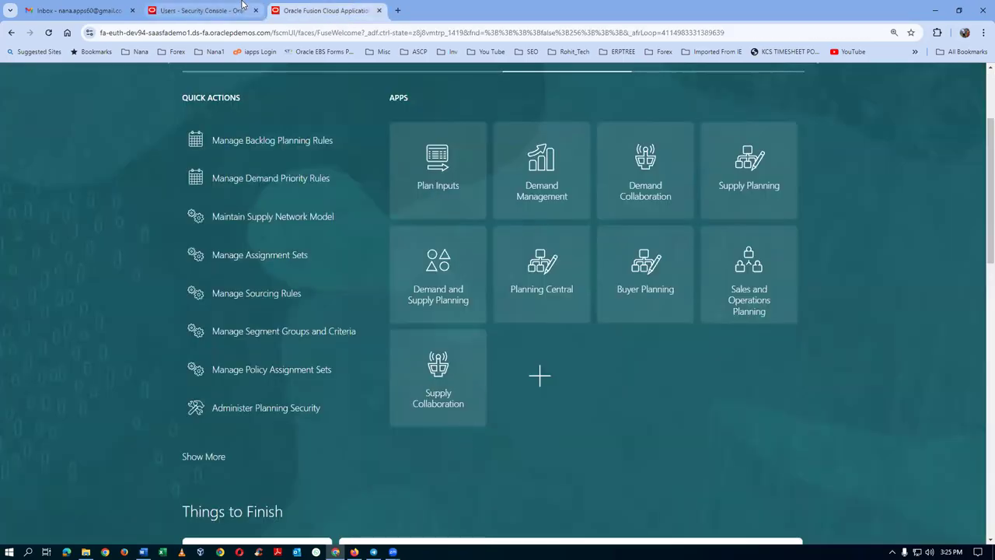
pyautogui.click(241, 6)
pyautogui.click(155, 241)
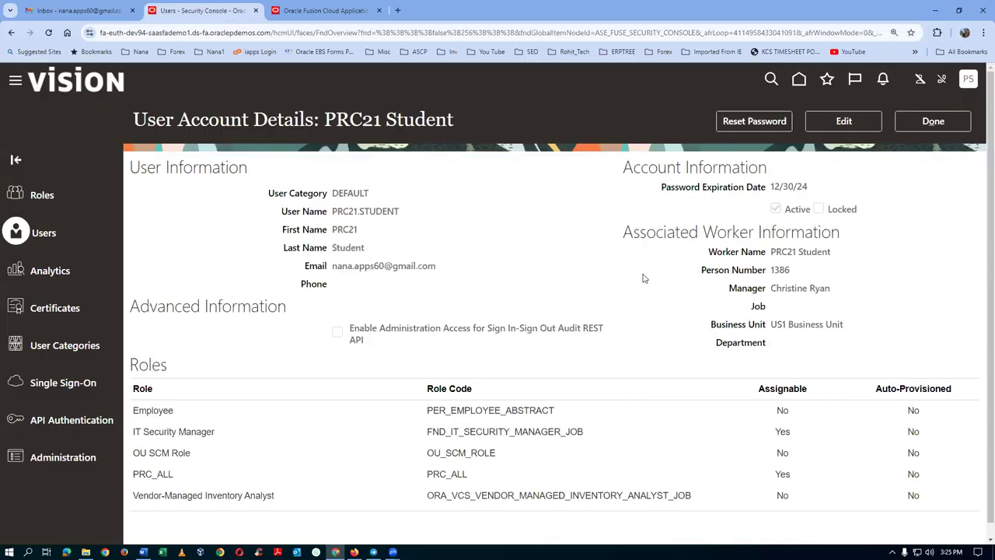
pyautogui.hotkey('alt', 'Tab')
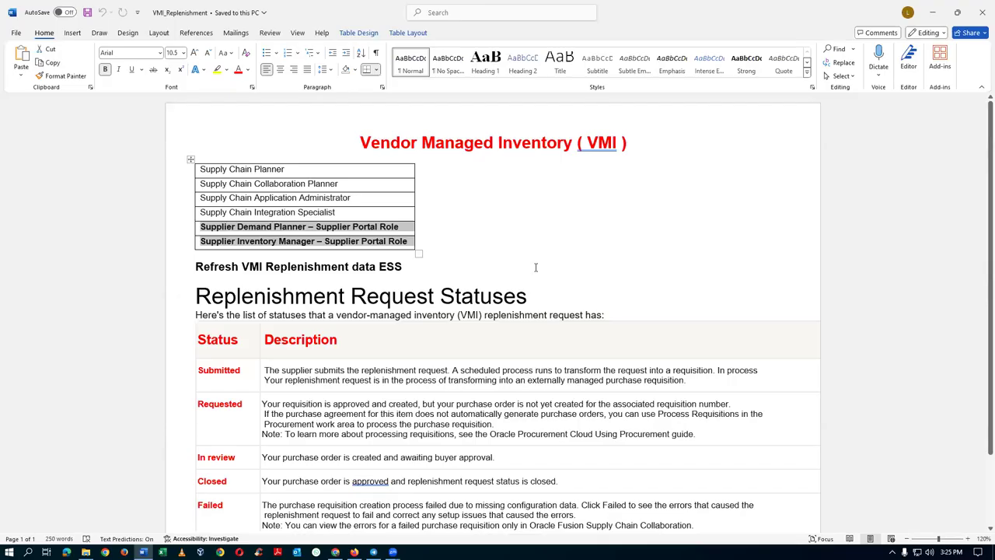
# Copy 'Supply Chain Planner' from the Word notes table and begin editing the user account.
pyautogui.click(229, 171)
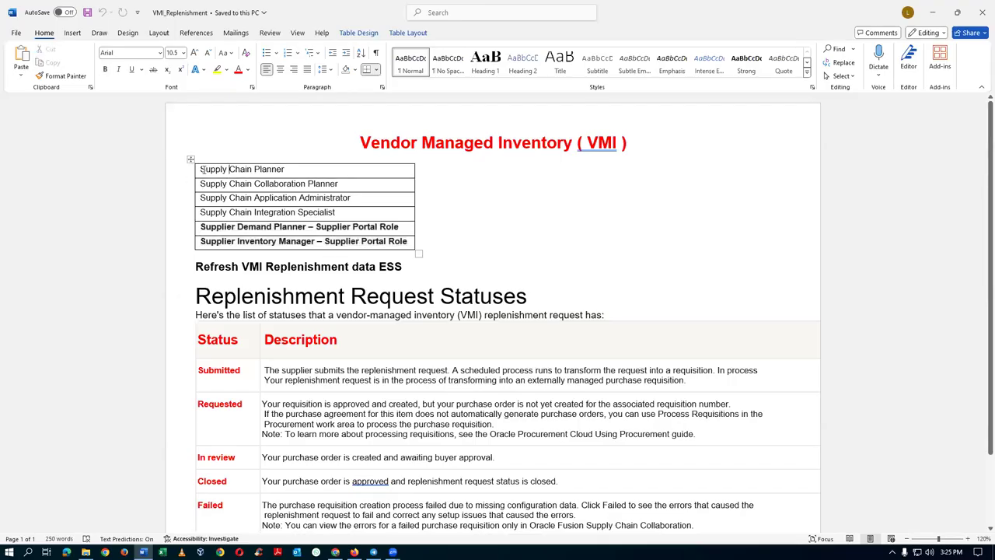
pyautogui.moveTo(201, 168); pyautogui.dragTo(284, 169)
pyautogui.hotkey('ctrl', 'c')
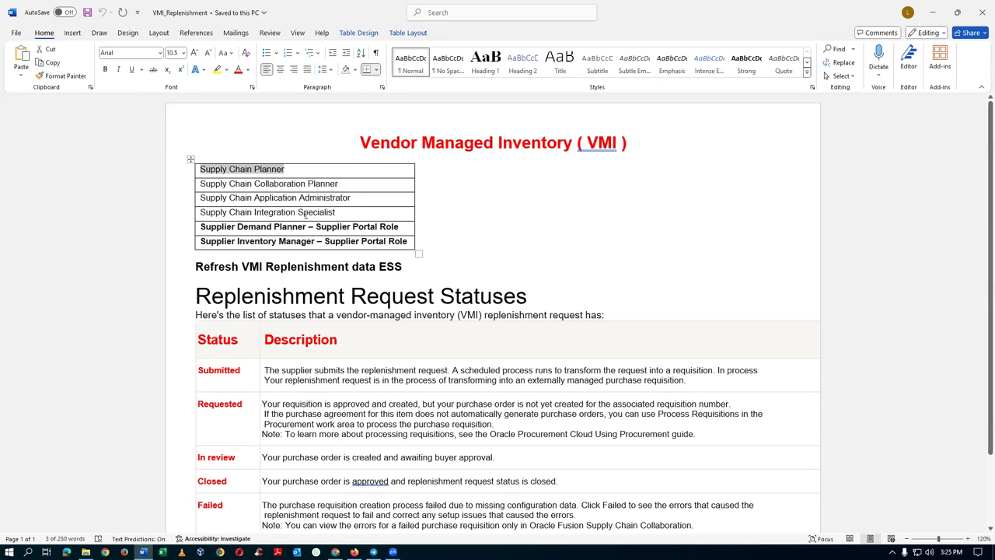
pyautogui.hotkey('alt', 'Tab')
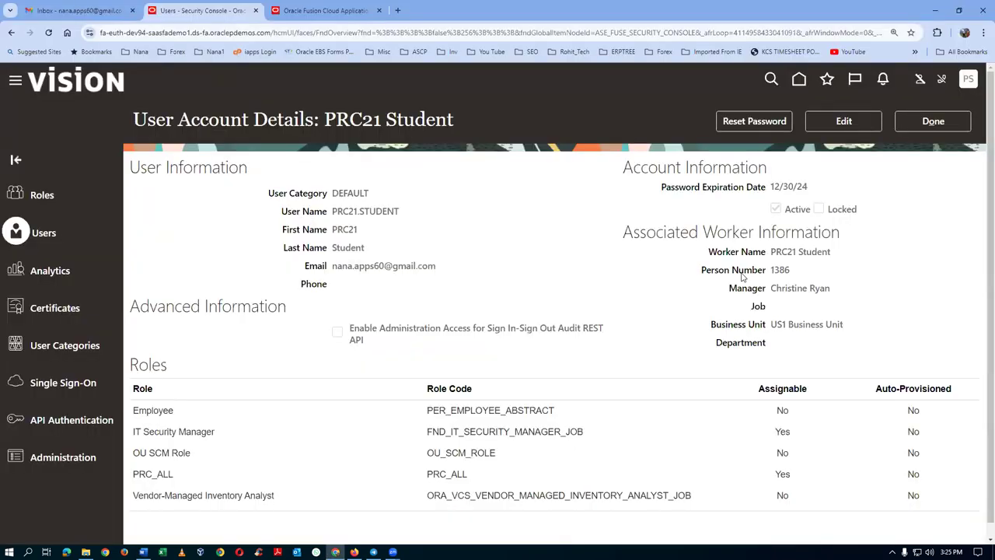
pyautogui.click(843, 121)
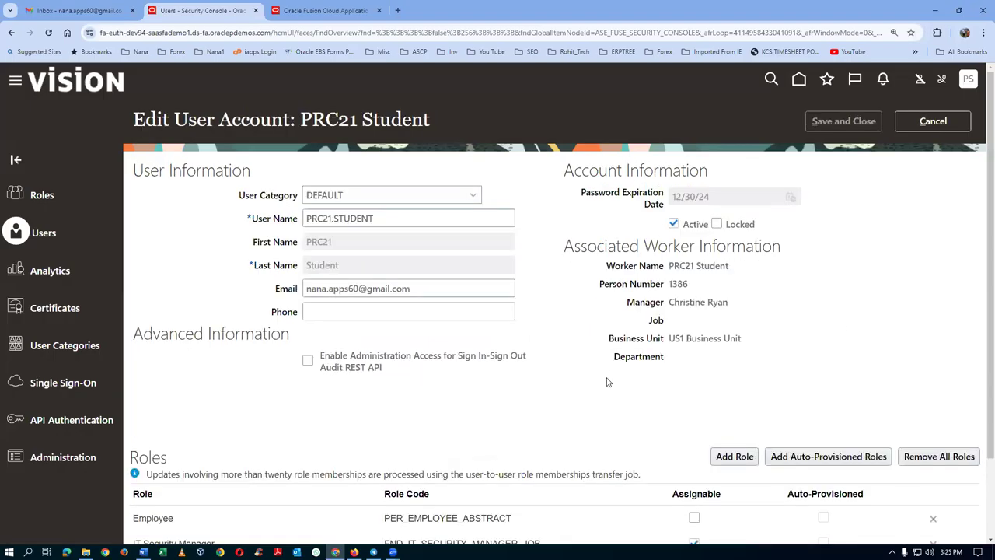
# Add the Supply Chain Planner role to the user by pasting its name into the role search.
pyautogui.click(724, 452)
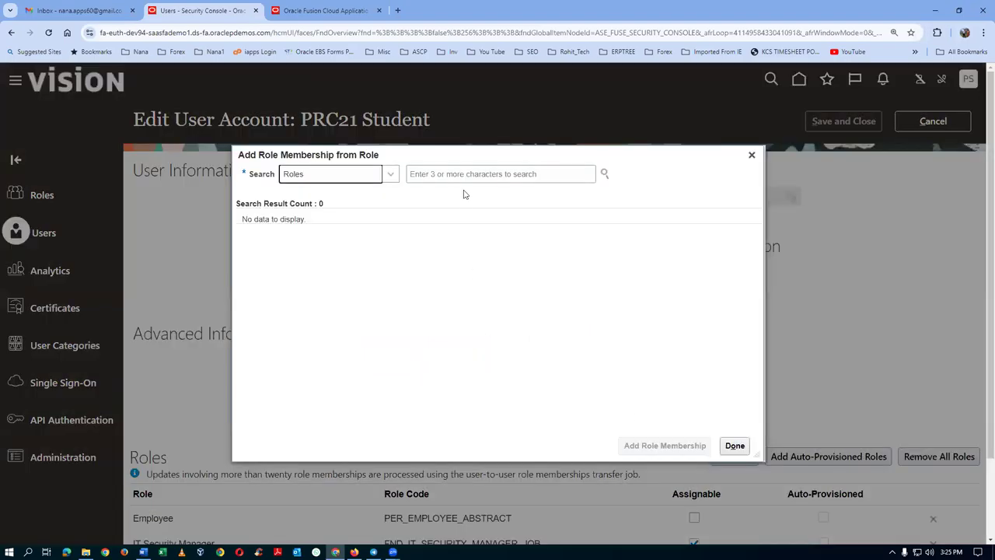
pyautogui.click(451, 173)
pyautogui.hotkey('ctrl', 'v')
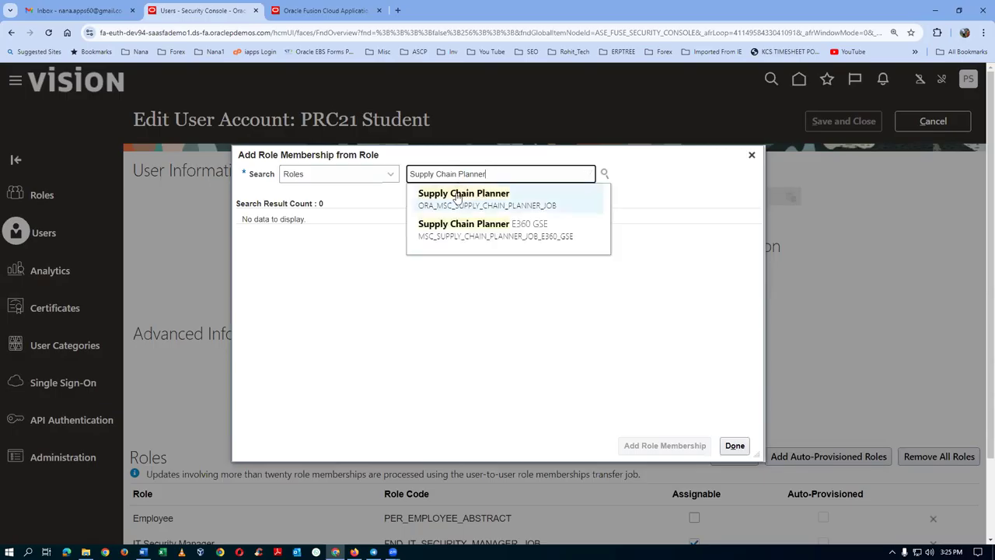
pyautogui.click(438, 198)
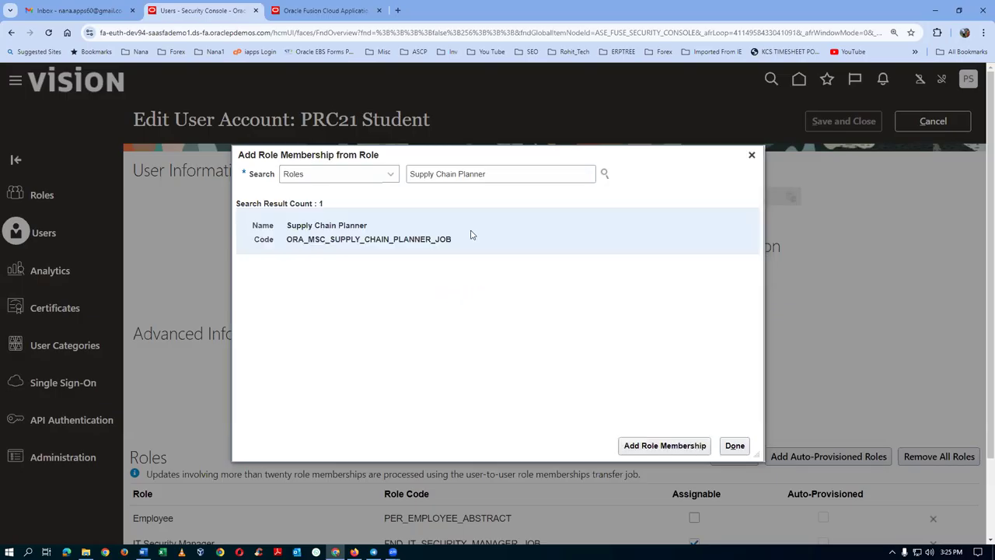
pyautogui.click(670, 447)
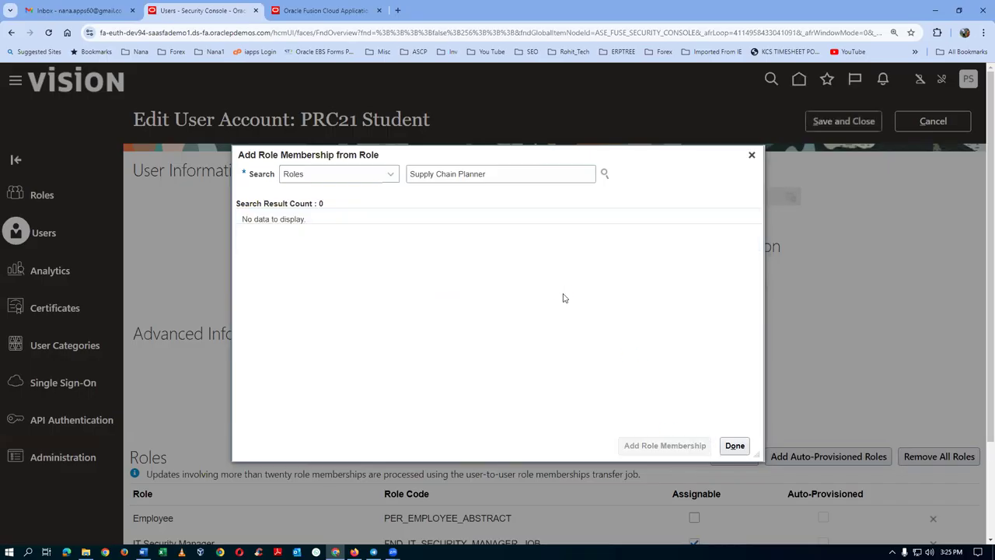
# Copy 'Supply Chain Collaboration Planner' from the Word notes and add it as a role.
pyautogui.hotkey('alt', 'Tab')
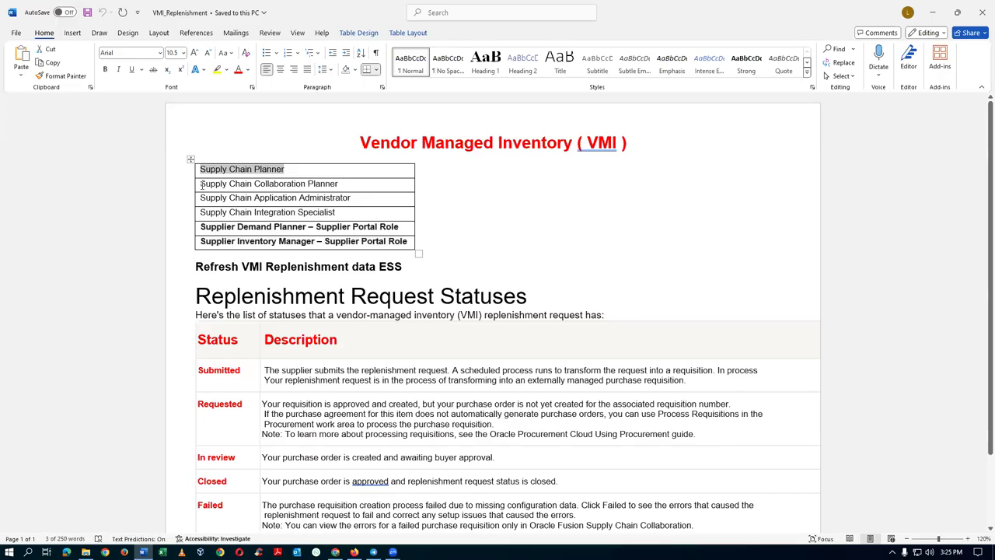
pyautogui.moveTo(268, 184); pyautogui.dragTo(332, 187)
pyautogui.hotkey('ctrl', 'c')
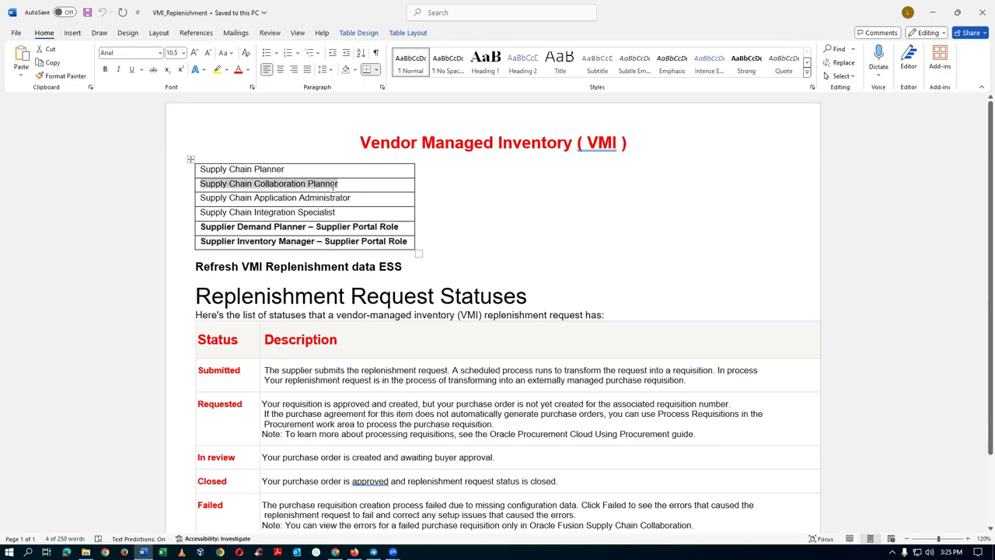
pyautogui.hotkey('alt', 'Tab')
pyautogui.hotkey('ctrl', 'a')
pyautogui.hotkey('ctrl', 'v')
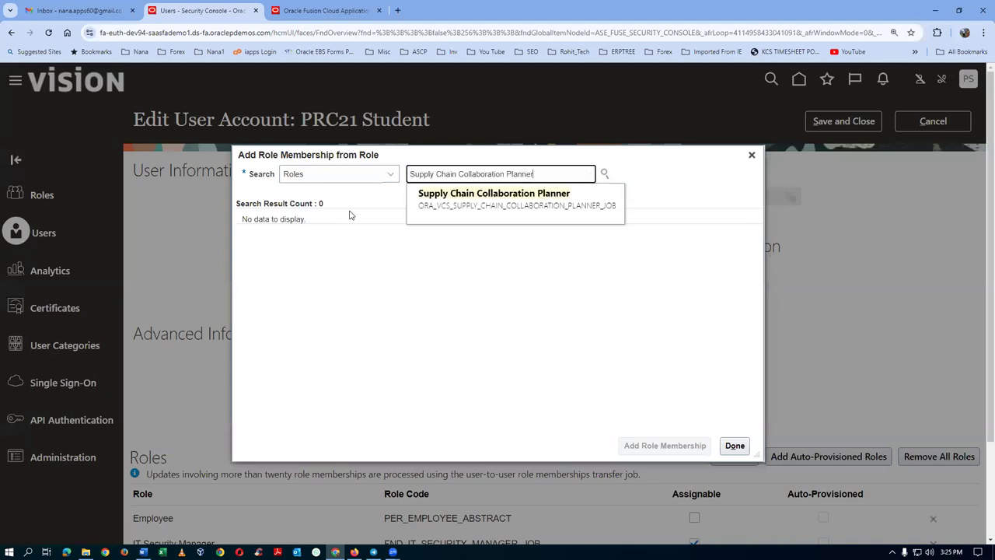
pyautogui.click(475, 201)
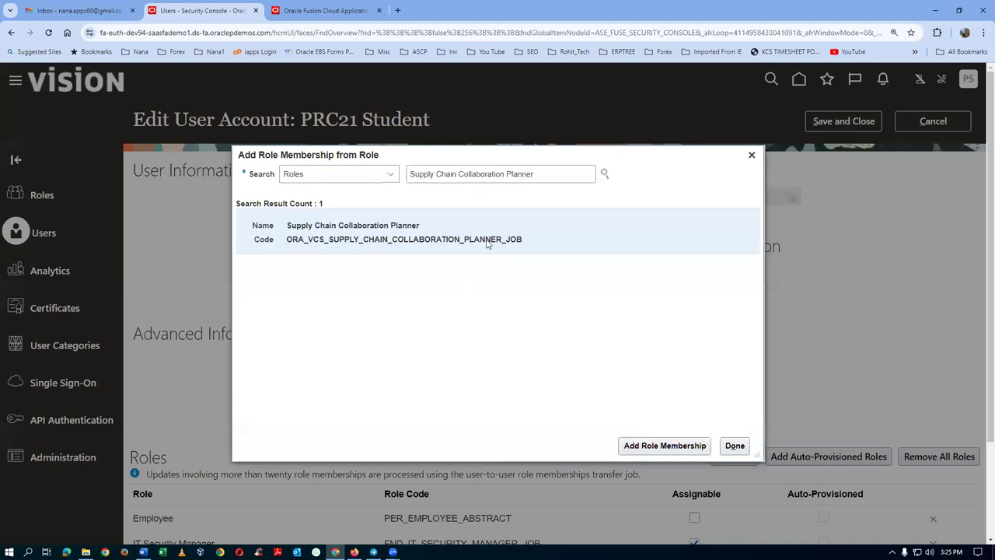
pyautogui.click(650, 444)
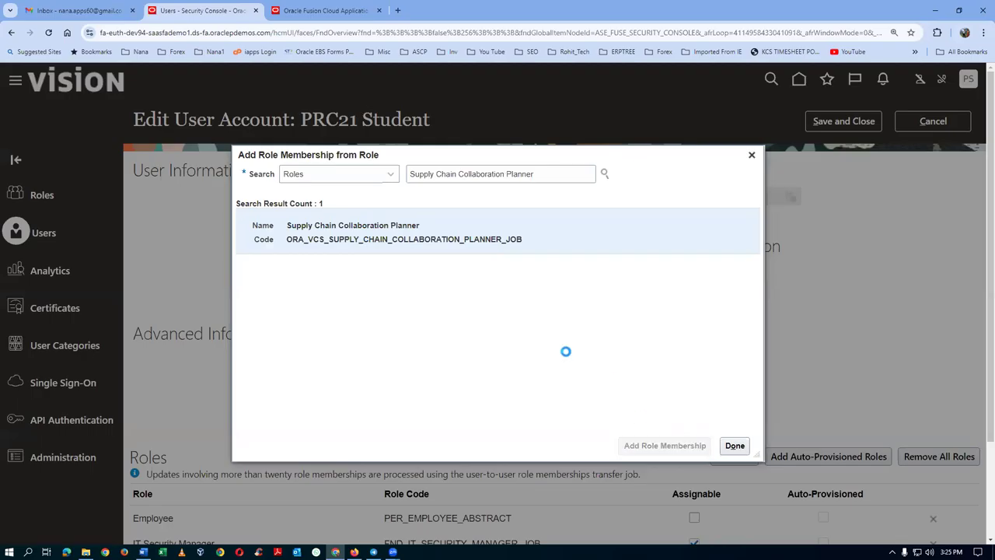
pyautogui.hotkey('alt', 'Tab')
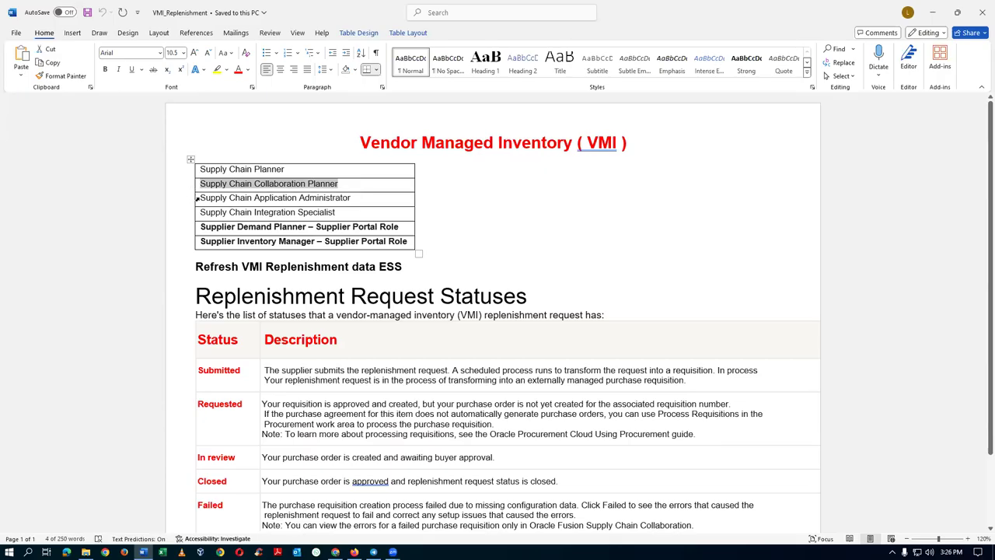
# Add the Supply Chain Application Administrator role, using the name copied from the Word notes.
pyautogui.moveTo(201, 199); pyautogui.dragTo(330, 204)
pyautogui.hotkey('ctrl', 'c')
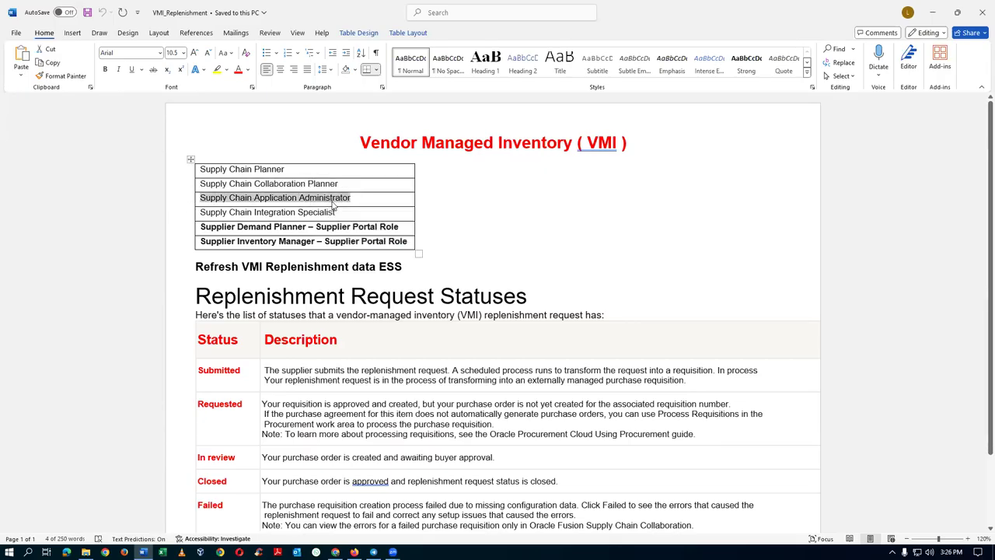
pyautogui.hotkey('alt', 'Tab')
pyautogui.click(547, 174)
pyautogui.hotkey('ctrl', 'a')
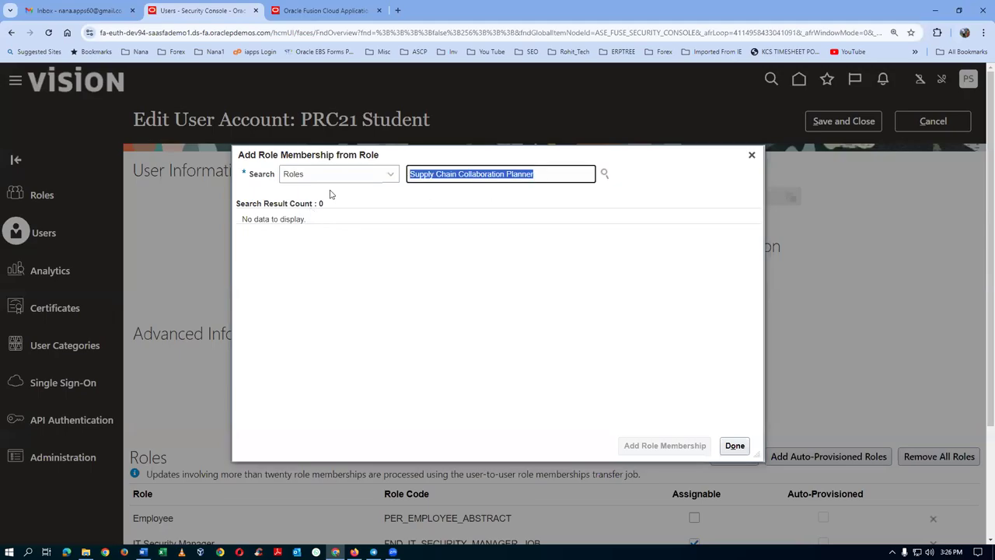
pyautogui.hotkey('ctrl', 'v')
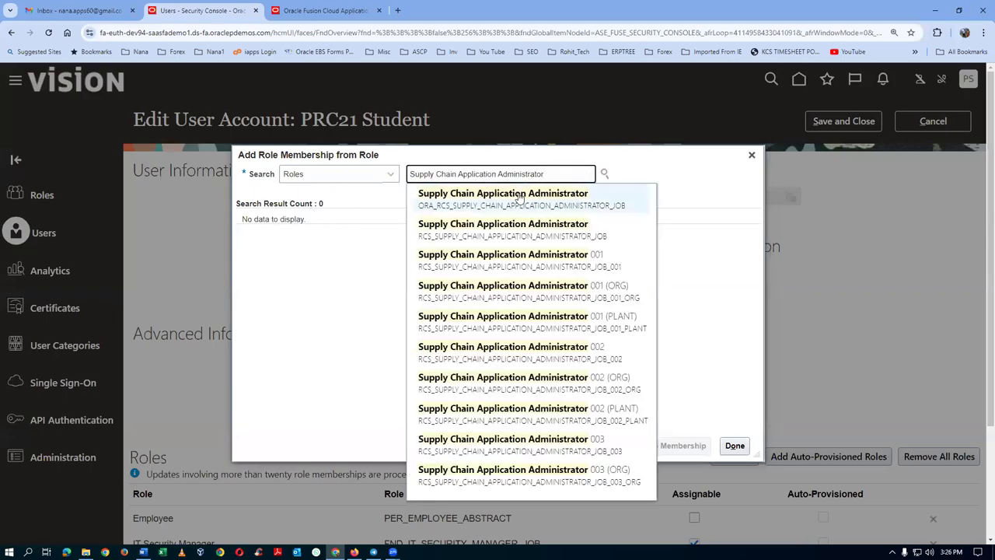
pyautogui.click(519, 199)
pyautogui.click(411, 237)
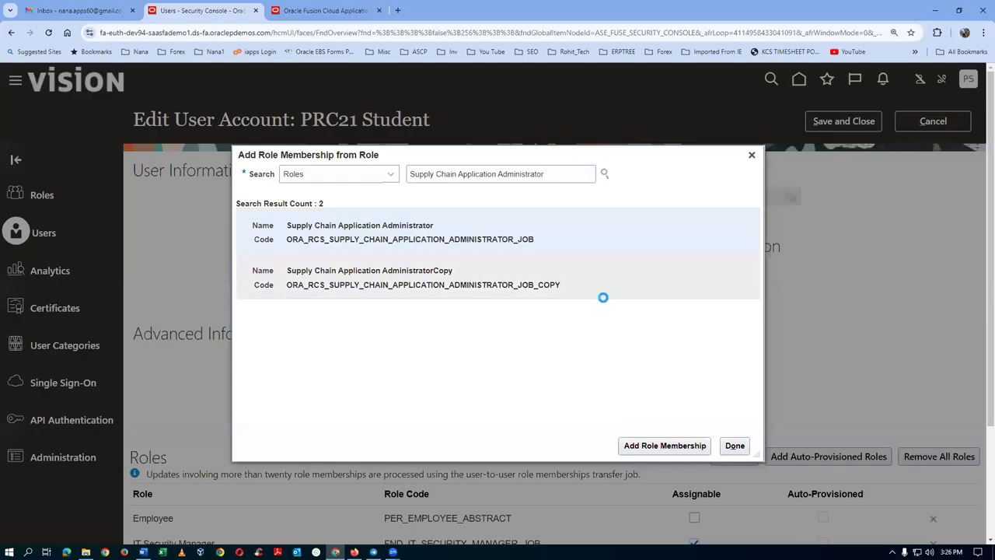
pyautogui.click(650, 447)
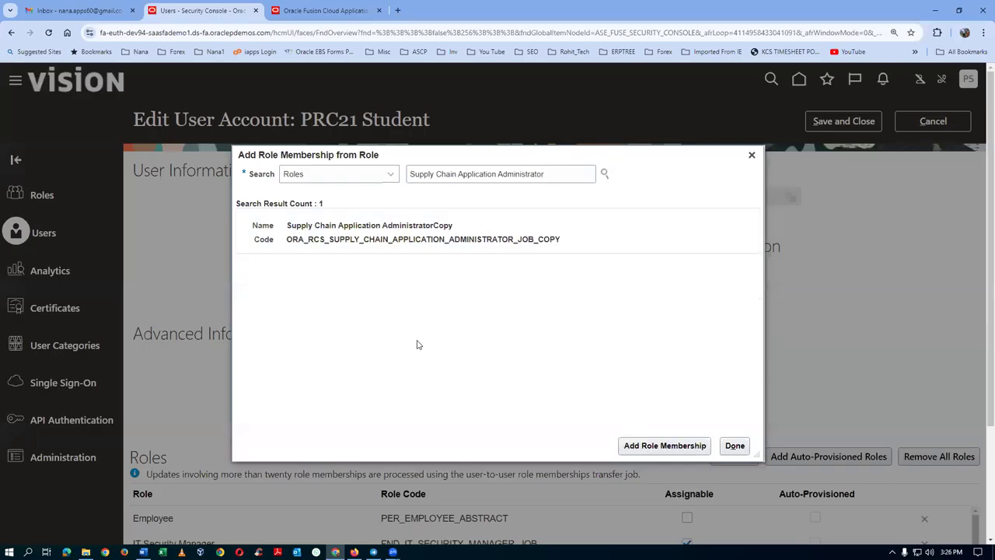
# Add the Supply Chain Integration Specialist role the same way and close the role dialog.
pyautogui.hotkey('alt', 'Tab')
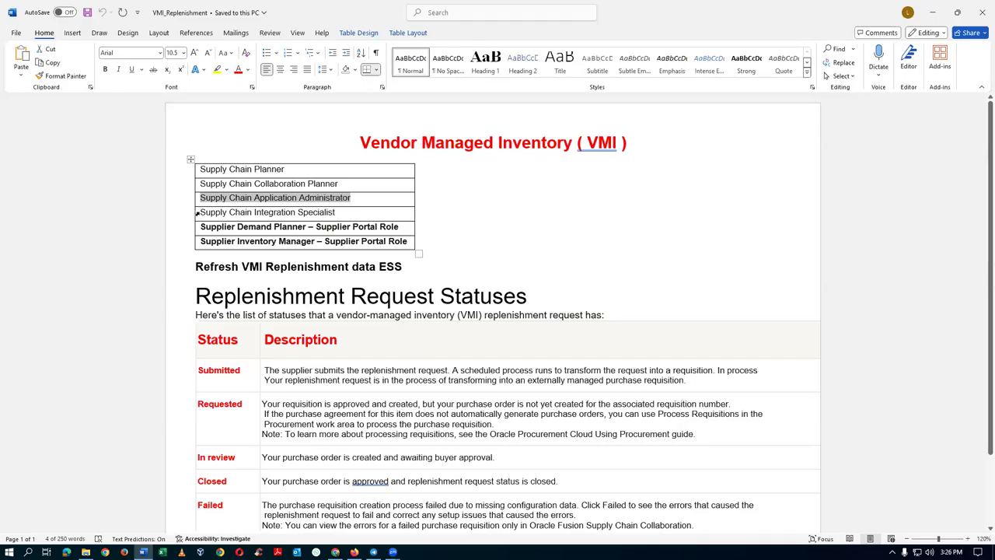
pyautogui.moveTo(201, 213); pyautogui.dragTo(330, 219)
pyautogui.hotkey('ctrl', 'c')
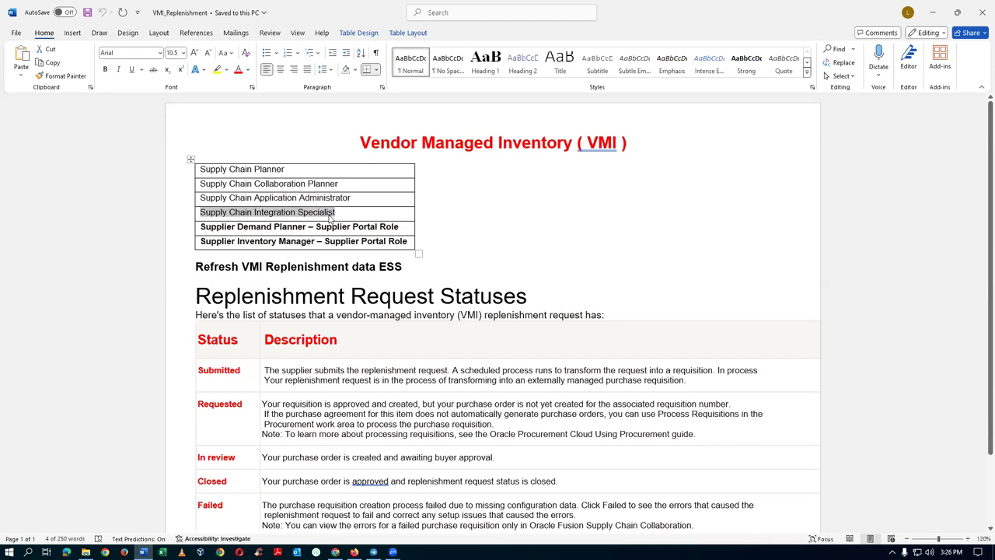
pyautogui.hotkey('alt', 'Tab')
pyautogui.moveTo(561, 175); pyautogui.dragTo(325, 204)
pyautogui.hotkey('ctrl', 'v')
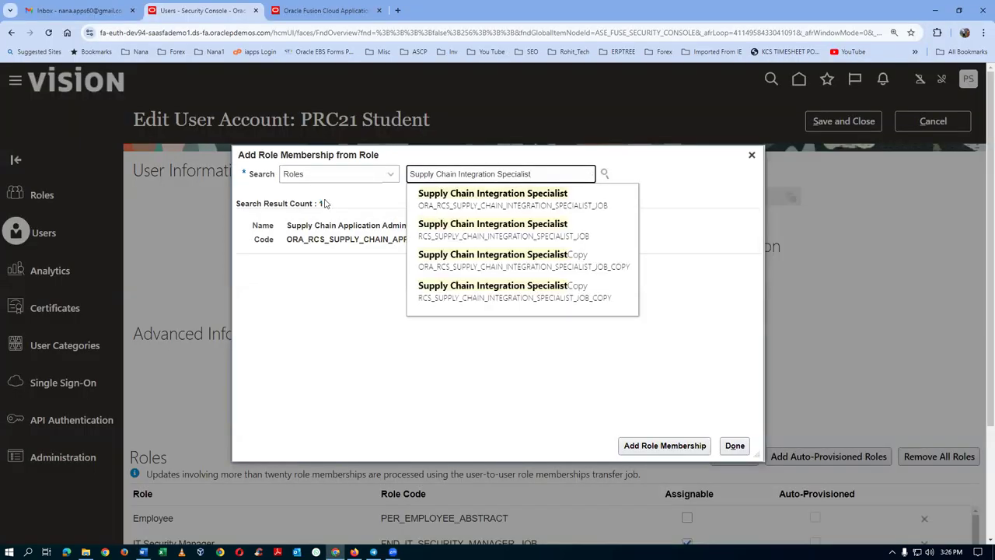
pyautogui.click(469, 204)
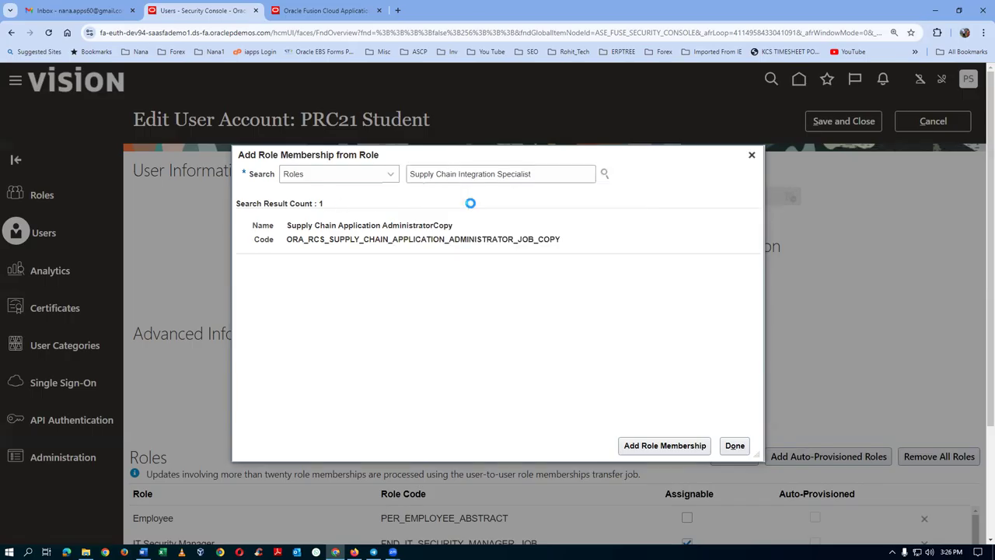
pyautogui.click(436, 246)
pyautogui.click(661, 445)
pyautogui.click(734, 445)
pyautogui.scroll(-2, 282, 366)
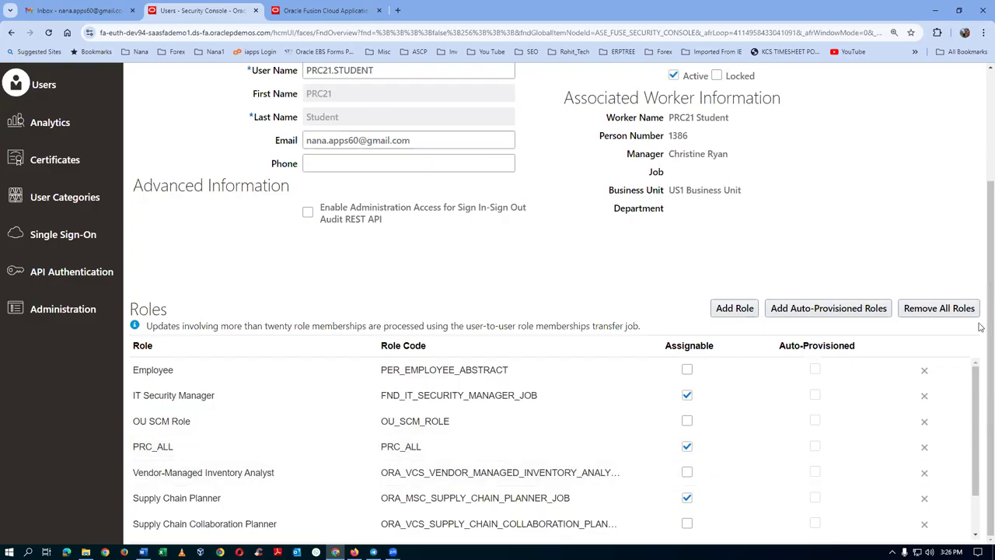
# Check the added roles, save the user account, and switch to the supply chain planning apps tab.
pyautogui.scroll(-1, 977, 464)
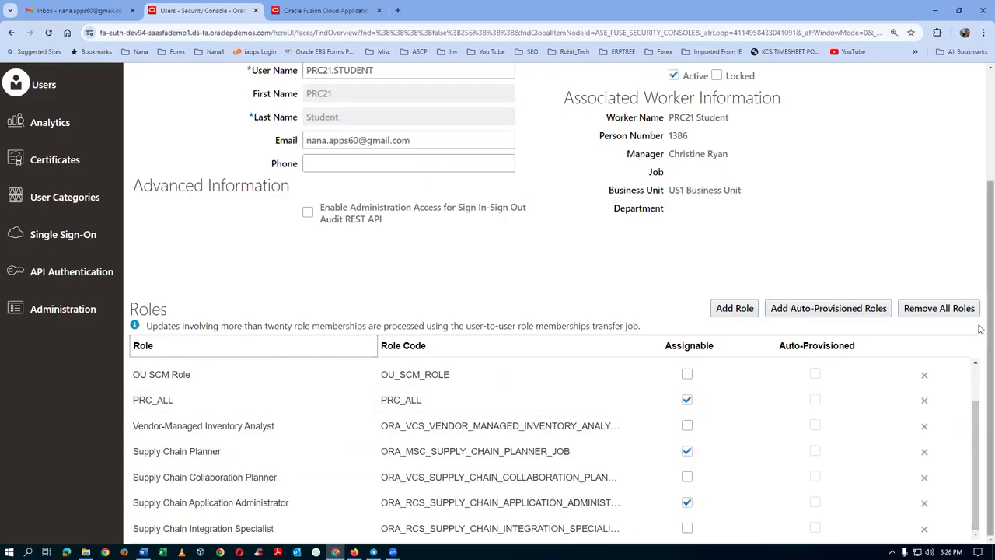
pyautogui.moveTo(980, 330); pyautogui.dragTo(982, 218)
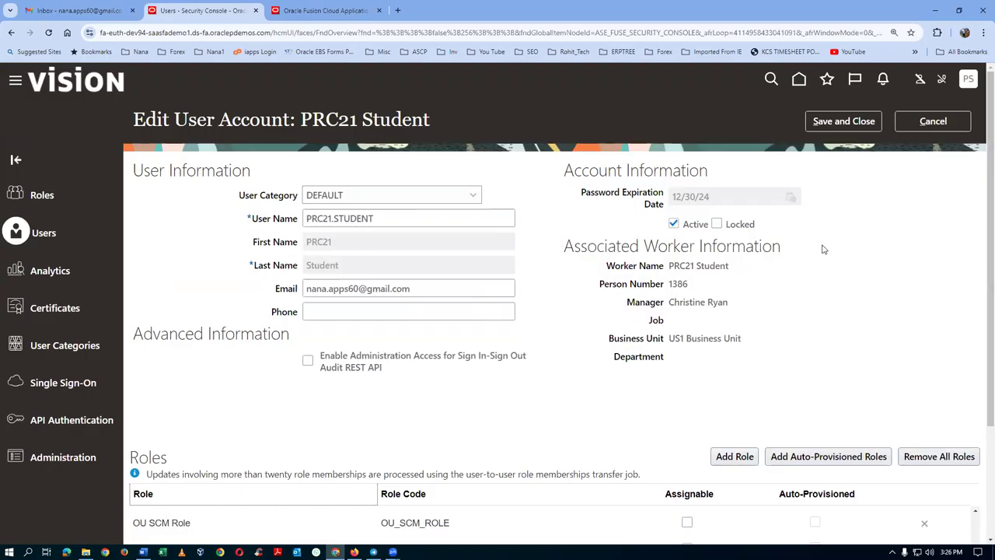
pyautogui.click(818, 123)
pyautogui.click(322, 10)
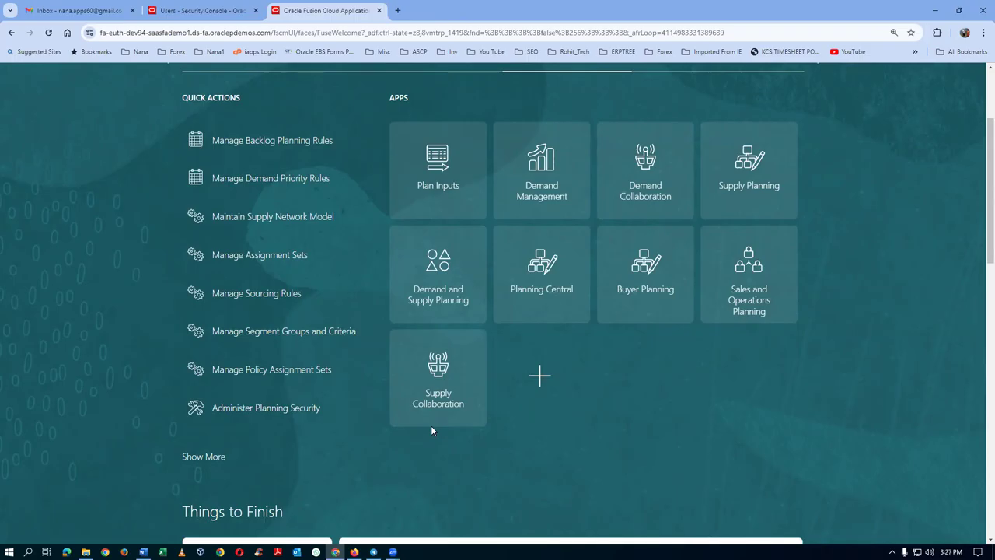
# Copy the first four role names from the Word notes back into the browser.
pyautogui.hotkey('alt', 'Tab')
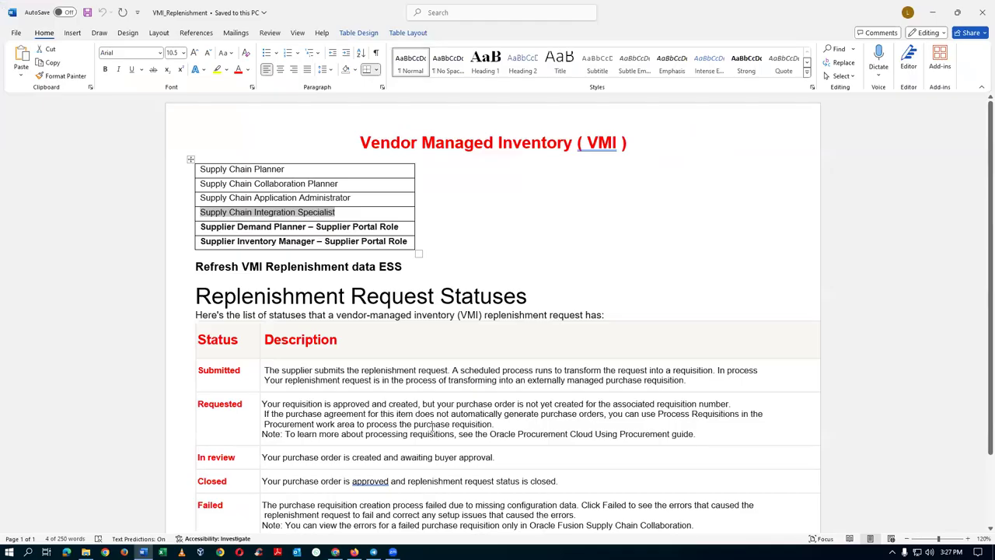
pyautogui.moveTo(359, 171); pyautogui.dragTo(360, 216)
pyautogui.hotkey('alt', 'Tab')
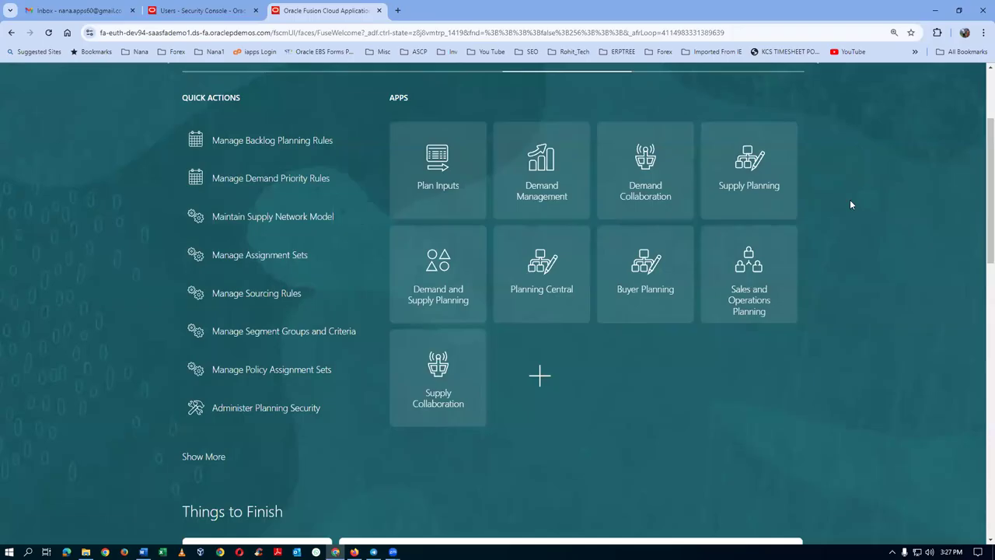
pyautogui.scroll(2, 851, 198)
# Sign out, confirm the logout, and sign back in with the saved credentials.
pyautogui.click(968, 94)
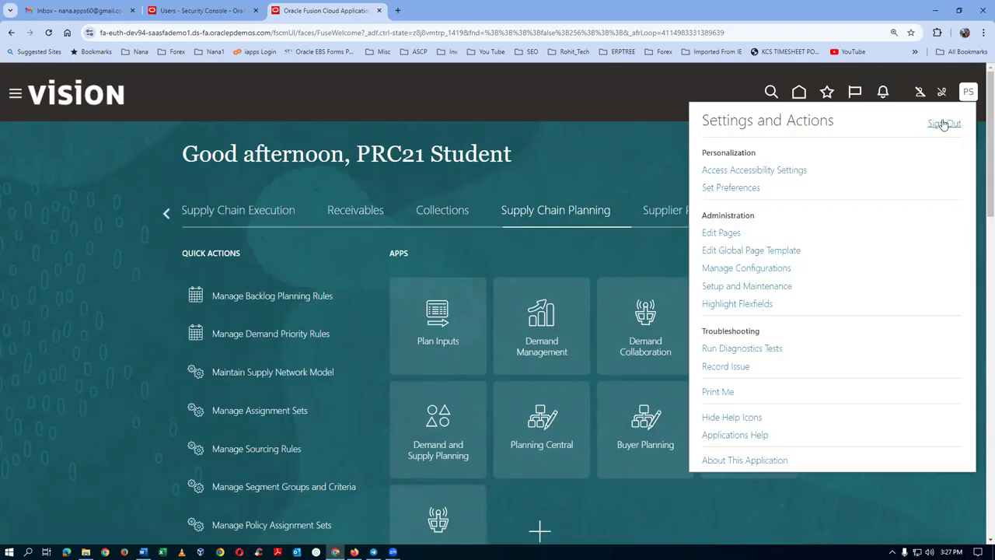
pyautogui.click(943, 122)
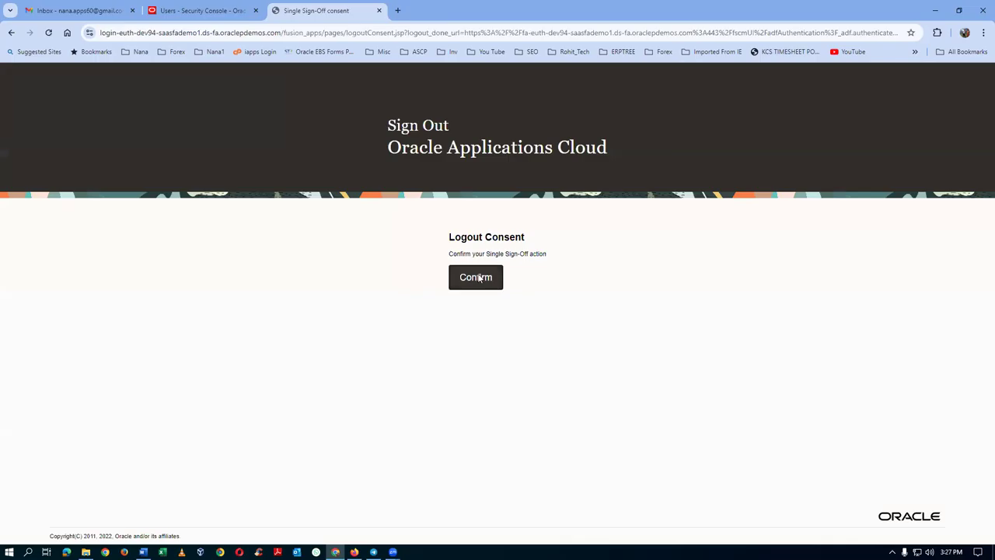
pyautogui.click(479, 278)
pyautogui.click(196, 10)
pyautogui.click(255, 10)
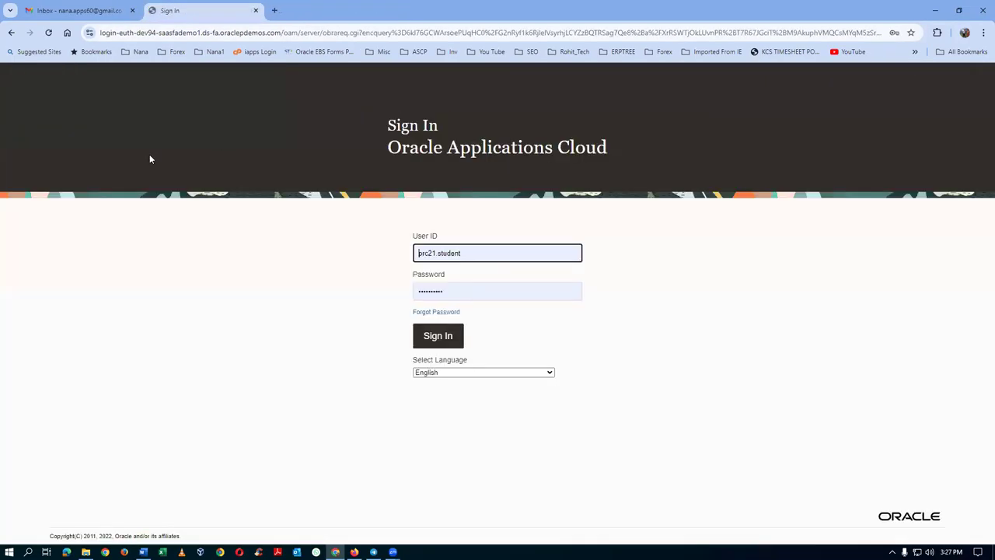
pyautogui.click(437, 335)
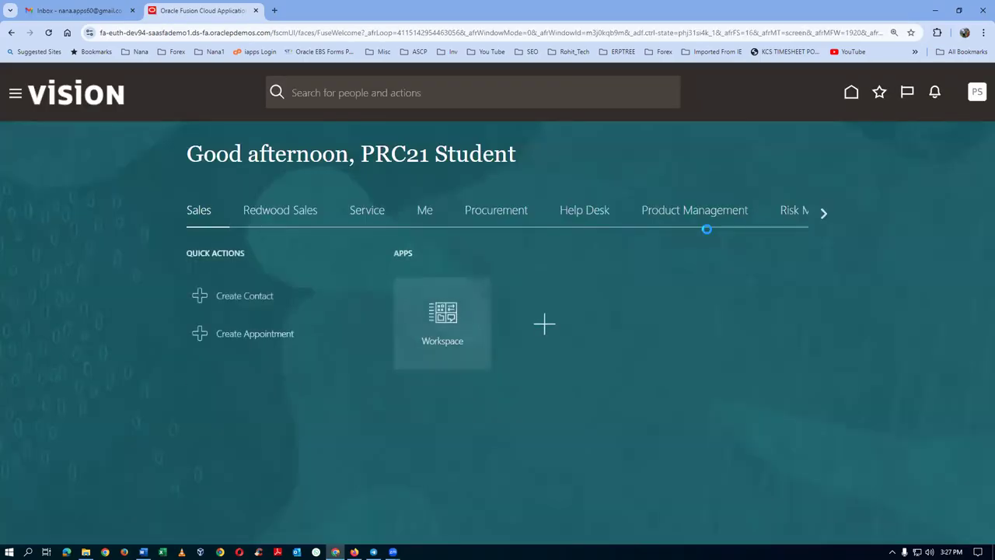
# Open the Security Console from the home page's Tools group of apps.
pyautogui.click(823, 214)
pyautogui.click(821, 214)
pyautogui.click(820, 214)
pyautogui.click(821, 214)
pyautogui.click(820, 215)
pyautogui.click(821, 215)
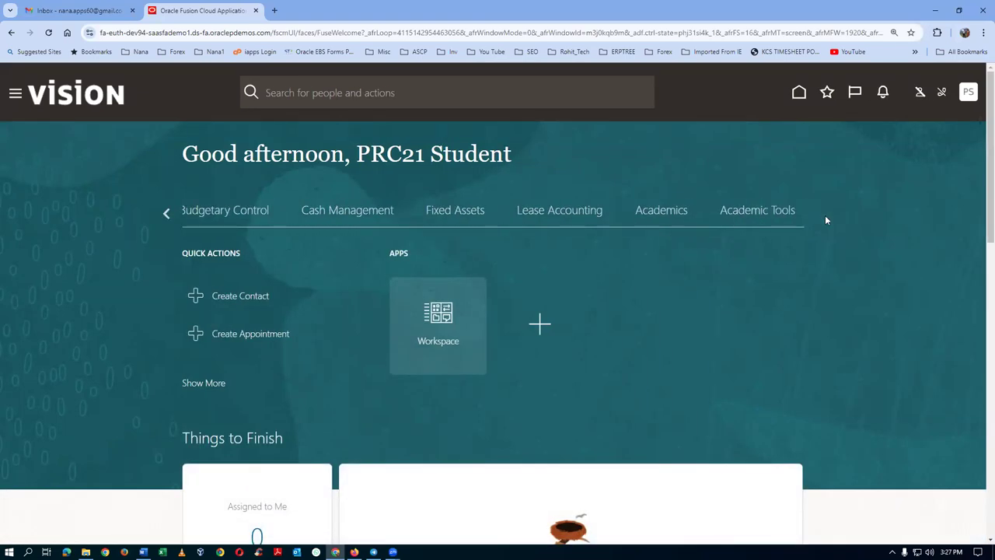
pyautogui.click(820, 214)
pyautogui.click(471, 216)
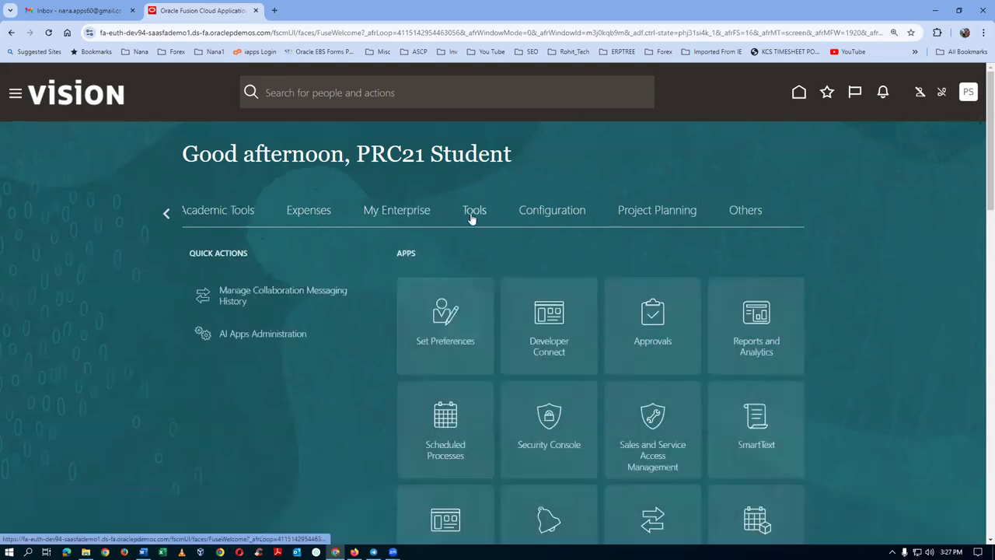
pyautogui.click(556, 440)
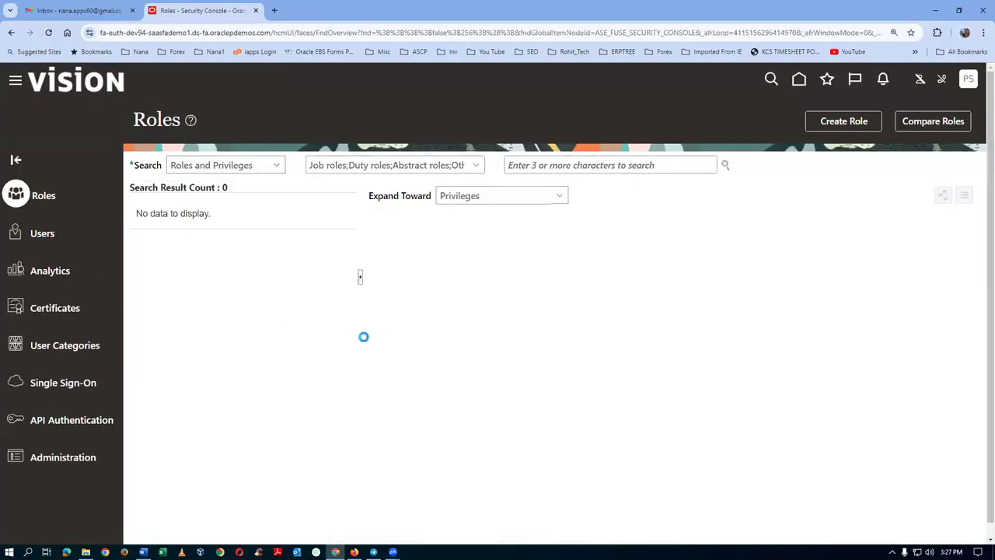
# Search Users for the supplier contact's user name and open the matching account.
pyautogui.click(488, 166)
pyautogui.write('a')
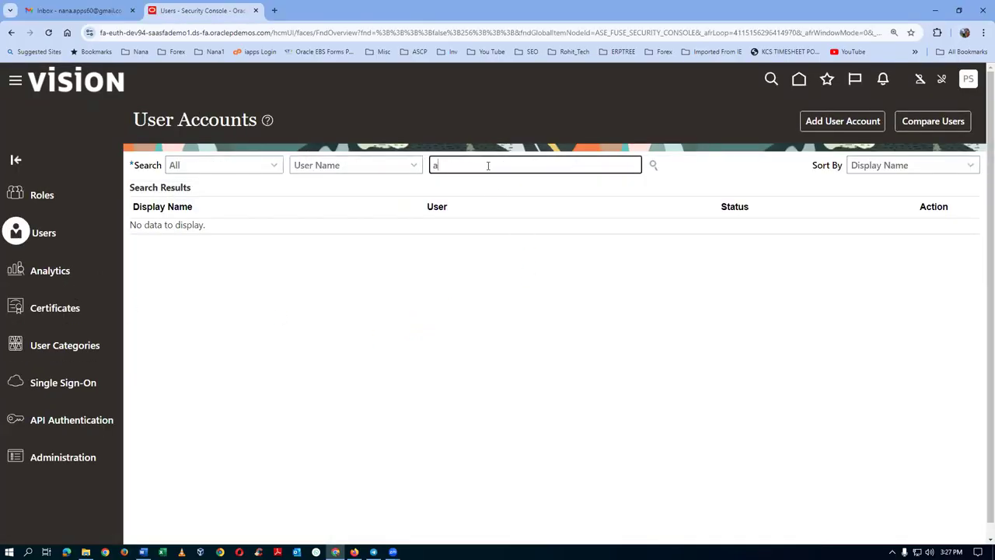
pyautogui.write('1.n1')
pyautogui.press('Return')
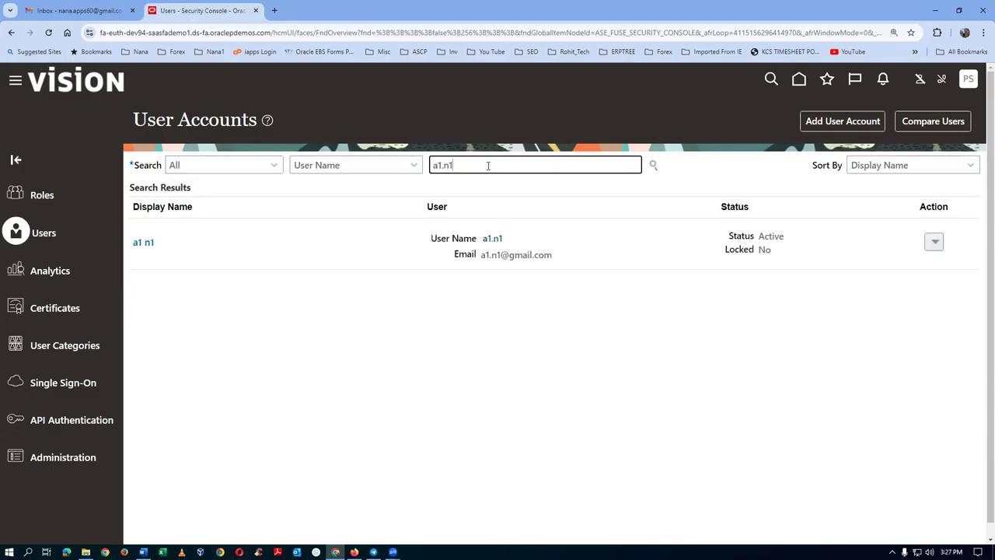
pyautogui.click(145, 244)
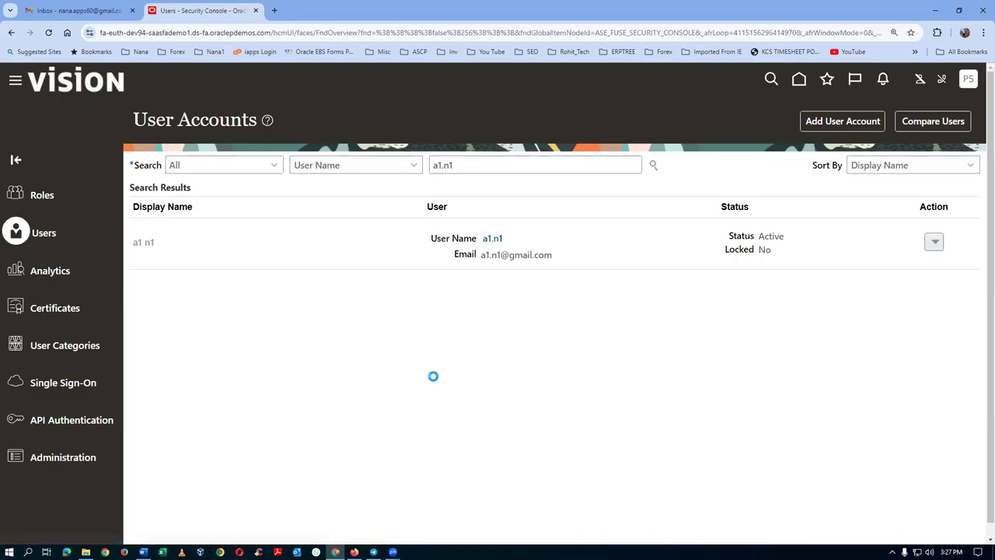
# Manually reset the supplier contact's password to a new one, then make the account editable.
pyautogui.click(733, 122)
pyautogui.click(296, 272)
pyautogui.click(365, 299)
pyautogui.write('W')
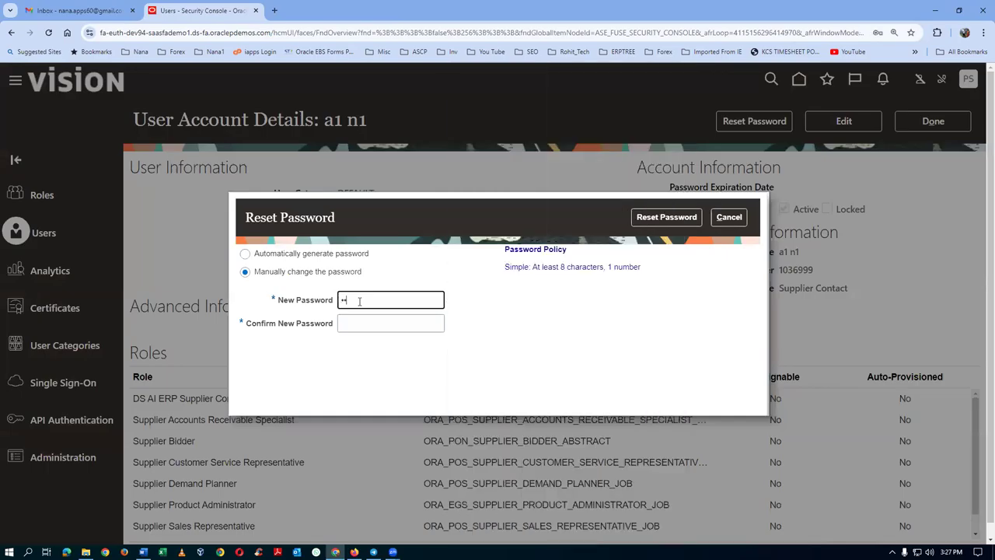
pyautogui.write('e1')
pyautogui.press('Tab')
pyautogui.write('W')
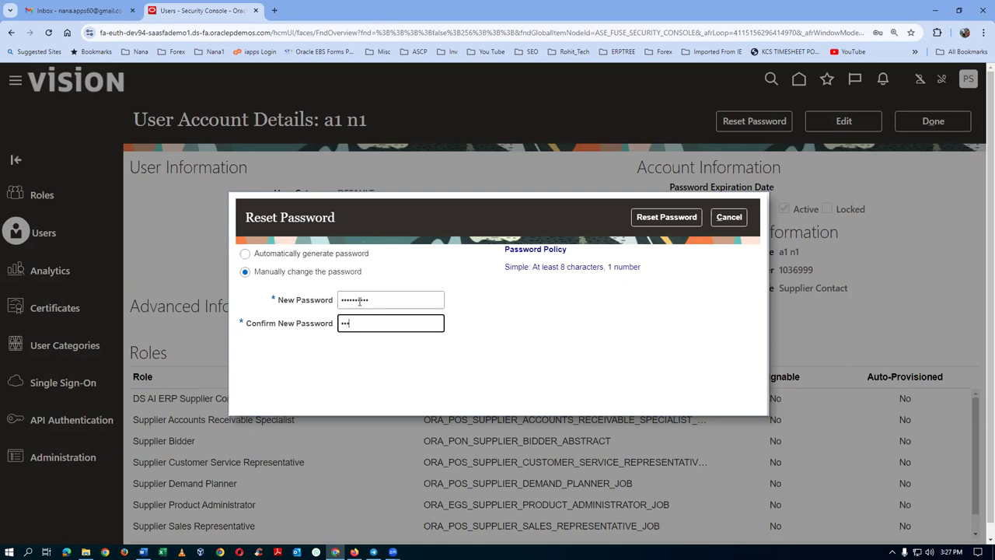
pyautogui.write('23')
pyautogui.click(653, 221)
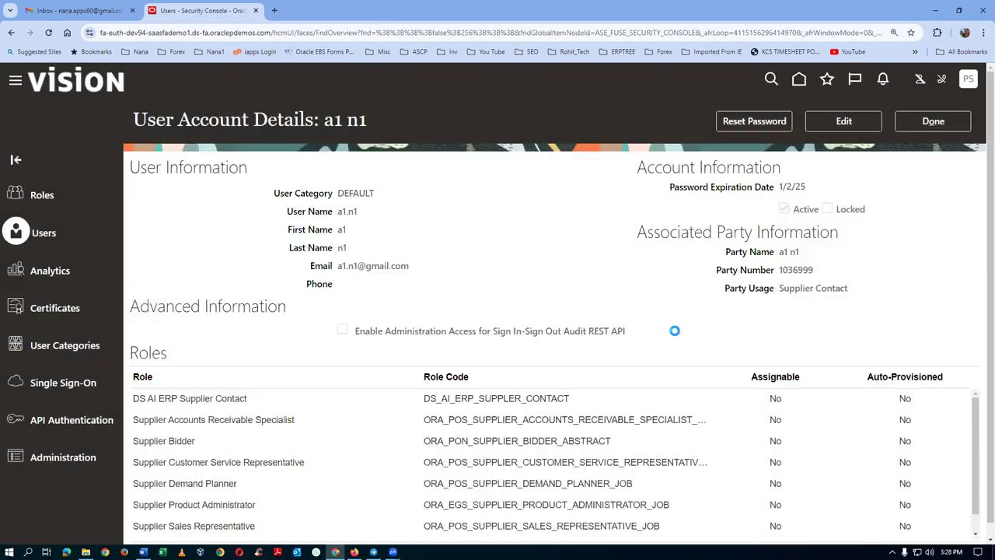
pyautogui.click(852, 125)
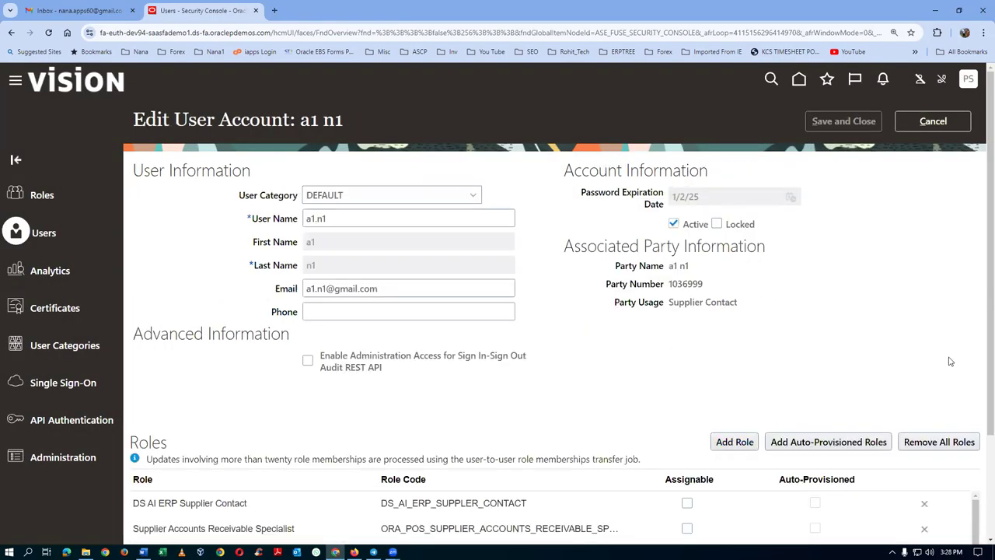
# Review the account's seven supplier roles against the VMI role notes in Word.
pyautogui.scroll(-1, 980, 321)
pyautogui.scroll(-3, 980, 321)
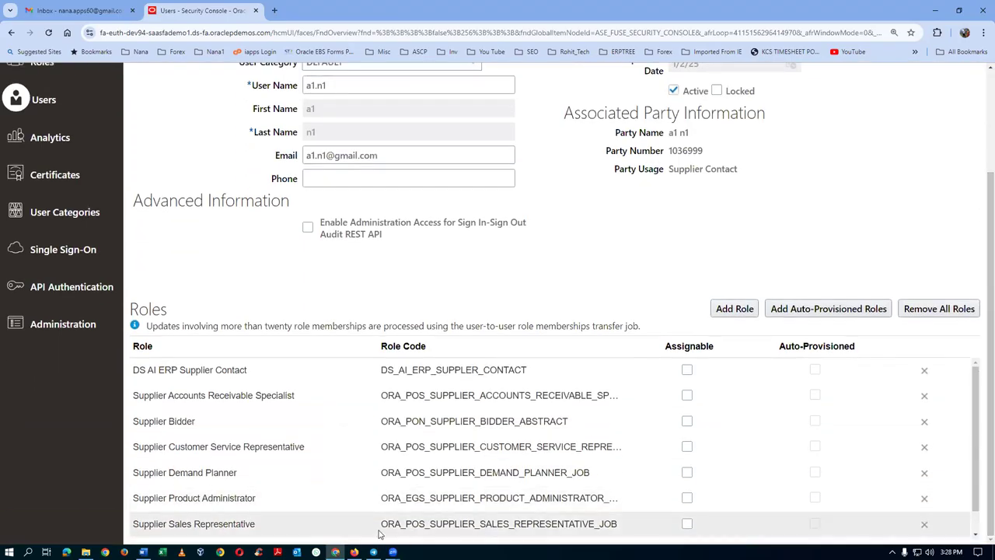
pyautogui.hotkey('alt', 'Tab')
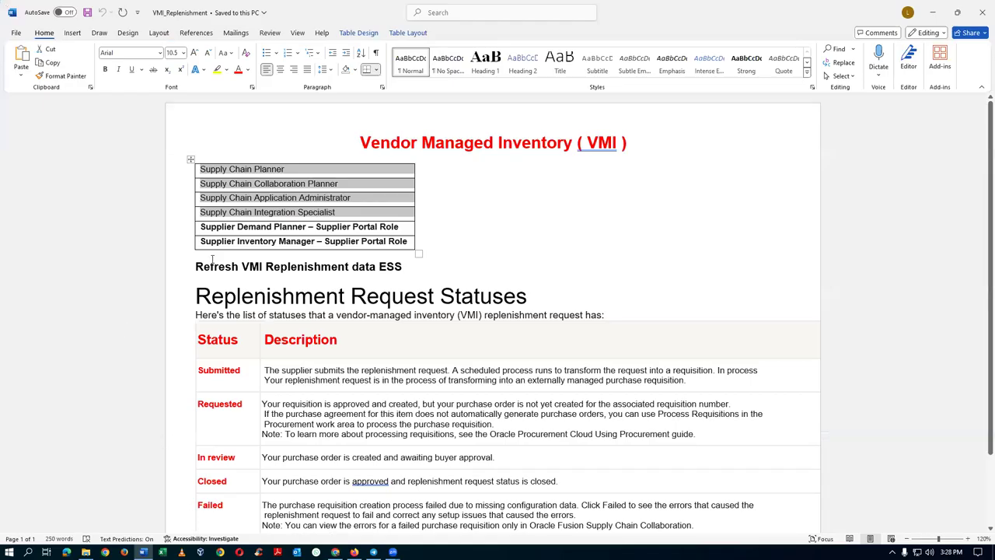
pyautogui.hotkey('alt', 'Tab')
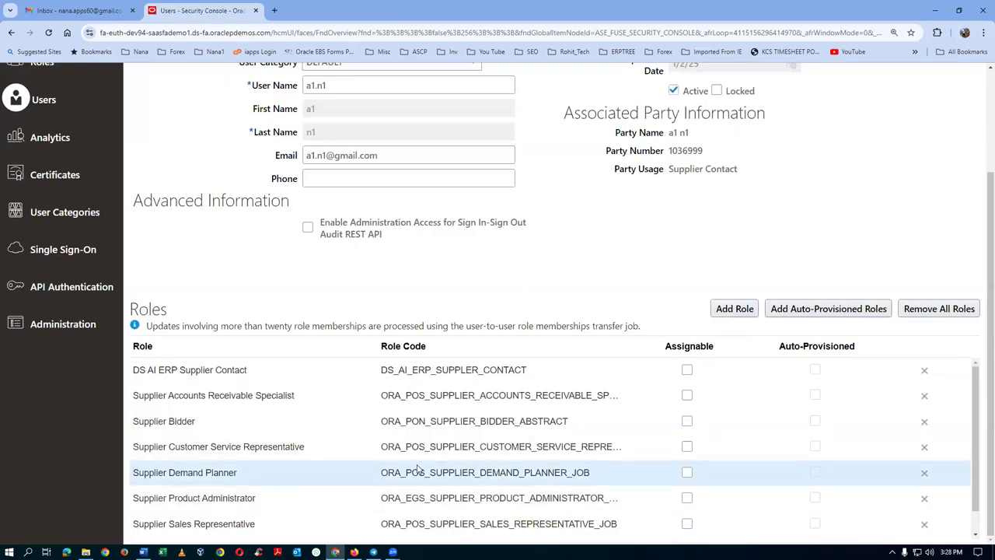
pyautogui.hotkey('alt', 'Tab')
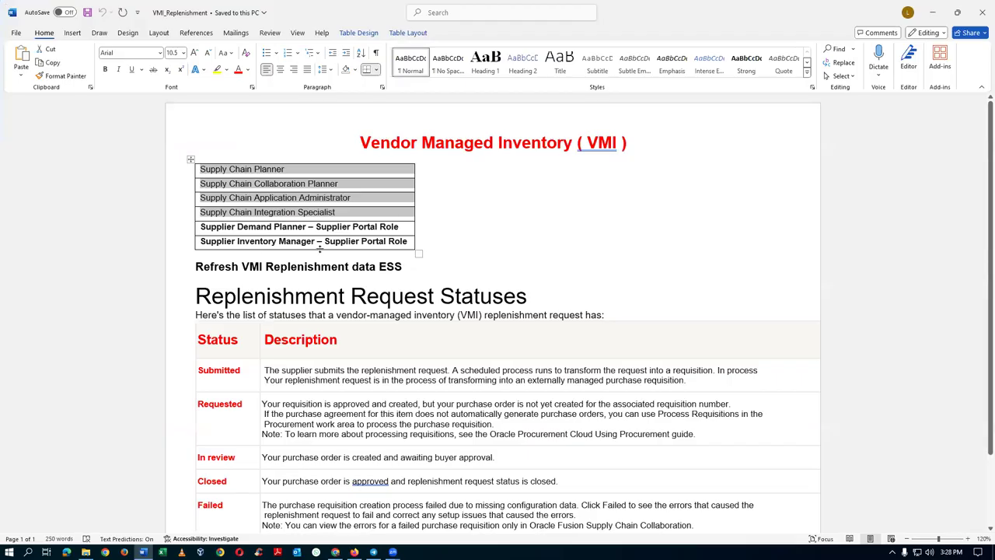
pyautogui.hotkey('alt', 'Tab')
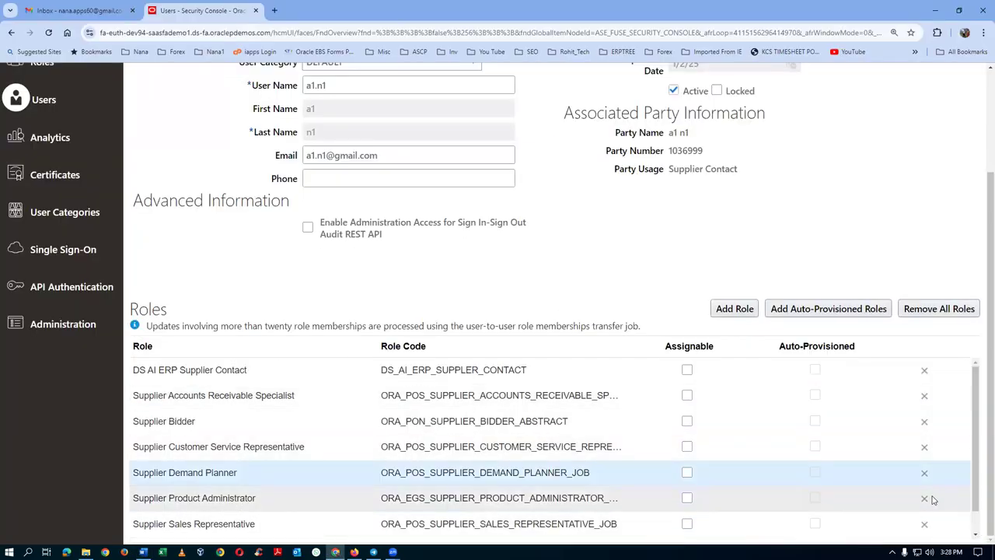
pyautogui.scroll(-1, 981, 507)
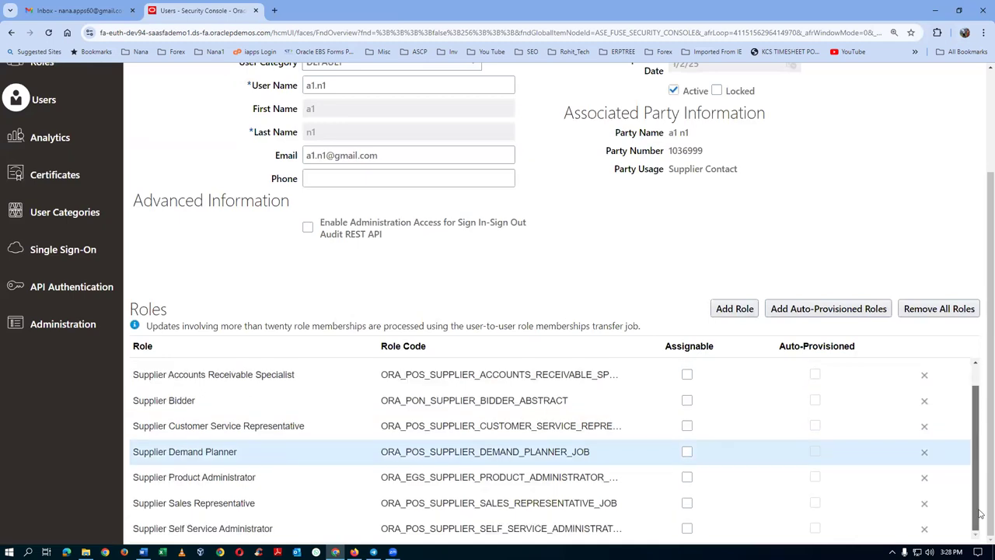
pyautogui.scroll(1, 971, 429)
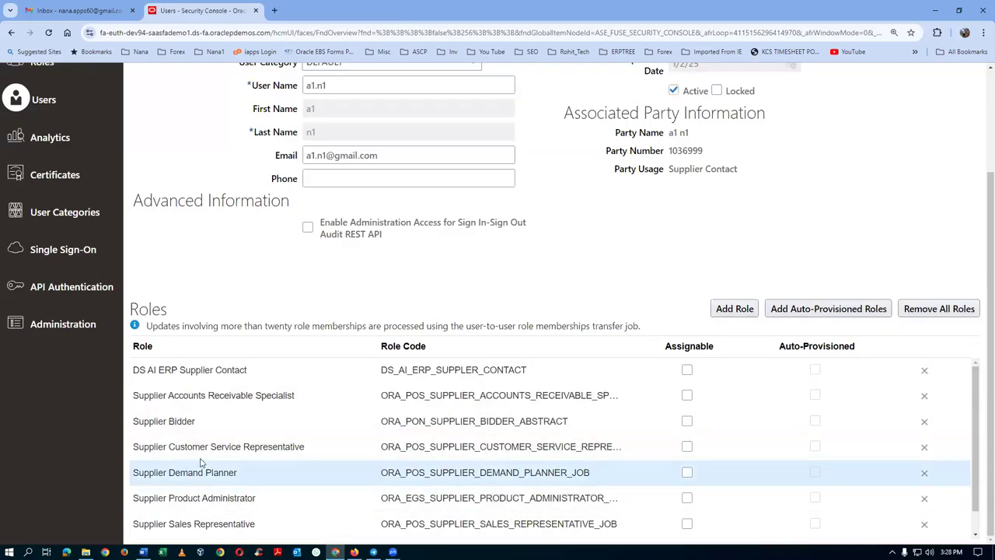
pyautogui.click(734, 309)
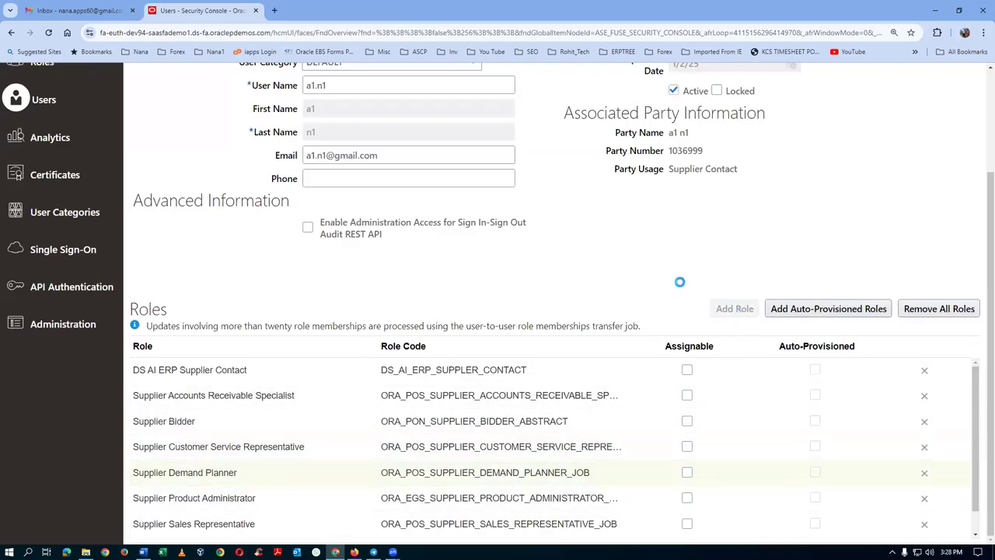
# Search for the ORA_INV Supplier Inventory Manager job role, add it, and close the dialog.
pyautogui.click(448, 171)
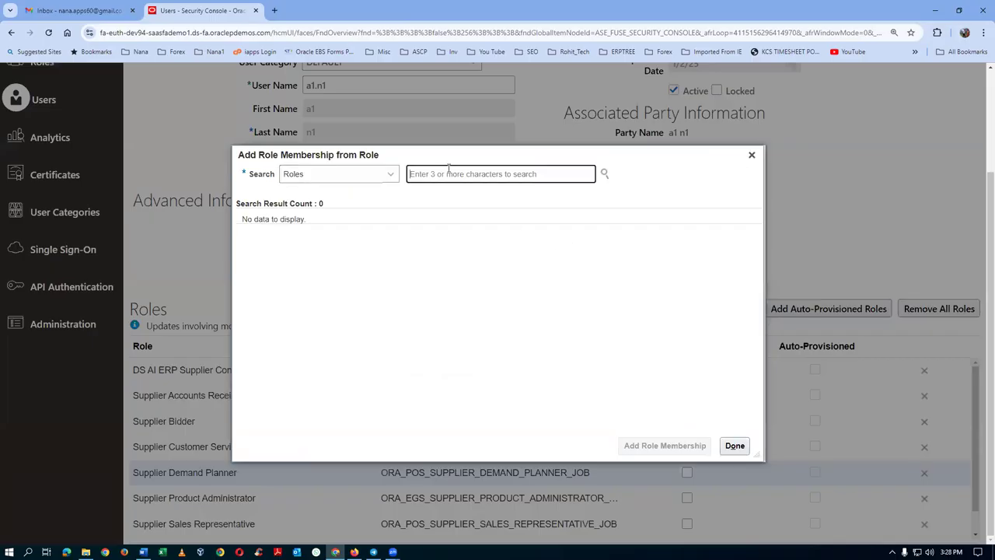
pyautogui.hotkey('alt', 'Tab')
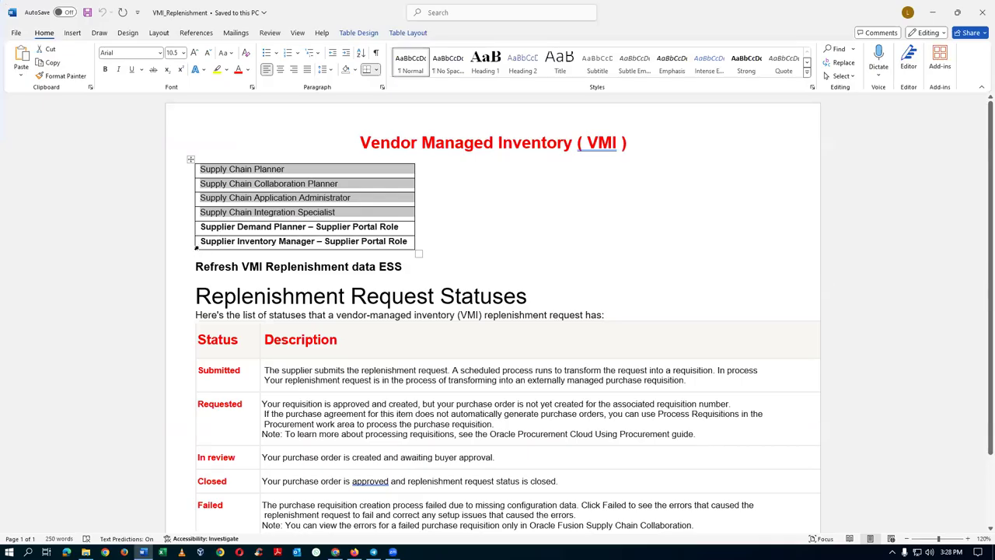
pyautogui.moveTo(201, 241); pyautogui.dragTo(301, 245)
pyautogui.hotkey('ctrl', 'c')
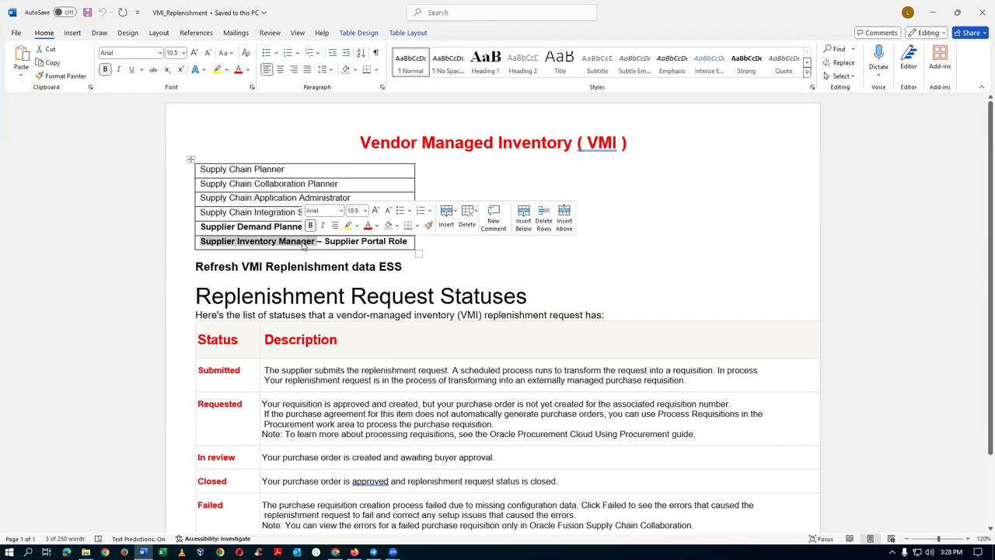
pyautogui.hotkey('alt', 'Tab')
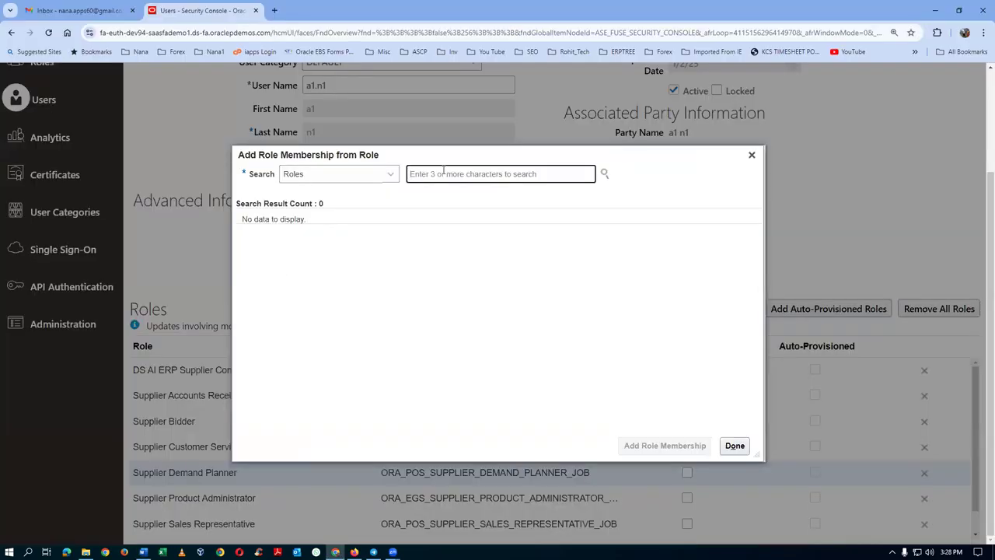
pyautogui.hotkey('ctrl', 'v')
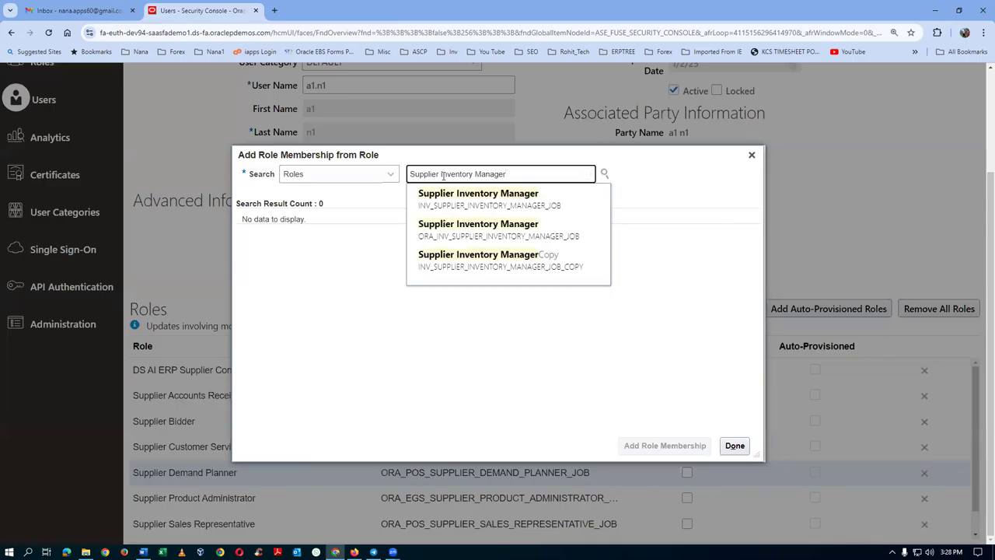
pyautogui.click(433, 231)
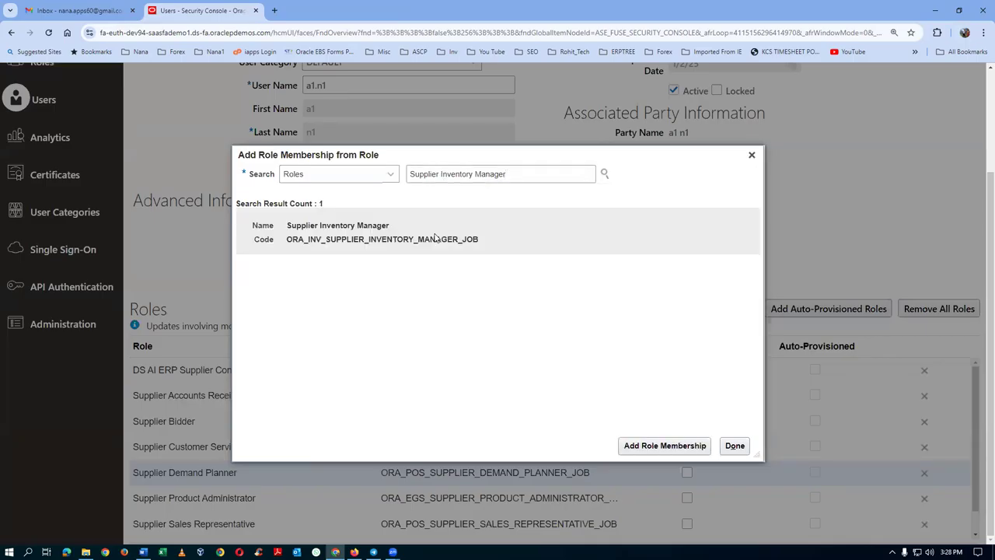
pyautogui.click(665, 445)
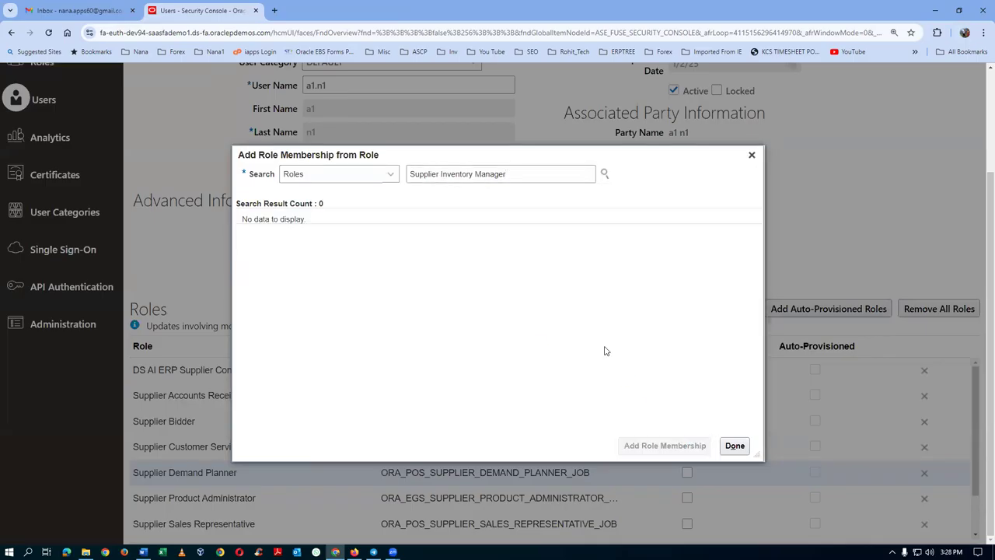
pyautogui.click(735, 446)
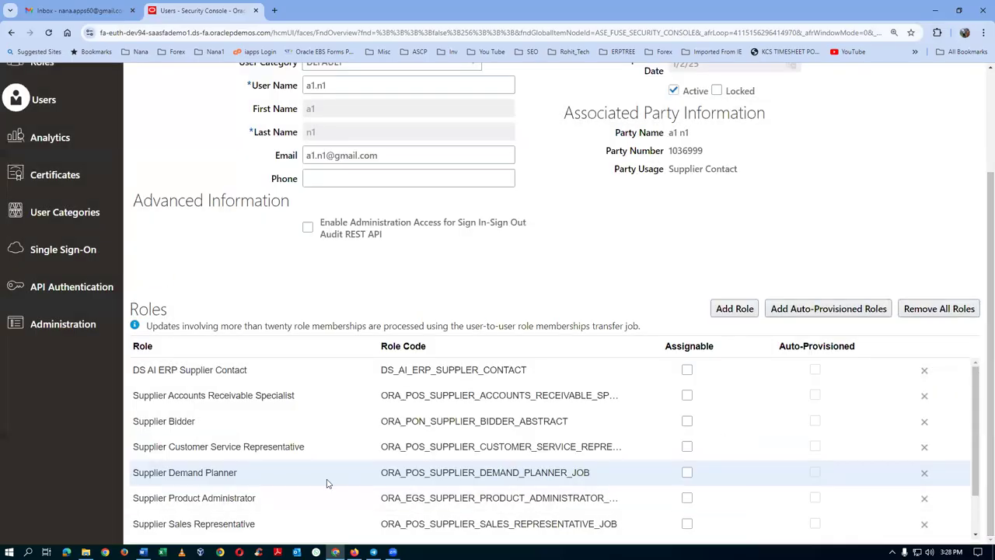
pyautogui.scroll(3, 849, 282)
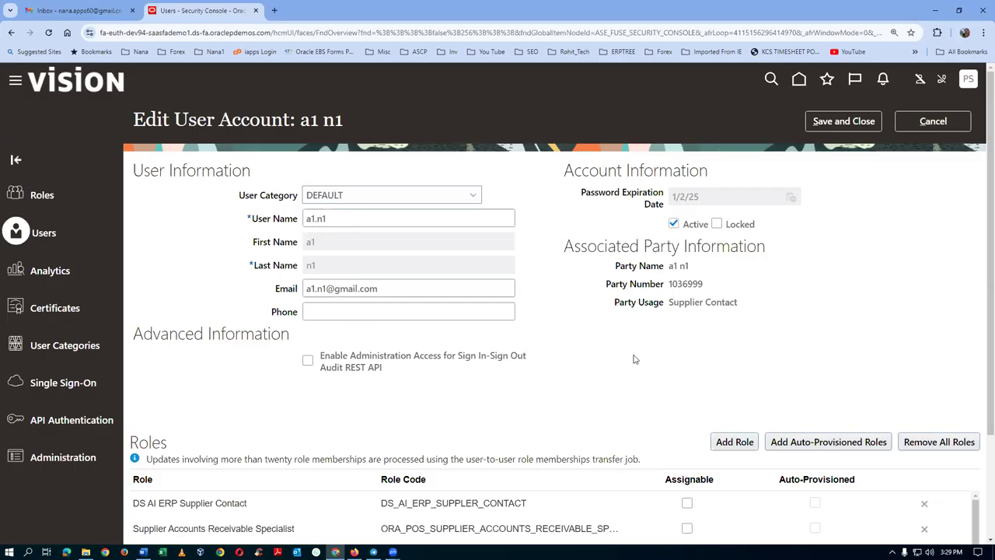
# Save the account, return to the user list, and select the environment address for copying.
pyautogui.click(853, 123)
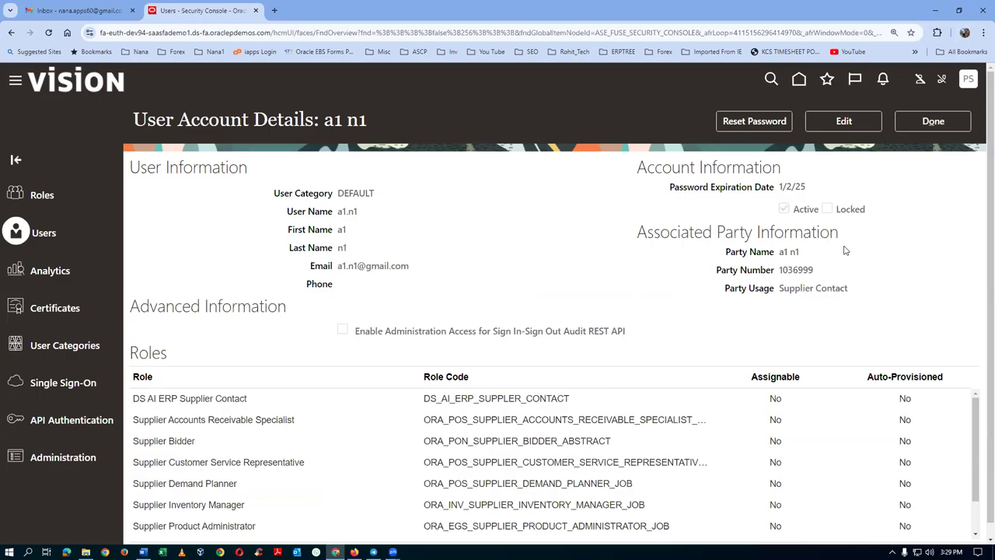
pyautogui.click(911, 121)
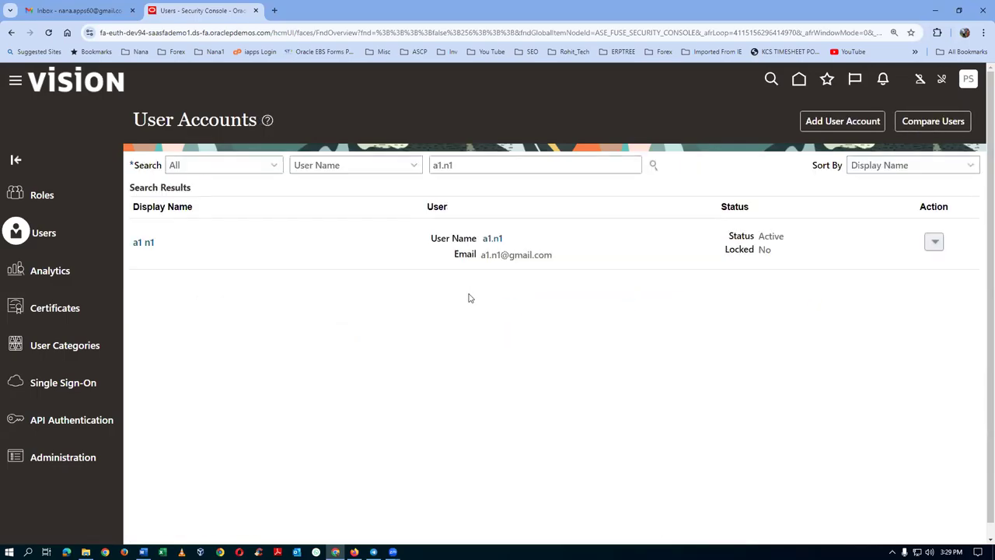
pyautogui.click(152, 37)
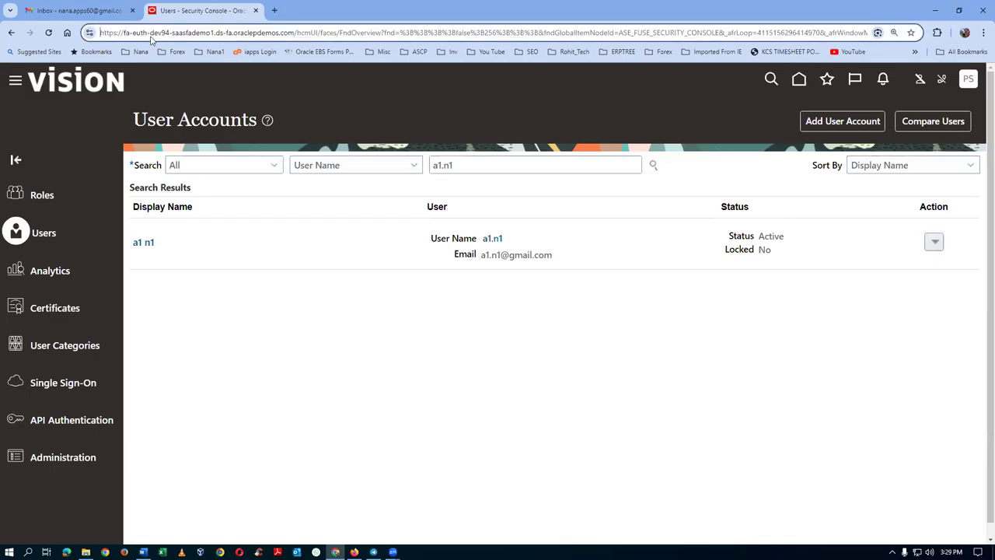
pyautogui.hotkey('shift', 'Right')
pyautogui.hotkey('shift', 'Right')
pyautogui.hotkey('shift', 'Right')
pyautogui.hotkey('shift', 'Right')
pyautogui.hotkey('shift', 'Right')
pyautogui.hotkey('shift', 'Right')
pyautogui.hotkey('shift', 'Right')
pyautogui.hotkey('shift', 'Right')
pyautogui.hotkey('shift', 'Right')
pyautogui.hotkey('shift', 'Right')
pyautogui.hotkey('shift', 'Right')
pyautogui.hotkey('shift', 'Right')
pyautogui.hotkey('shift', 'Right')
pyautogui.hotkey('shift', 'Right')
pyautogui.hotkey('shift', 'Right')
pyautogui.hotkey('shift', 'Right')
pyautogui.hotkey('shift', 'Right')
pyautogui.hotkey('shift', 'Right')
pyautogui.hotkey('shift', 'Right')
pyautogui.hotkey('shift', 'Right')
pyautogui.hotkey('shift', 'Right')
pyautogui.hotkey('shift', 'Right')
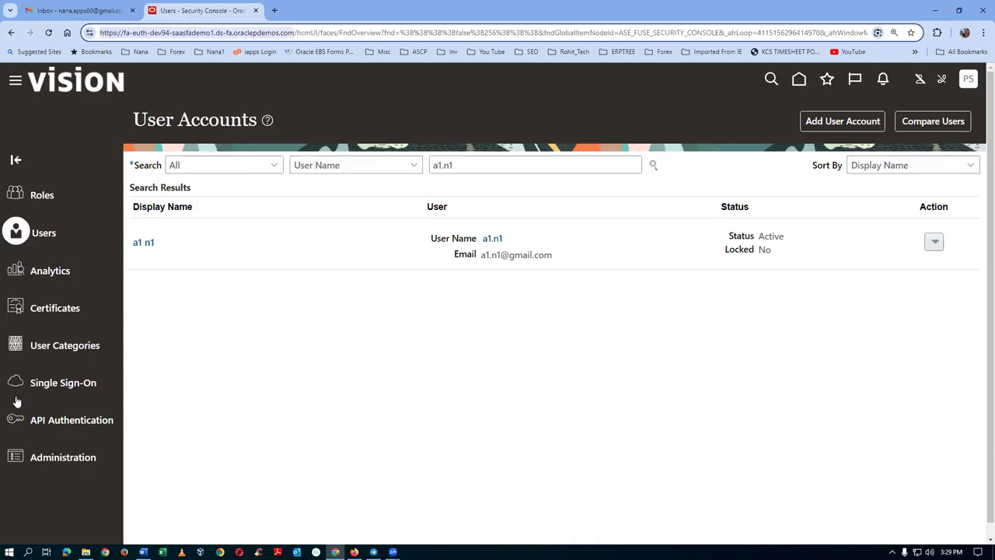
# Load the copied environment address in the other Edge window to reach the sign-in page.
pyautogui.click(67, 551)
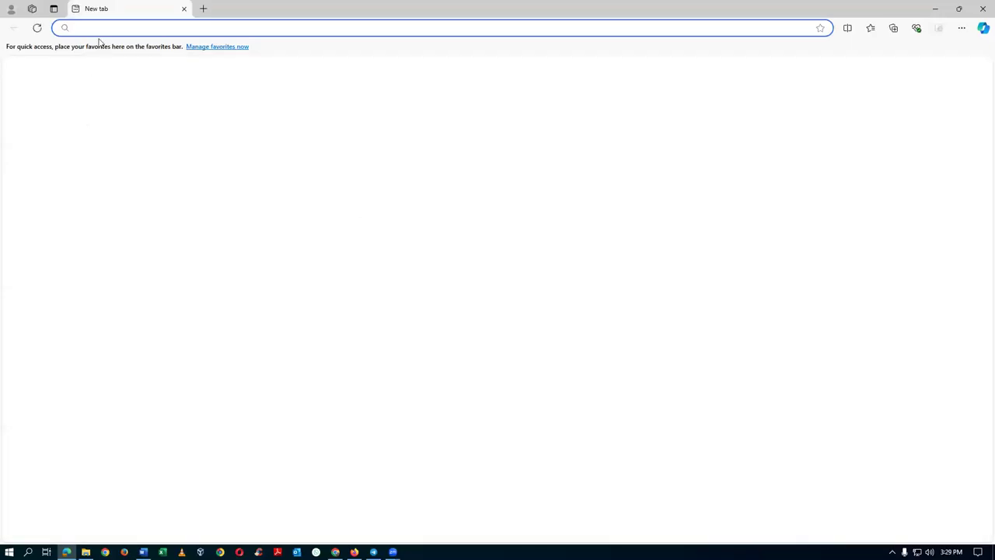
pyautogui.write('https://fa-euth-dev94-saasfademo1.ds-fa.oraclepdemos.com/')
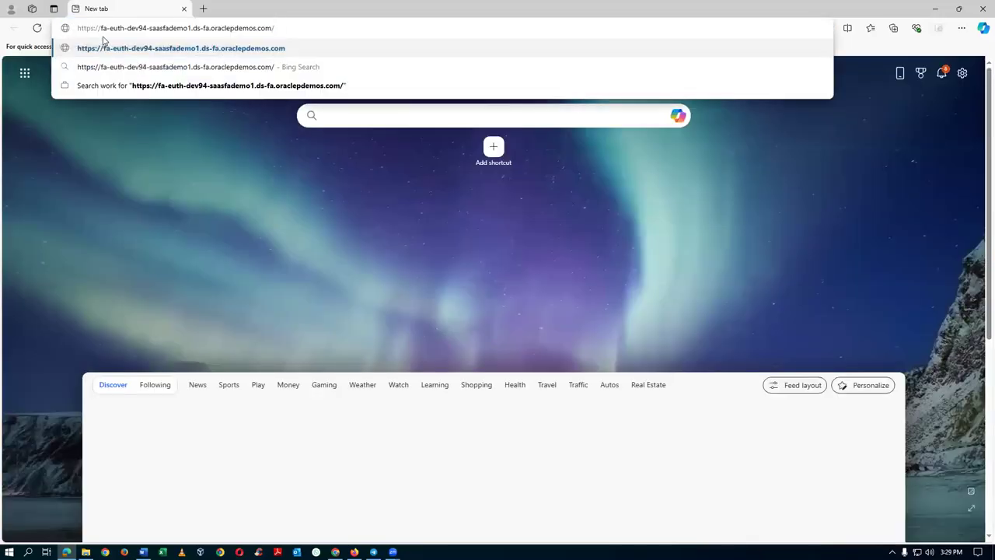
pyautogui.press('Return')
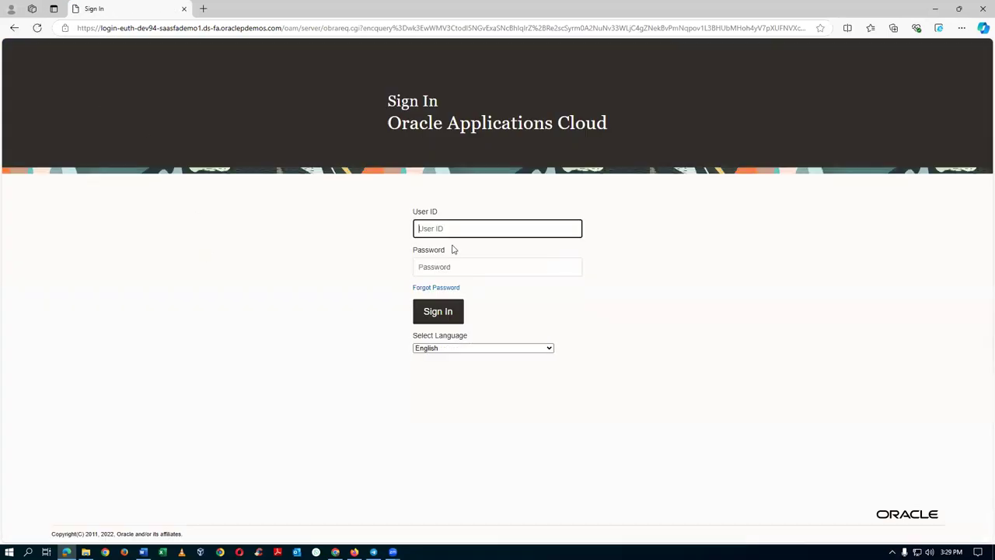
# Sign in with the supplier contact's user ID and password, then go to the home page.
pyautogui.write('a1.n1')
pyautogui.press('Tab')
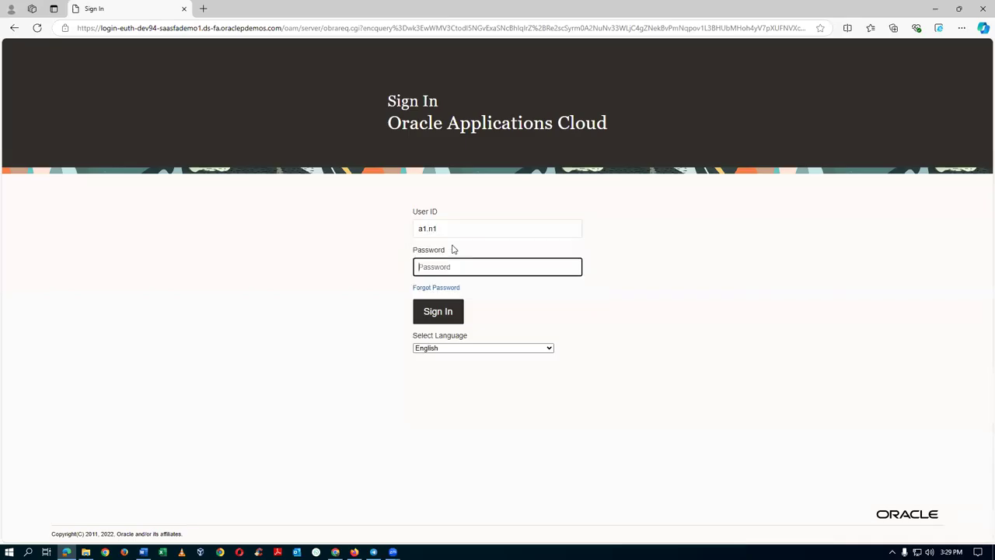
pyautogui.write('•••••••••')
pyautogui.click(439, 316)
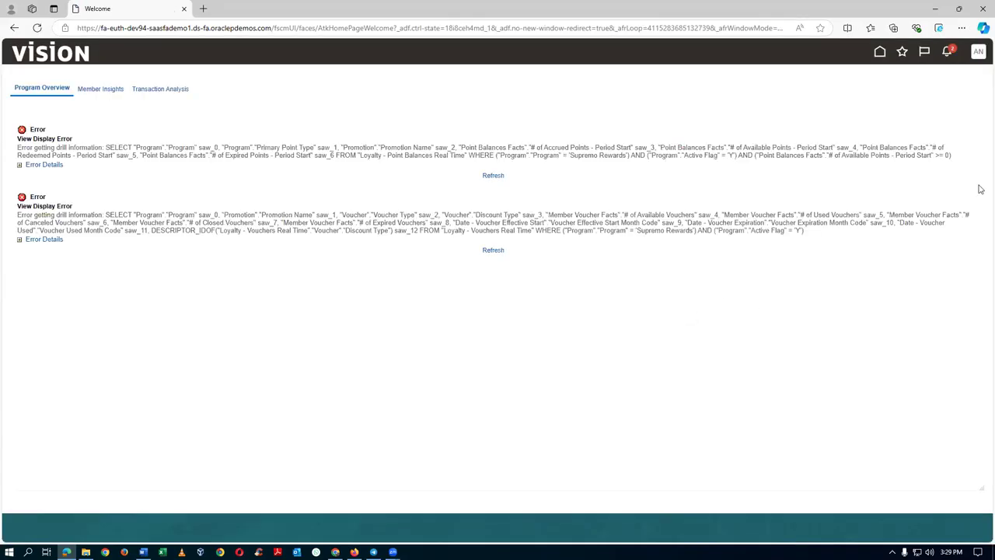
pyautogui.click(878, 51)
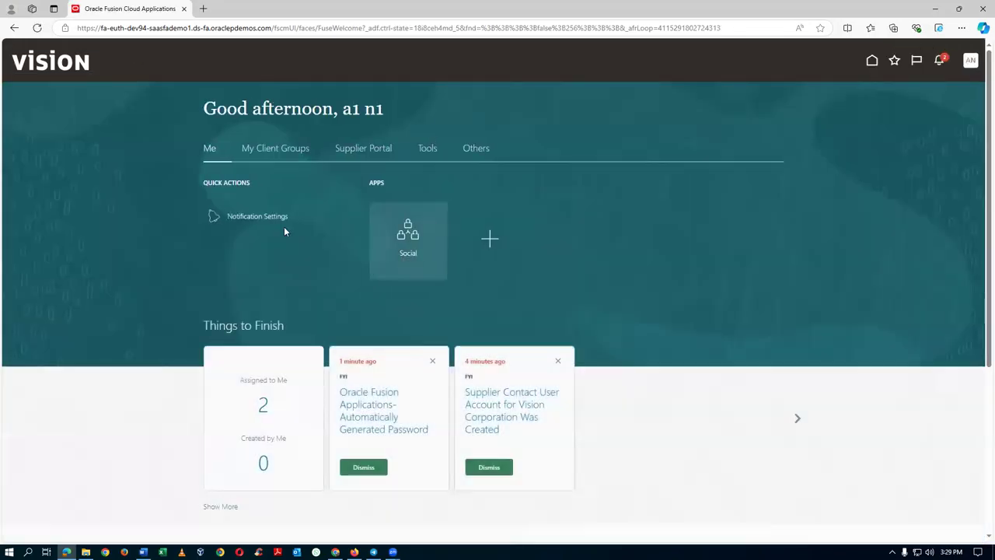
# Open the Supplier Portal overview with its Vendor-Managed Inventory tasks, zoom in, then return to the VMI_Replenishment notes.
pyautogui.click(381, 155)
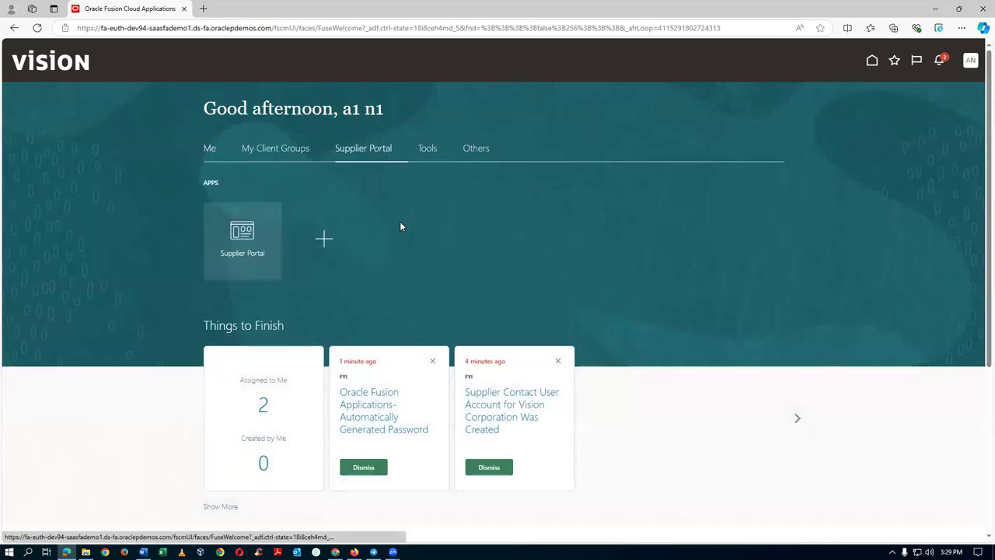
pyautogui.click(239, 257)
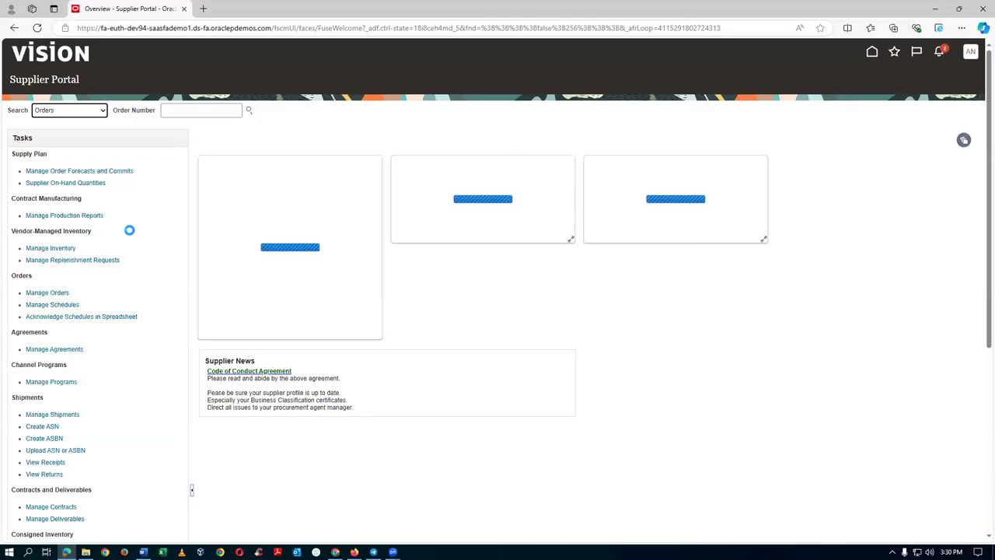
pyautogui.hotkey('alt', 'Tab')
pyautogui.hotkey('alt', 'Tab')
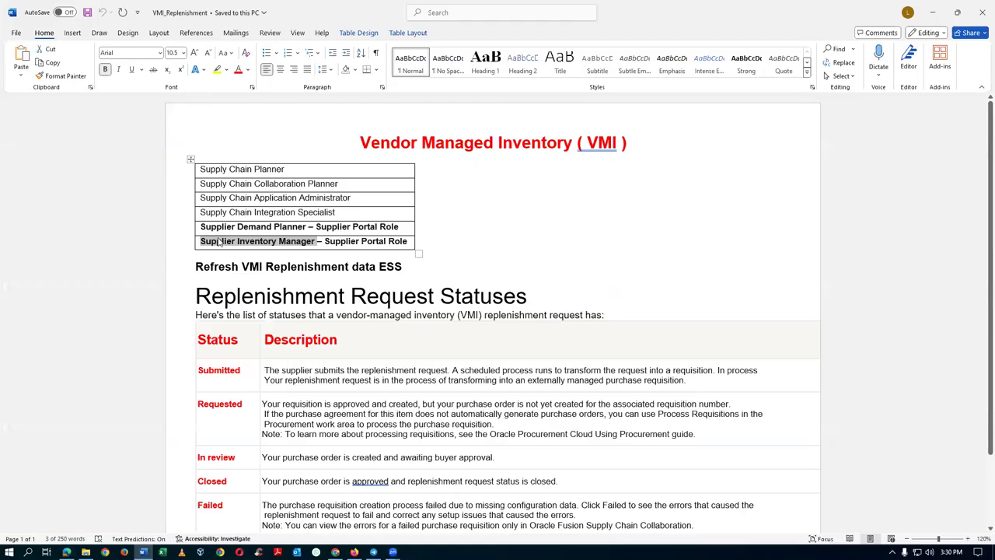
pyautogui.hotkey('alt', 'Tab')
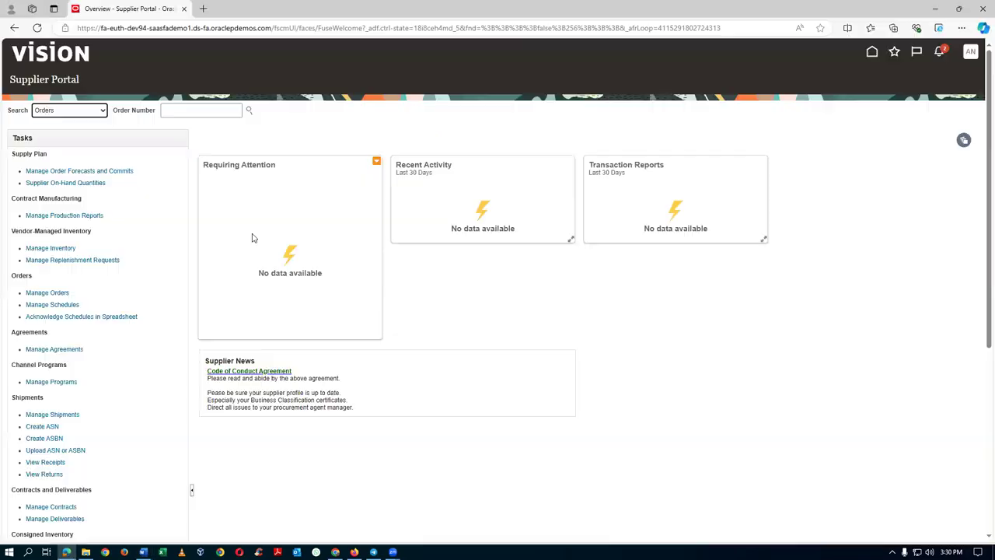
pyautogui.hotkey('ctrl', '+')
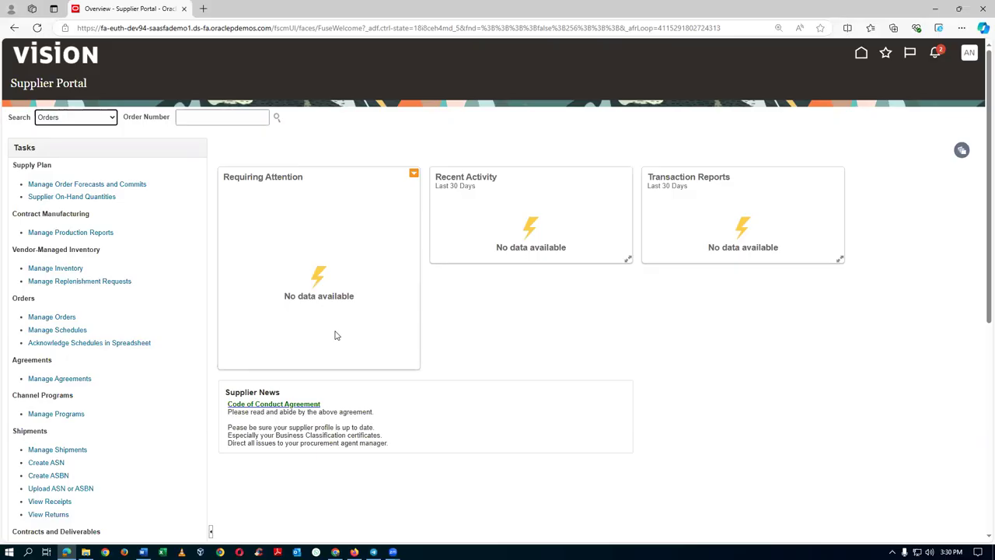
pyautogui.hotkey('alt', 'Tab')
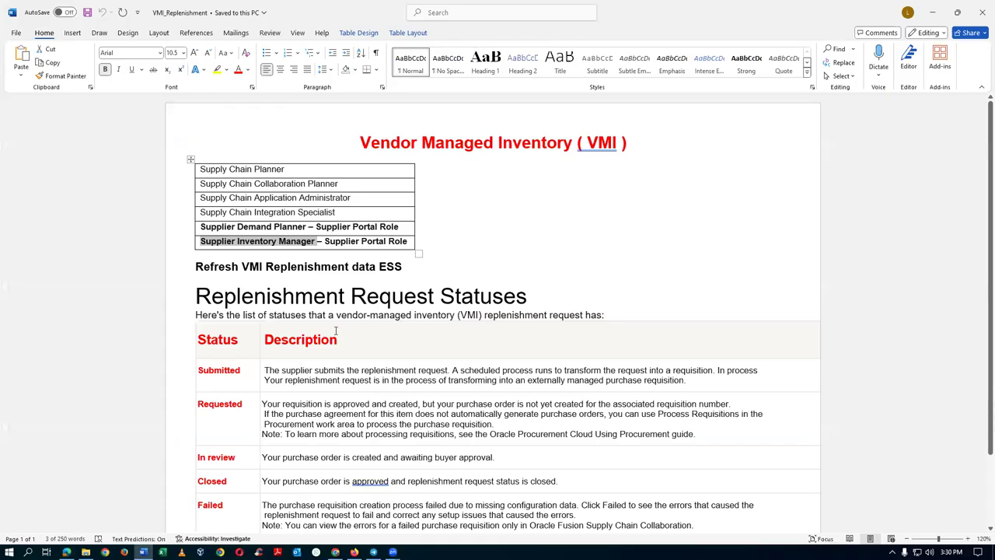
# Go to the administrator's home page from the Security Console.
pyautogui.hotkey('alt', 'Tab')
pyautogui.press('Tab')
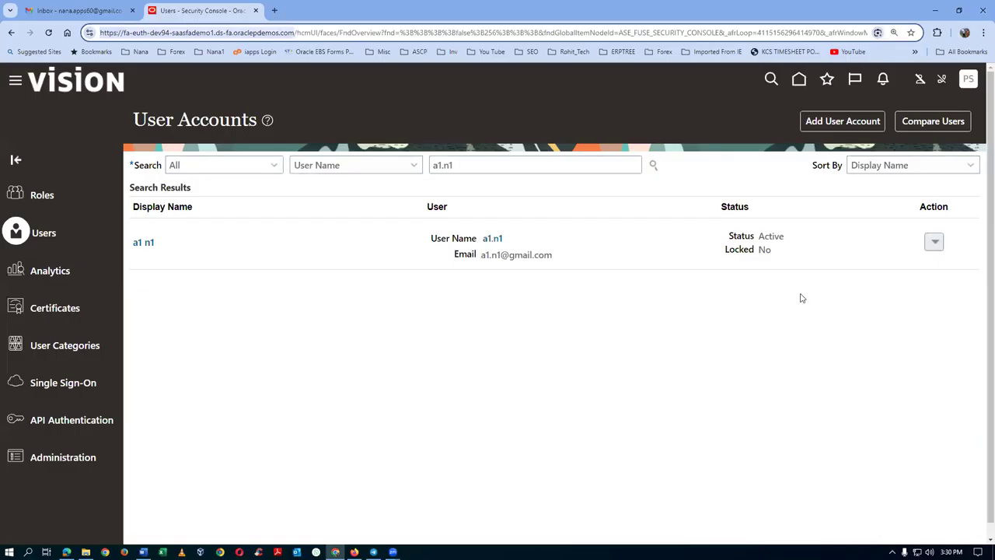
pyautogui.click(799, 80)
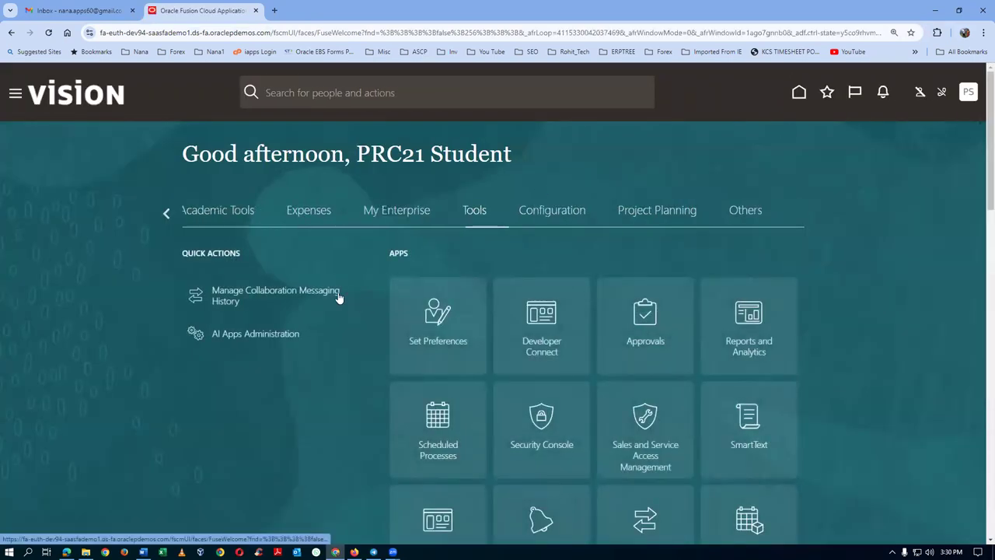
# Page through the work area groups to Supply Chain Planning and show its apps, including Supply Collaboration and Plan Inputs.
pyautogui.click(165, 213)
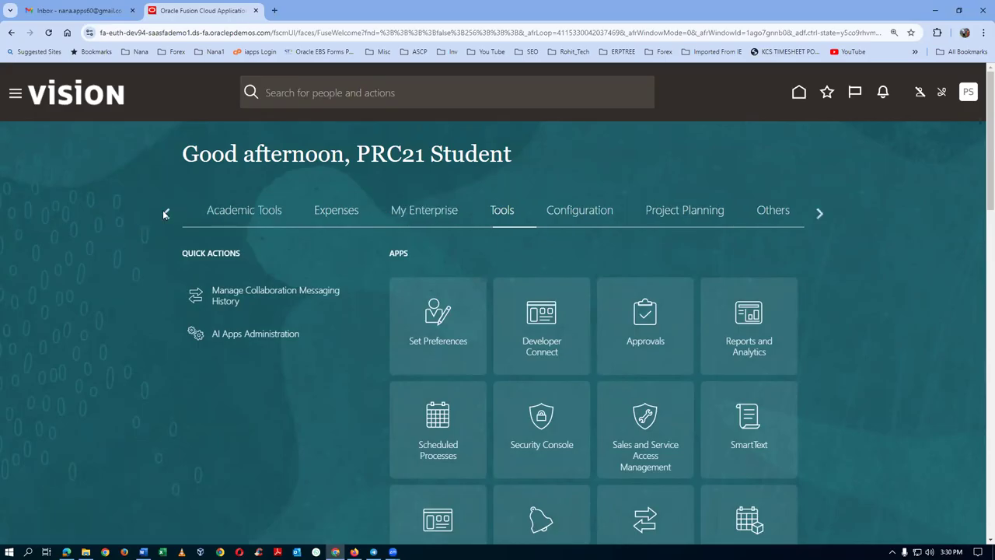
pyautogui.click(165, 213)
pyautogui.click(165, 213)
pyautogui.click(165, 212)
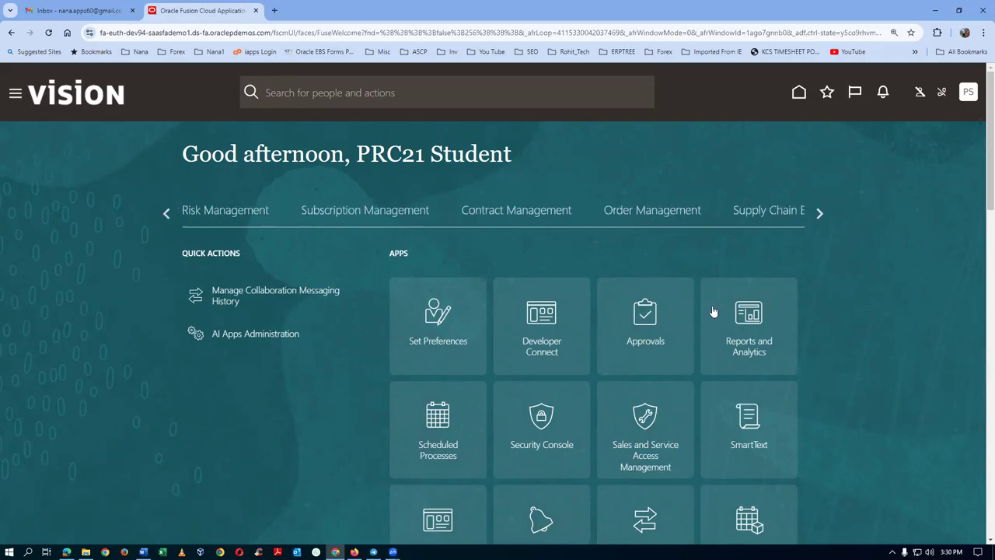
pyautogui.click(168, 212)
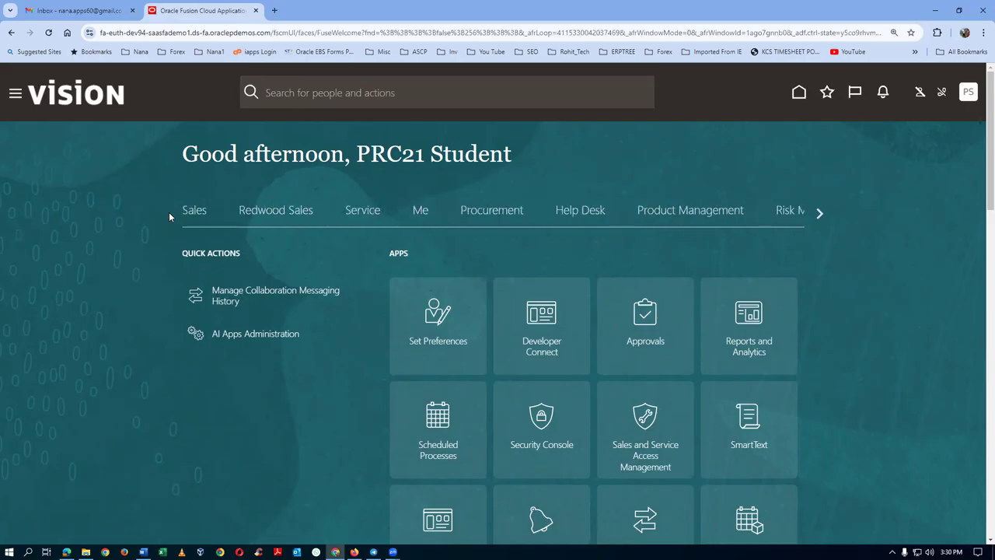
pyautogui.click(821, 212)
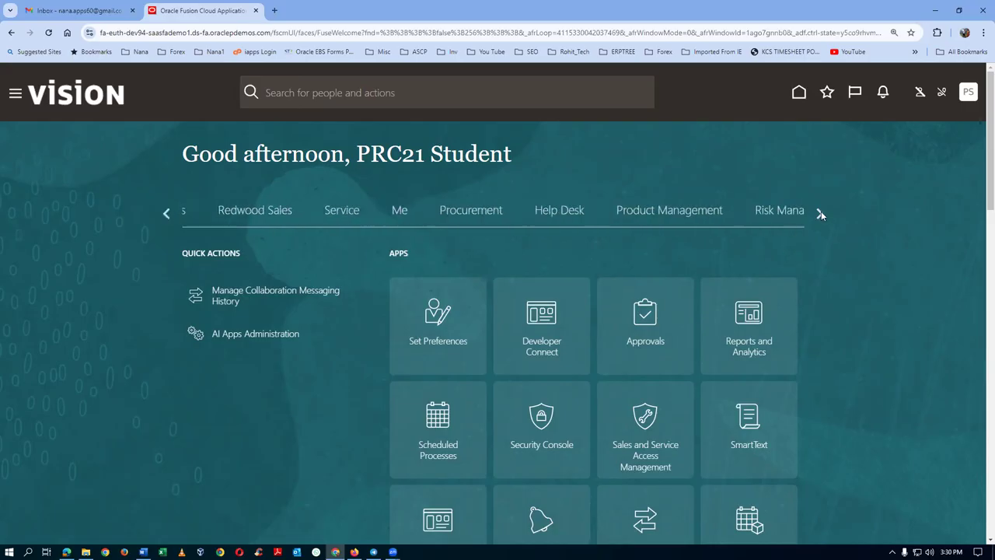
pyautogui.click(821, 212)
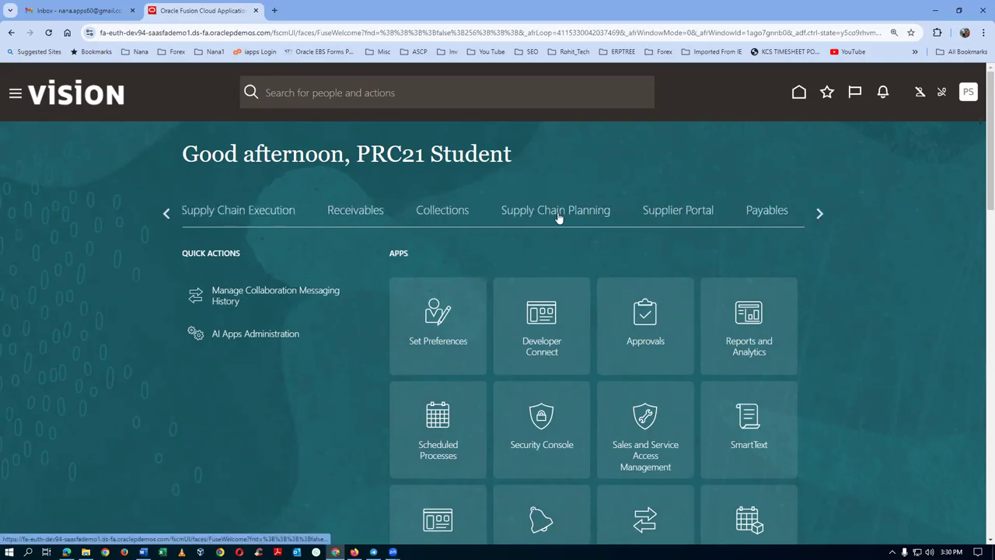
pyautogui.click(558, 218)
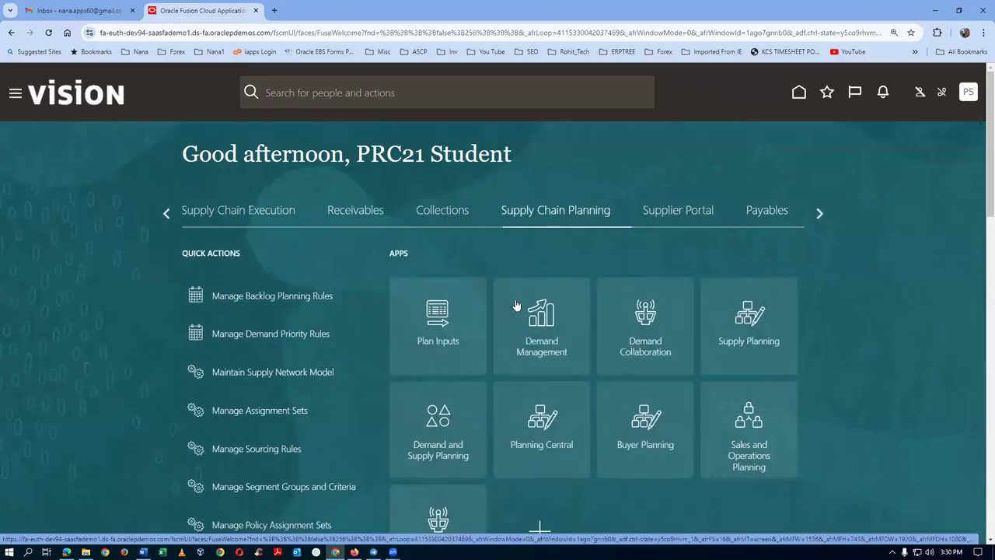
pyautogui.scroll(-1, 529, 313)
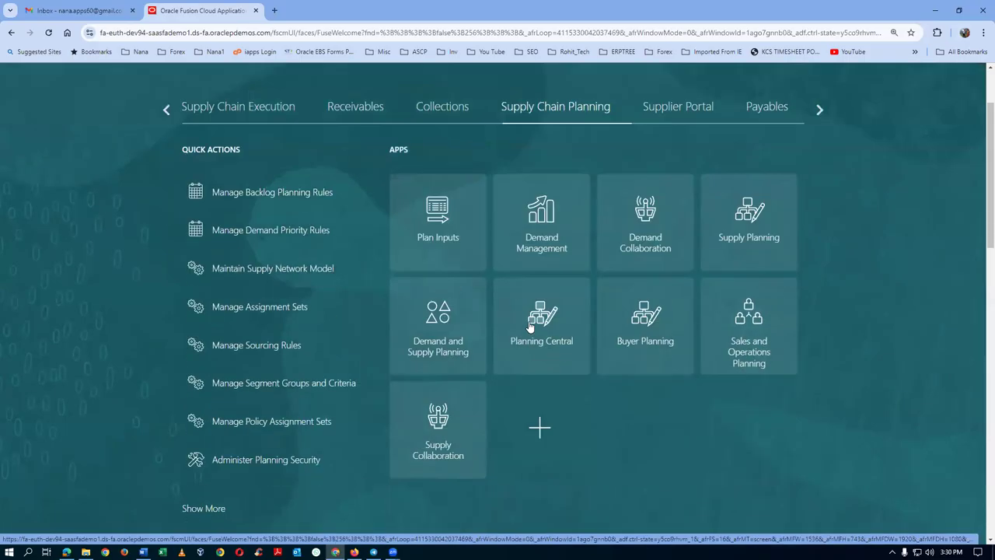
pyautogui.click(449, 435)
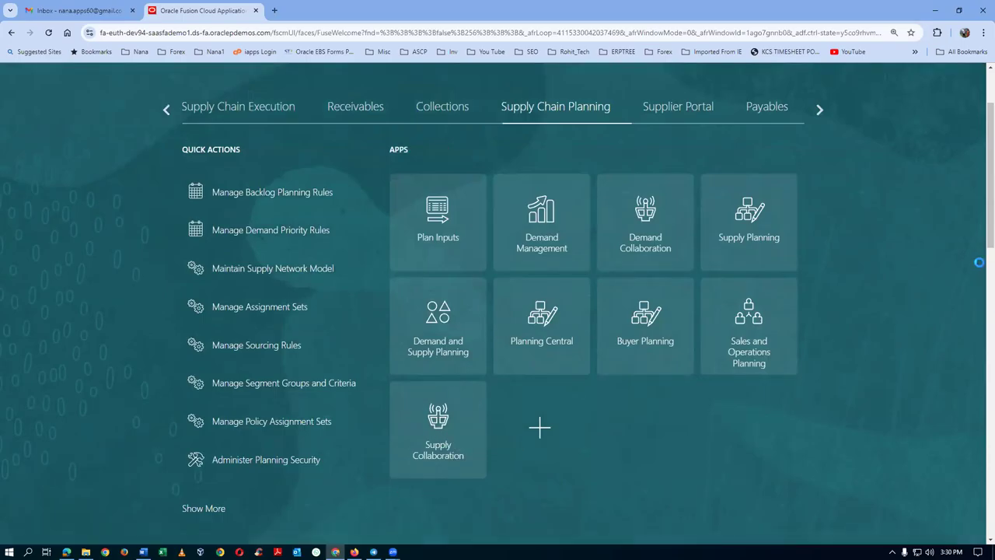
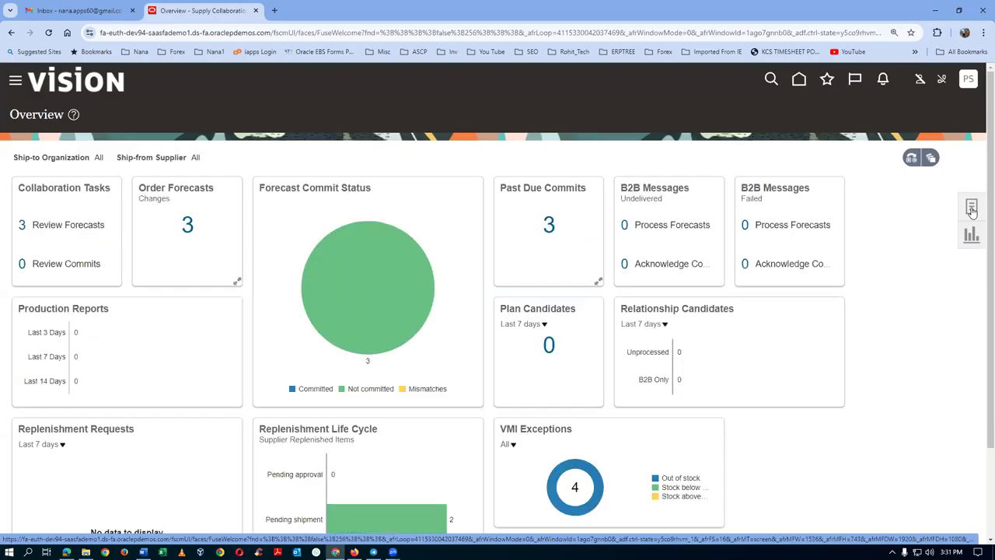
# From the Tasks panel, go to Manage VMI Network and start a new relationship.
pyautogui.click(971, 209)
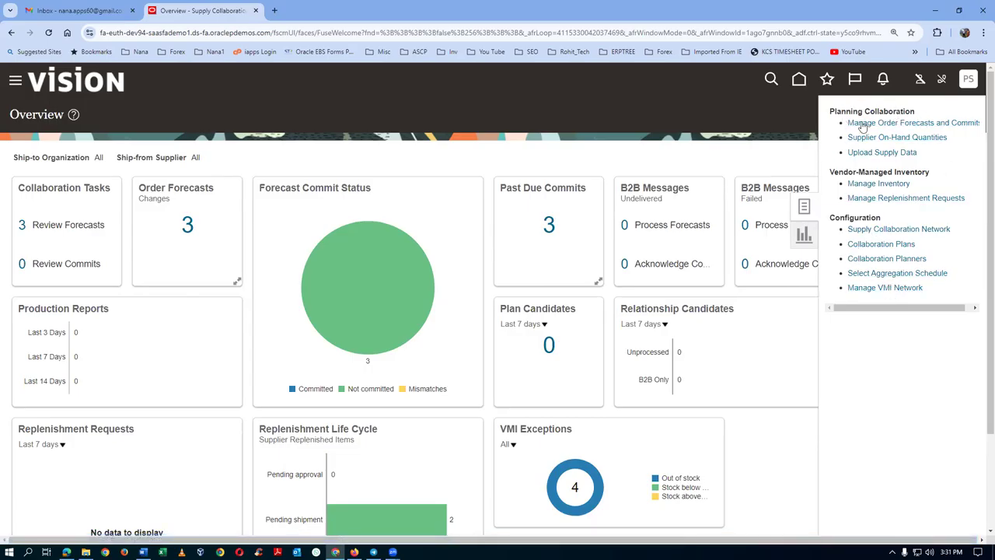
pyautogui.click(883, 288)
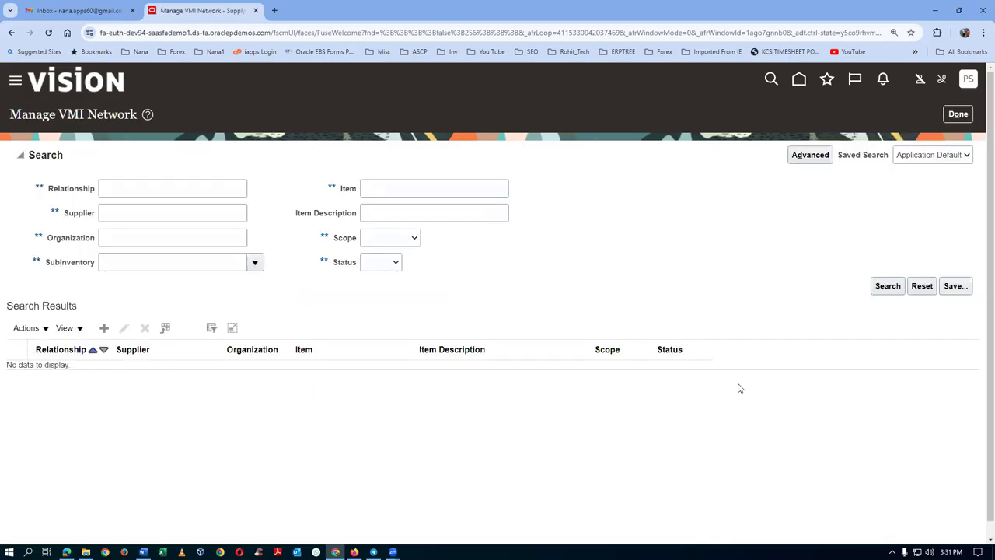
pyautogui.click(103, 327)
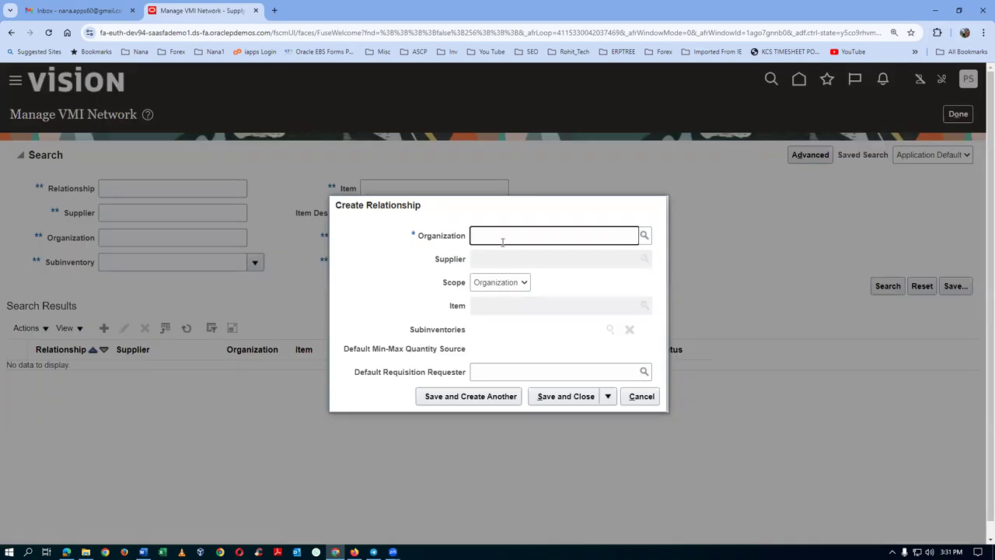
# Set the relationship's organization to 001 and supplier to s01_vmi_sup_1.
pyautogui.write('Seatt')
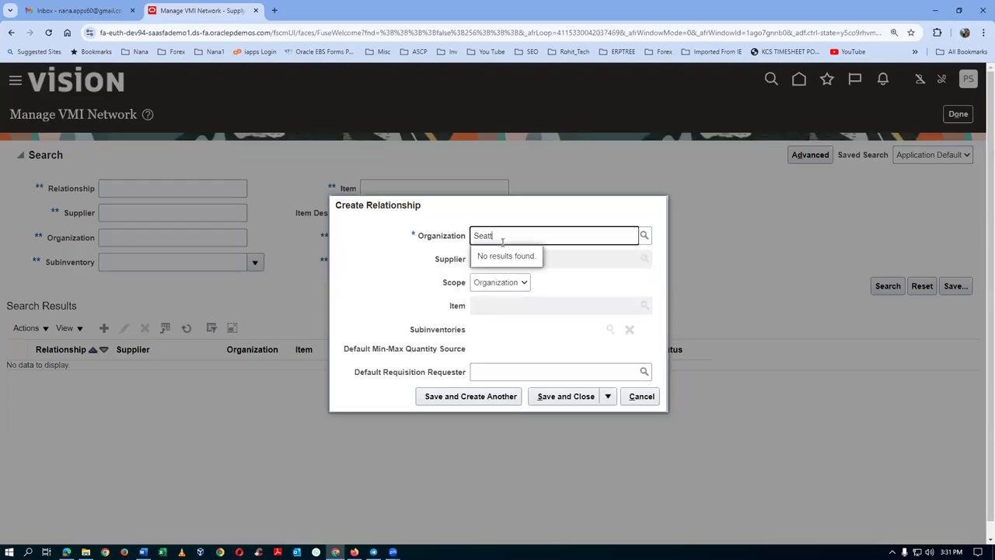
pyautogui.press('BackSpace')
pyautogui.press('BackSpace')
pyautogui.press('BackSpace')
pyautogui.write('00')
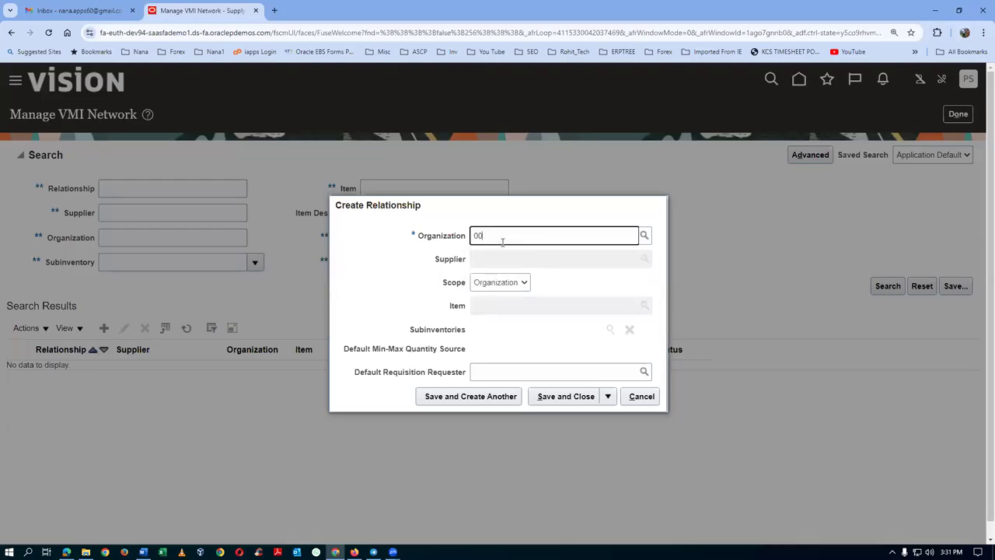
pyautogui.click(488, 256)
pyautogui.click(498, 259)
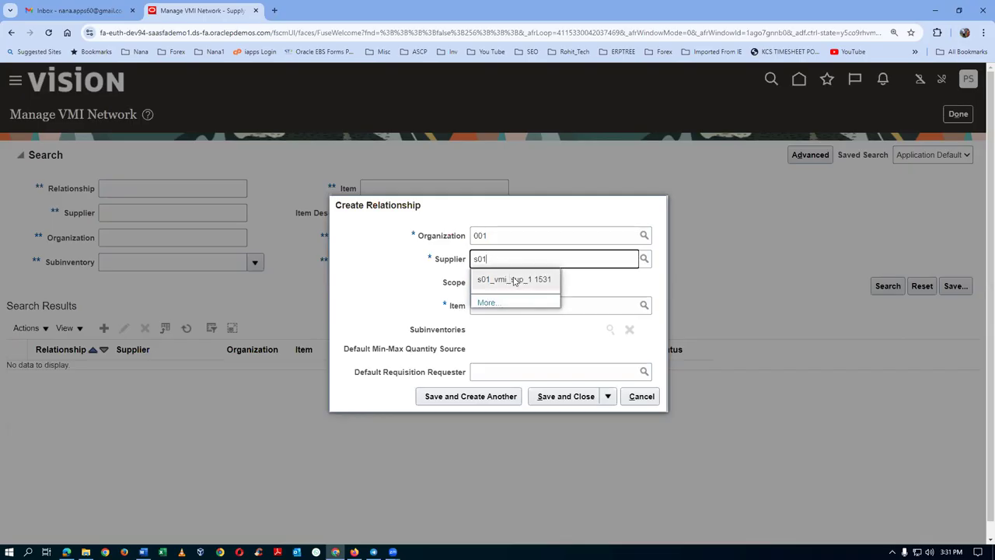
pyautogui.click(514, 279)
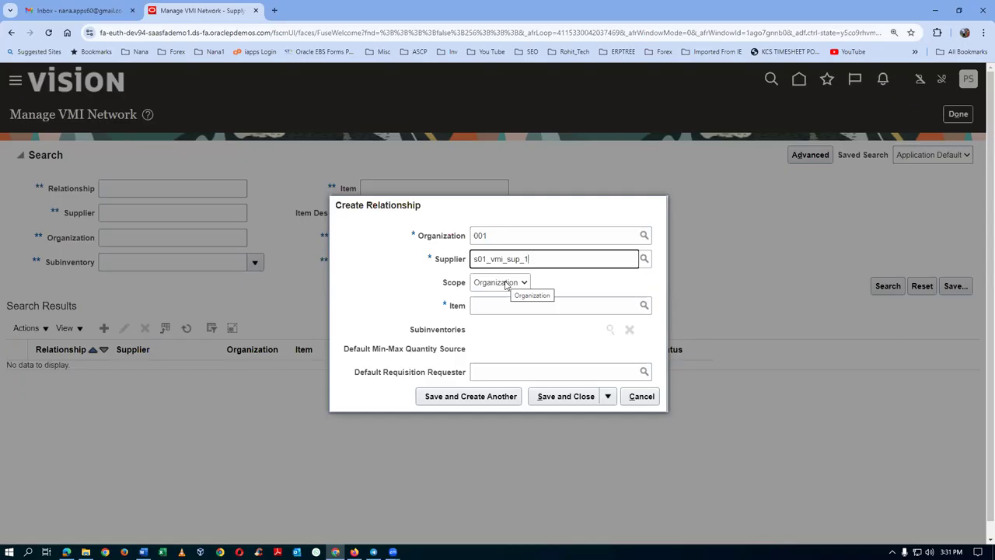
# Set scope to Subinventory and item to s01_vmi_item, then open the subinventory lookup.
pyautogui.click(506, 284)
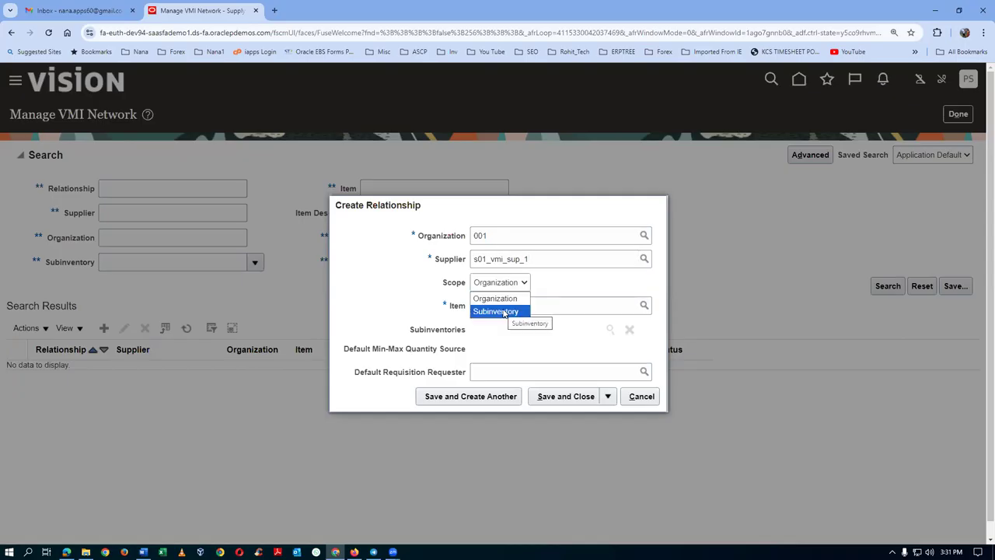
pyautogui.click(504, 311)
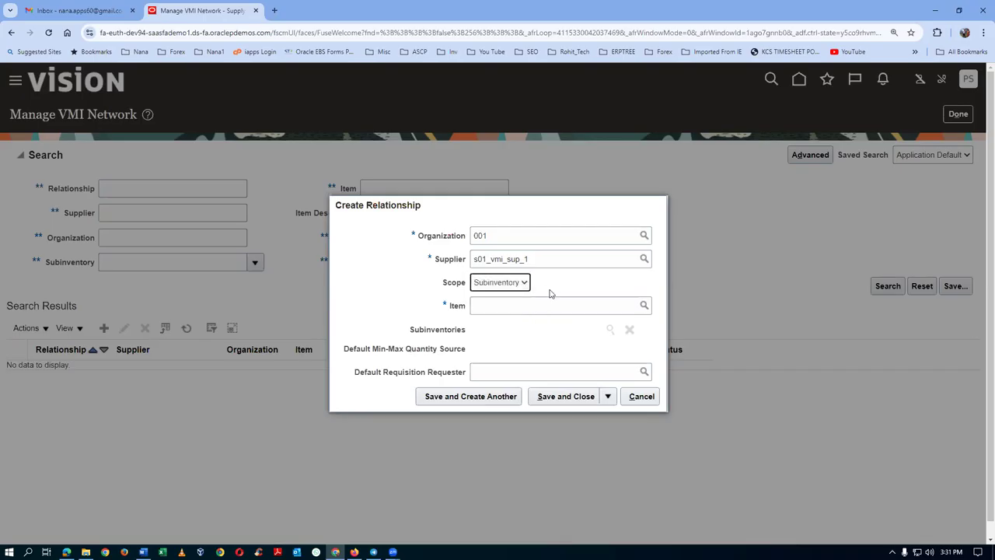
pyautogui.click(516, 306)
pyautogui.write('s01')
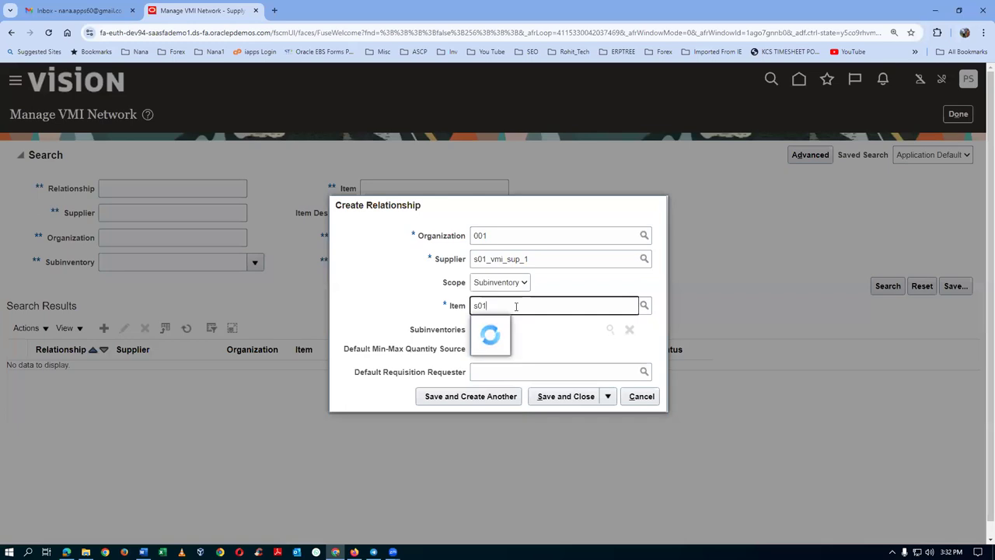
pyautogui.click(520, 326)
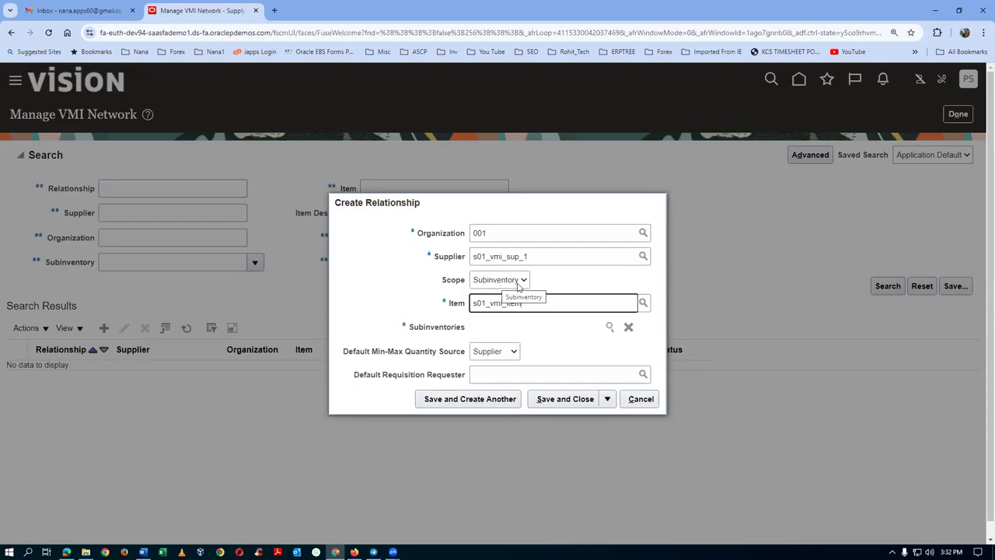
pyautogui.click(610, 327)
pyautogui.click(295, 260)
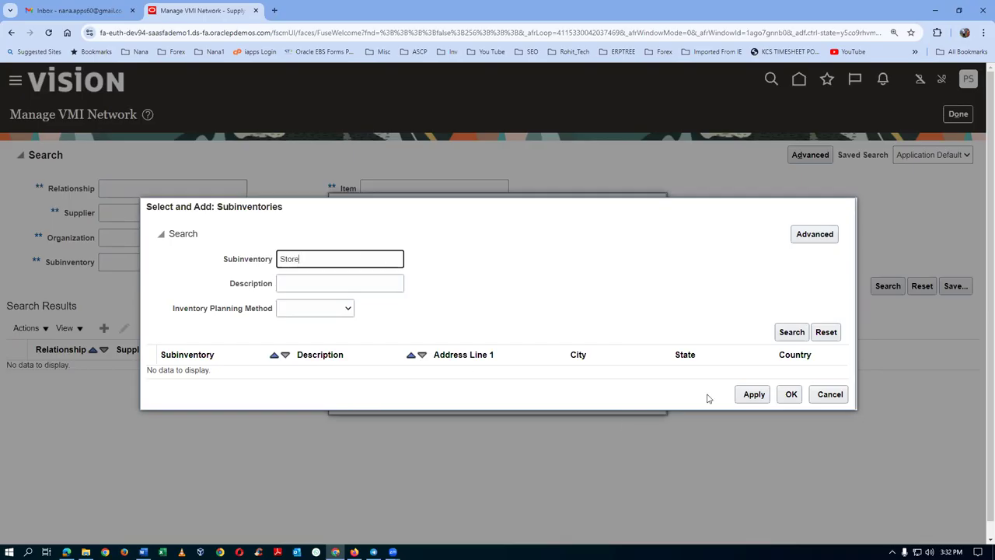
# Add the Stores subinventory to the relationship.
pyautogui.click(782, 333)
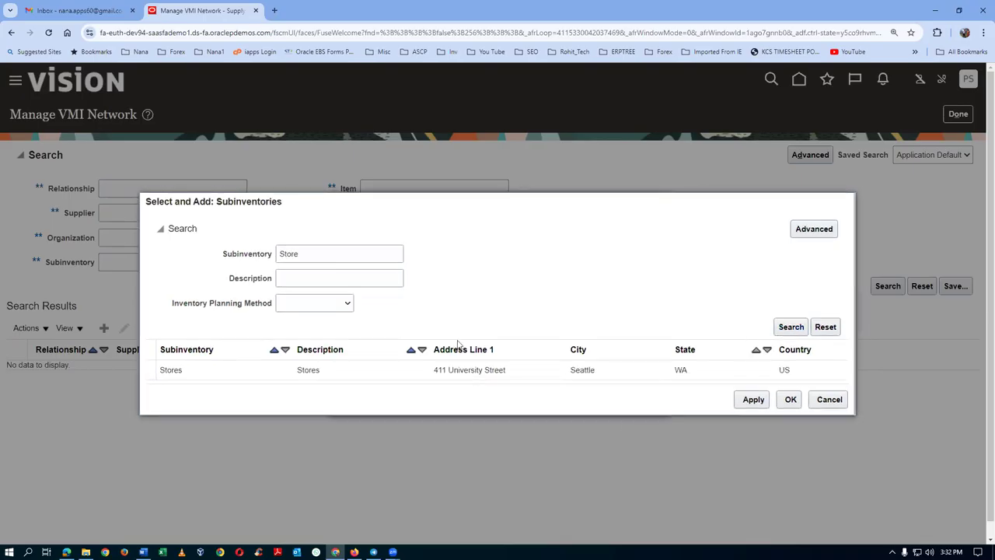
pyautogui.click(225, 371)
pyautogui.click(753, 404)
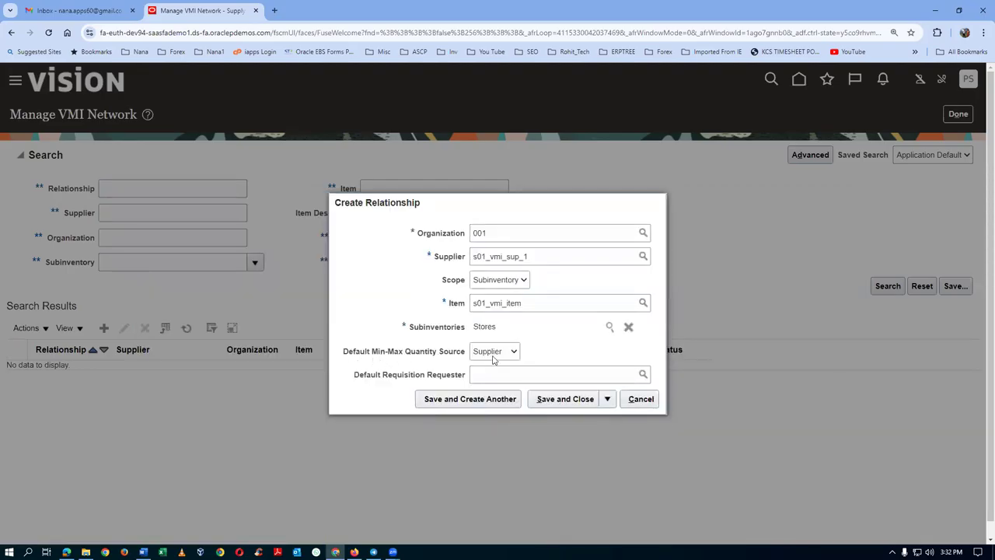
# Set the default min-max quantity source to Enterprise and save relationship 2001.
pyautogui.click(497, 354)
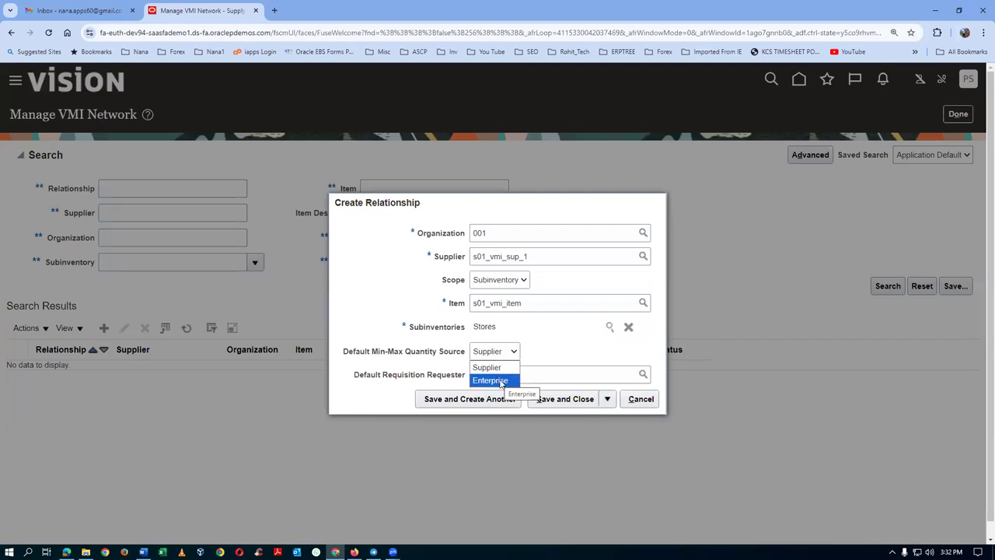
pyautogui.click(502, 381)
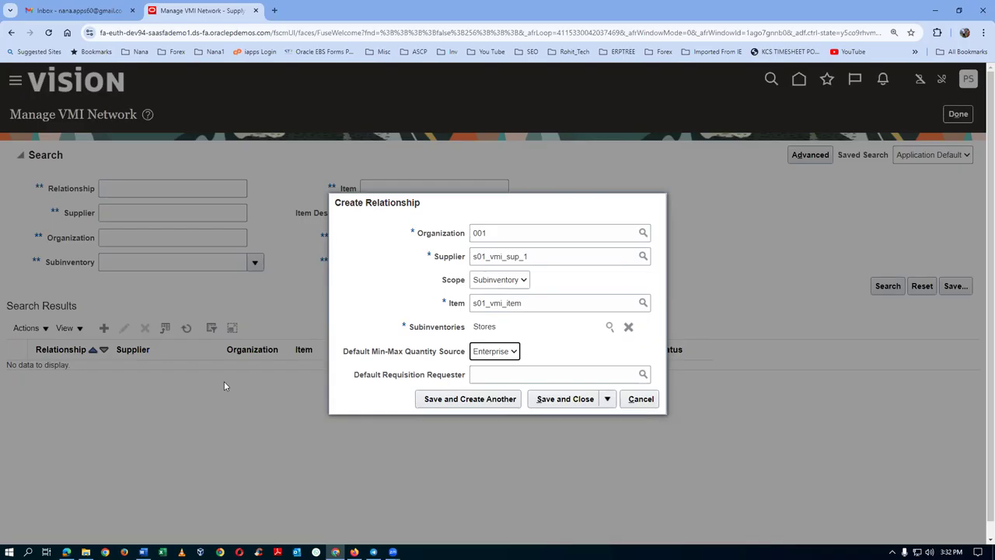
pyautogui.click(562, 399)
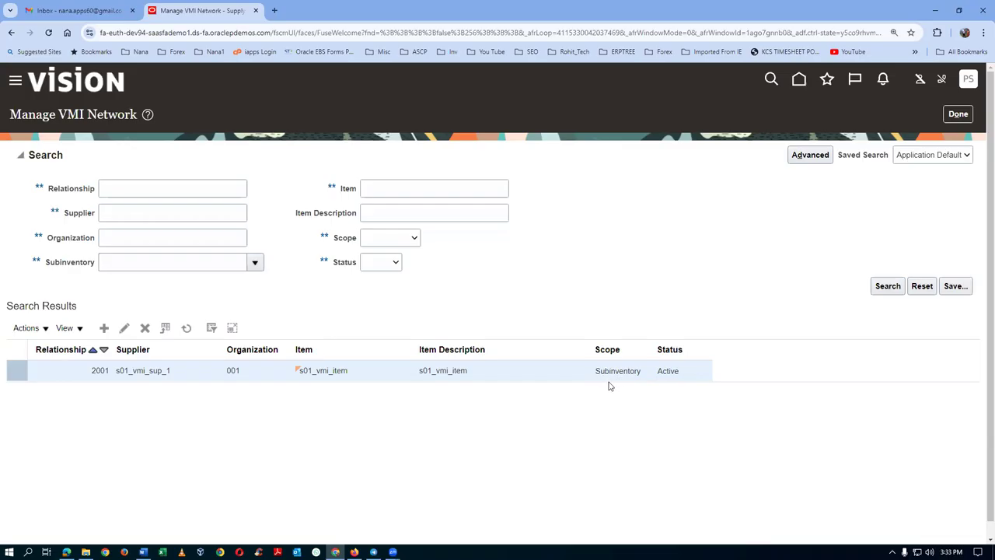
pyautogui.click(955, 115)
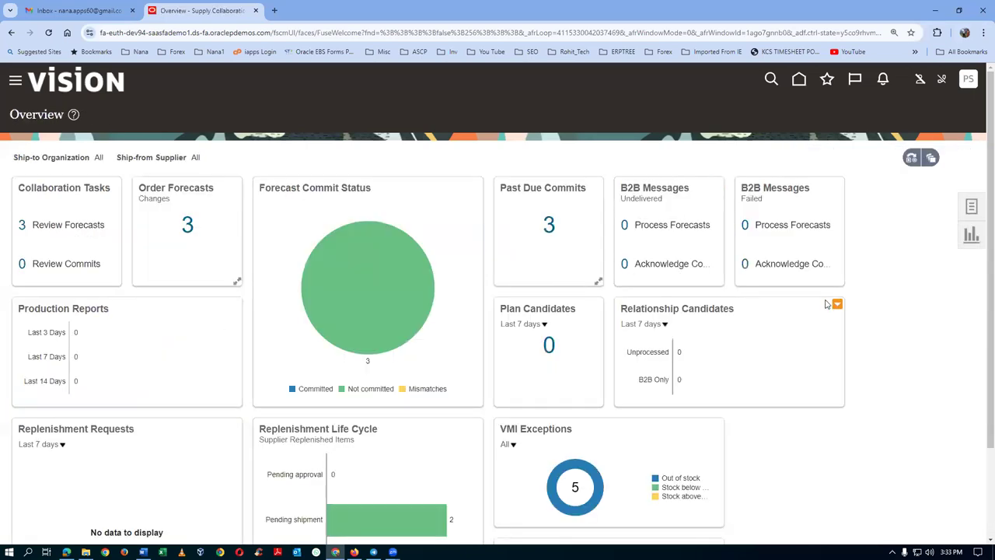
pyautogui.hotkey('alt', 'Tab')
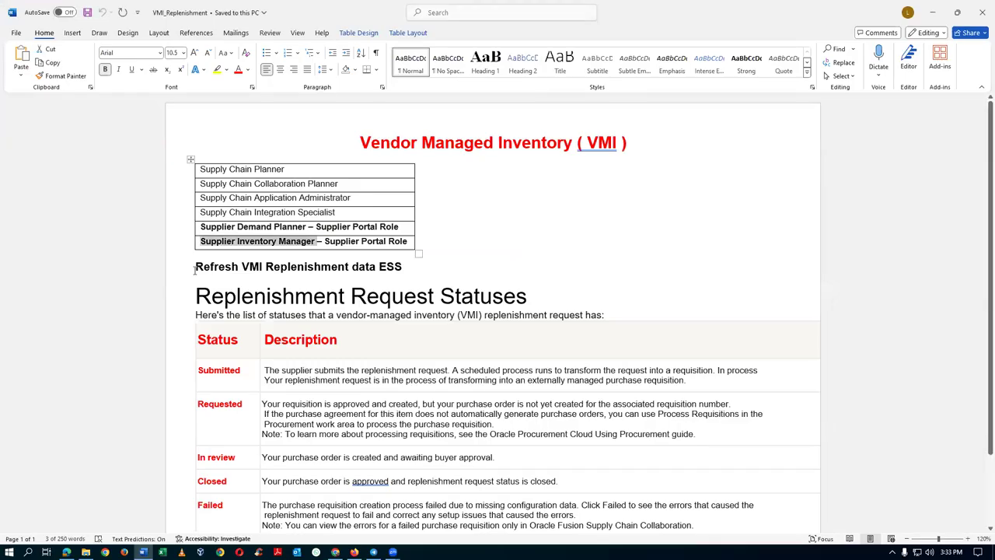
# Highlight the Refresh VMI Replenishment data heading in the notes, then return to the Oracle home page.
pyautogui.moveTo(196, 266); pyautogui.dragTo(376, 271)
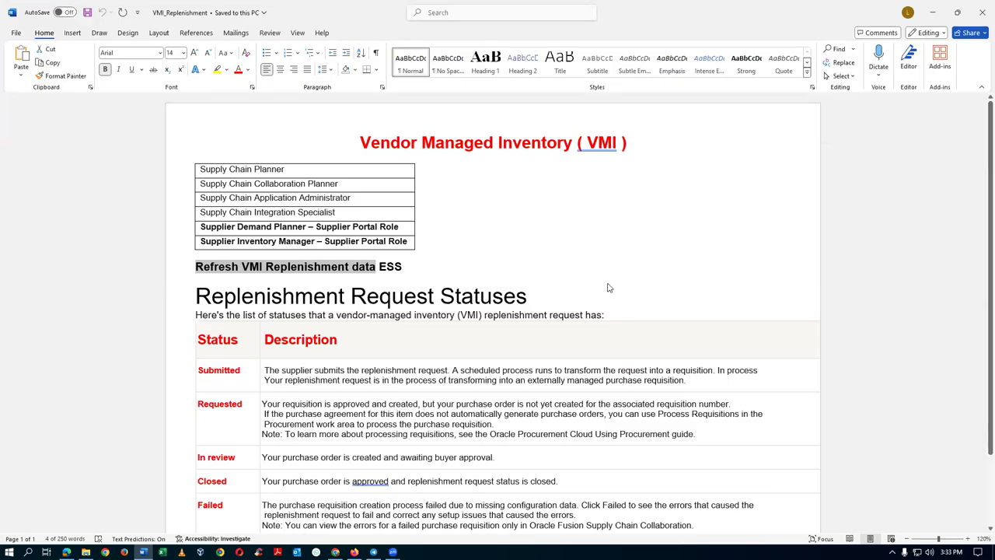
pyautogui.press('alt')
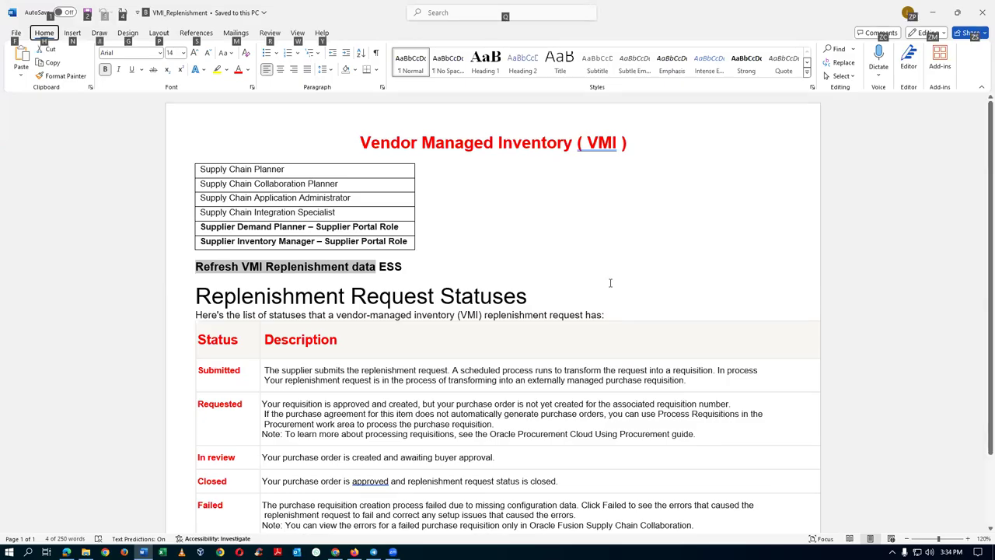
pyautogui.hotkey('alt', 'Tab')
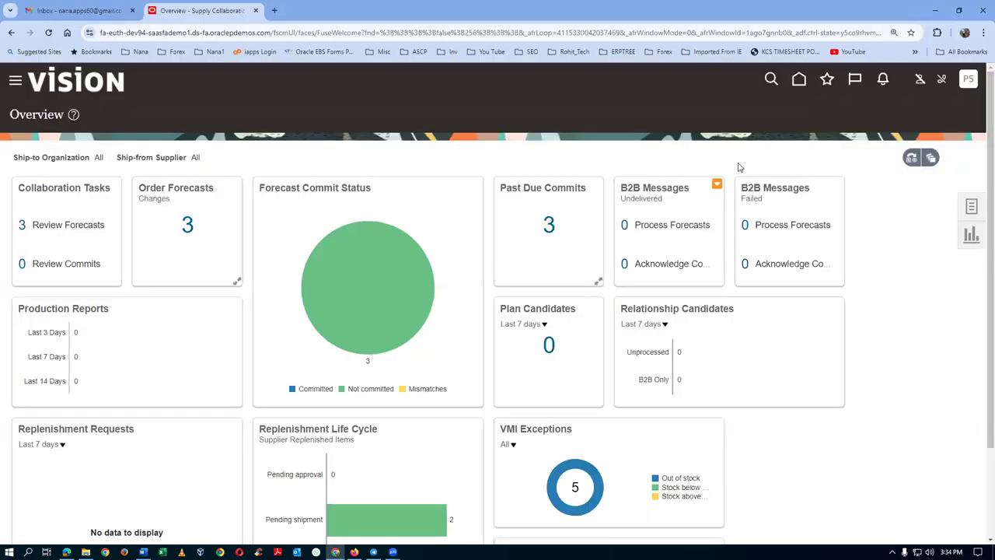
pyautogui.click(799, 80)
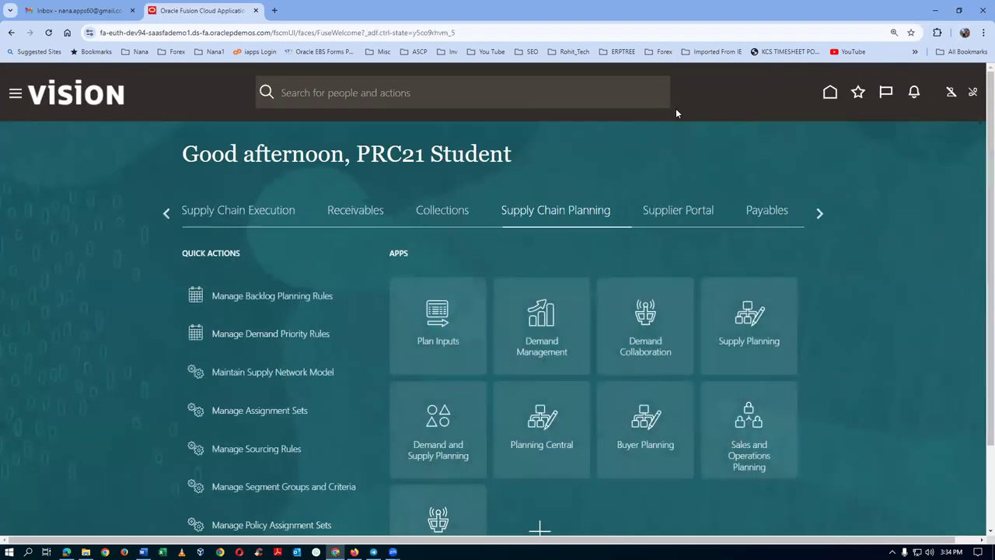
# Open Create Miscellaneous Transaction for organization 001 under Supply Chain Execution.
pyautogui.click(215, 218)
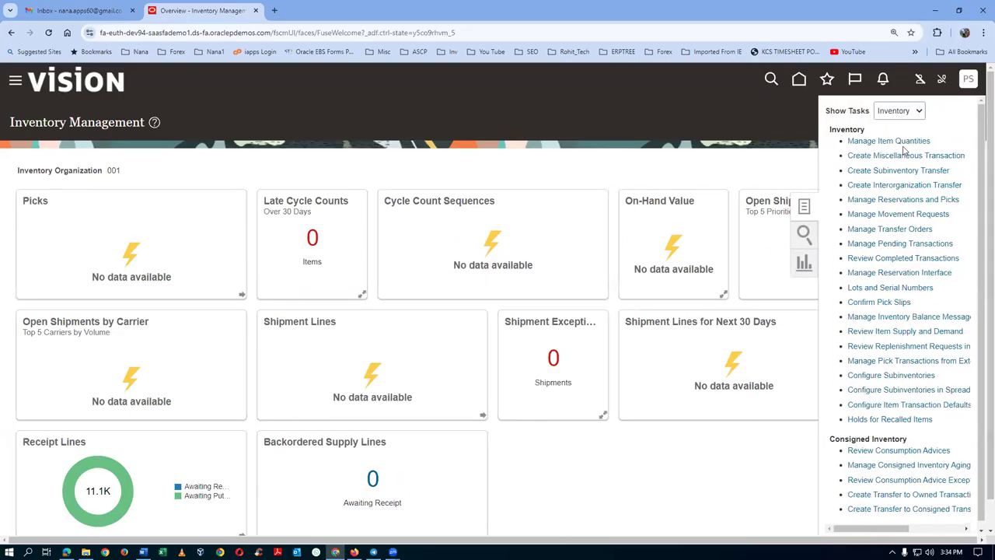
pyautogui.click(895, 156)
pyautogui.click(370, 243)
pyautogui.click(446, 242)
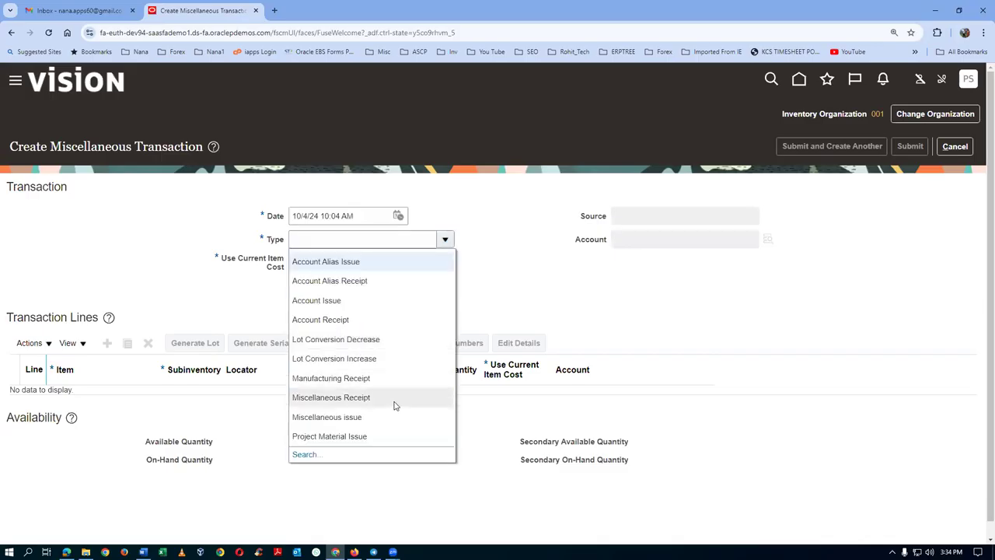
# Make it a Miscellaneous Receipt using account 101.10.22185.000.000.000 and current item cost.
pyautogui.click(395, 404)
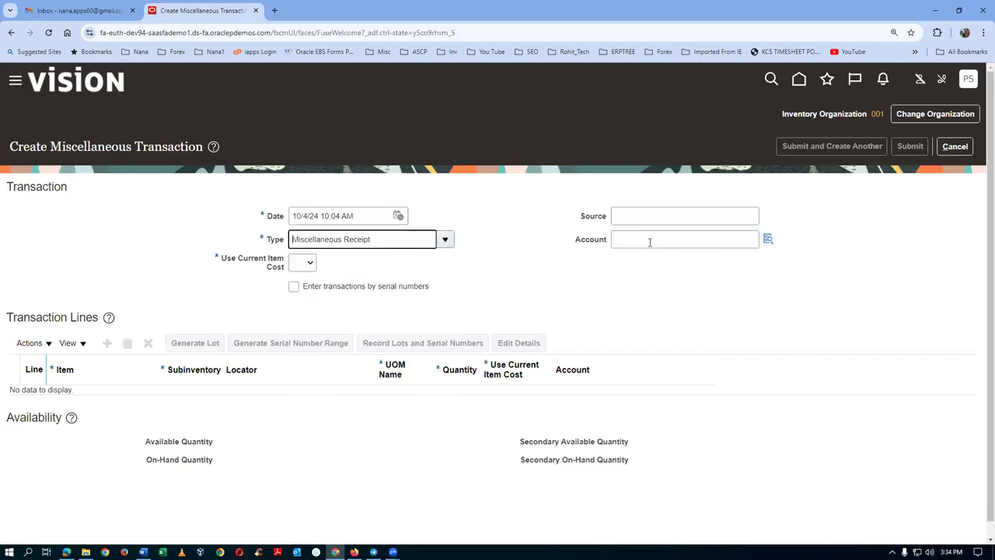
pyautogui.click(769, 240)
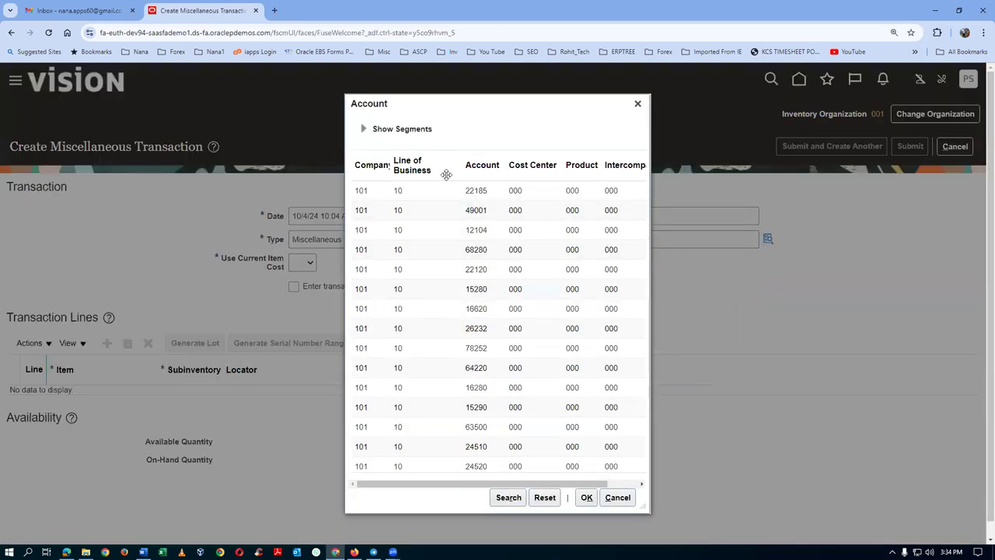
pyautogui.click(586, 498)
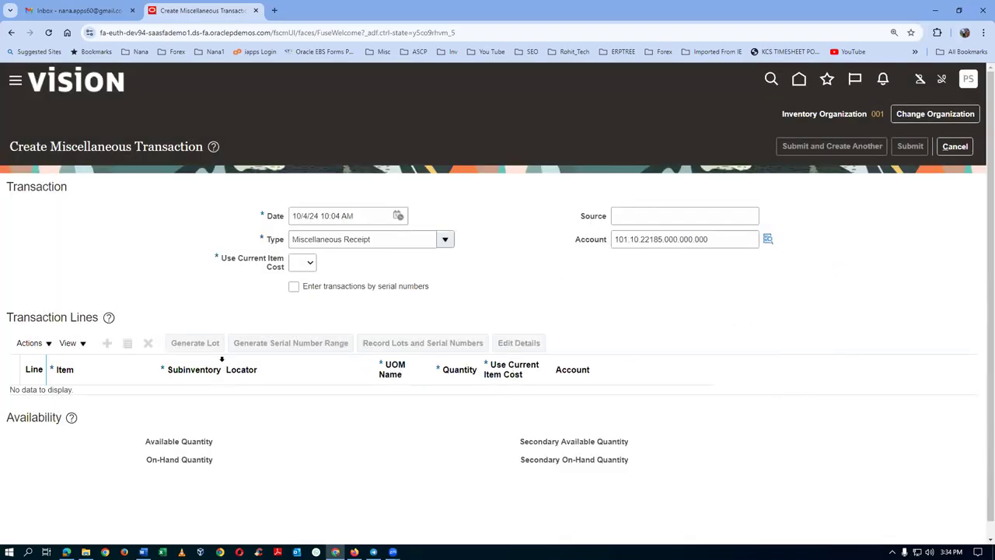
pyautogui.click(304, 268)
pyautogui.click(300, 304)
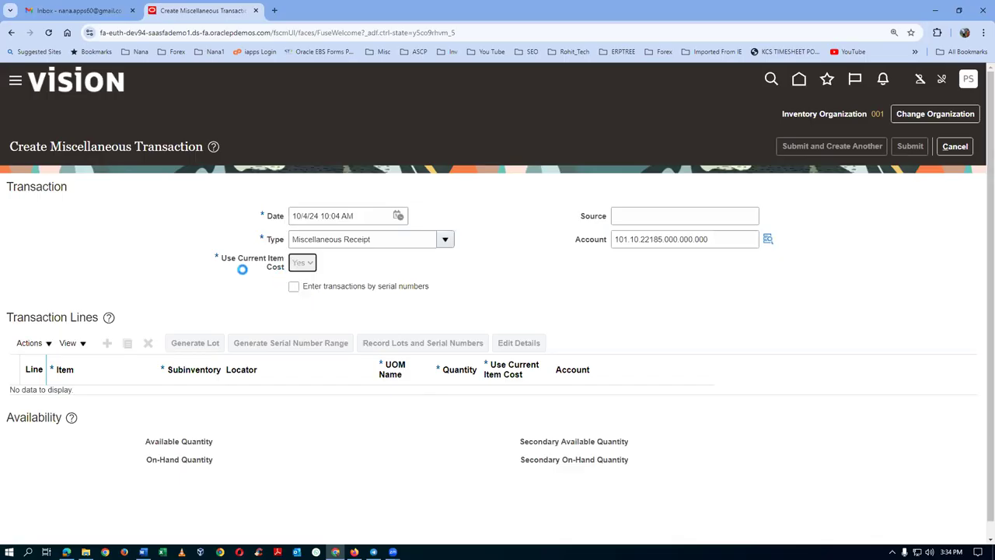
# Add a line for 75 of s01_vmi_item into Stores and submit the receipt.
pyautogui.click(107, 343)
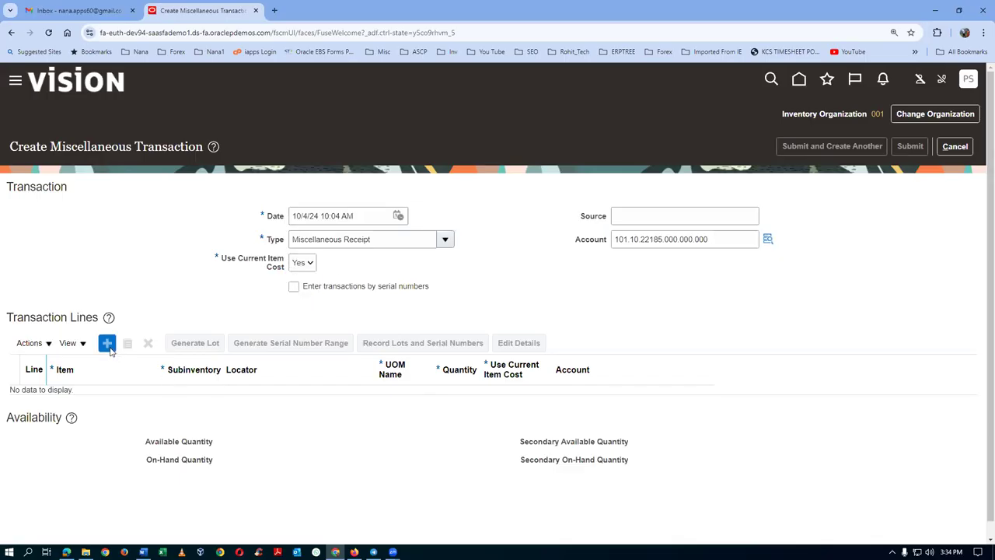
pyautogui.click(130, 400)
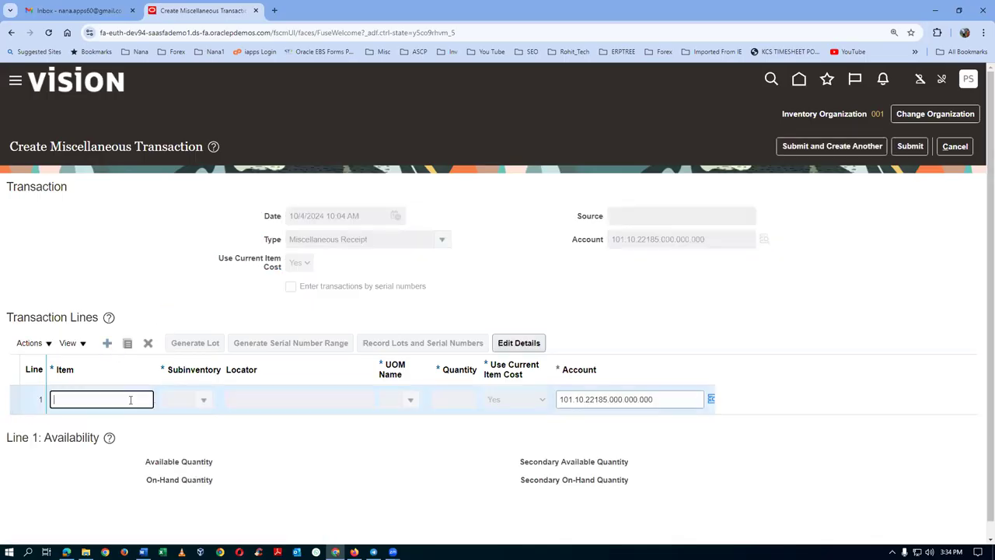
pyautogui.write('s01')
pyautogui.press('Tab')
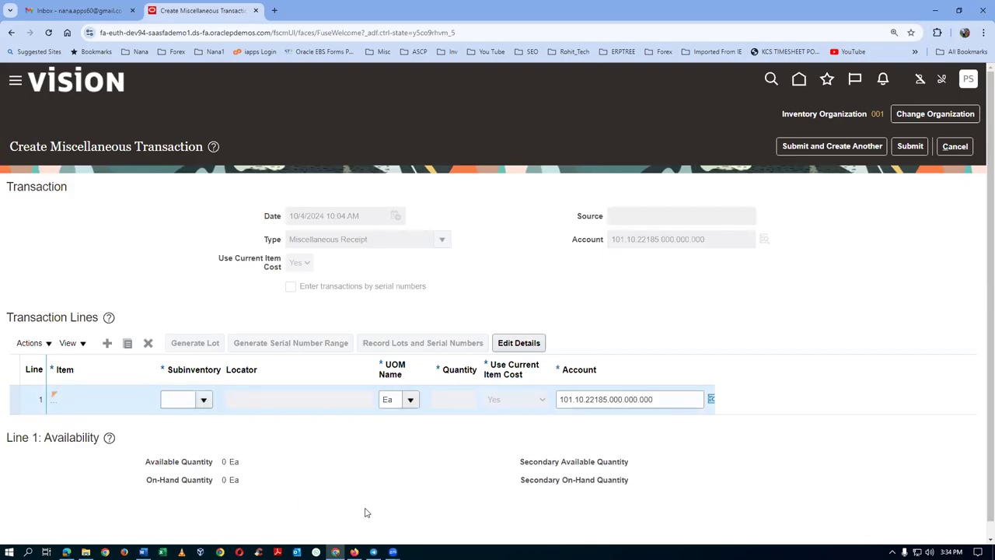
pyautogui.moveTo(157, 372); pyautogui.dragTo(178, 372)
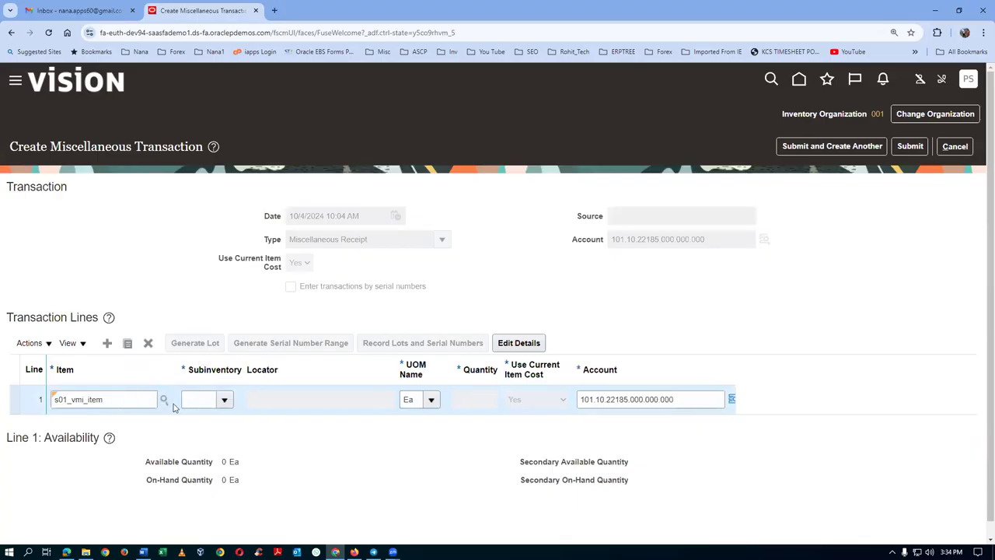
pyautogui.click(201, 401)
pyautogui.write('Stores')
pyautogui.press('Tab')
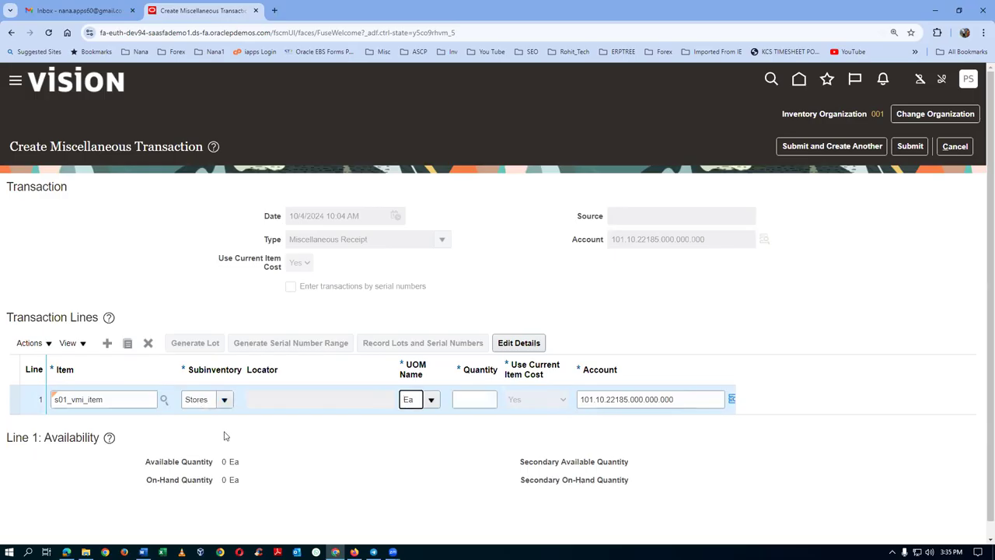
pyautogui.click(469, 401)
pyautogui.write('75')
pyautogui.press('Tab')
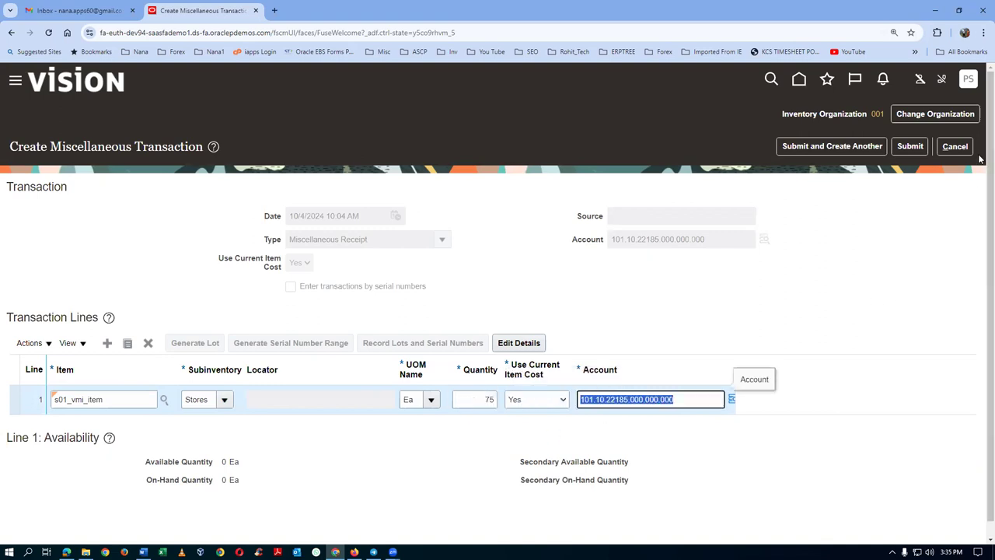
pyautogui.click(910, 146)
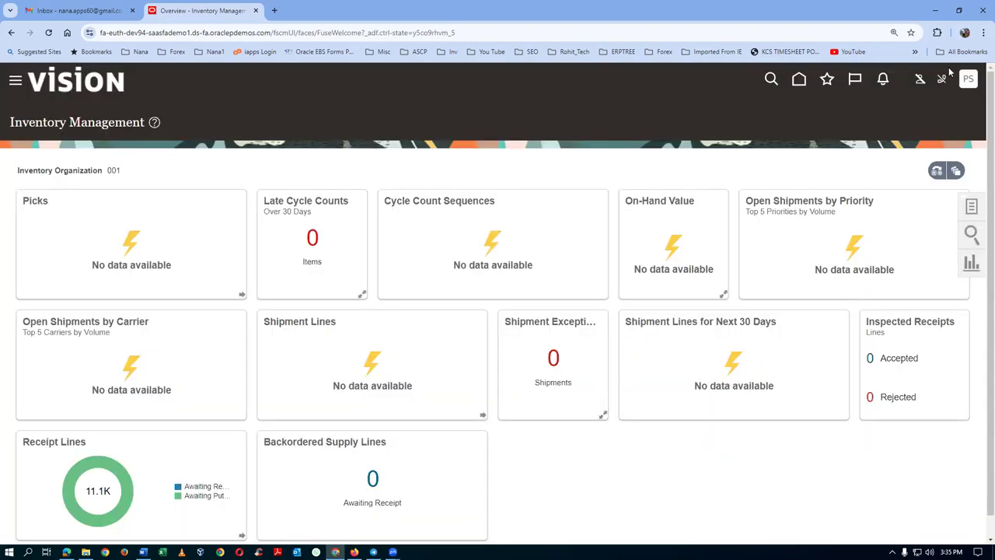
# Sign out of Oracle Fusion Cloud and sign back in.
pyautogui.click(939, 111)
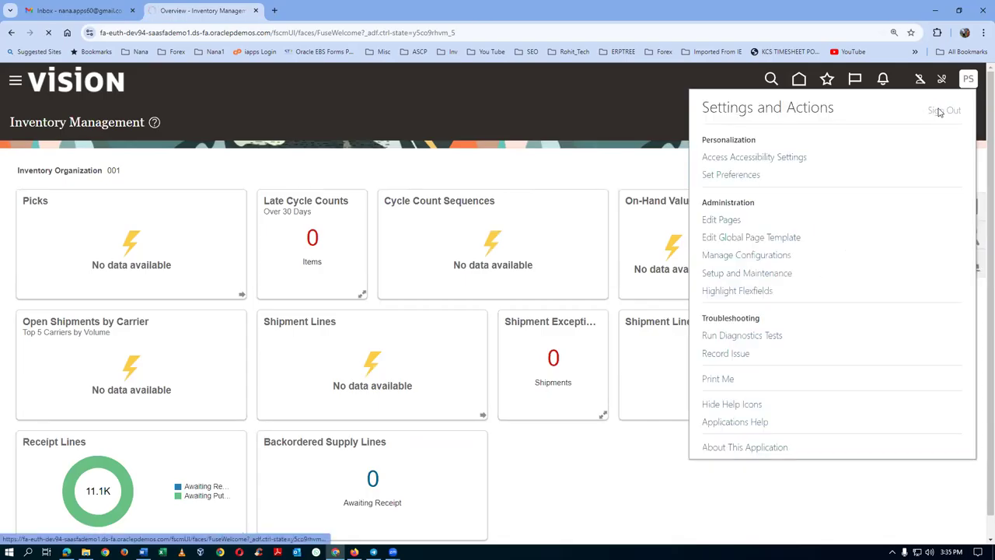
pyautogui.click(489, 276)
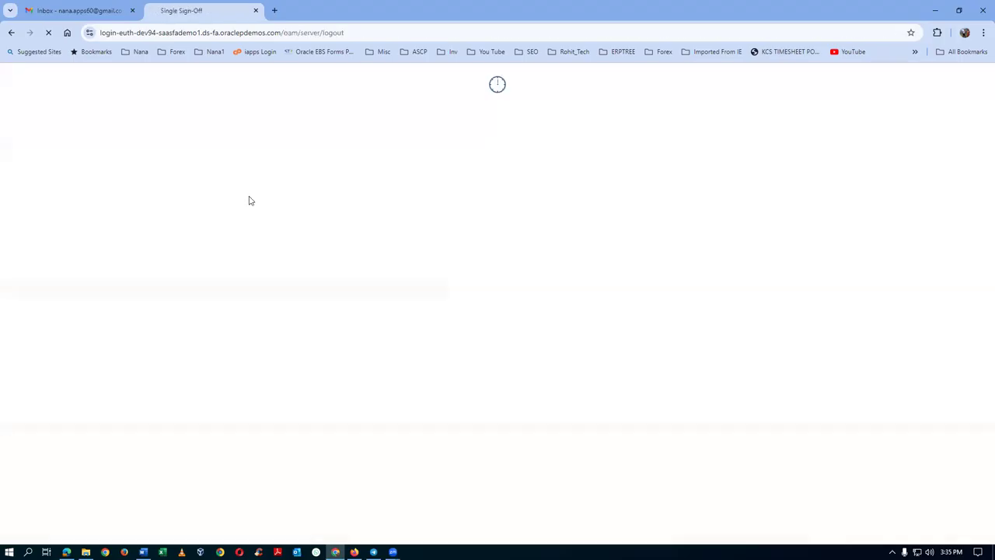
pyautogui.click(442, 336)
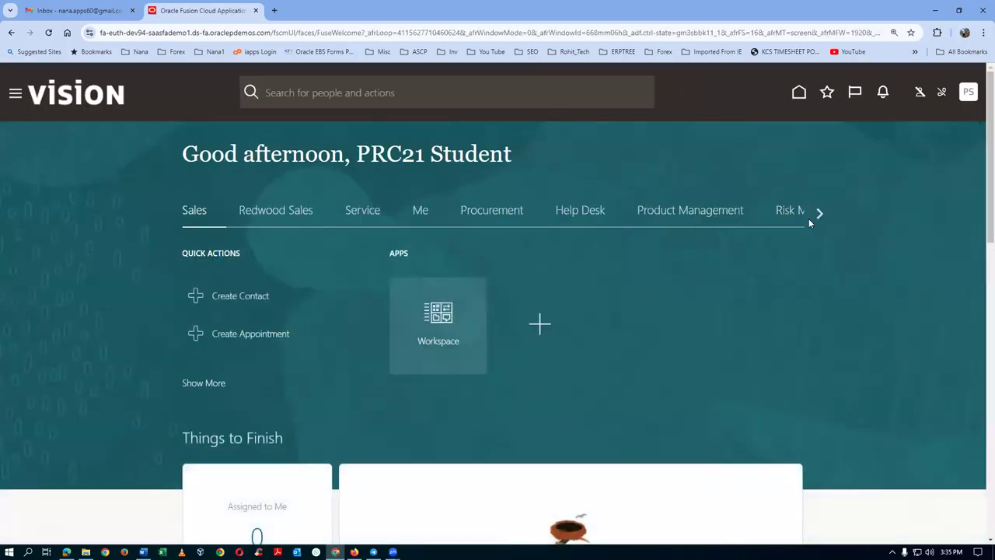
# Scroll the app groups to Tools and open Scheduled Processes.
pyautogui.click(818, 211)
pyautogui.click(819, 211)
pyautogui.click(819, 211)
pyautogui.click(818, 212)
pyautogui.click(818, 212)
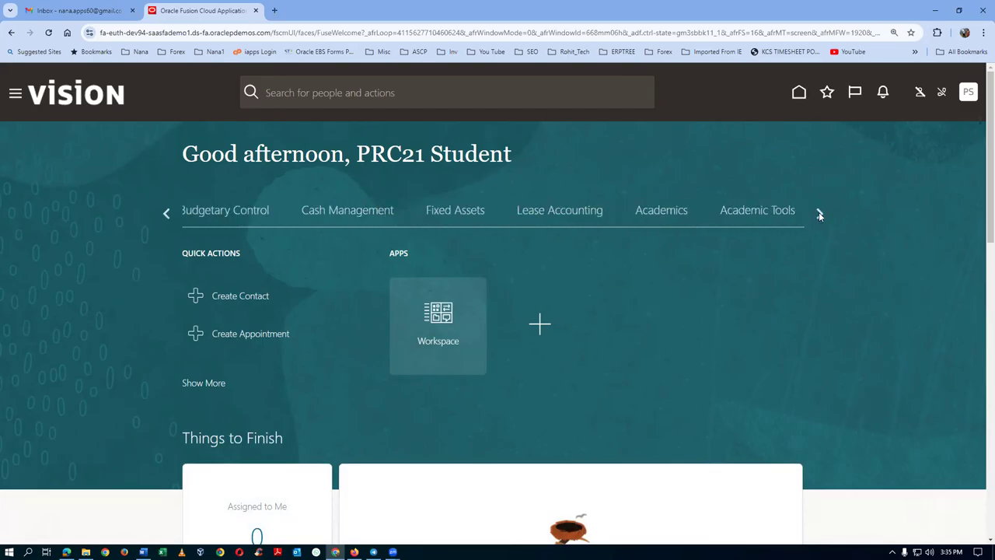
pyautogui.click(818, 213)
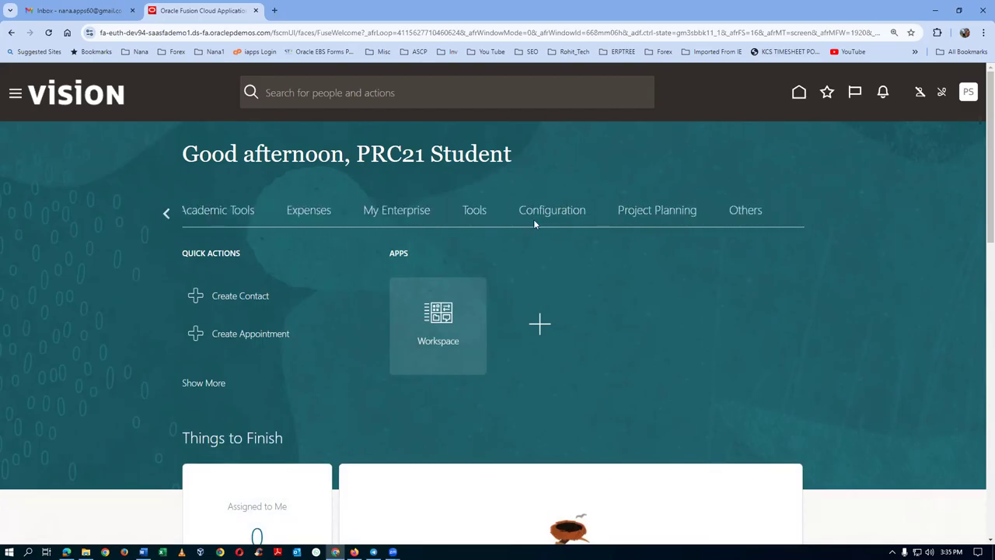
pyautogui.click(472, 213)
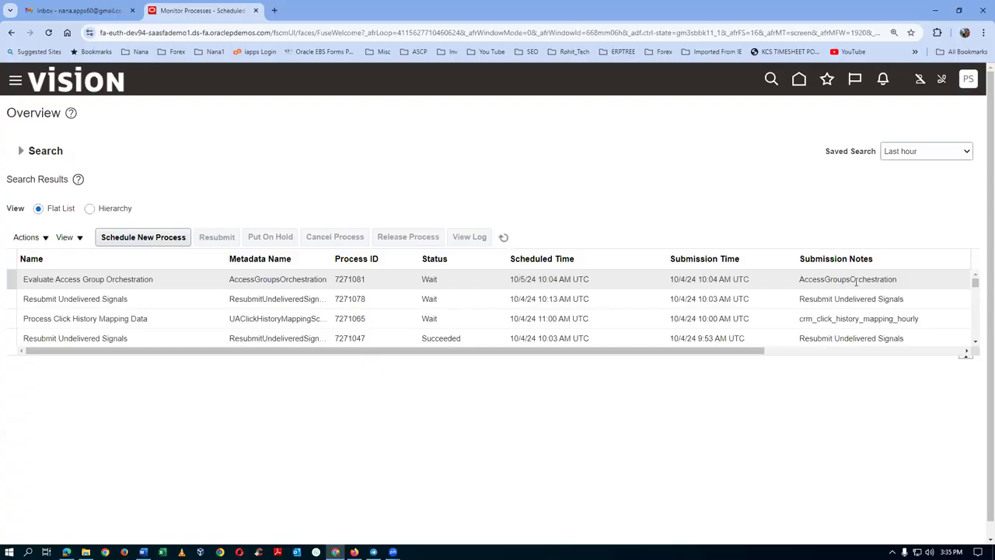
pyautogui.hotkey('alt', 'Tab')
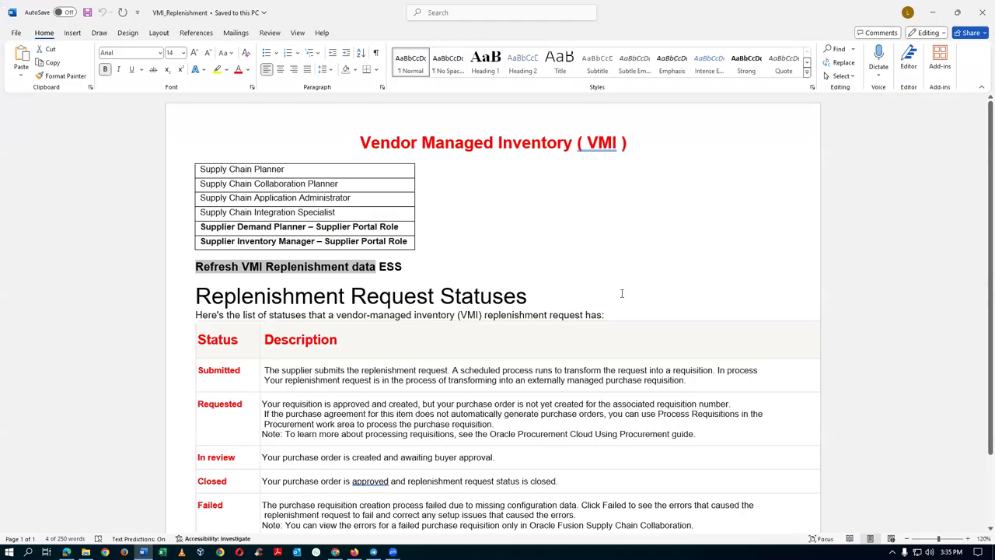
# Select and copy 'Refresh VMI Replenishment data' from the Word notes.
pyautogui.click(243, 291)
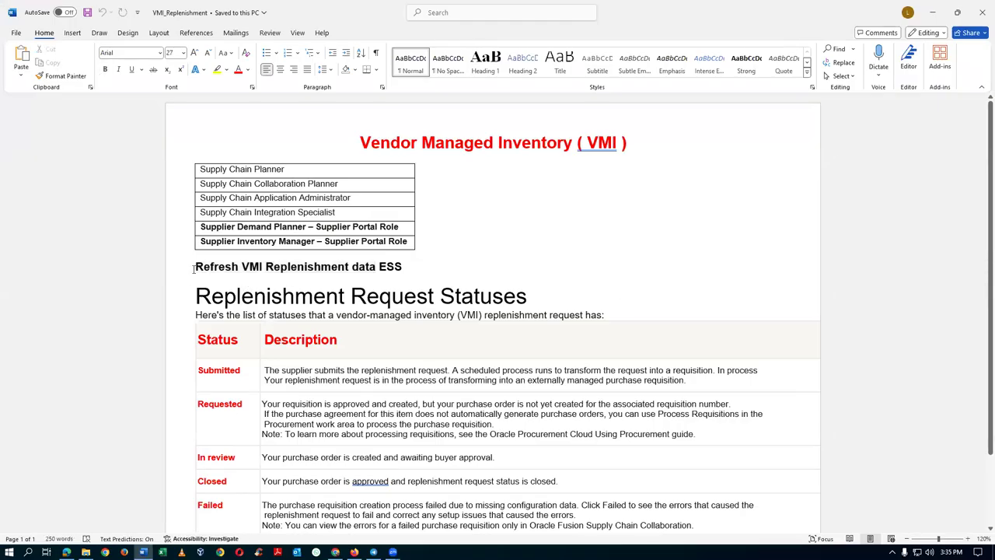
pyautogui.moveTo(195, 268); pyautogui.dragTo(343, 272)
pyautogui.moveTo(349, 271); pyautogui.dragTo(377, 274)
pyautogui.hotkey('ctrl', 'c')
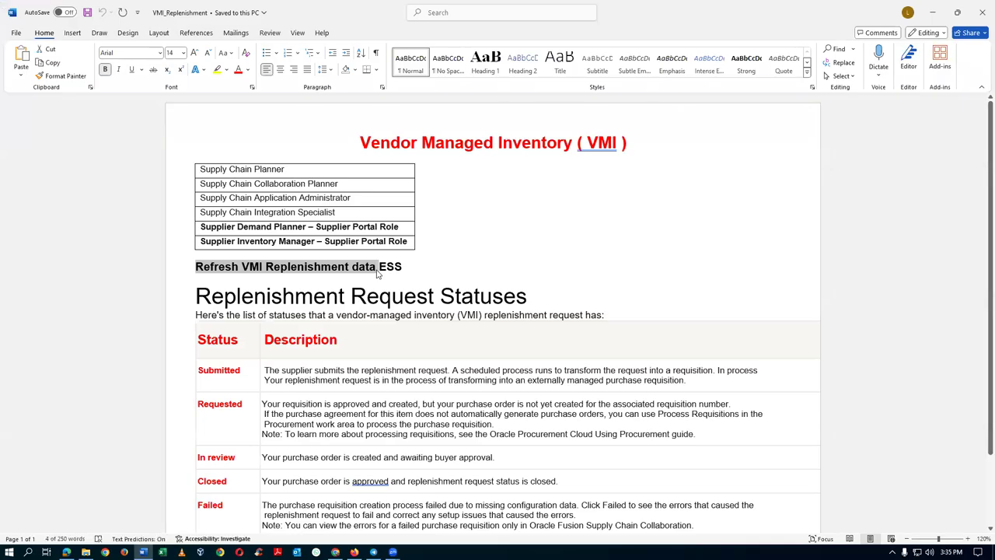
pyautogui.hotkey('alt', 'Tab')
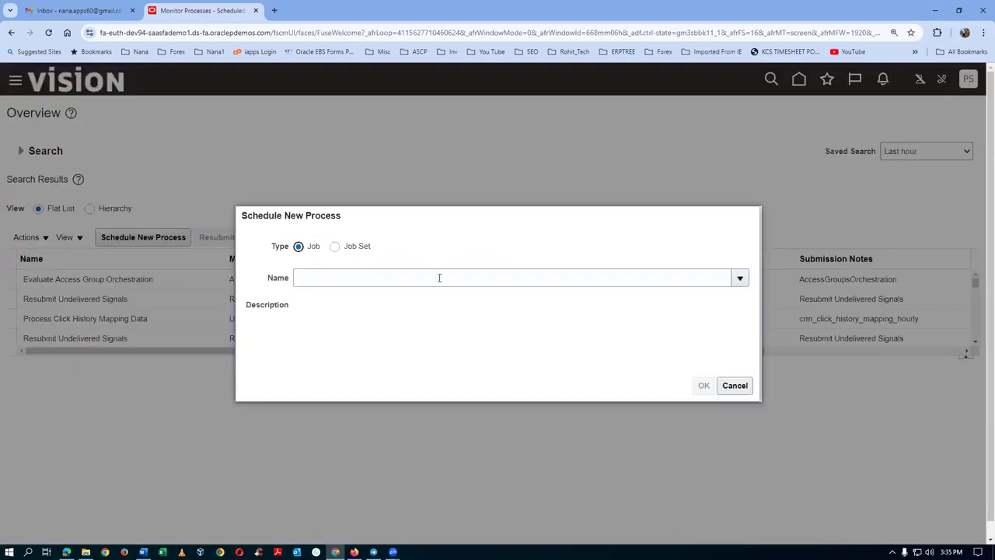
# Schedule Refresh VMI Replenishment Data with default parameters, submitted as process 7271085.
pyautogui.click(439, 278)
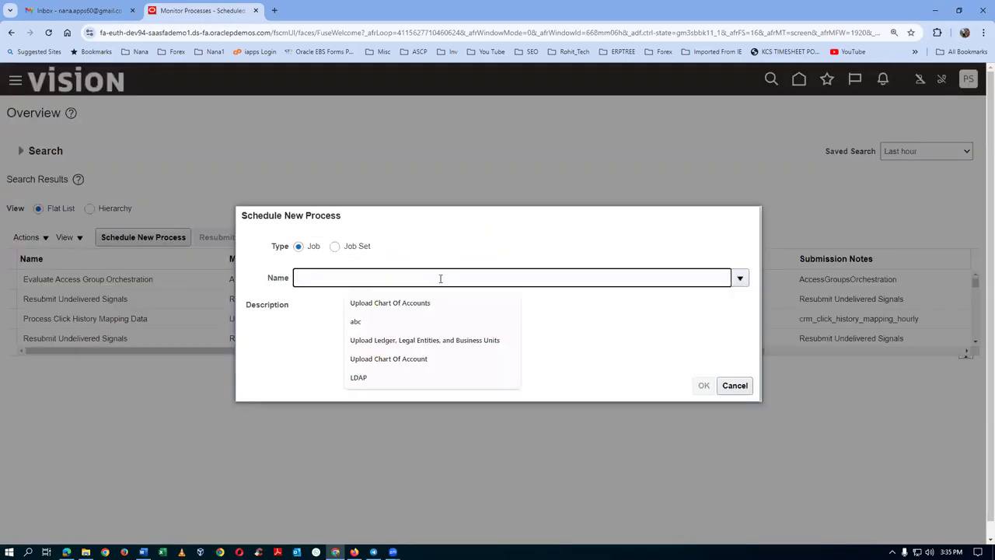
pyautogui.hotkey('ctrl', 'v')
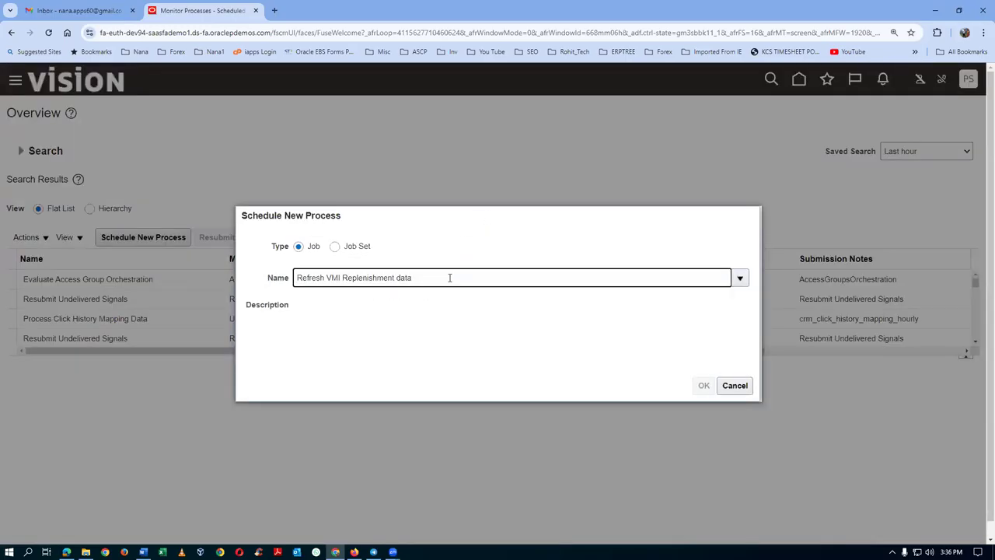
pyautogui.click(438, 322)
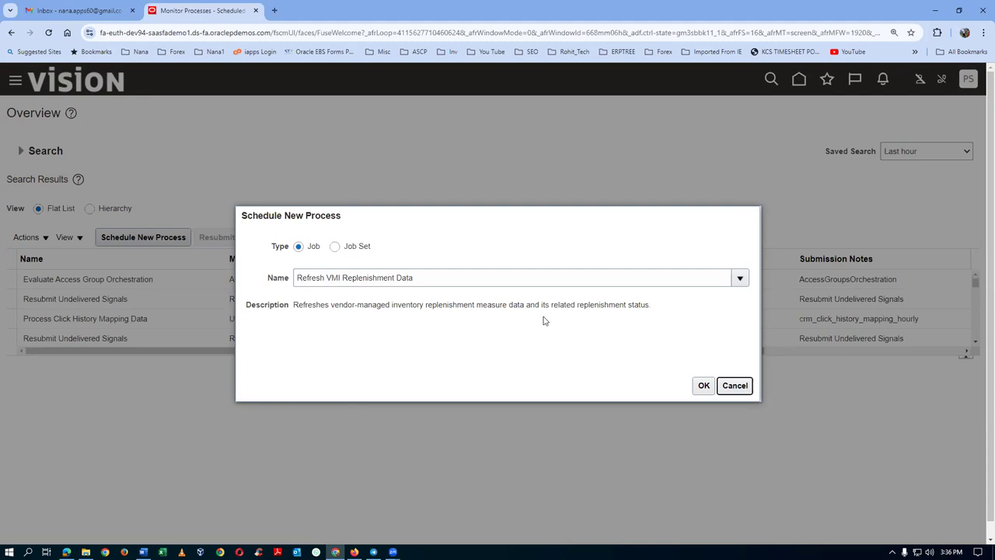
pyautogui.click(706, 389)
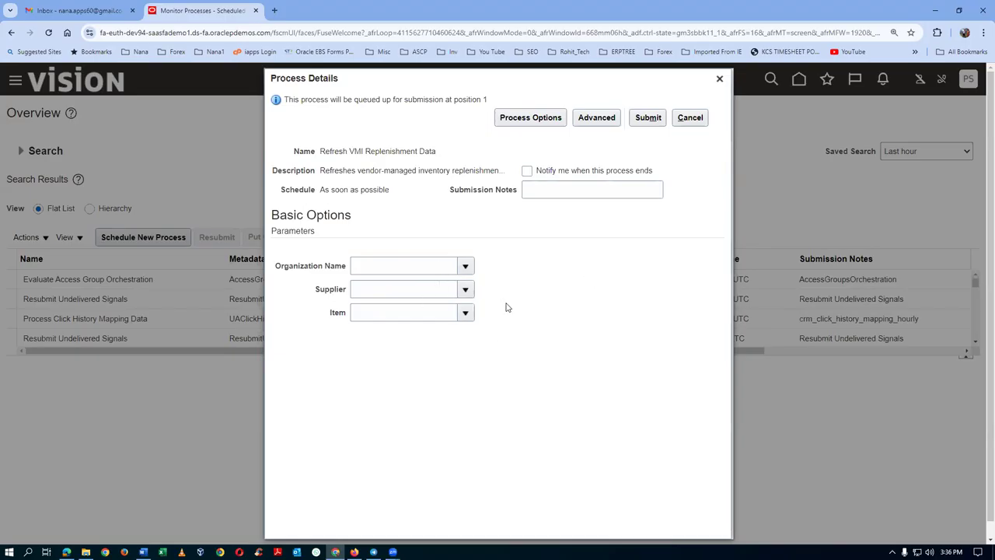
pyautogui.click(647, 117)
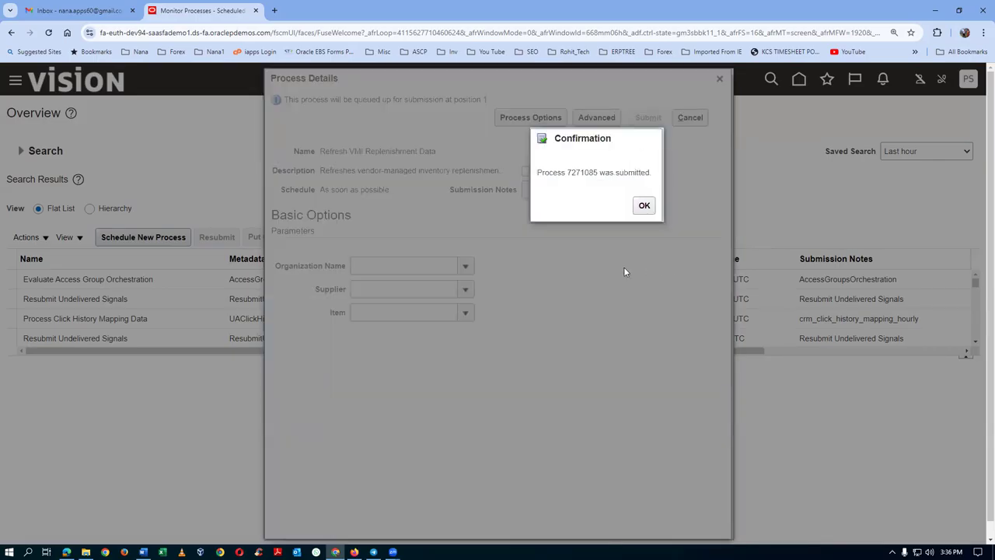
pyautogui.click(642, 208)
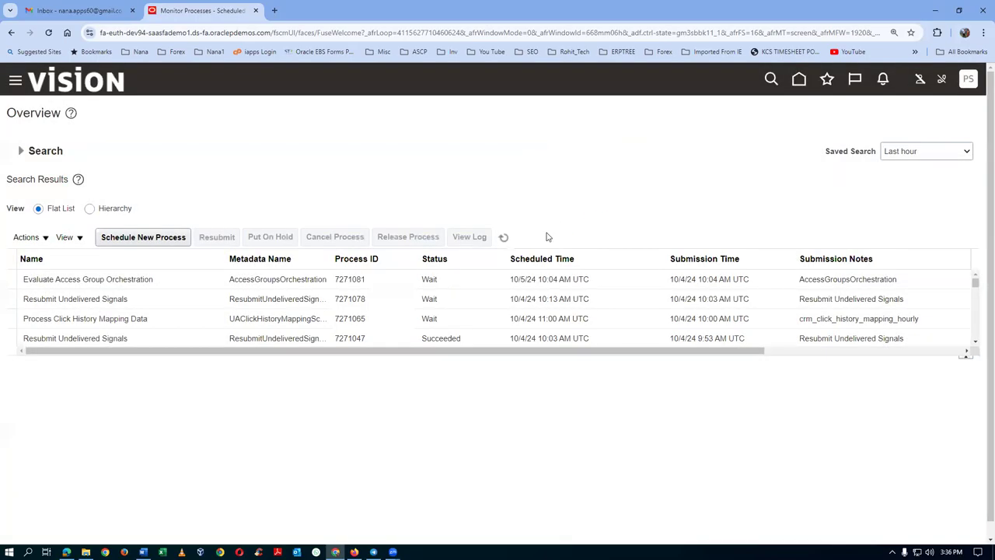
# Refresh the process list until process 7271085 shows Succeeded.
pyautogui.click(504, 240)
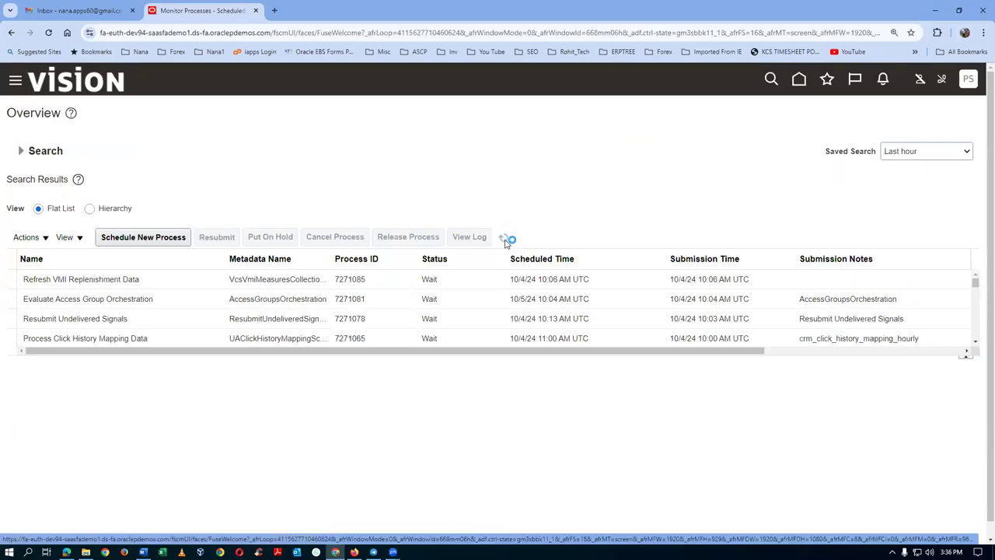
pyautogui.click(505, 241)
pyautogui.click(66, 552)
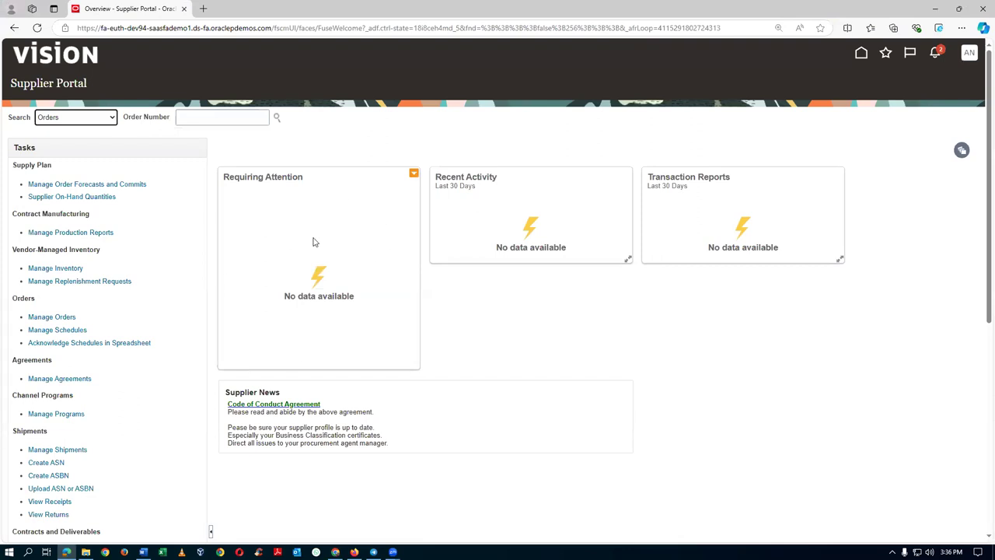
pyautogui.hotkey('alt', 'Tab')
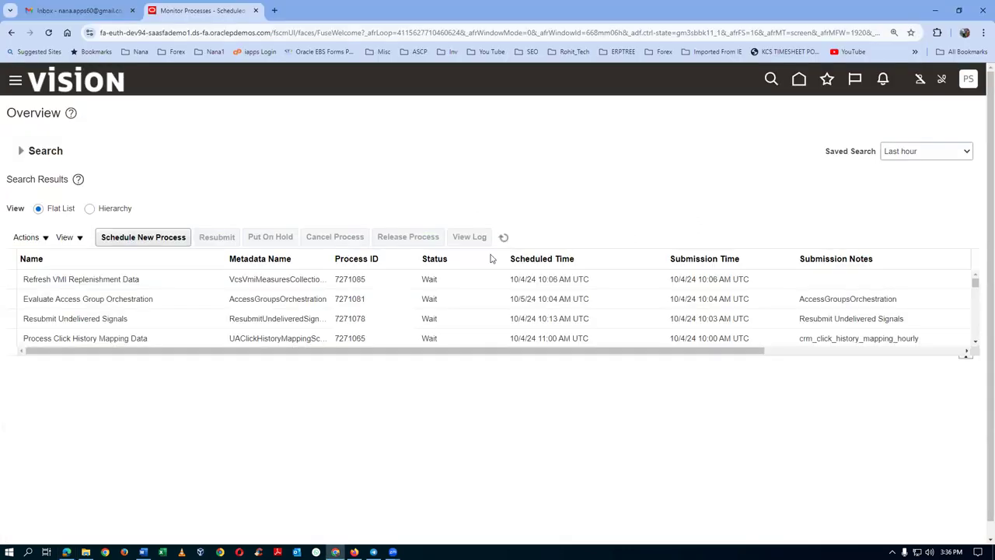
pyautogui.click(504, 239)
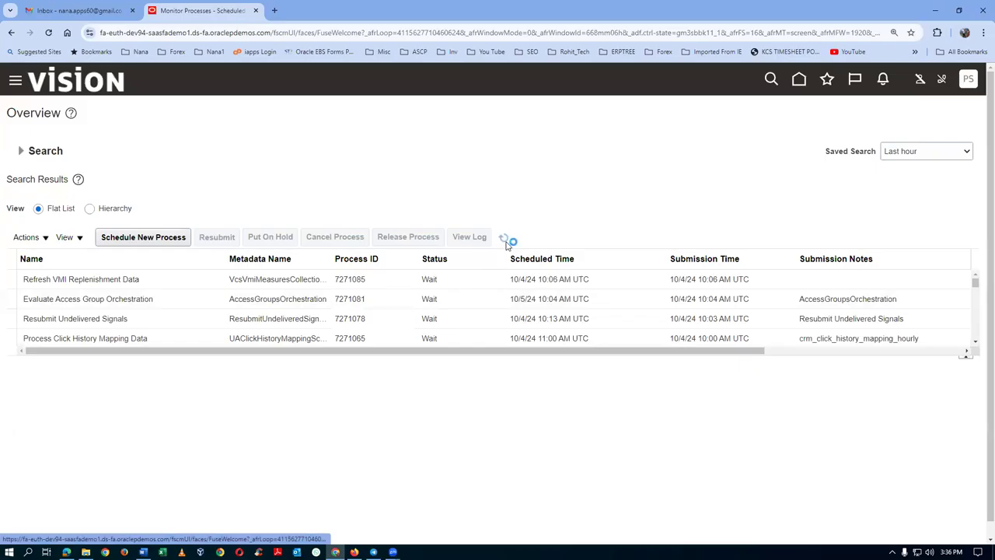
pyautogui.click(505, 241)
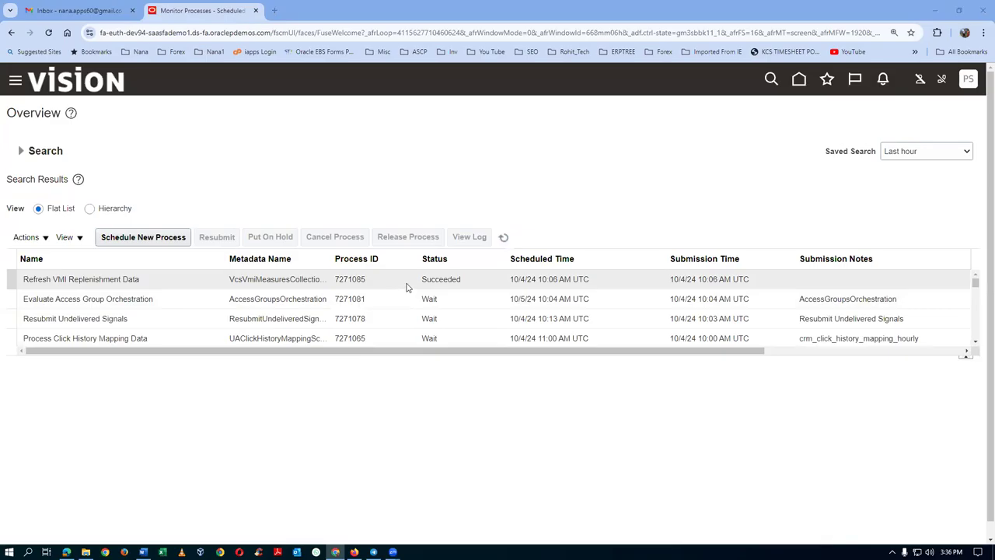
pyautogui.hotkey('alt', 'Tab')
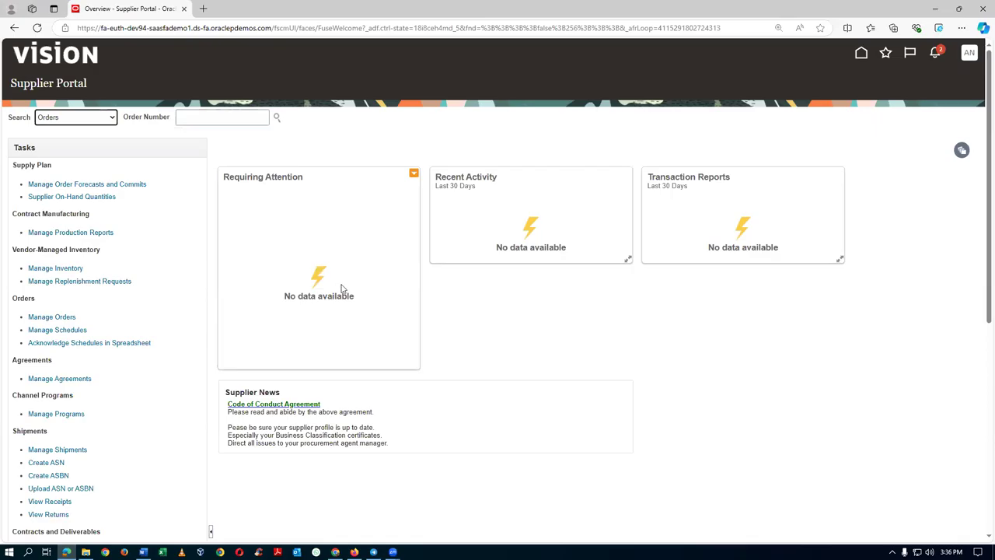
# Sign out of the Supplier Portal, confirm, and sign back in with the supplier credentials.
pyautogui.click(970, 53)
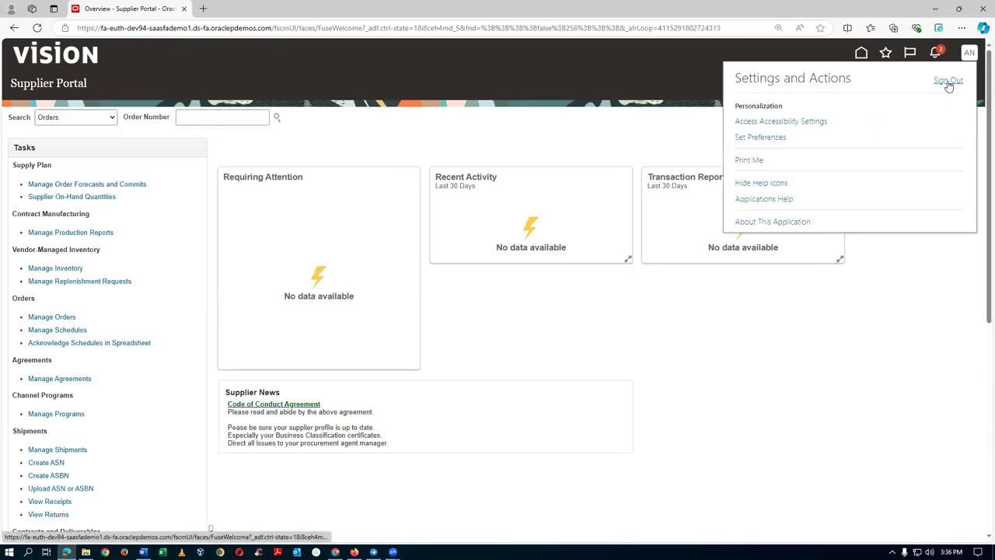
pyautogui.click(946, 80)
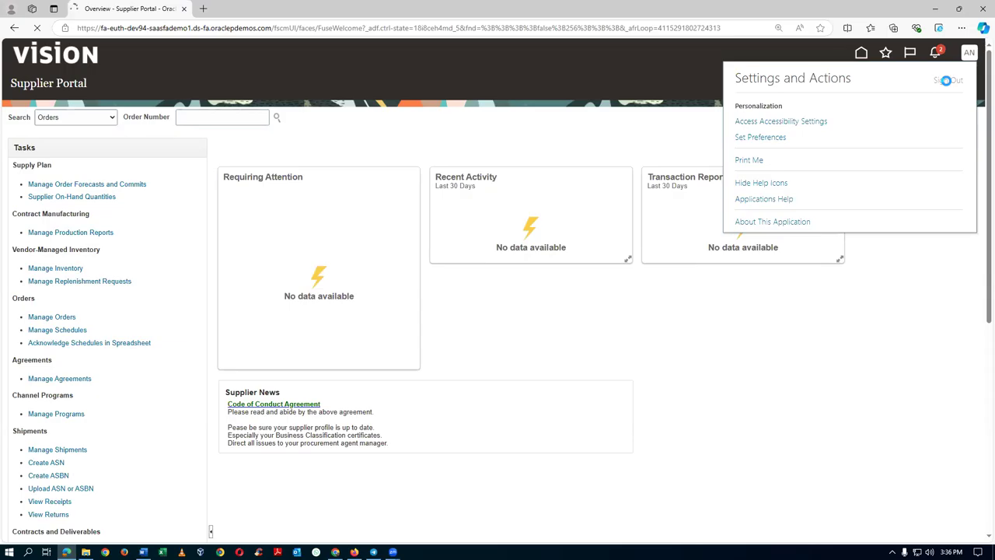
pyautogui.click(469, 256)
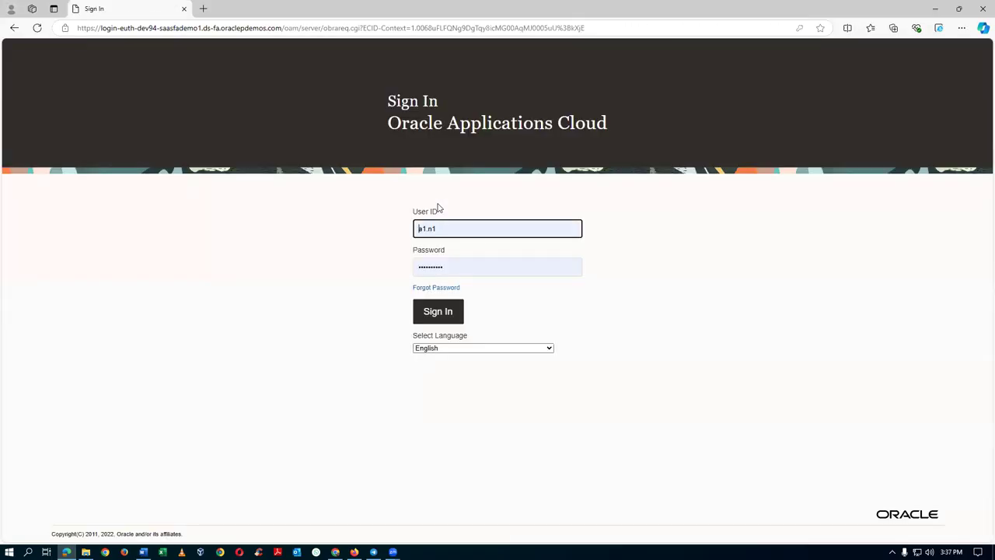
pyautogui.click(426, 313)
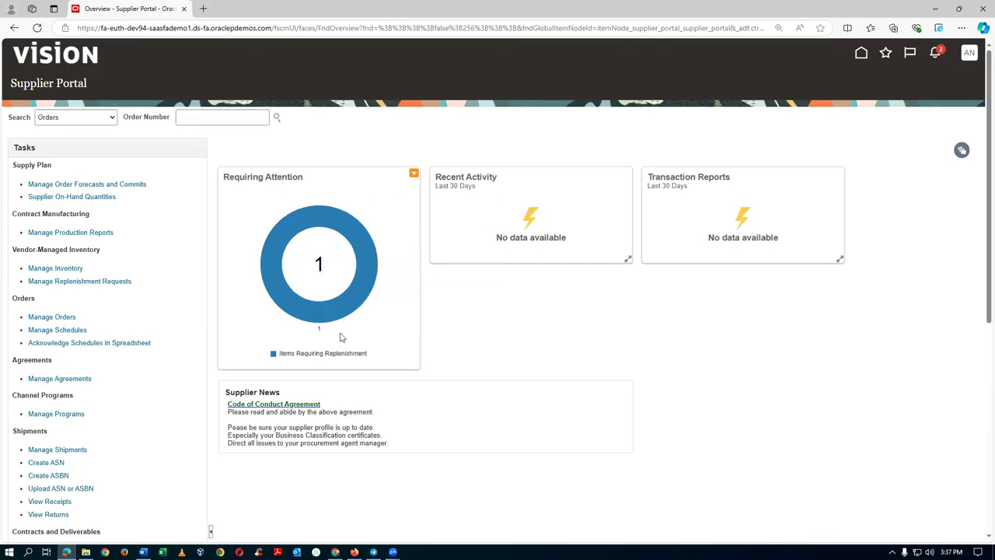
pyautogui.moveTo(332, 220)
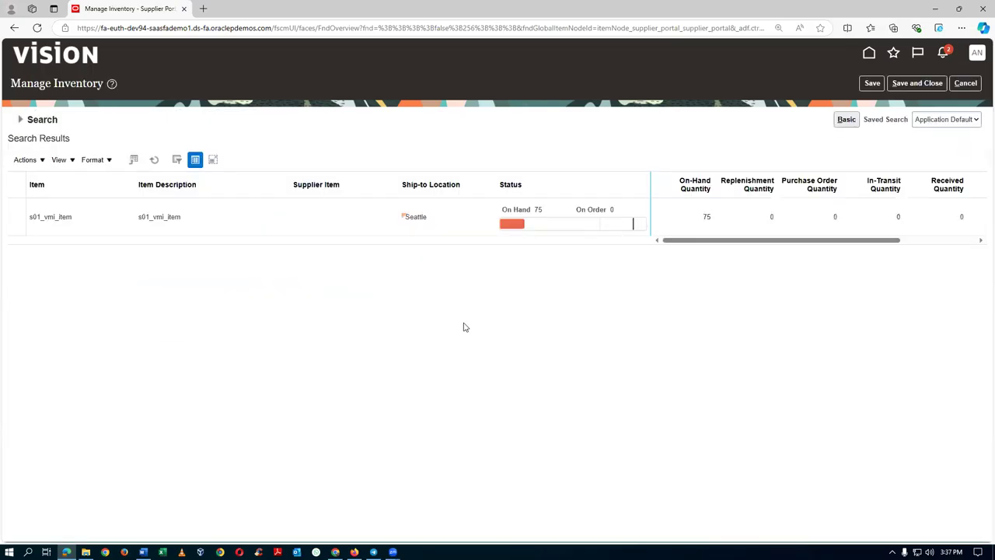
pyautogui.moveTo(503, 221)
pyautogui.moveTo(710, 244); pyautogui.dragTo(822, 246)
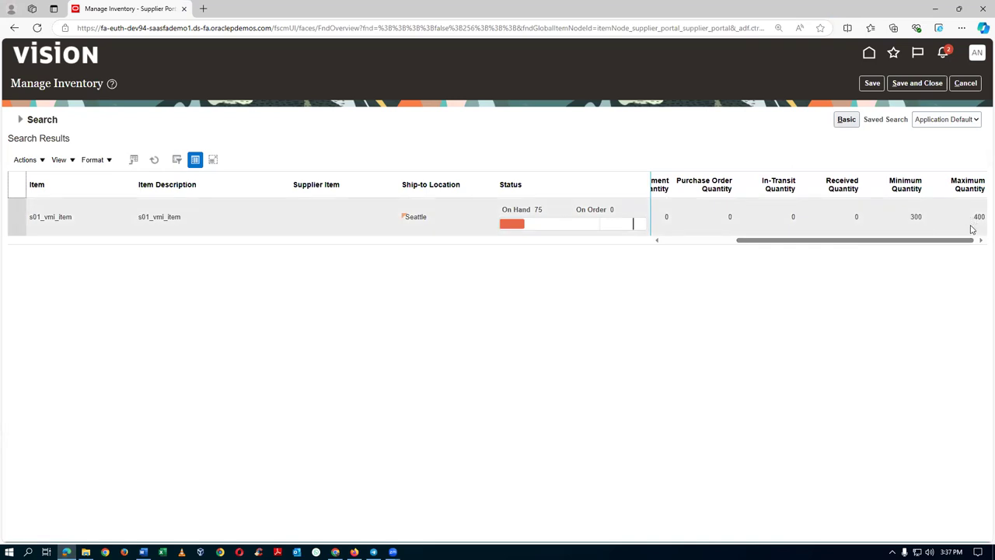
pyautogui.moveTo(825, 242); pyautogui.dragTo(910, 248)
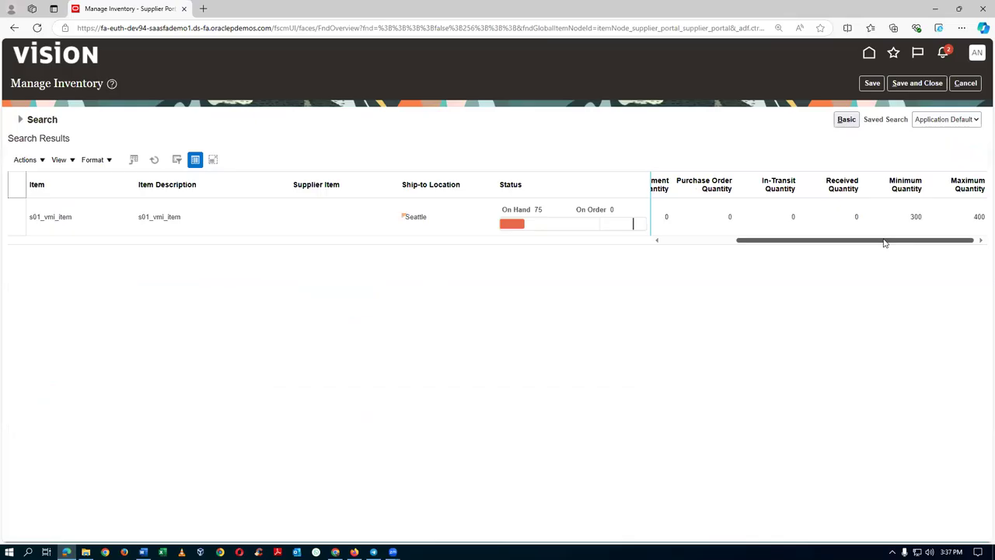
pyautogui.moveTo(883, 242); pyautogui.dragTo(863, 259)
pyautogui.moveTo(861, 243); pyautogui.dragTo(813, 249)
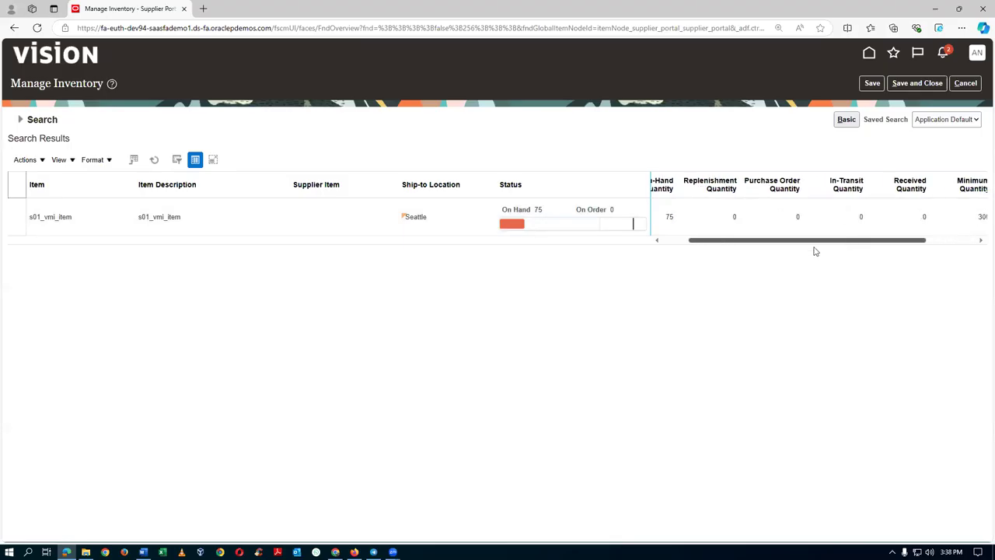
pyautogui.click(956, 83)
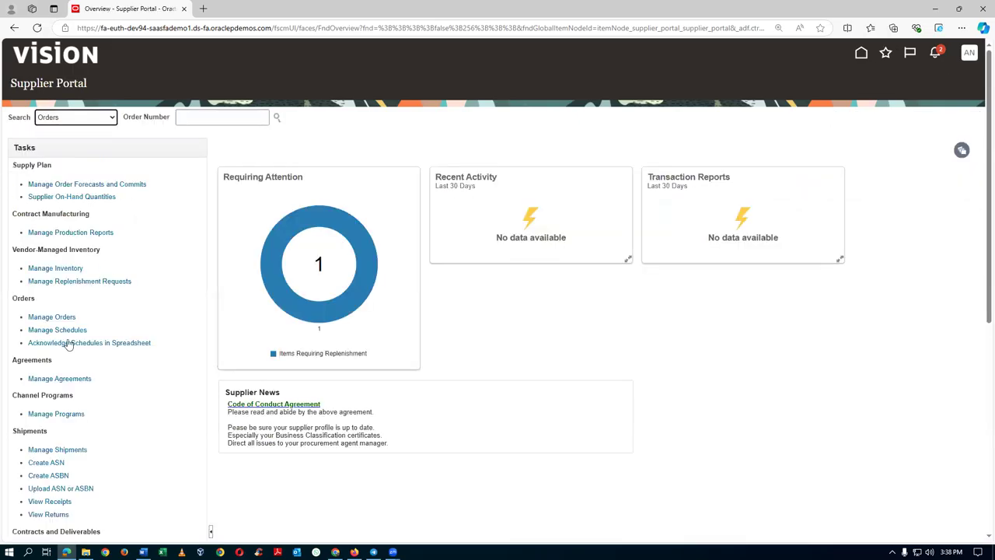
pyautogui.click(55, 267)
pyautogui.click(165, 141)
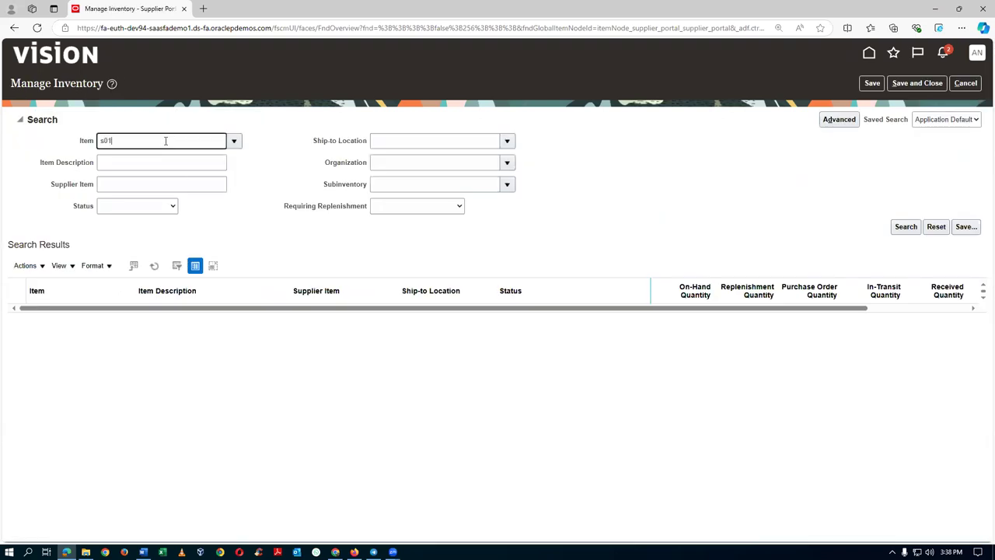
pyautogui.press('Tab')
pyautogui.click(234, 140)
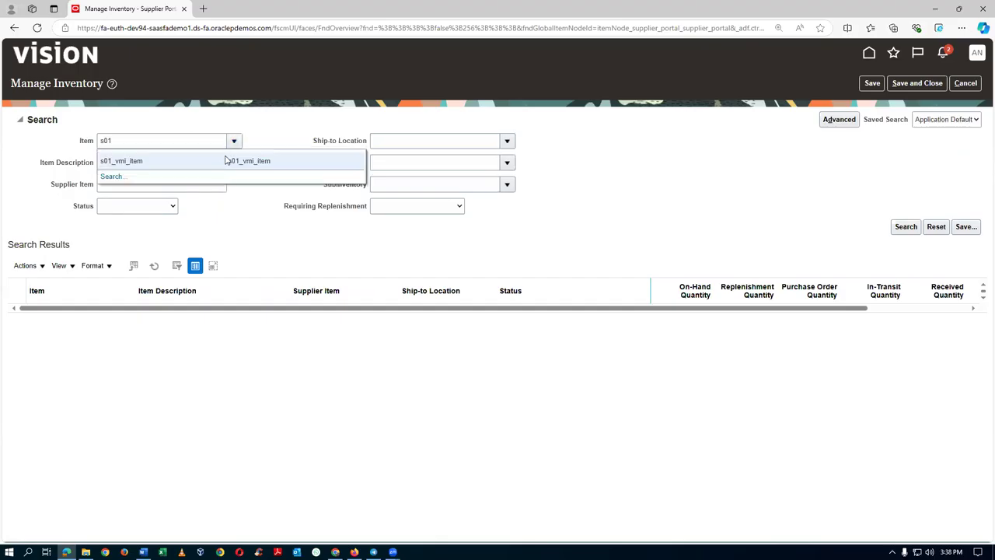
pyautogui.click(232, 160)
pyautogui.click(906, 226)
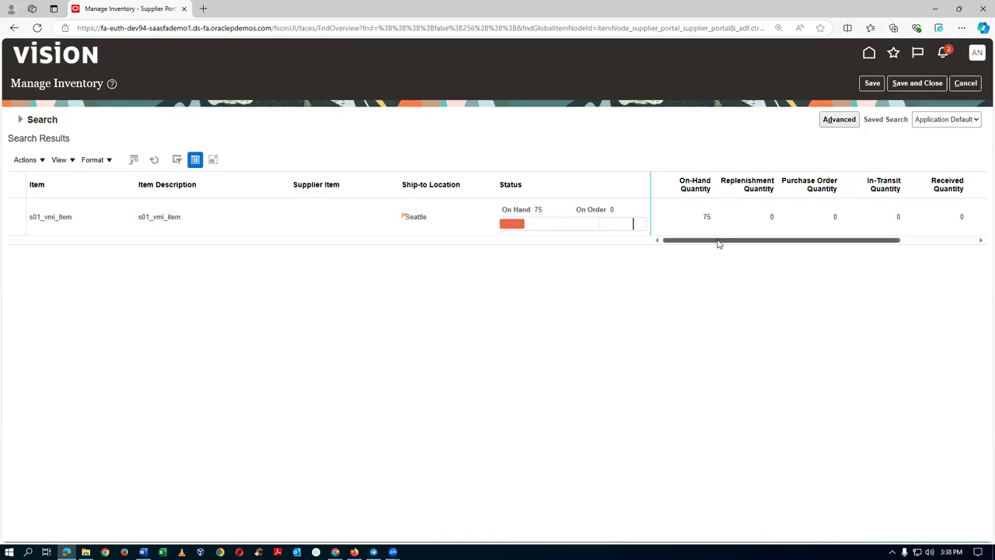
pyautogui.moveTo(718, 241); pyautogui.dragTo(819, 257)
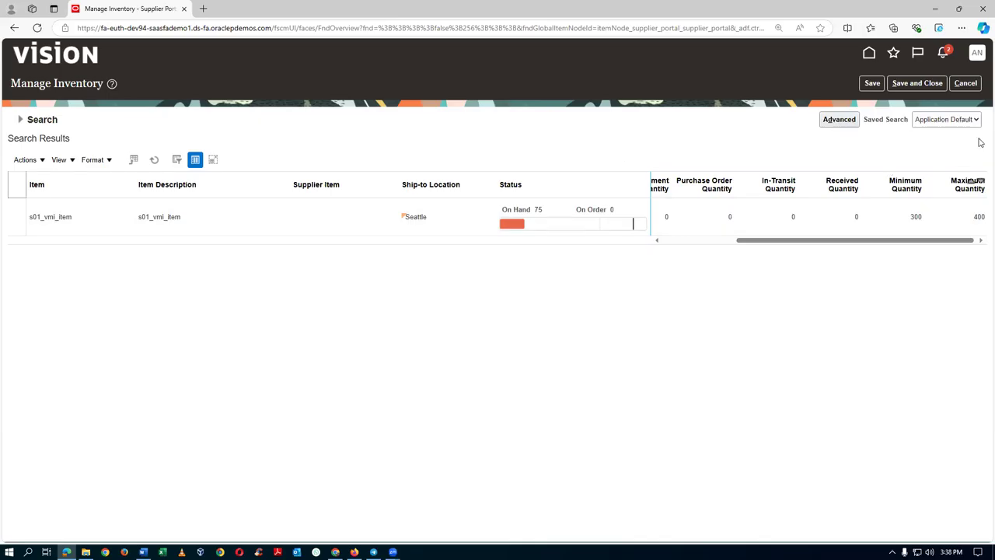
pyautogui.click(964, 85)
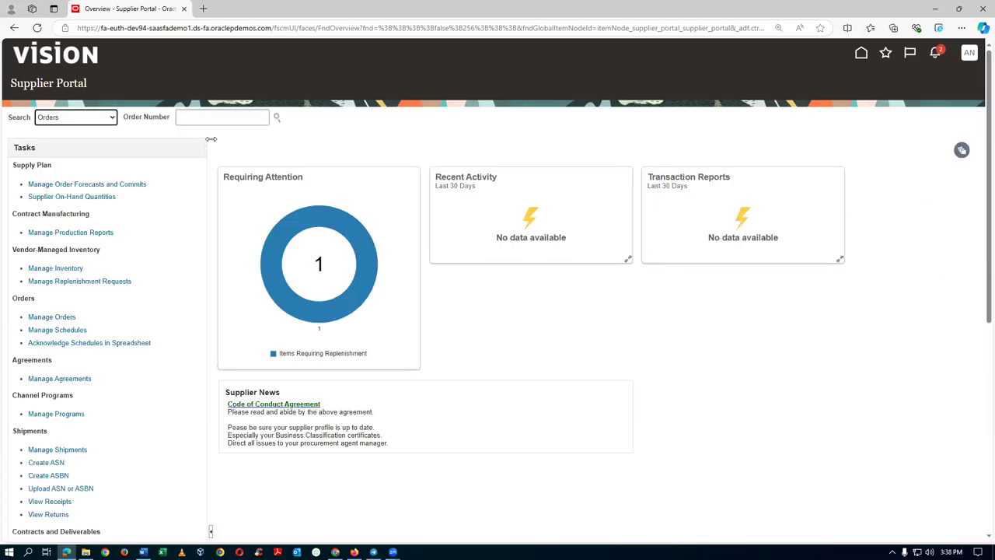
# Start a replenishment request for s01_vmi_item from Site 1, quantity 250, note 'Low stock'.
pyautogui.click(59, 283)
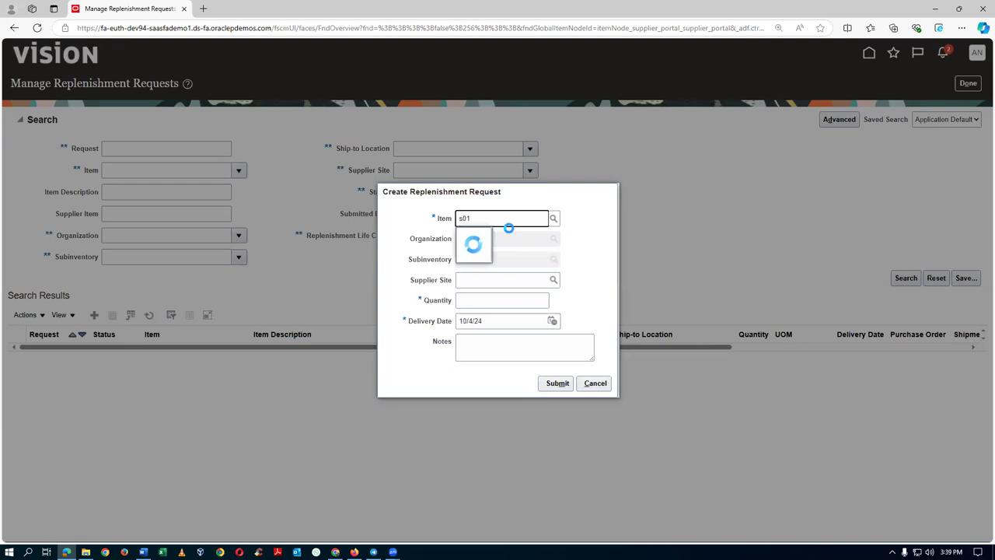
pyautogui.click(503, 237)
pyautogui.click(503, 238)
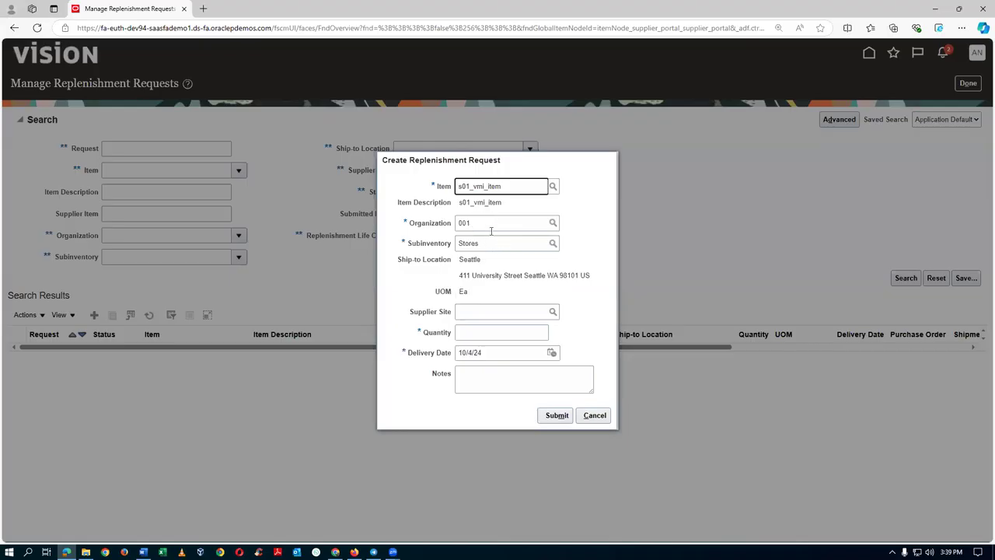
pyautogui.click(552, 312)
pyautogui.click(645, 304)
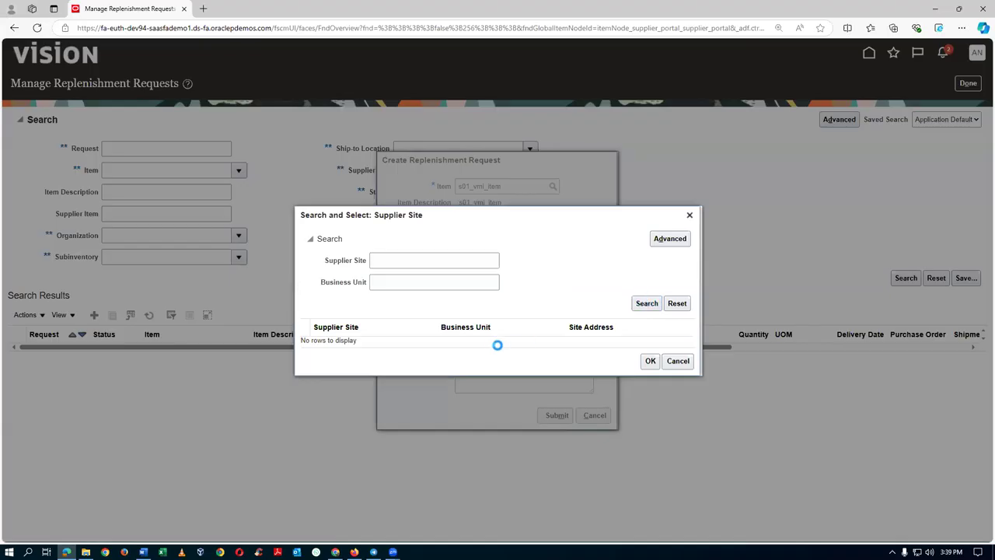
pyautogui.click(649, 368)
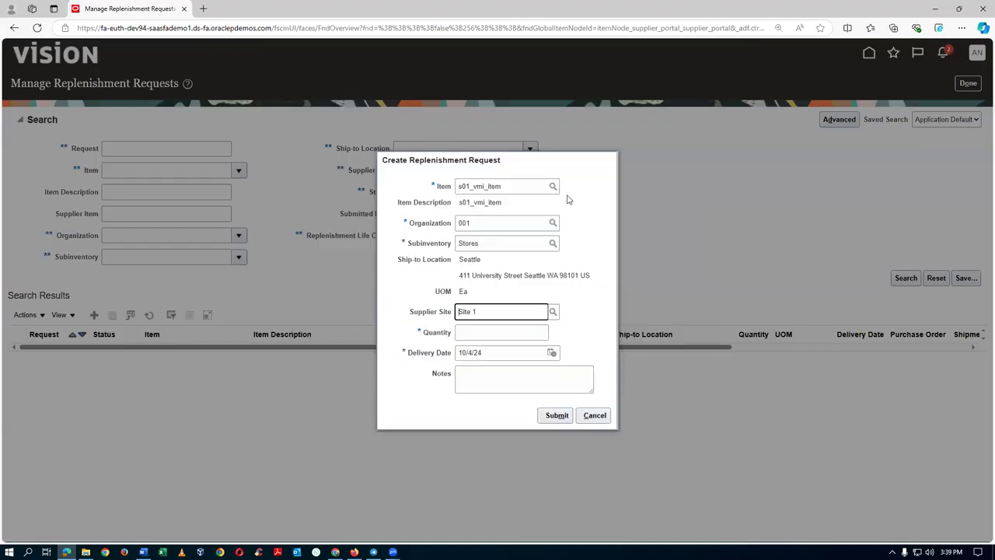
pyautogui.click(469, 336)
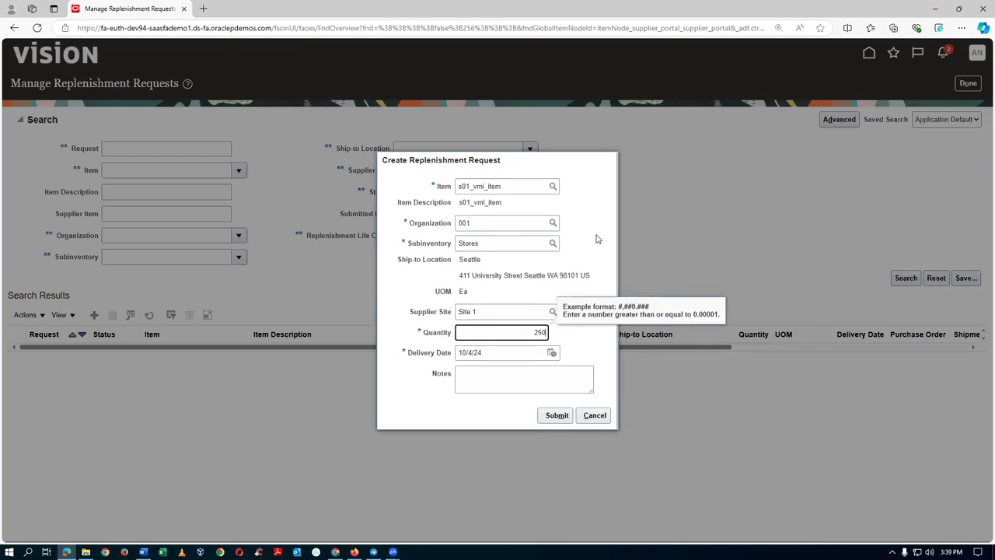
pyautogui.click(510, 377)
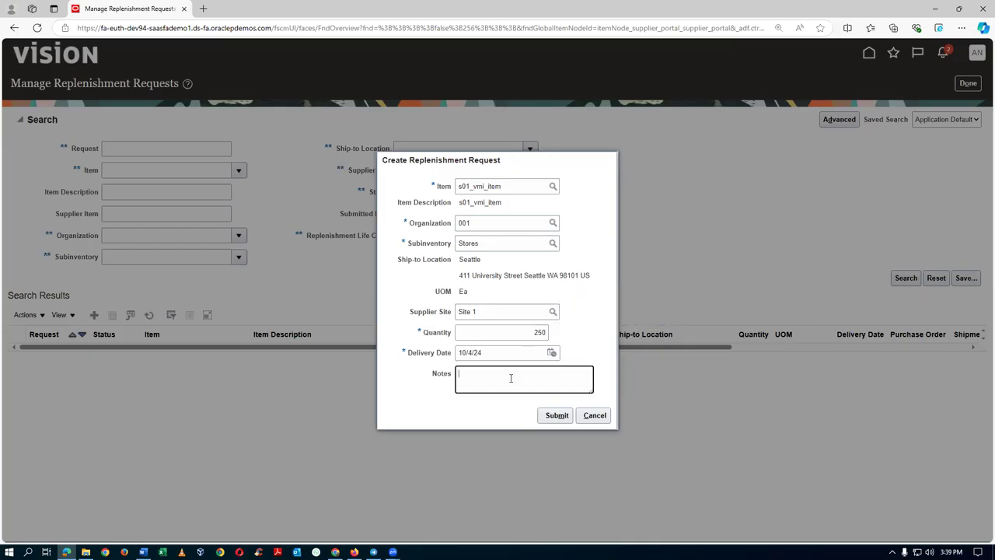
pyautogui.write('Low stock')
pyautogui.hotkey('alt', 'Tab')
pyautogui.hotkey('alt', 'Tab')
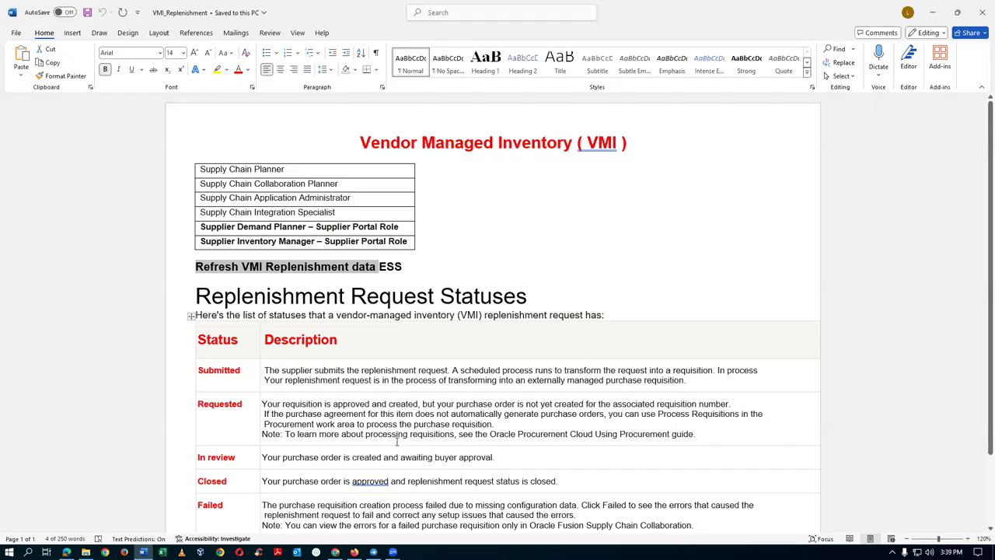
pyautogui.click(219, 314)
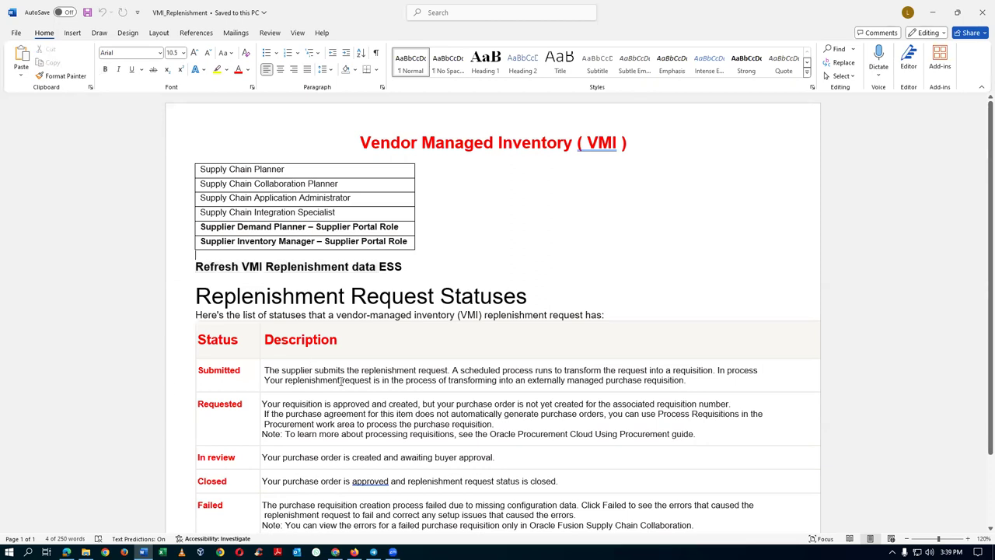
pyautogui.moveTo(225, 296); pyautogui.dragTo(295, 296)
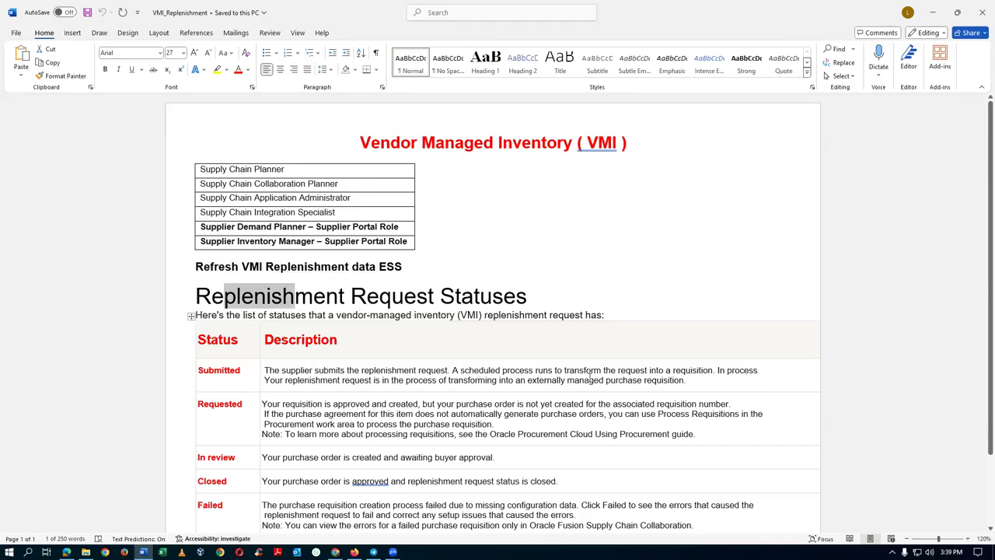
pyautogui.click(685, 371)
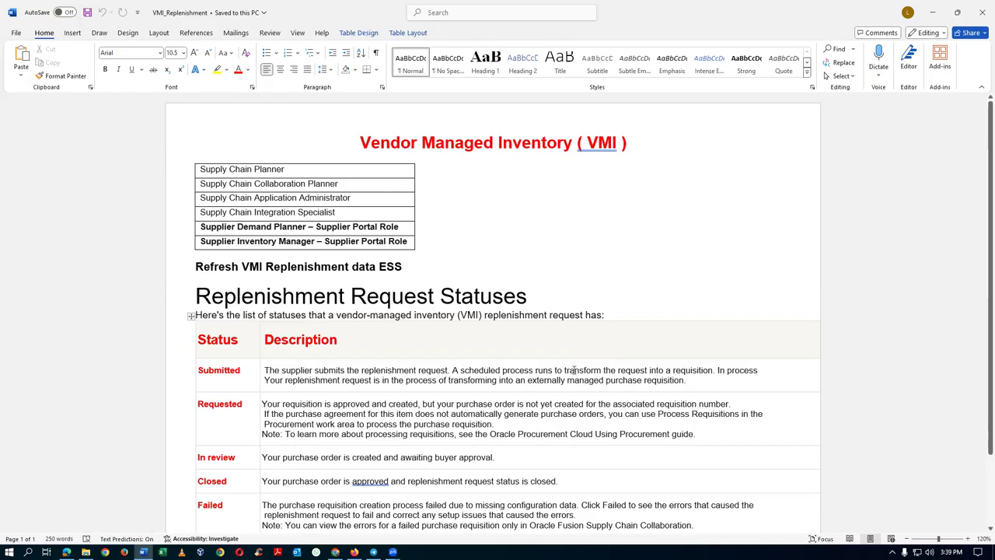
pyautogui.moveTo(573, 371); pyautogui.dragTo(670, 372)
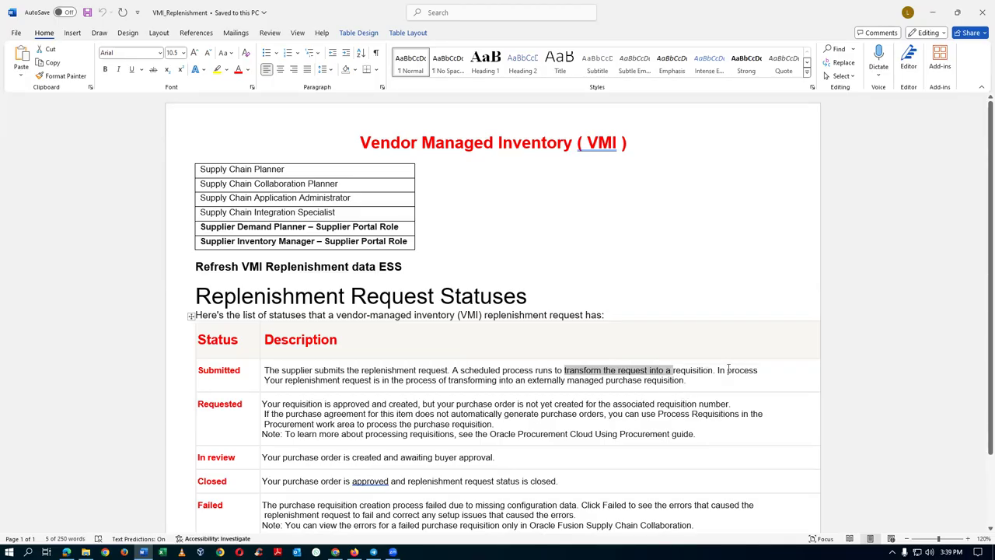
pyautogui.moveTo(717, 371); pyautogui.dragTo(759, 371)
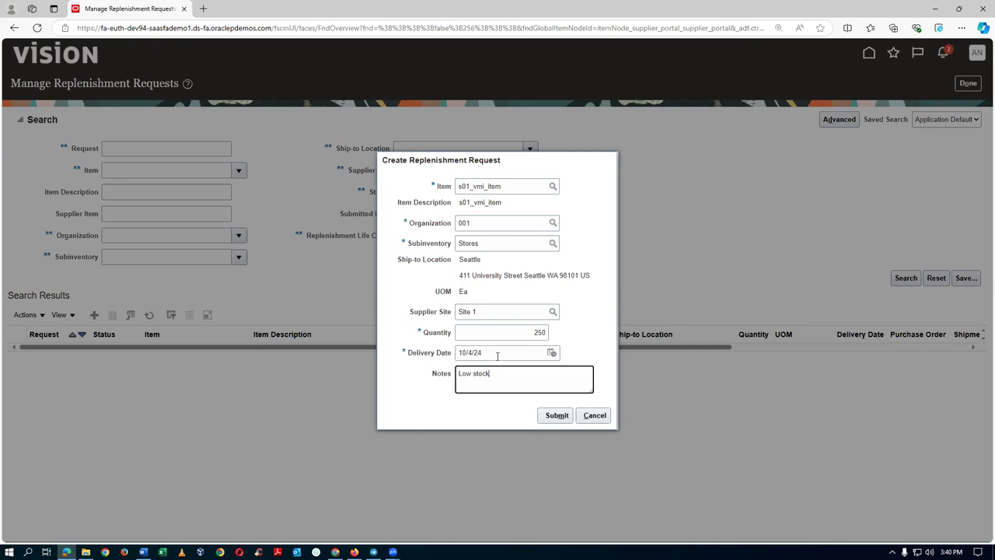
# Cancel the unsubmitted replenishment request and return to the Monitor Processes window.
pyautogui.click(588, 419)
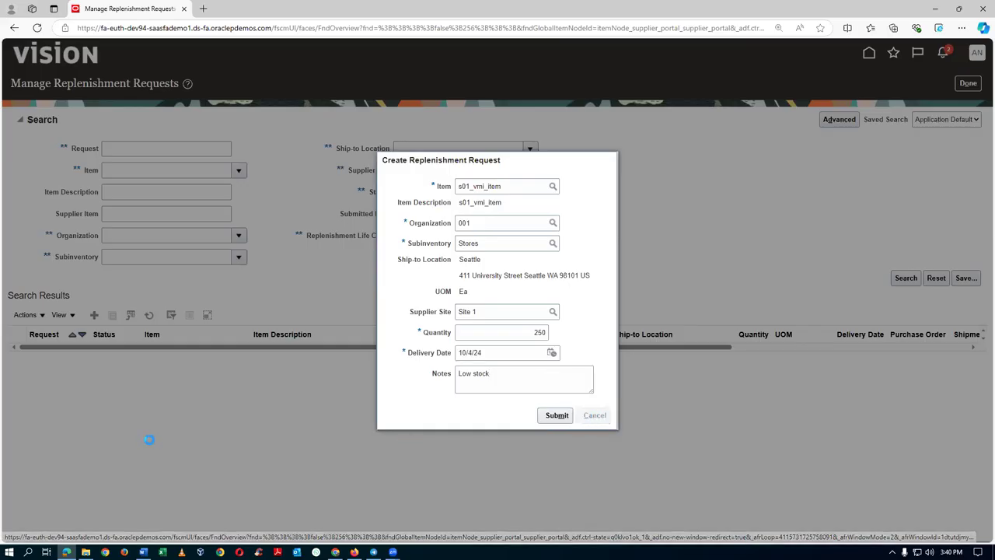
pyautogui.hotkey('alt', 'Tab')
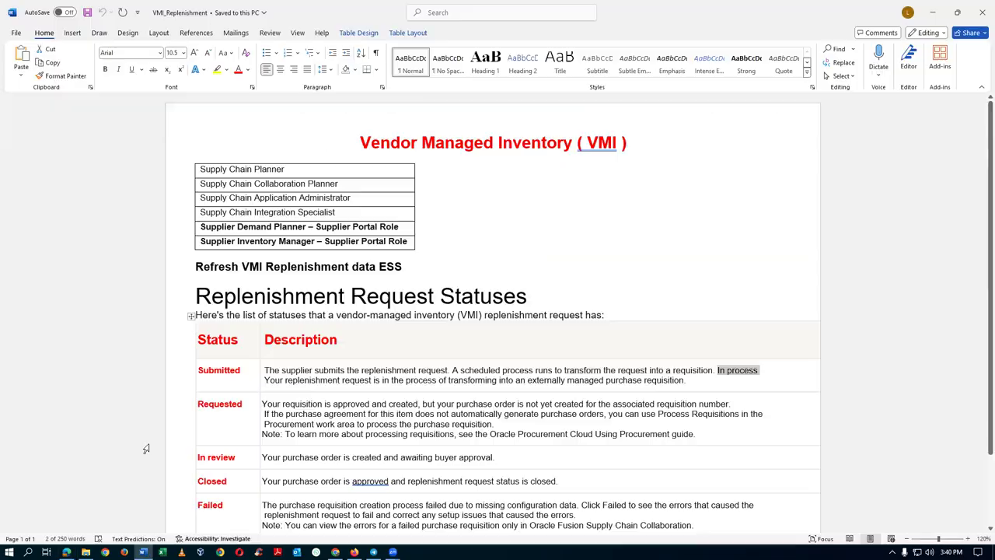
pyautogui.hotkey('alt', 'Tab')
pyautogui.press('Tab')
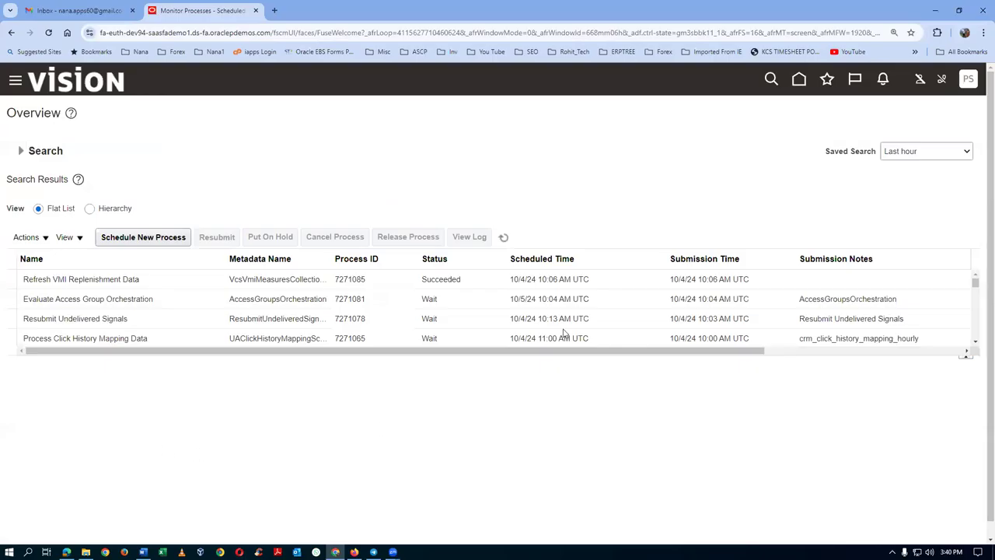
# Return to the home page and open the Supply Chain Planning work area.
pyautogui.click(800, 82)
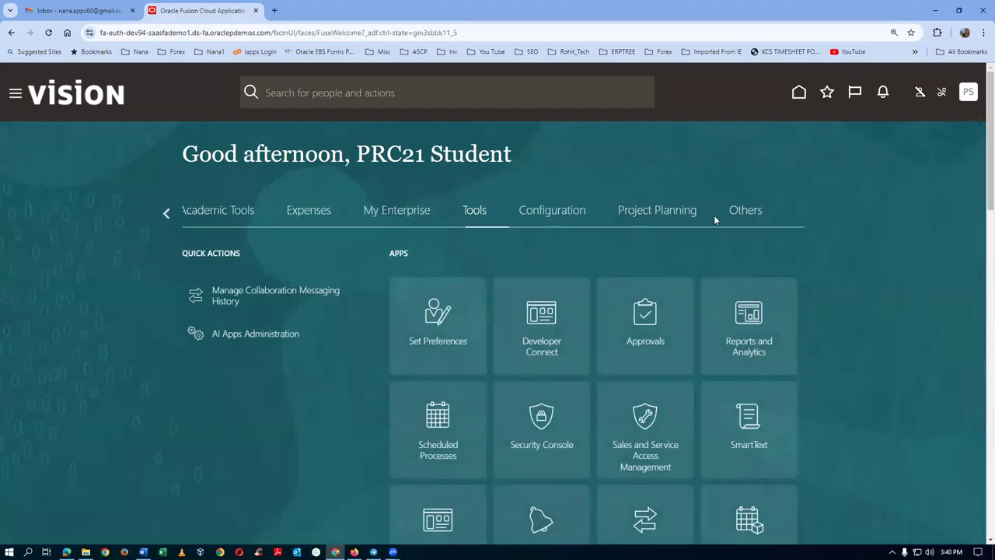
pyautogui.click(165, 213)
pyautogui.click(164, 212)
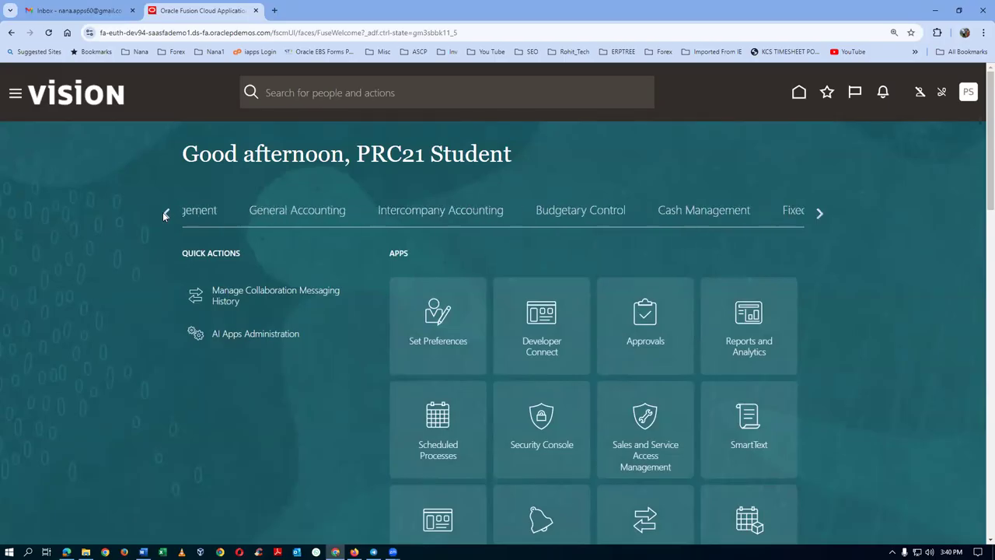
pyautogui.click(164, 212)
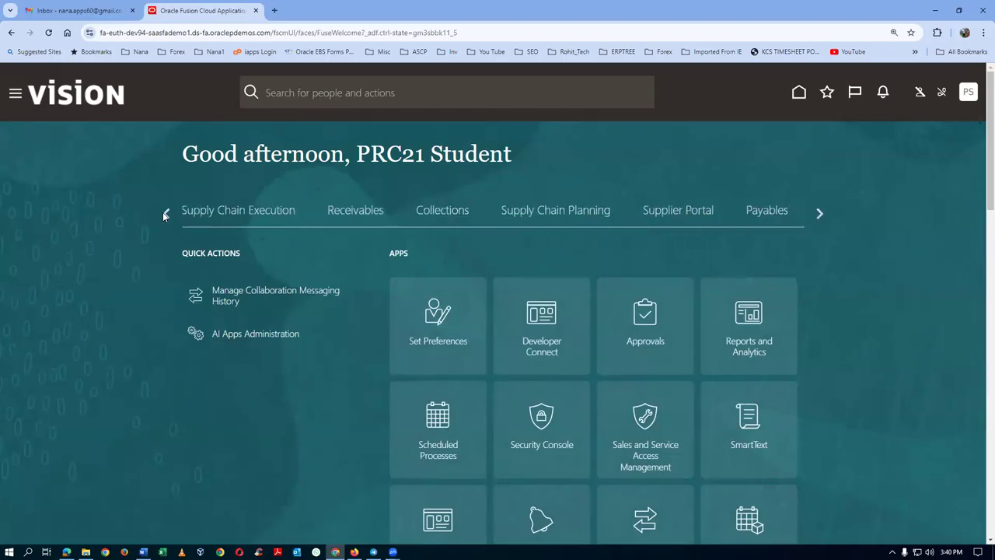
pyautogui.click(570, 216)
# Open the Supply Collaboration overview and go to Manage VMI Network from its tasks.
pyautogui.scroll(-1, 498, 435)
pyautogui.click(450, 451)
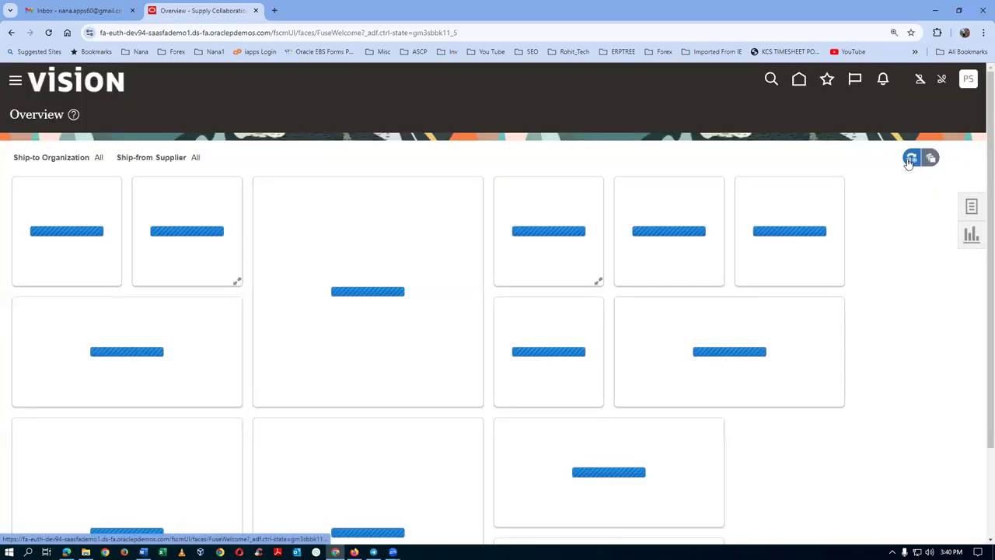
pyautogui.click(971, 209)
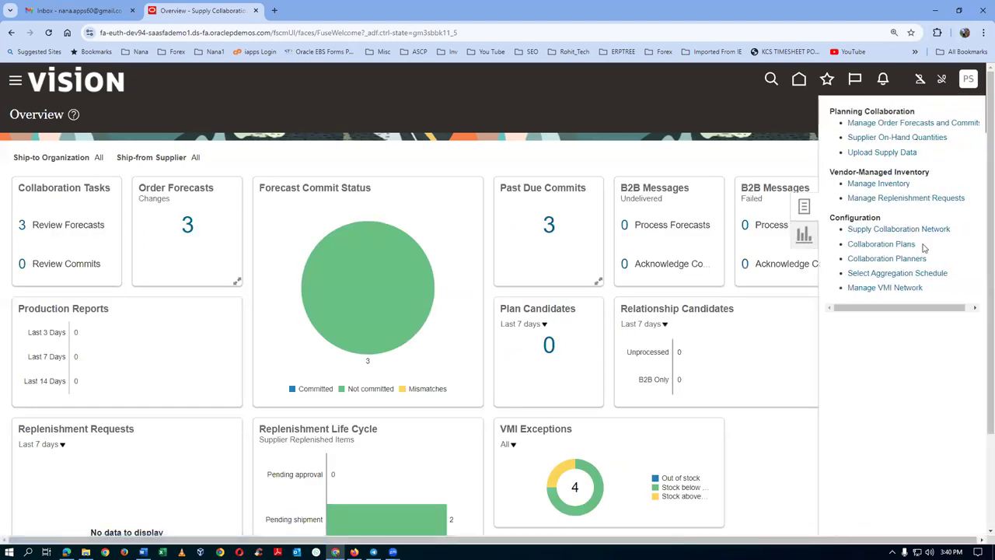
pyautogui.click(878, 287)
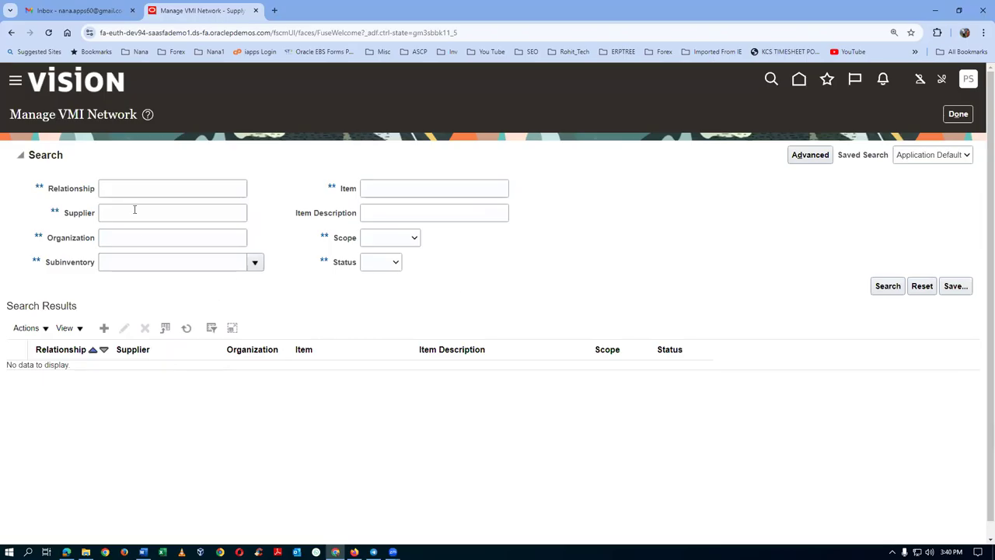
# Search the VMI network for supplier s01 and open relationship 2001 for editing.
pyautogui.click(121, 214)
pyautogui.write('s01')
pyautogui.press('Tab')
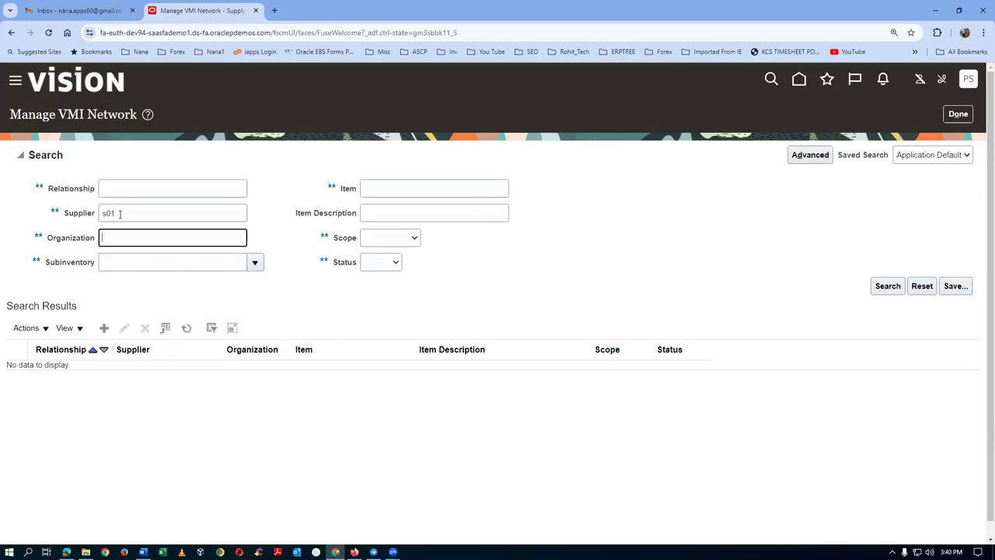
pyautogui.click(881, 286)
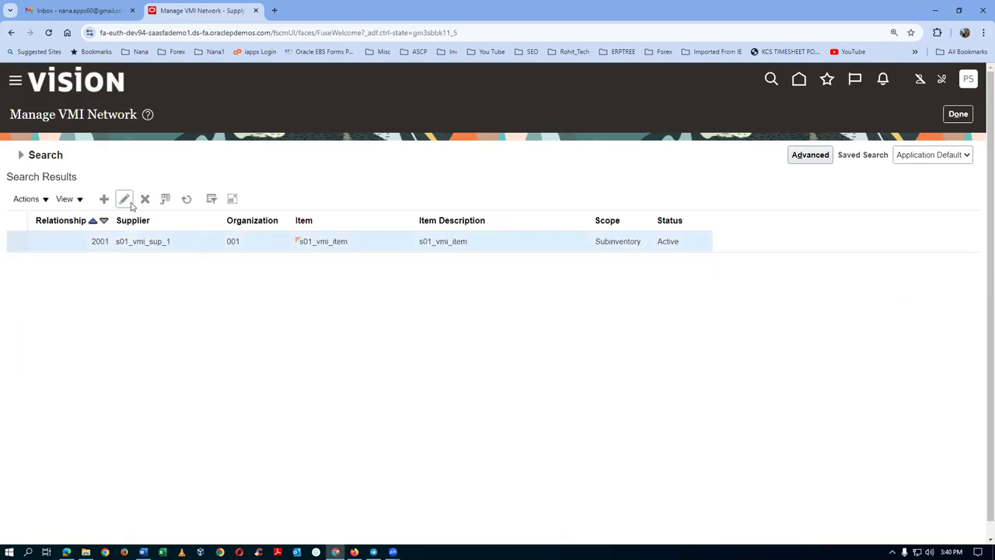
pyautogui.click(125, 200)
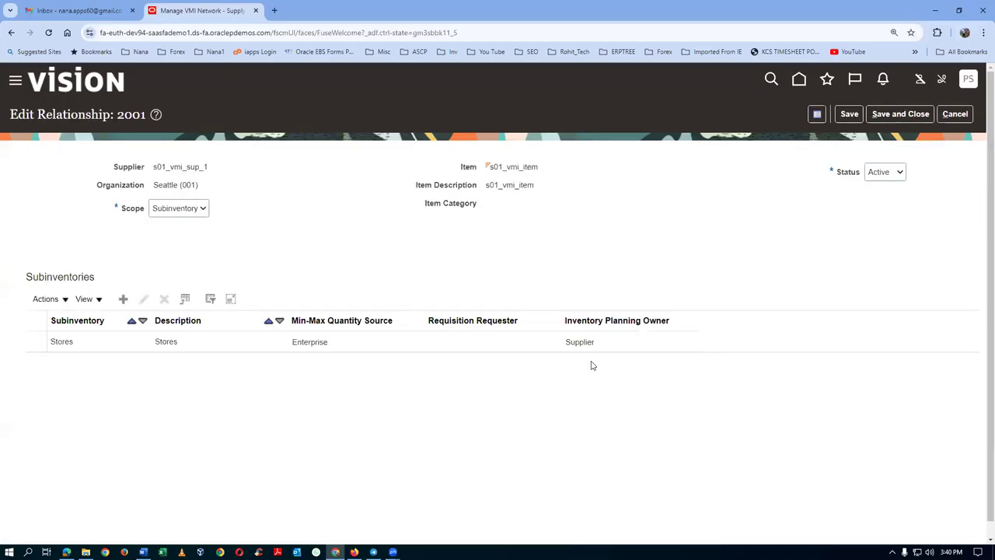
# Assign the requisition requester to the Stores subinventory and save relationship 2001.
pyautogui.click(174, 345)
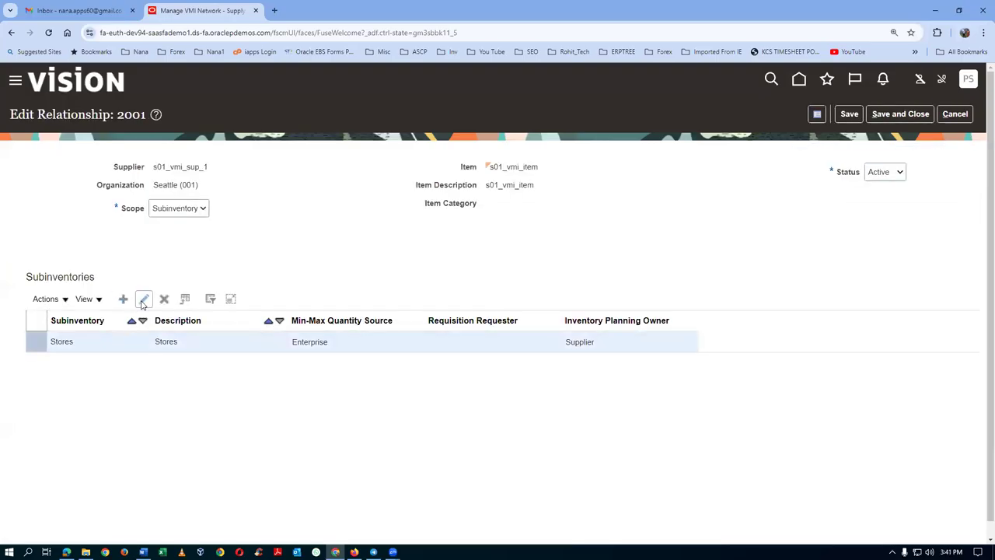
pyautogui.click(143, 302)
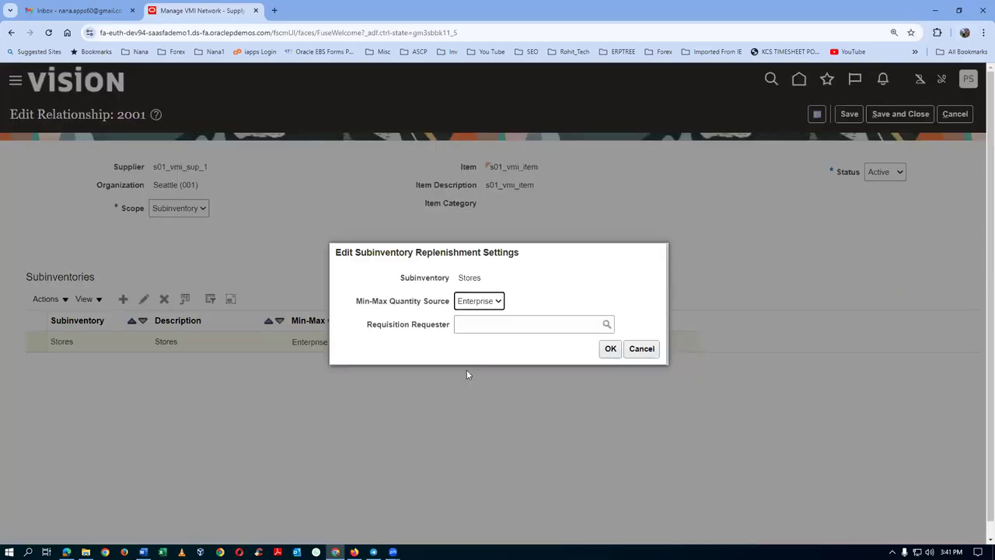
pyautogui.click(468, 328)
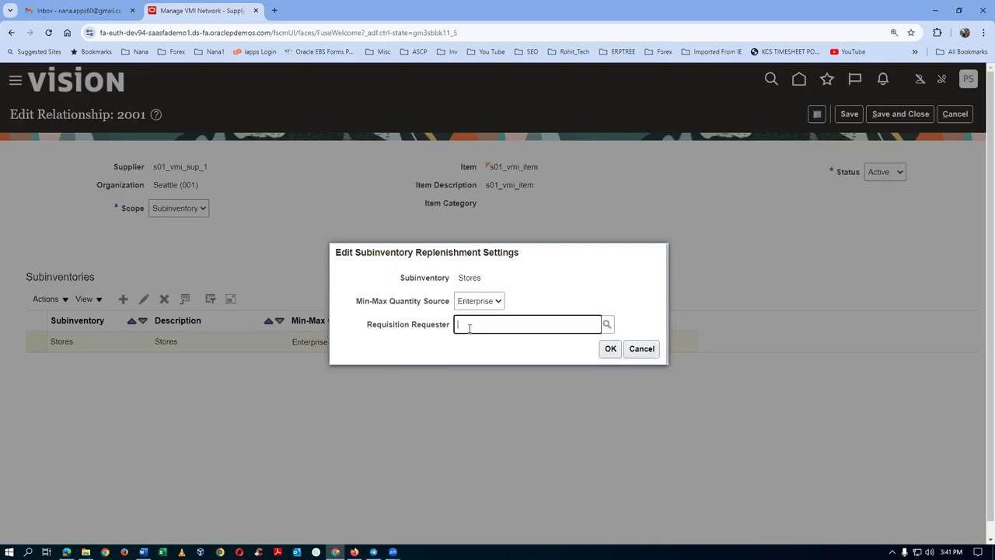
pyautogui.write('student, prc21')
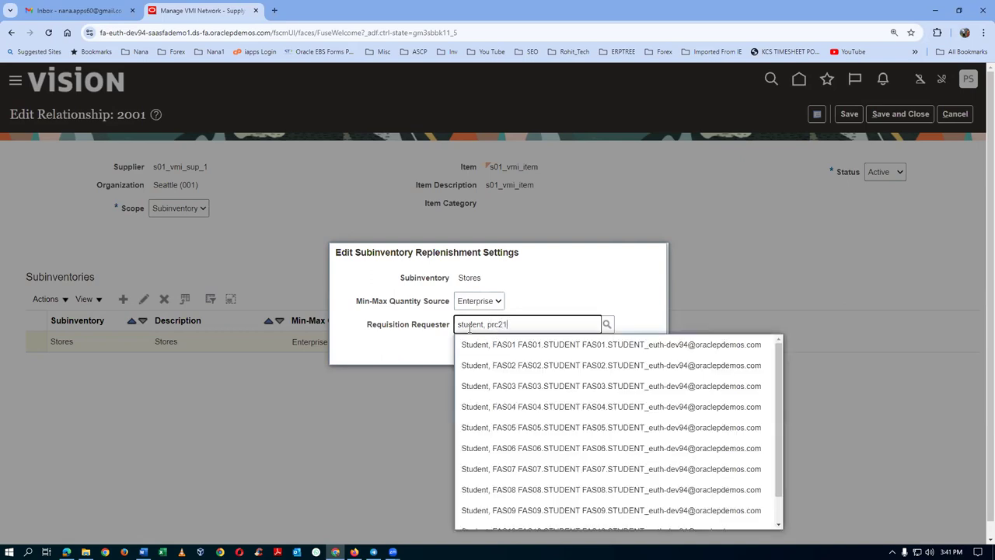
pyautogui.click(505, 349)
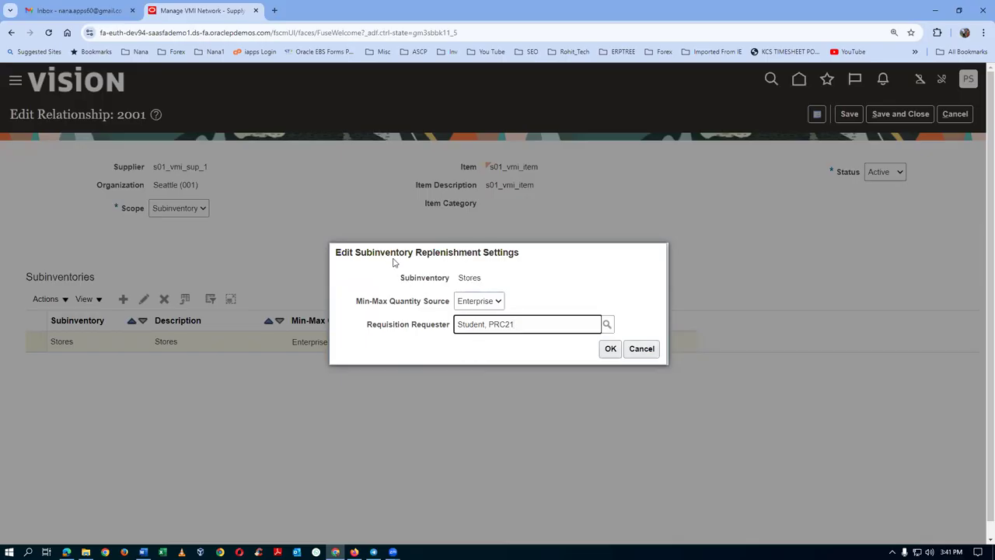
pyautogui.click(610, 348)
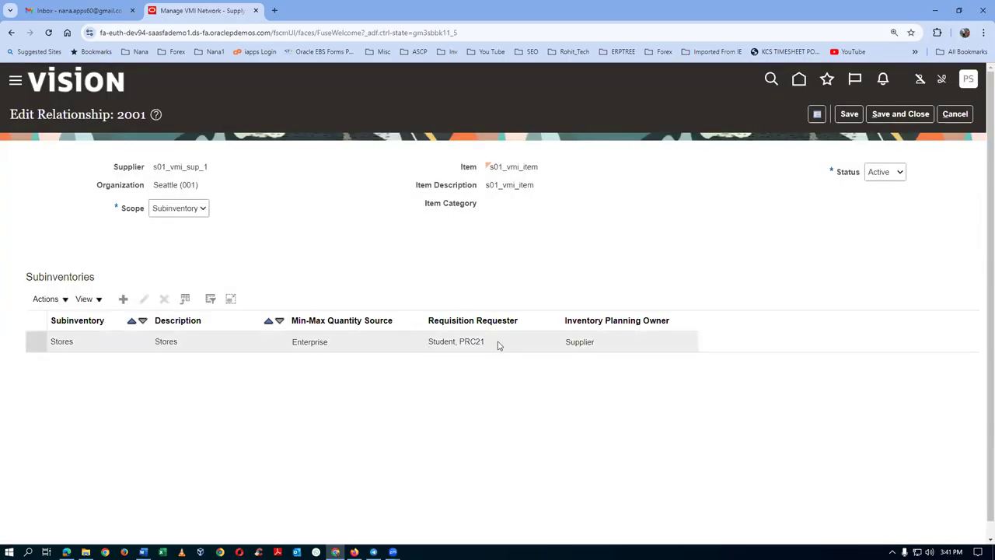
pyautogui.click(904, 115)
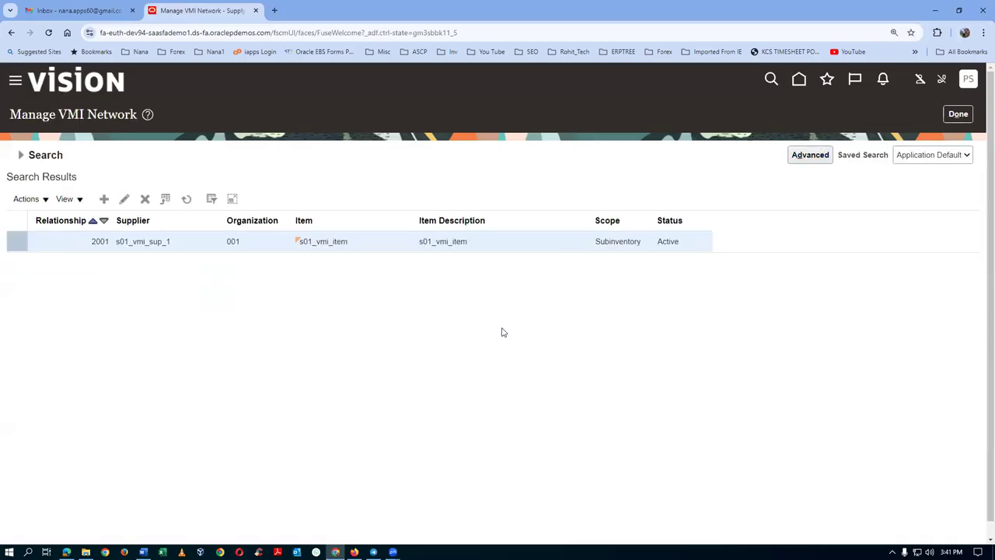
# Save and close the Manage VMI Network page.
pyautogui.click(957, 113)
pyautogui.click(958, 113)
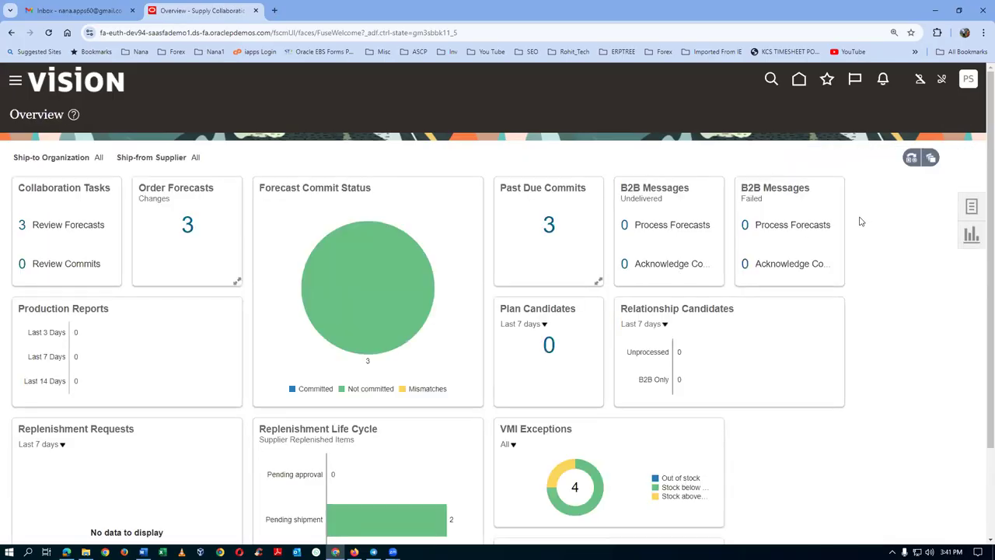
pyautogui.hotkey('alt', 'Tab')
pyautogui.hotkey('alt', 'Tab')
pyautogui.hotkey('alt', 'Tab')
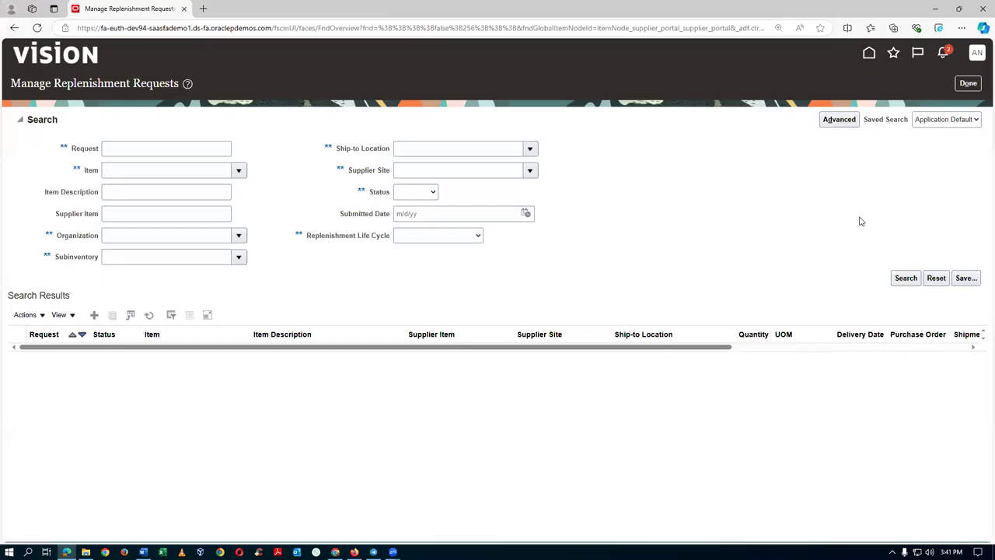
pyautogui.click(967, 83)
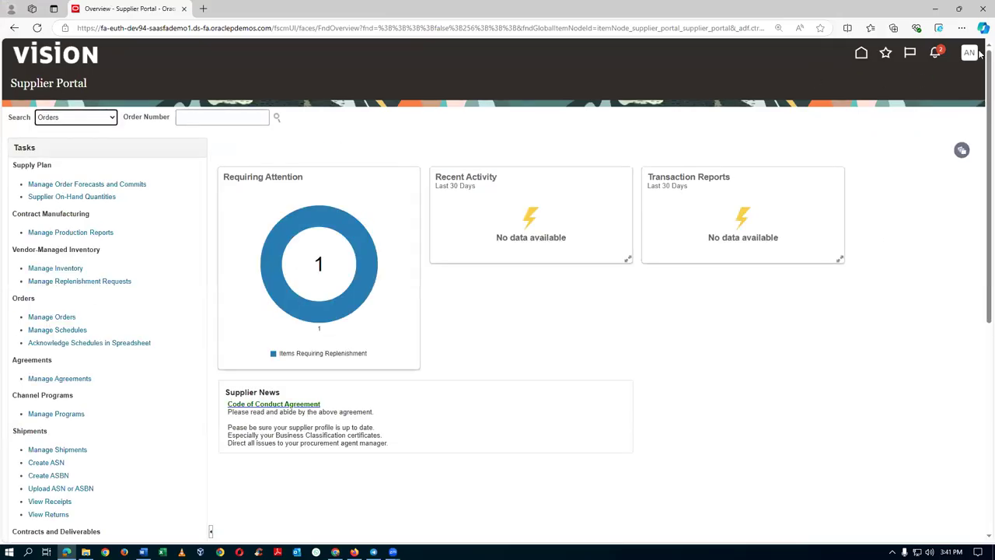
# Sign out of the Supply Collaboration session and confirm.
pyautogui.click(970, 55)
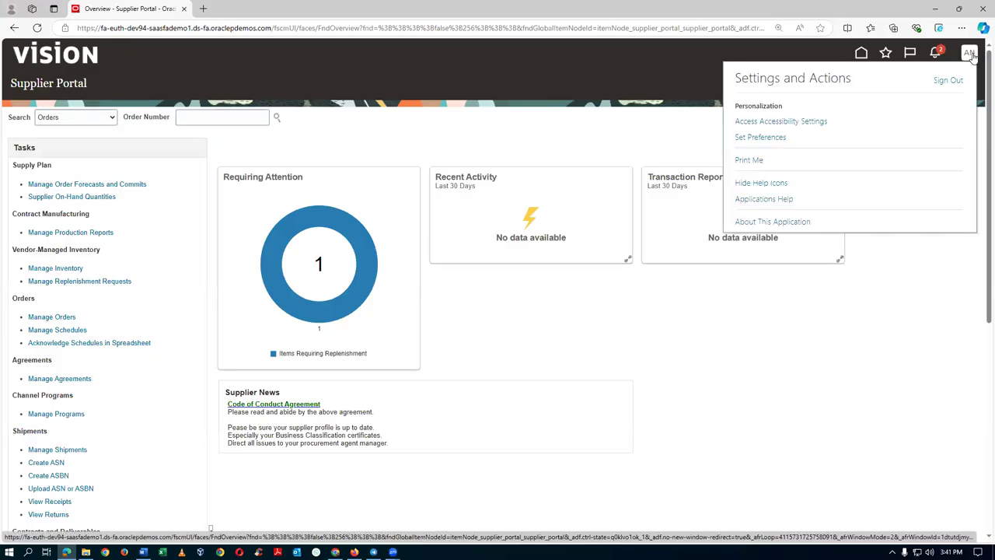
pyautogui.hotkey('alt', 'Tab')
pyautogui.hotkey('alt', 'Tab')
pyautogui.click(968, 79)
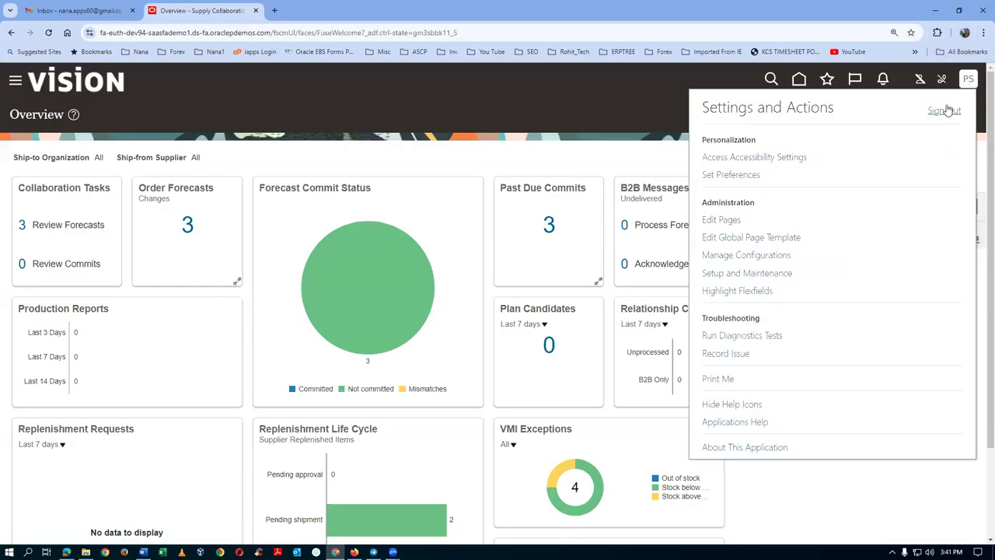
pyautogui.click(944, 109)
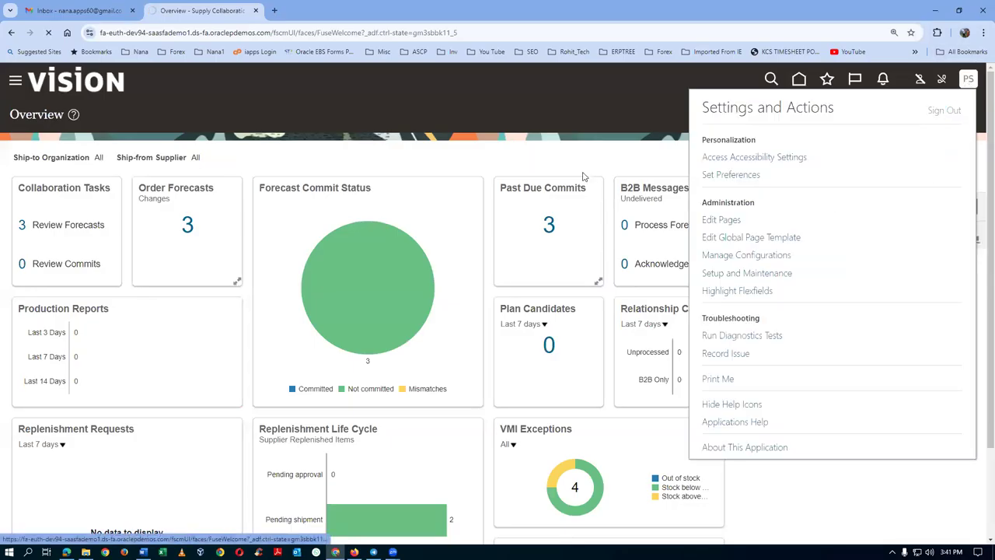
pyautogui.click(480, 272)
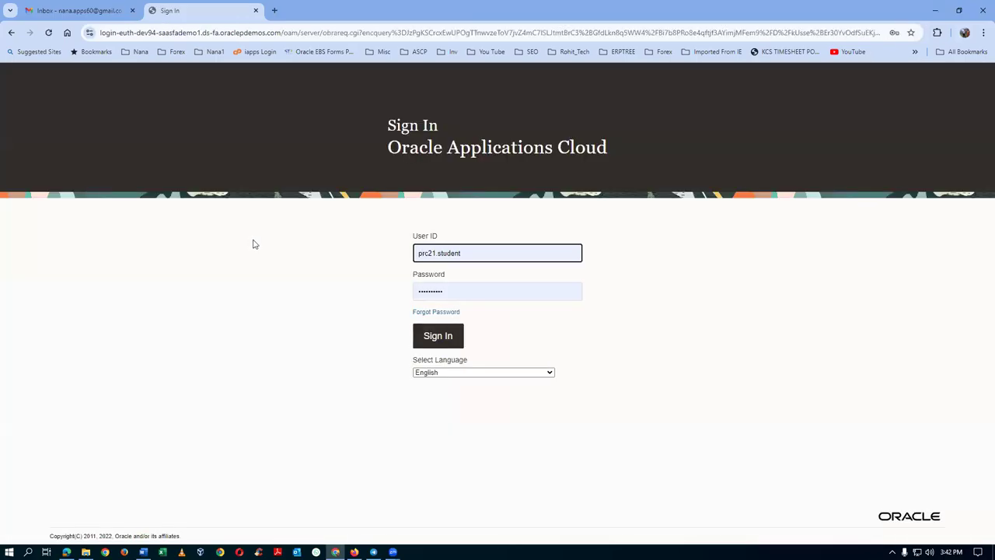
# Finish the Supplier Portal sign-out, sign back in as supplier, and open Manage Replenishment Requests.
pyautogui.hotkey('alt', 'Tab')
pyautogui.hotkey('alt', 'Tab')
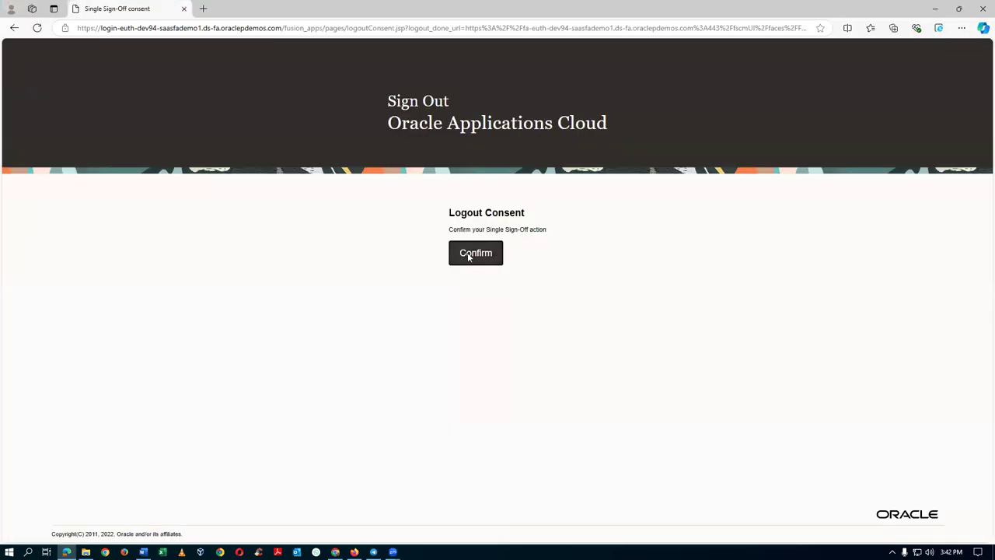
pyautogui.click(469, 256)
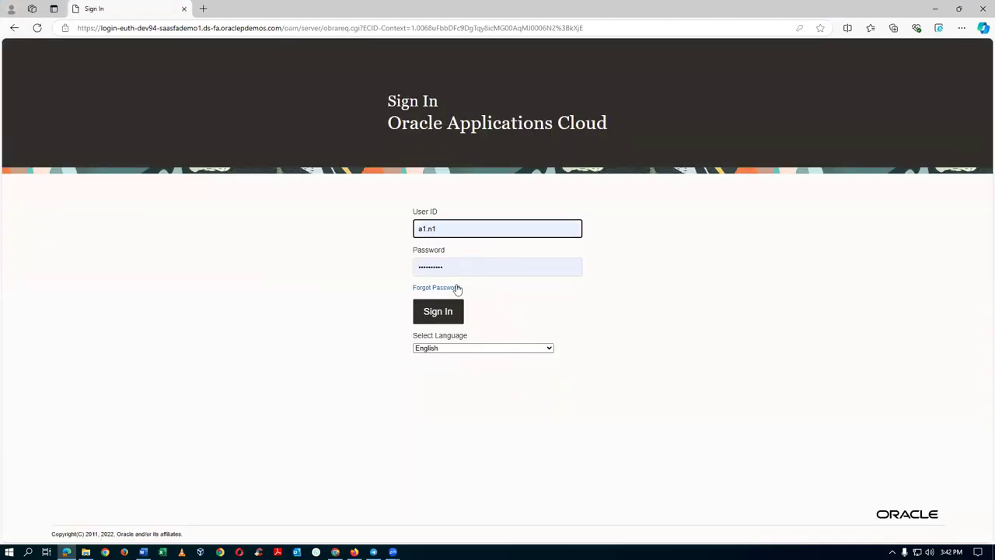
pyautogui.click(444, 315)
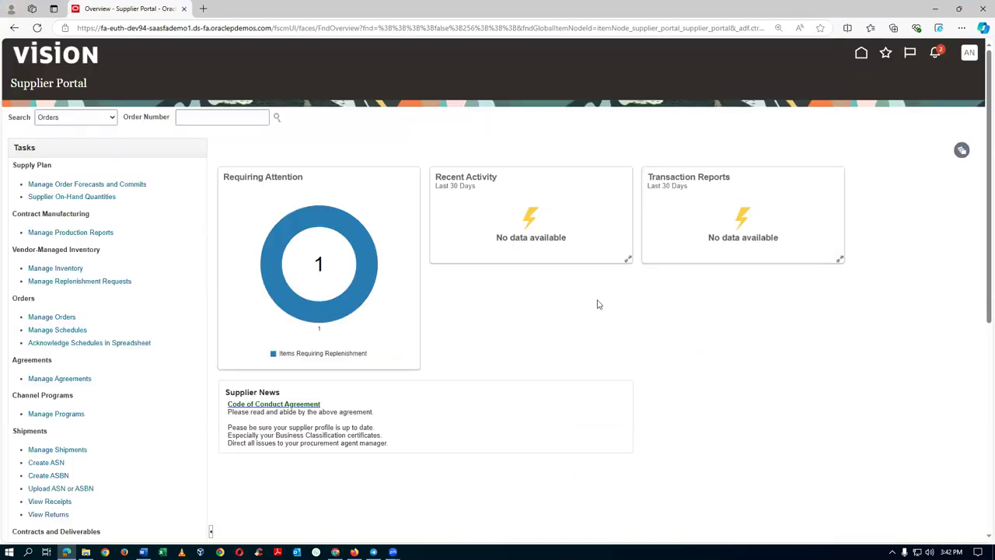
pyautogui.click(75, 282)
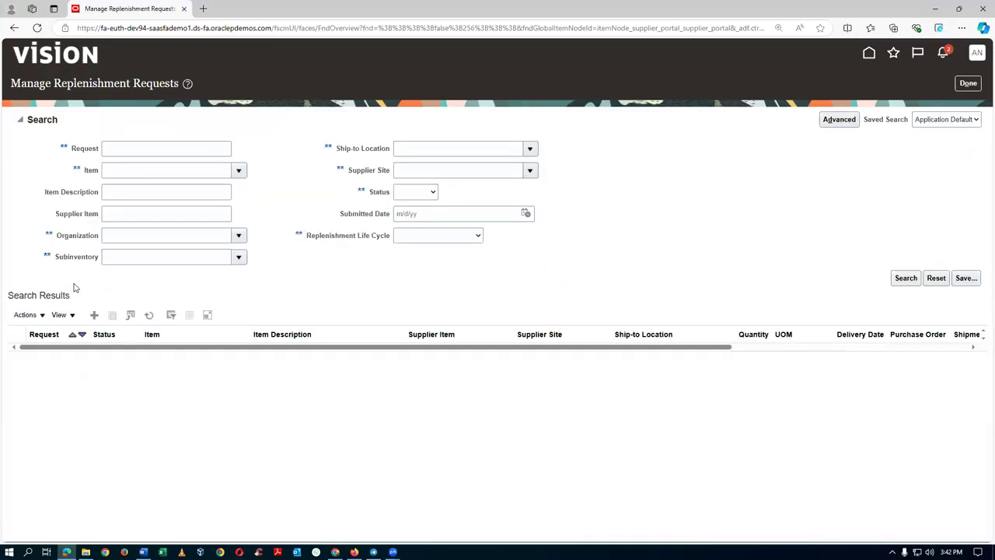
# Create a replenishment request for s01_vmi_item with supplier site Site 1.
pyautogui.click(94, 314)
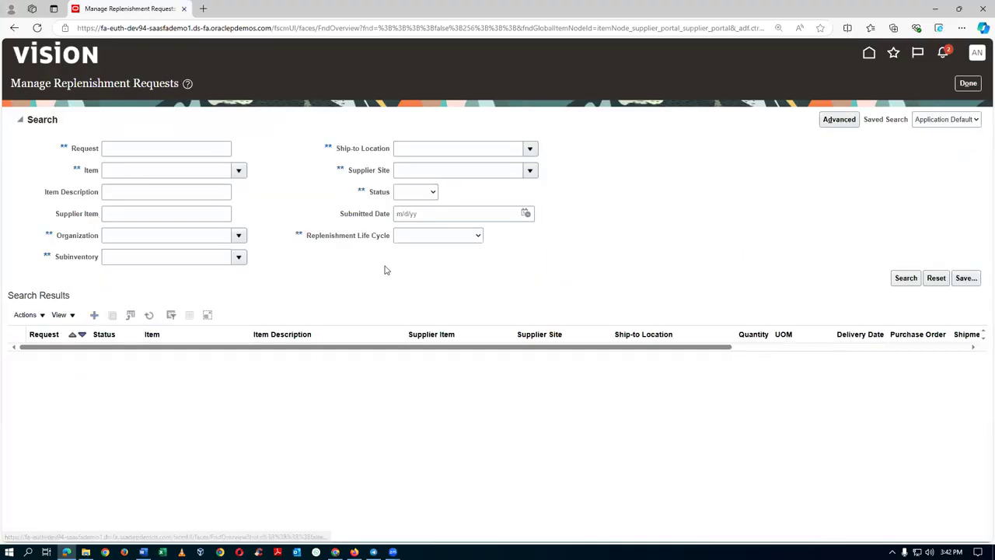
pyautogui.write('s01')
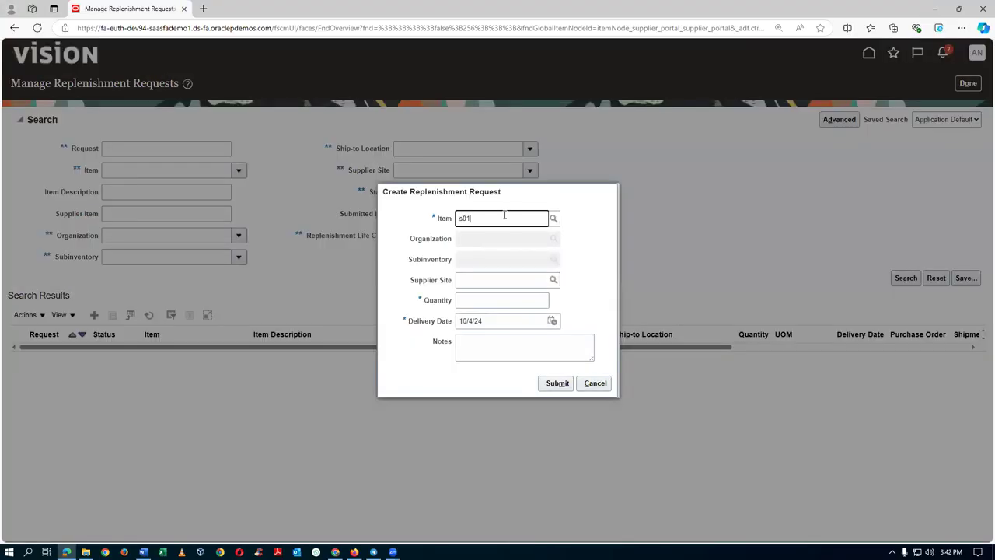
pyautogui.write('_vmi_item')
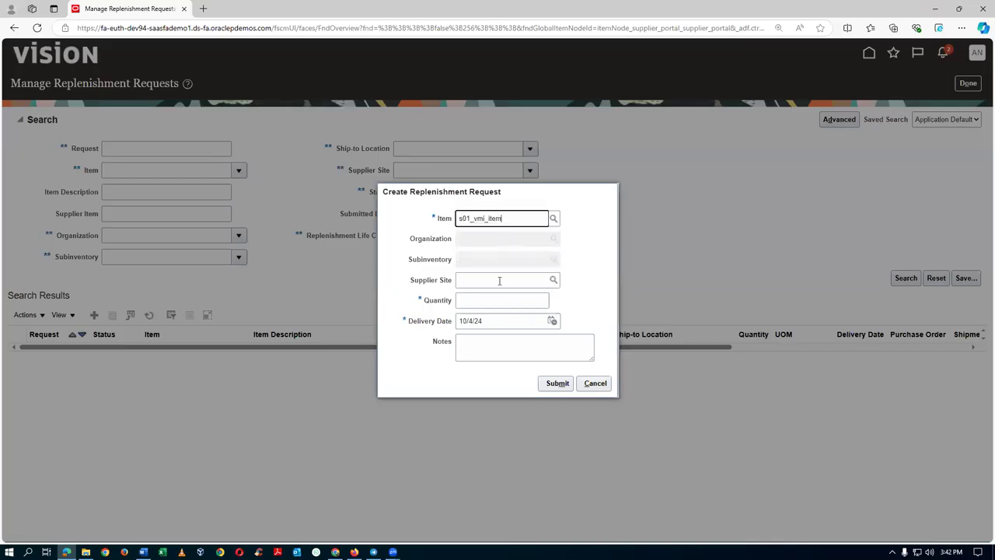
pyautogui.click(511, 312)
pyautogui.click(553, 311)
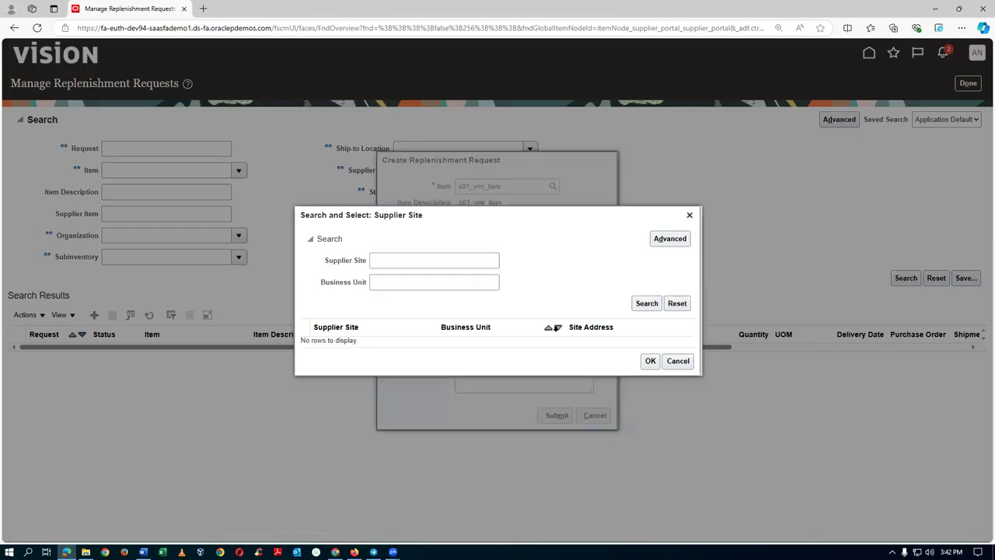
pyautogui.click(651, 302)
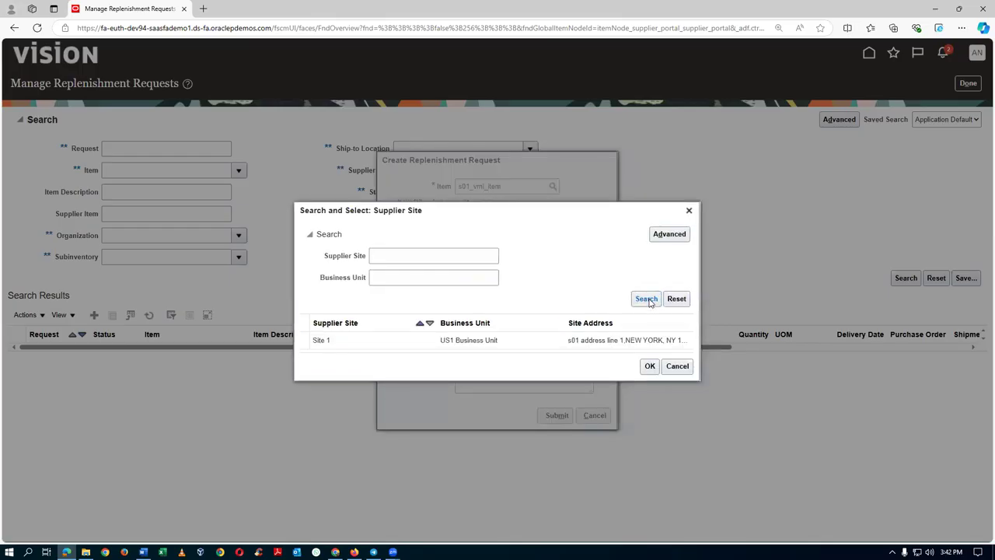
pyautogui.click(647, 366)
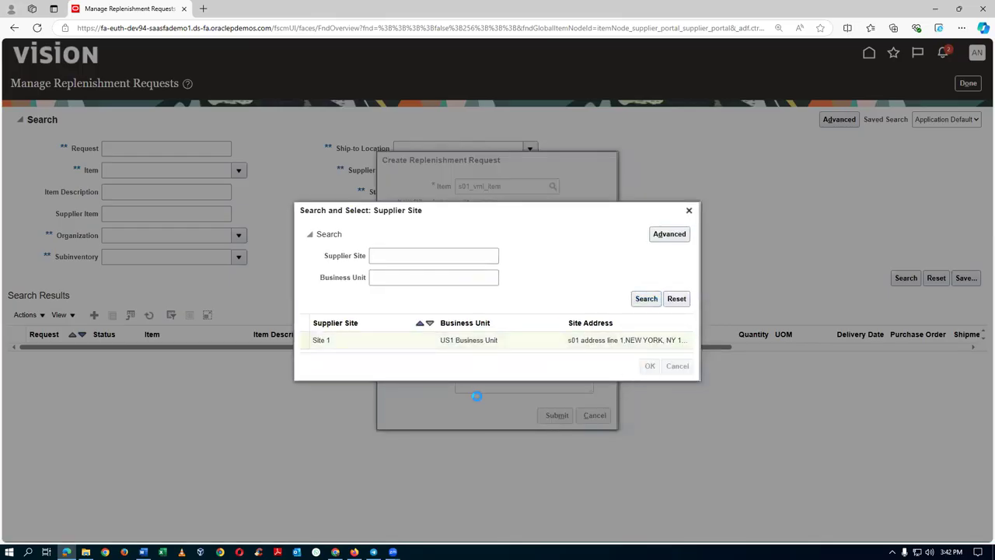
# Enter quantity 250 and the note 'Low Stock' on the request.
pyautogui.click(474, 334)
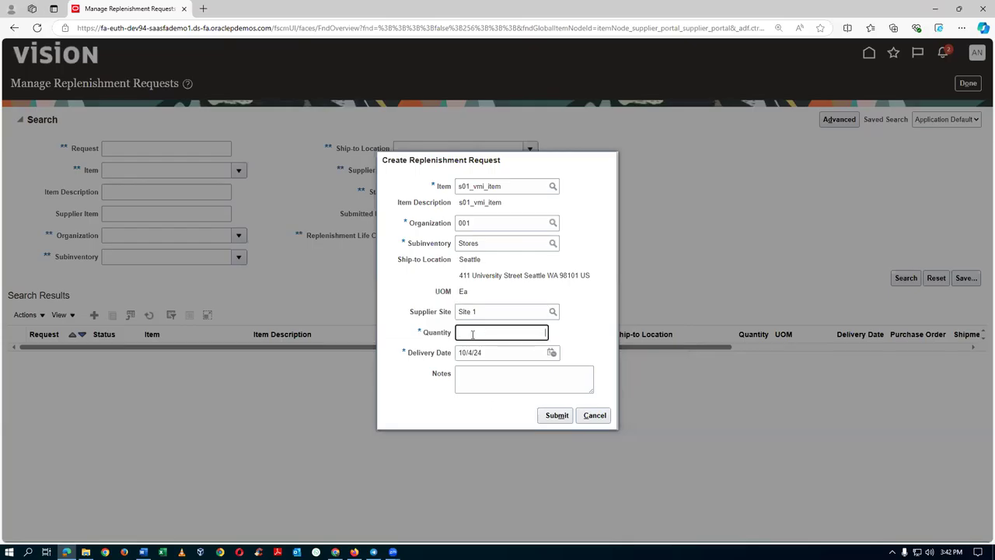
pyautogui.write('250')
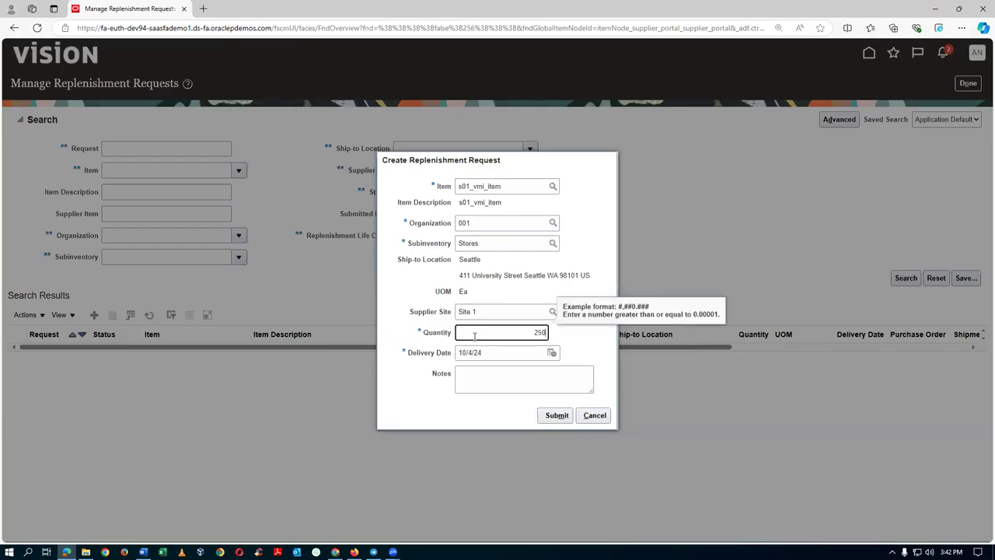
pyautogui.press('Tab')
pyautogui.click(480, 375)
pyautogui.write('Low Stock')
pyautogui.press('Tab')
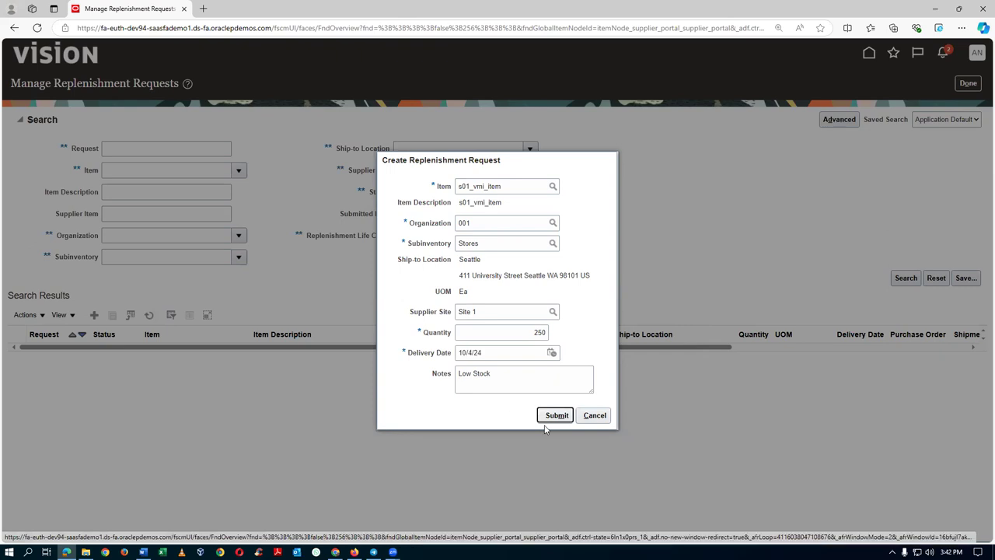
pyautogui.hotkey('alt', 'Tab')
pyautogui.hotkey('alt', 'Tab')
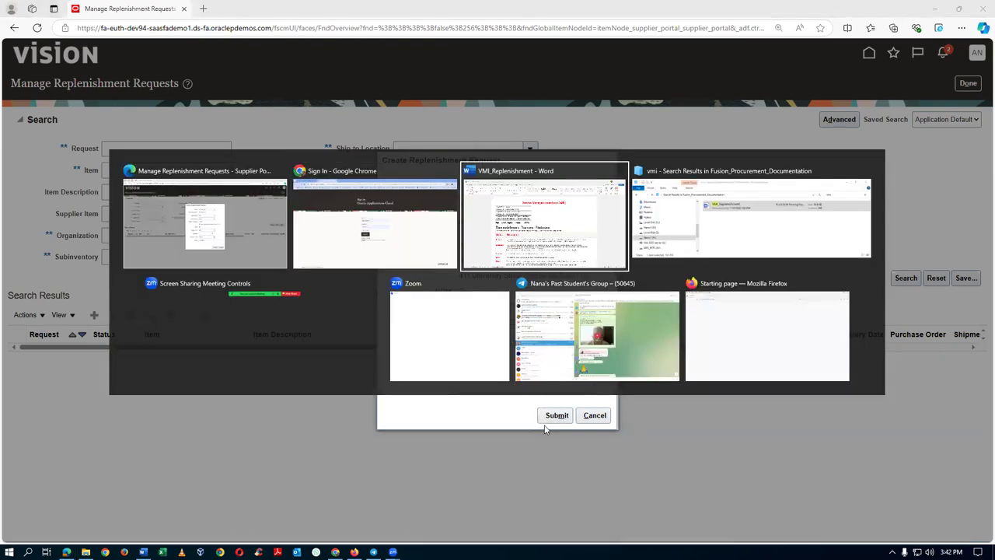
# Highlight the Requested and Submitted status notes in VMI_Replenishment, then submit the request.
pyautogui.click(728, 373)
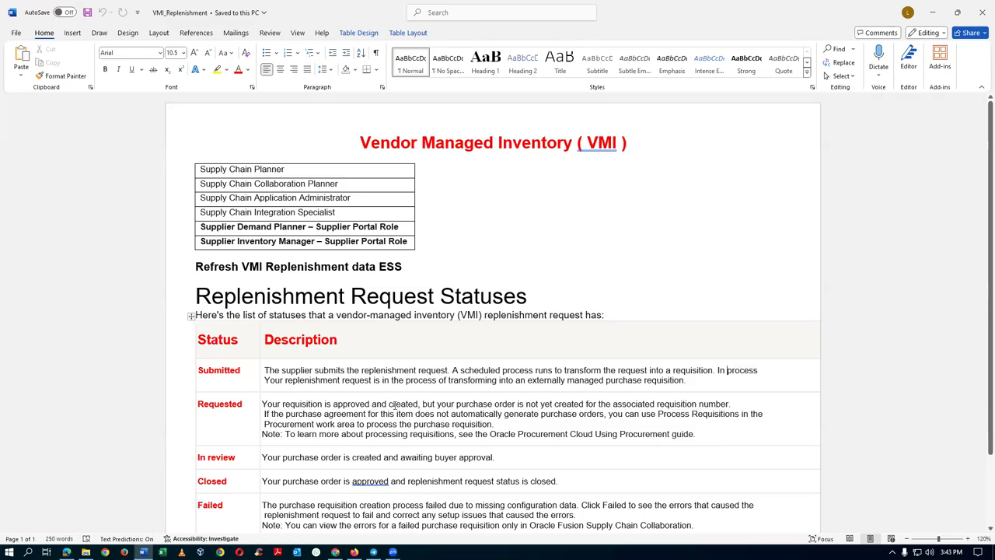
pyautogui.moveTo(292, 404); pyautogui.dragTo(396, 406)
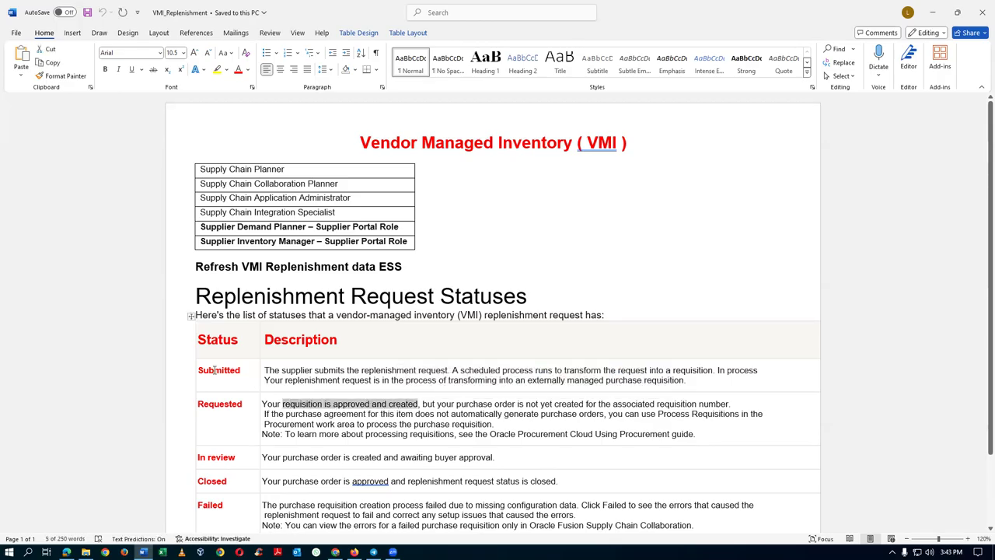
pyautogui.click(217, 371)
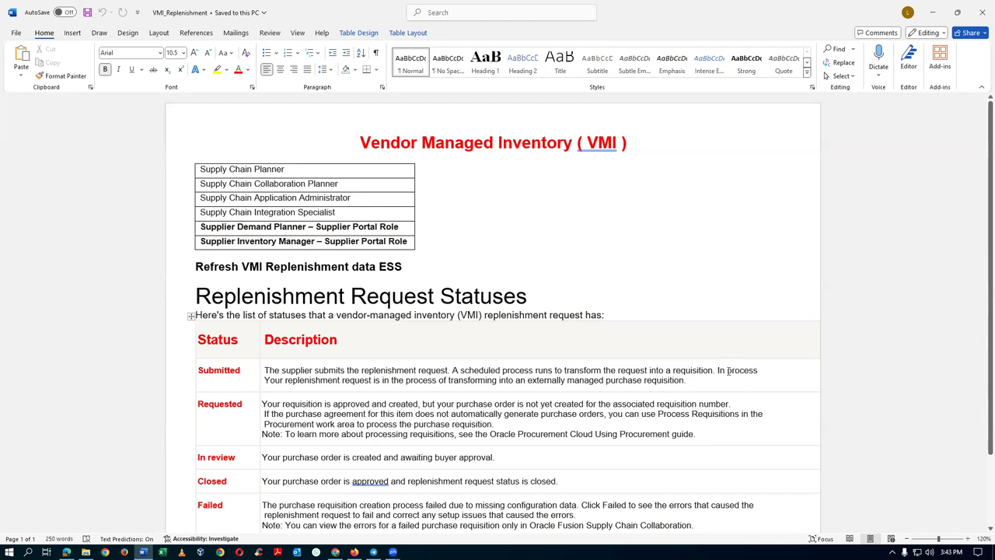
pyautogui.moveTo(727, 371); pyautogui.dragTo(744, 370)
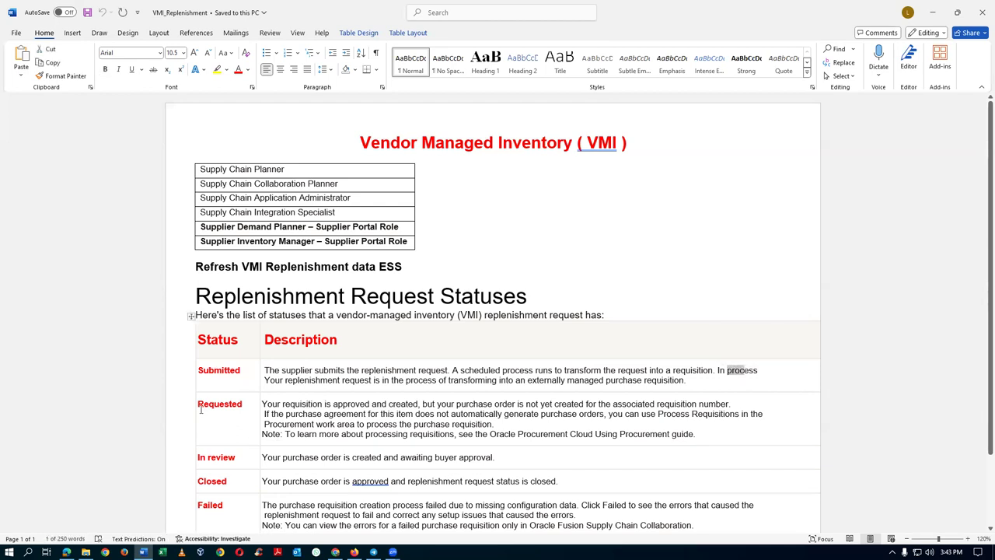
pyautogui.moveTo(201, 409); pyautogui.dragTo(228, 412)
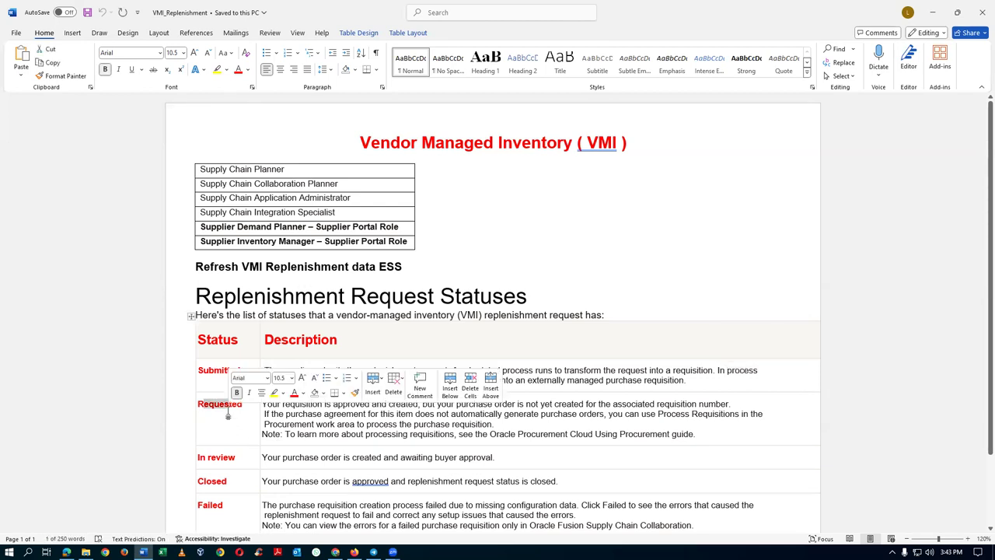
pyautogui.hotkey('alt', 'Tab')
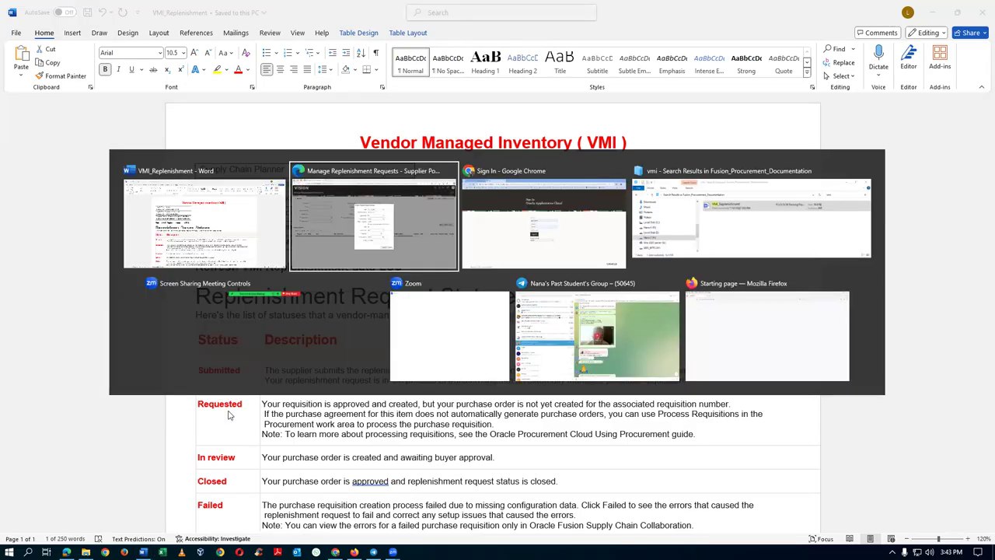
pyautogui.click(552, 415)
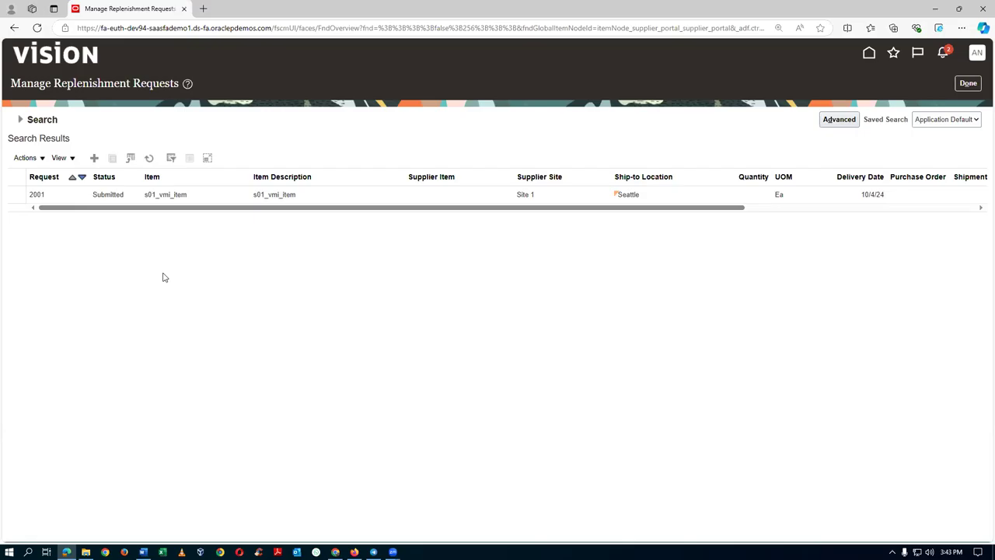
# Search replenishment requests for item s01_vmi_item to confirm request 2001 shows Requested.
pyautogui.click(150, 160)
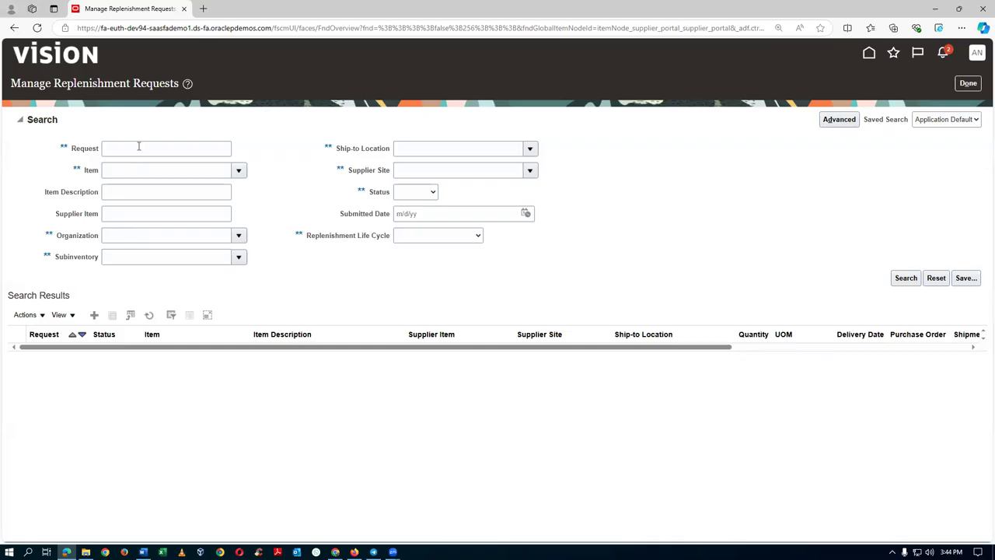
pyautogui.click(129, 173)
pyautogui.write('s01')
pyautogui.press('Tab')
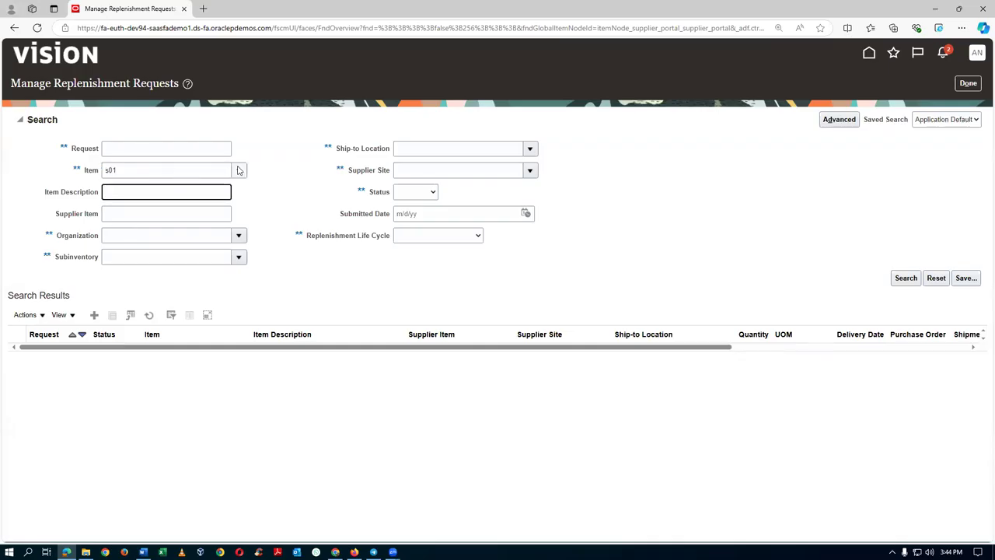
pyautogui.click(205, 186)
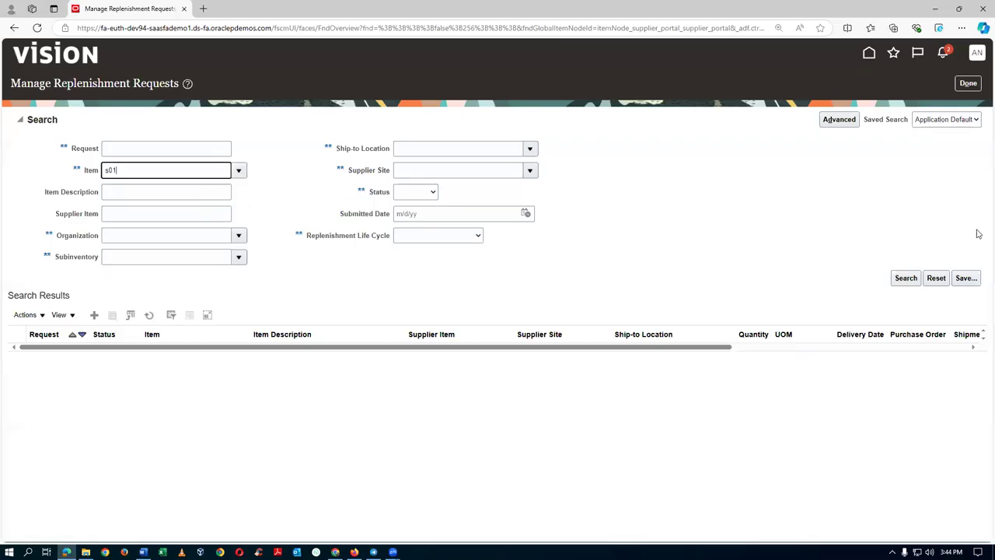
pyautogui.click(904, 278)
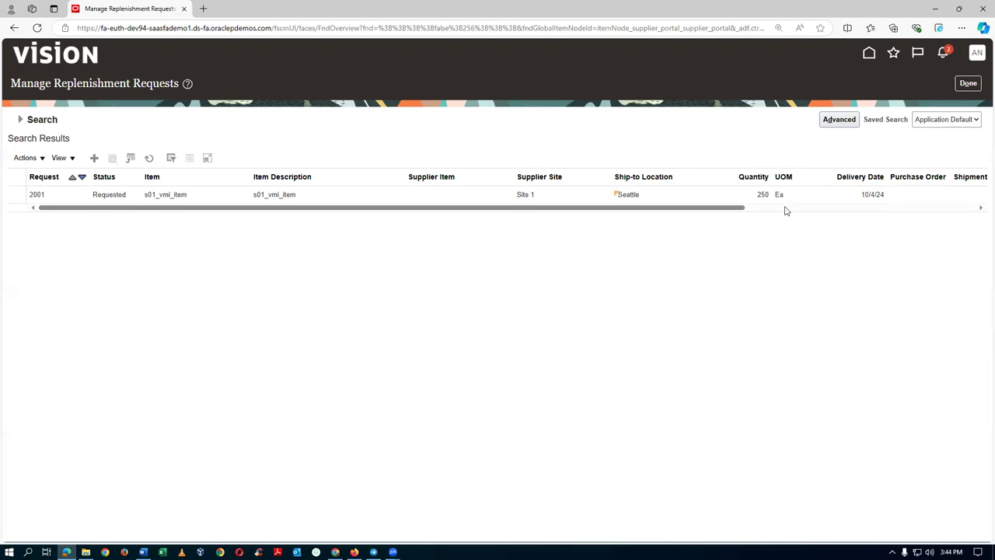
pyautogui.hotkey('alt', 'Tab')
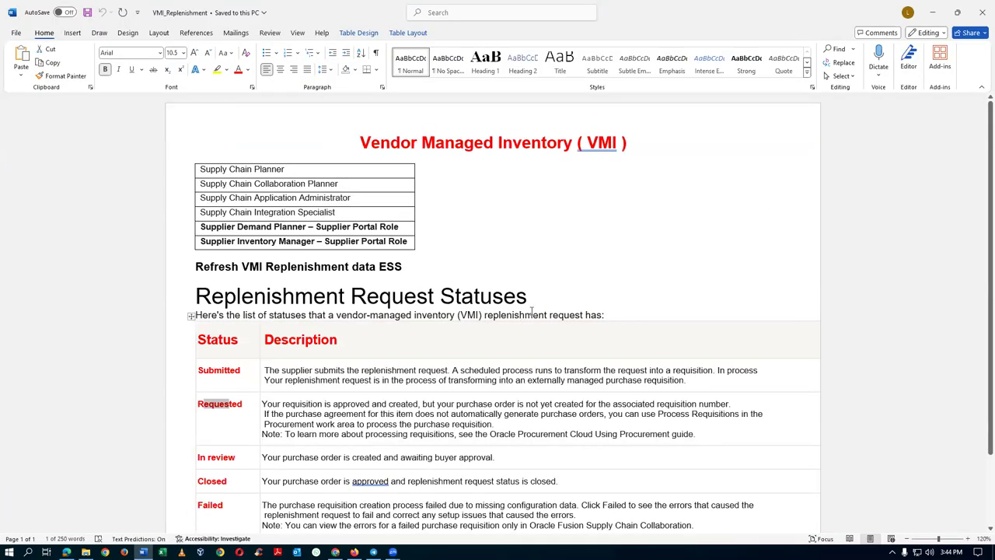
# Sign in as the procurement user and open Purchase Orders from the Procurement tab.
pyautogui.hotkey('alt', 'Tab')
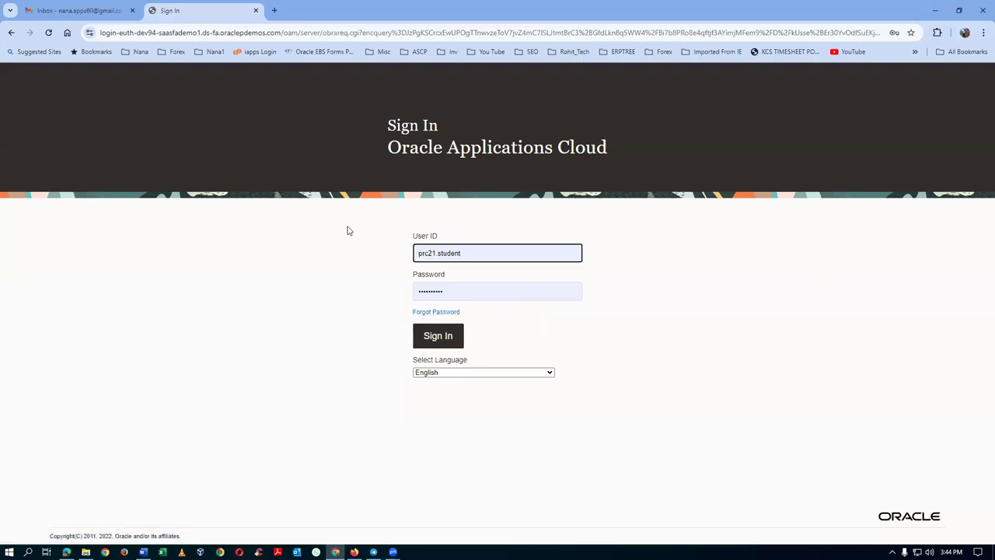
pyautogui.click(423, 336)
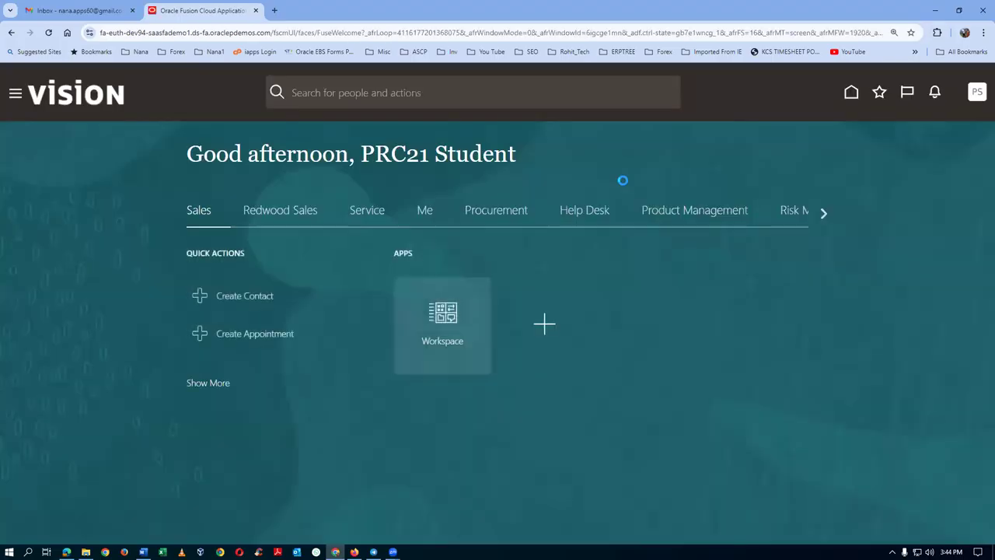
pyautogui.click(479, 216)
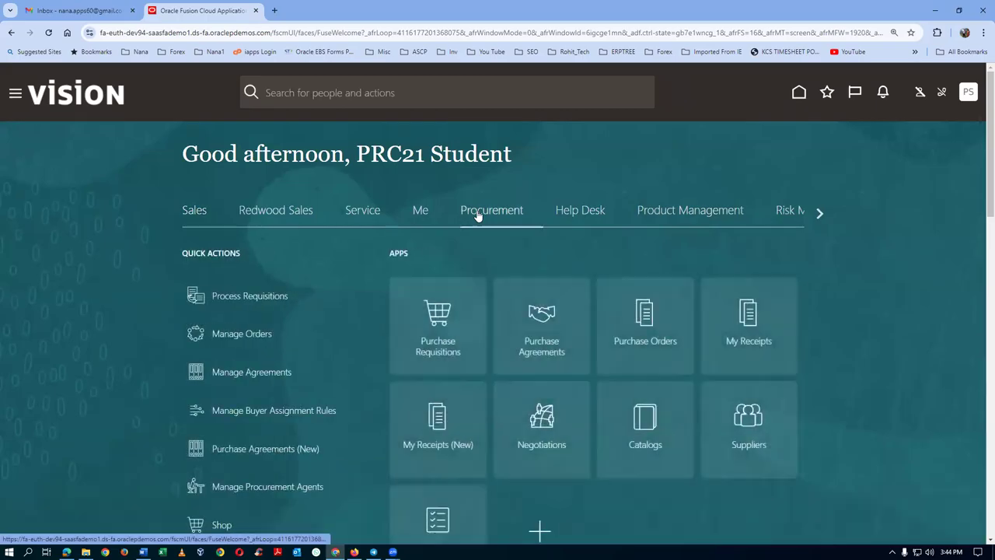
pyautogui.click(656, 346)
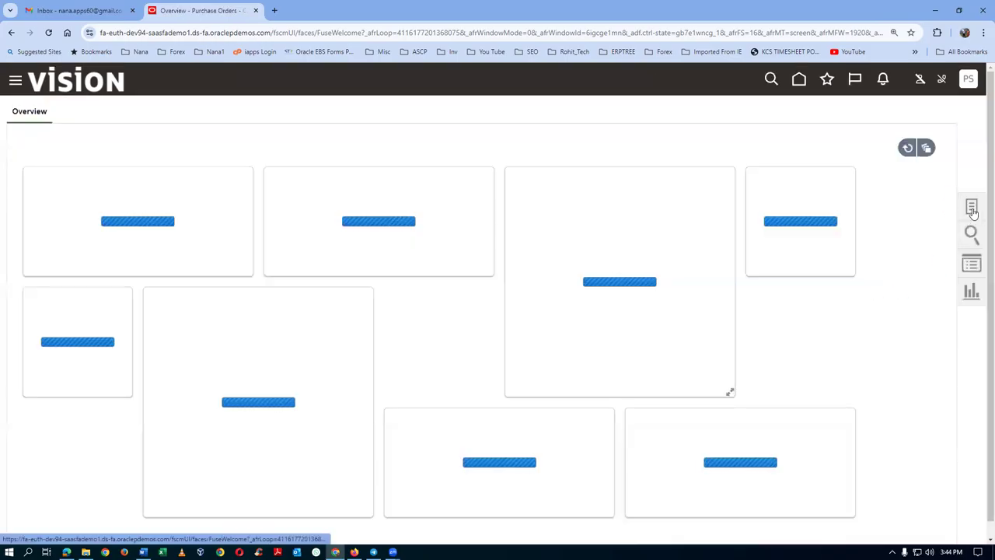
# Open Process Requisitions and clear the Buyer search filter.
pyautogui.click(972, 208)
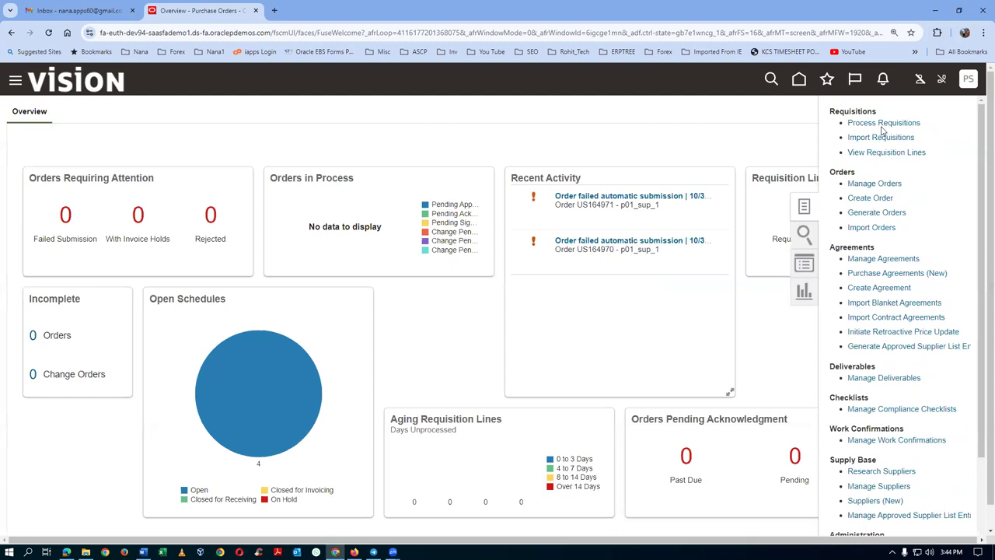
pyautogui.click(883, 126)
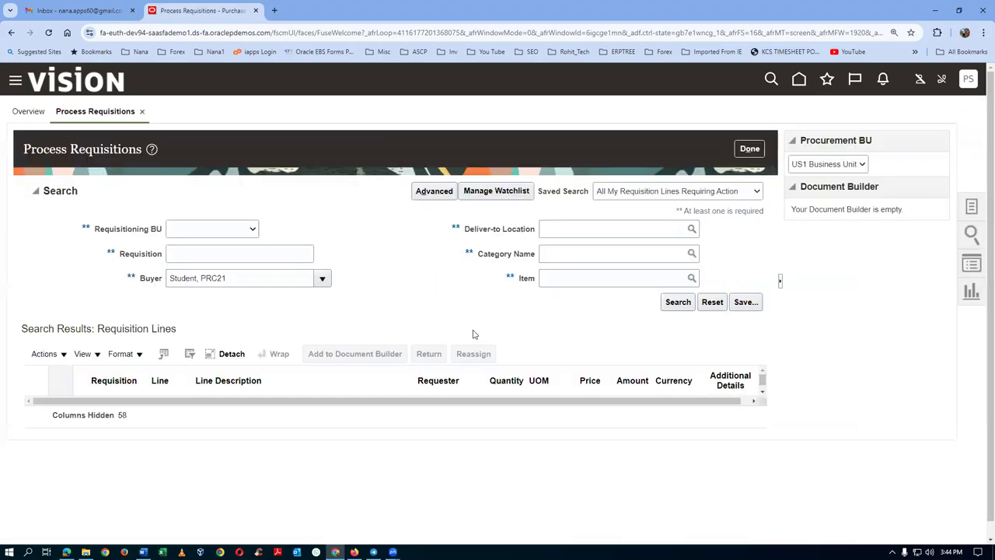
pyautogui.click(237, 279)
pyautogui.press('BackSpace')
pyautogui.press('BackSpace')
pyautogui.press('BackSpace')
pyautogui.press('BackSpace')
pyautogui.press('BackSpace')
pyautogui.press('BackSpace')
pyautogui.press('BackSpace')
pyautogui.press('BackSpace')
pyautogui.press('BackSpace')
pyautogui.press('BackSpace')
pyautogui.press('BackSpace')
pyautogui.press('BackSpace')
pyautogui.press('BackSpace')
pyautogui.press('BackSpace')
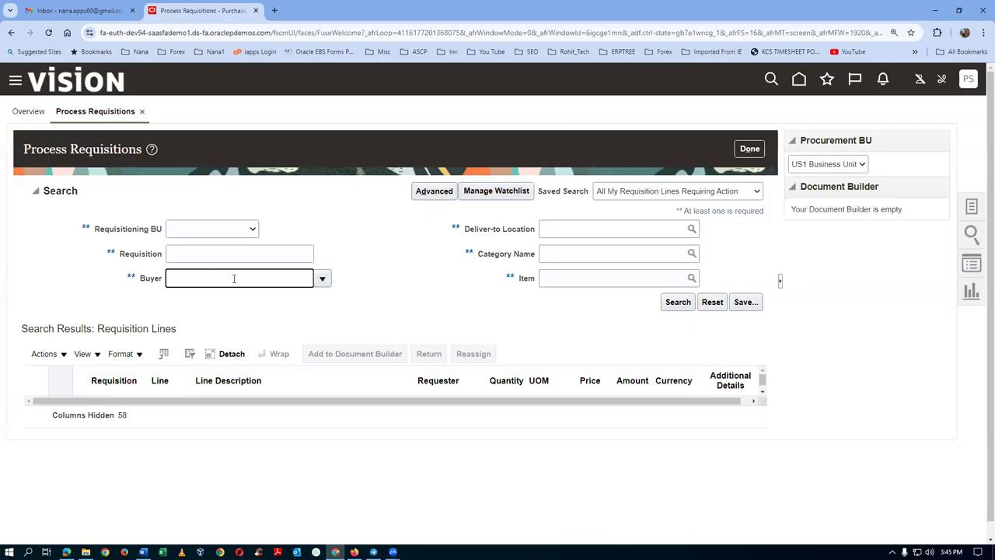
# Set Requisitioning BU to US1 Business Unit, then add requisition 204153 to the Document Builder.
pyautogui.click(220, 231)
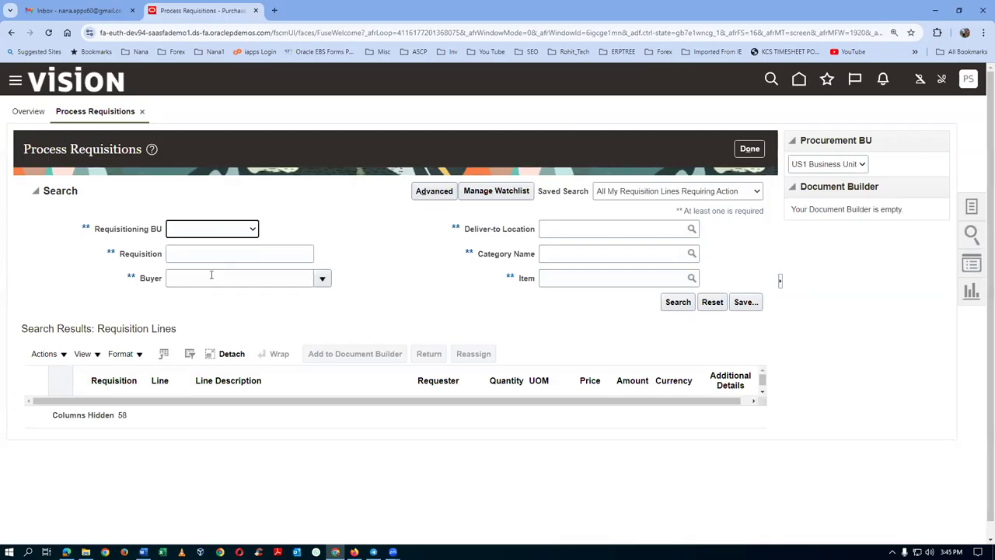
pyautogui.click(207, 231)
pyautogui.click(209, 297)
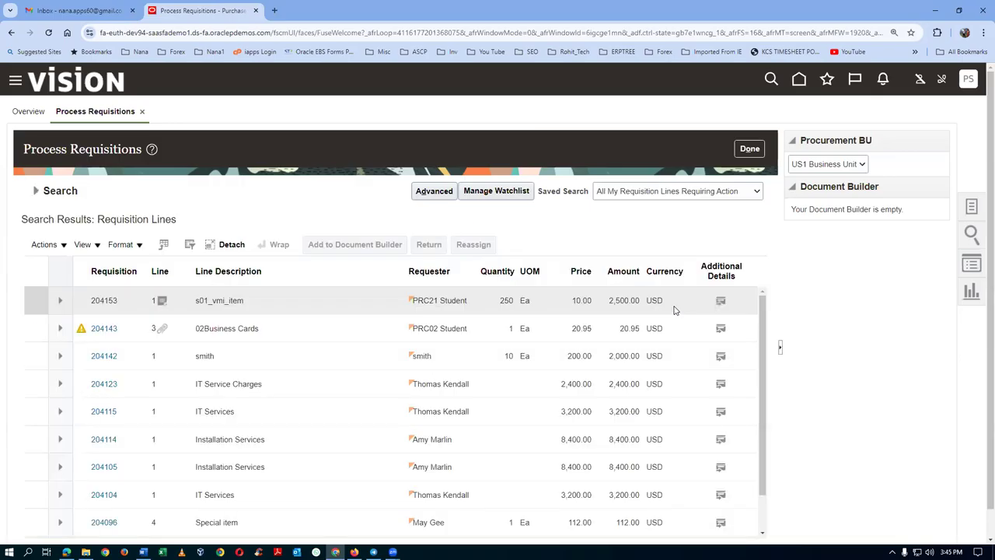
pyautogui.click(25, 301)
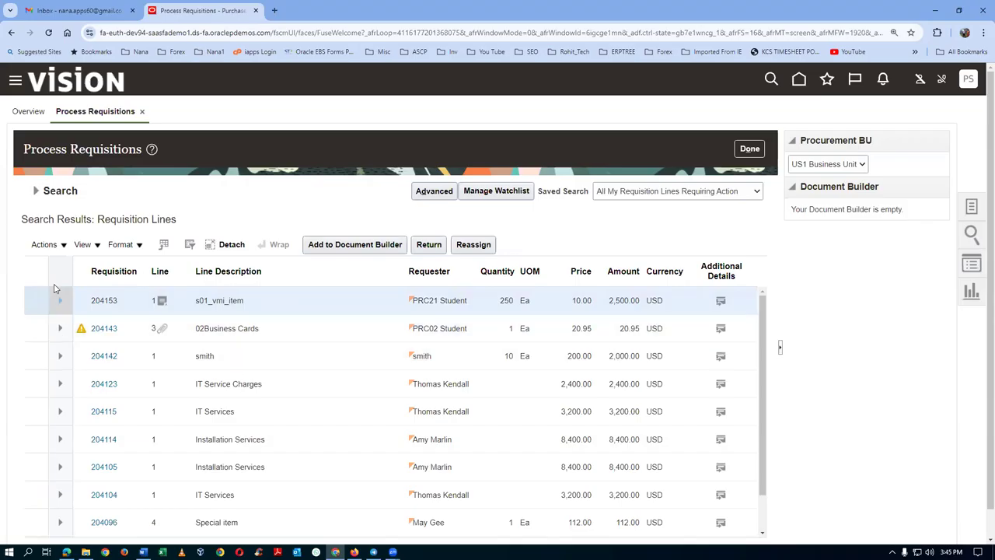
pyautogui.click(342, 245)
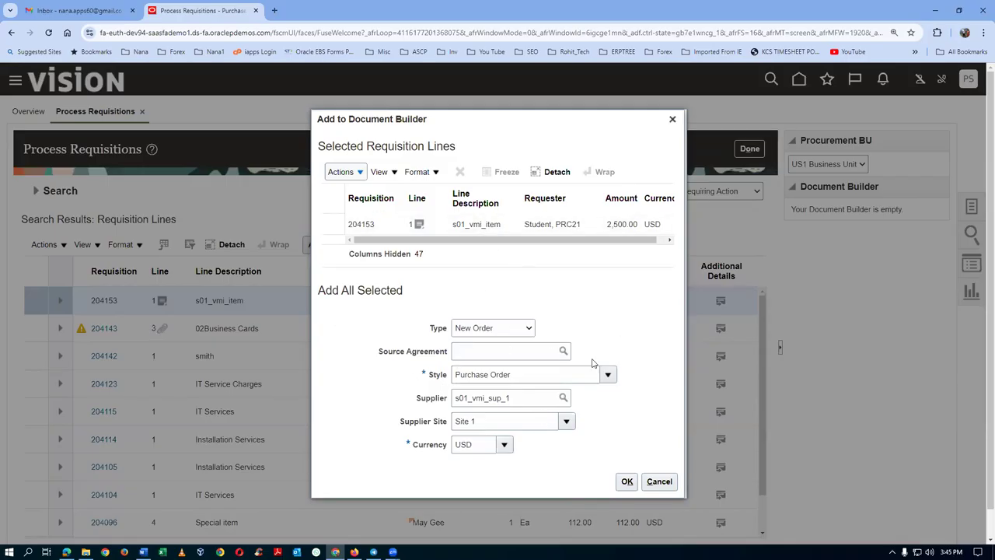
# Add requisition 204153 as a new order, creating purchase order US164975 for s01_vmi_sup_1 (2,737.50 USD).
pyautogui.click(626, 484)
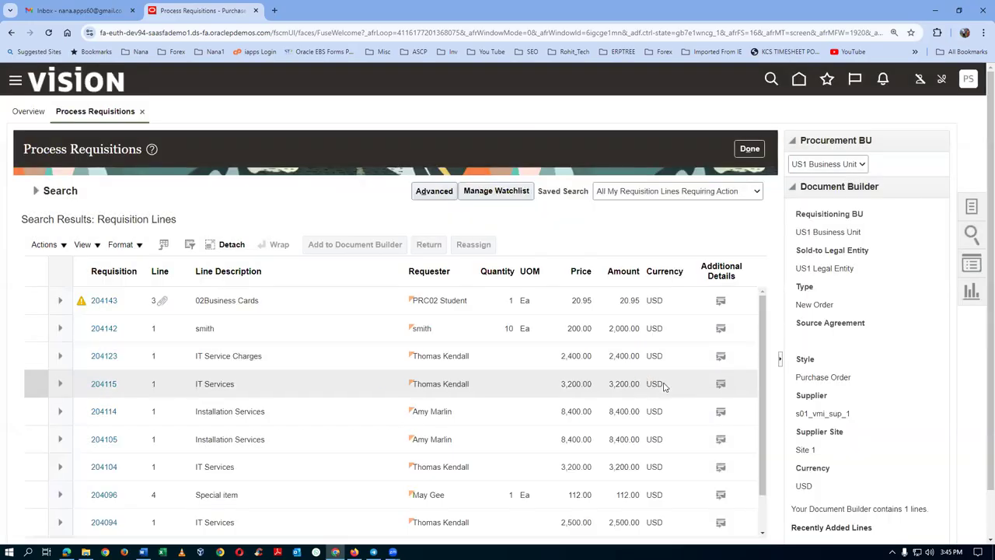
pyautogui.scroll(-1, 980, 440)
pyautogui.click(837, 521)
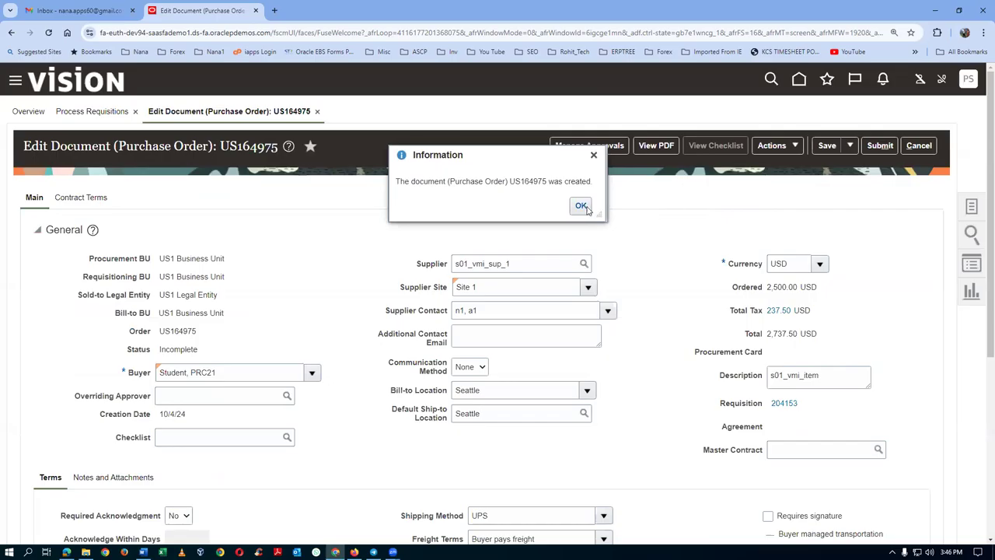
pyautogui.click(581, 206)
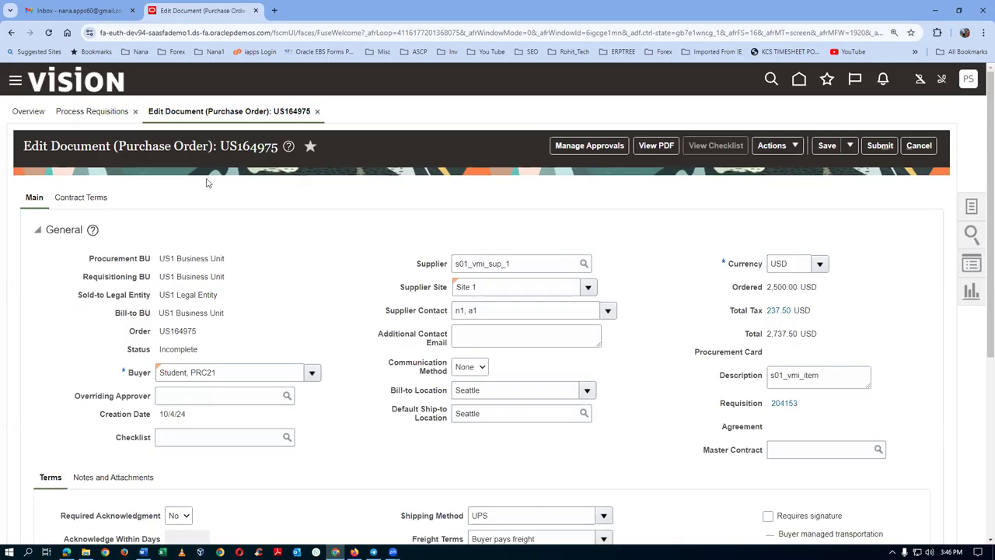
# Review the Terms Stage approval route for US164975 and submit it for approval.
pyautogui.click(594, 149)
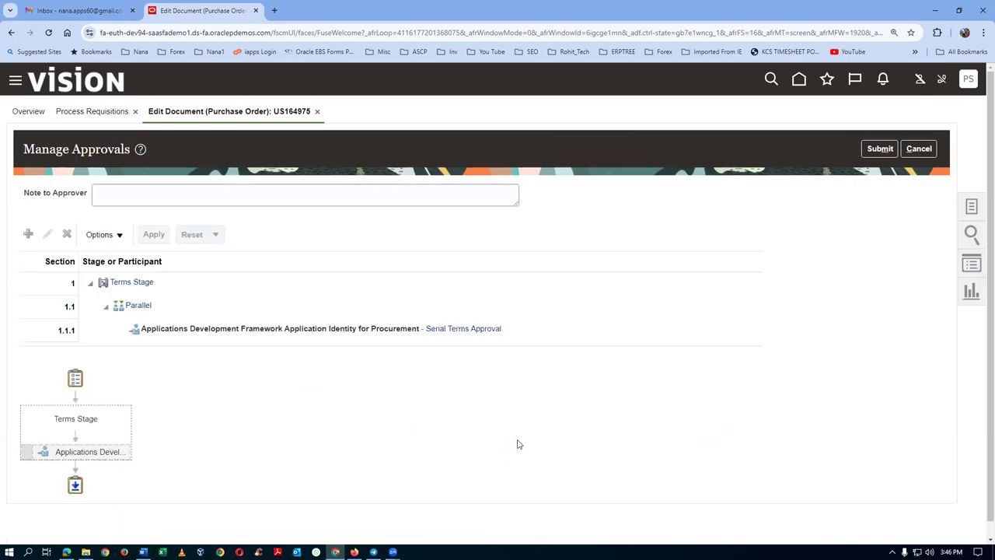
pyautogui.click(880, 150)
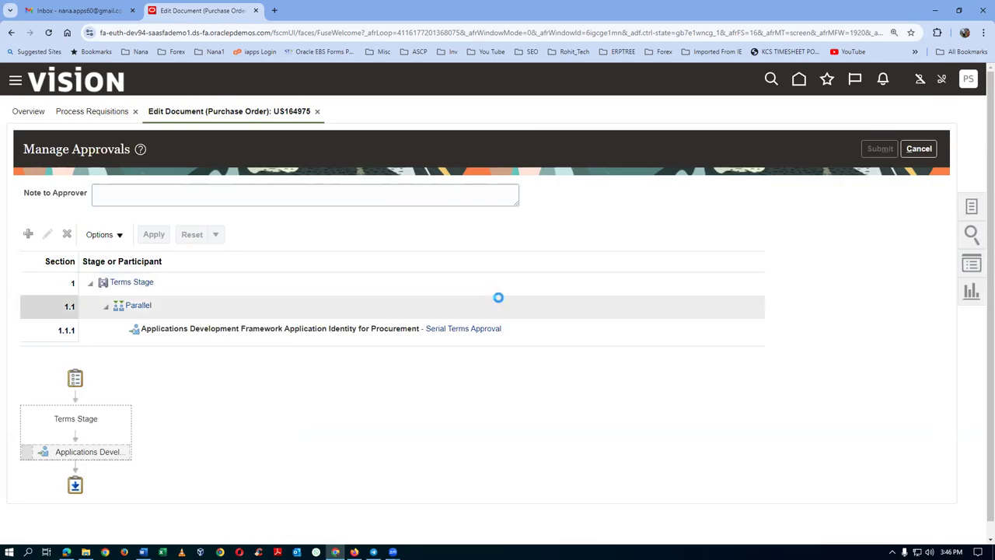
# Dismiss the submission confirmation and duplicate the Process Requisitions browser tab.
pyautogui.rightClick(194, 9)
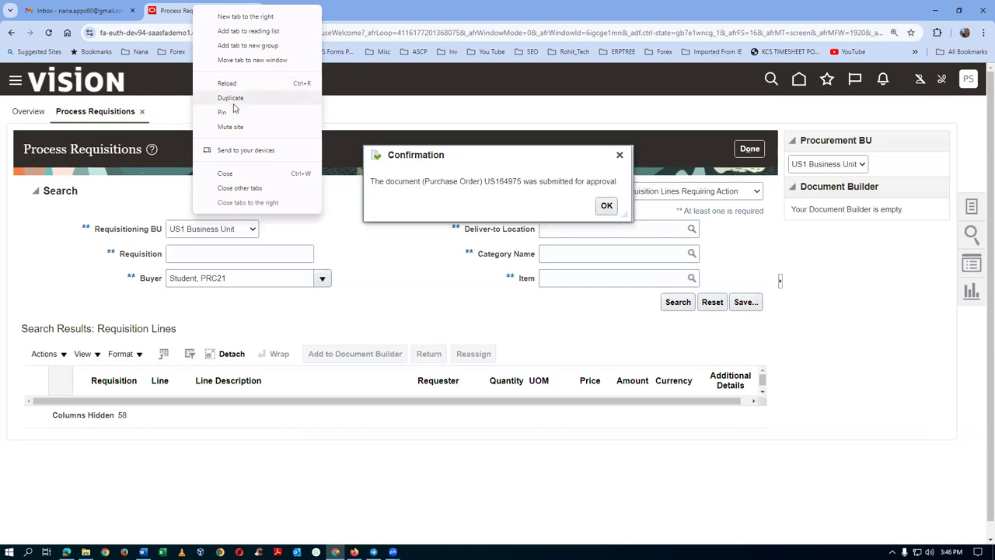
pyautogui.click(605, 207)
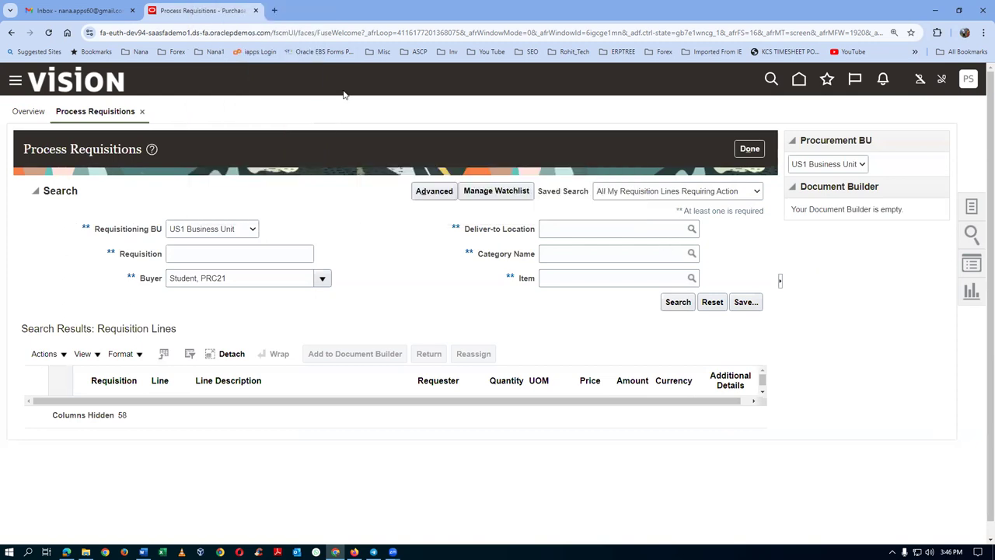
pyautogui.rightClick(217, 20)
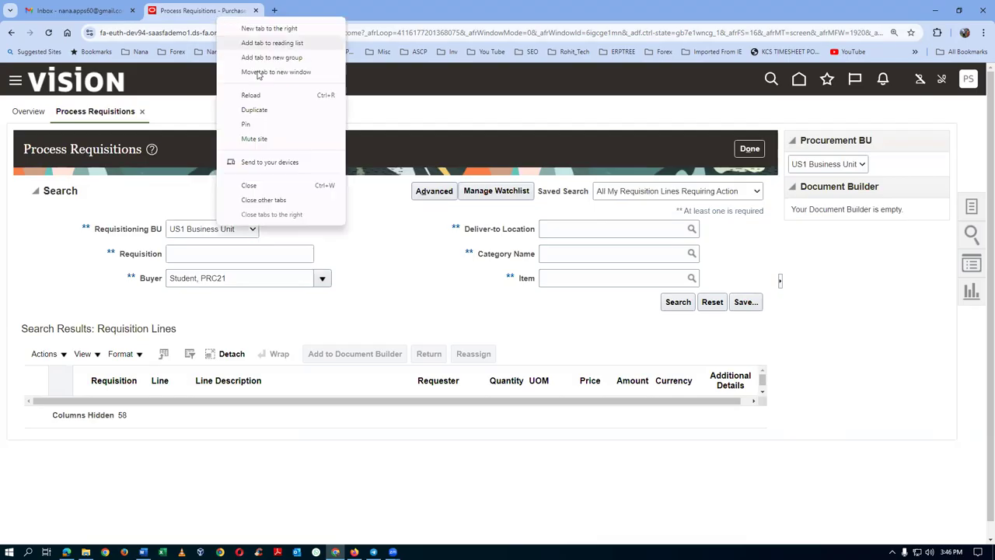
pyautogui.click(272, 110)
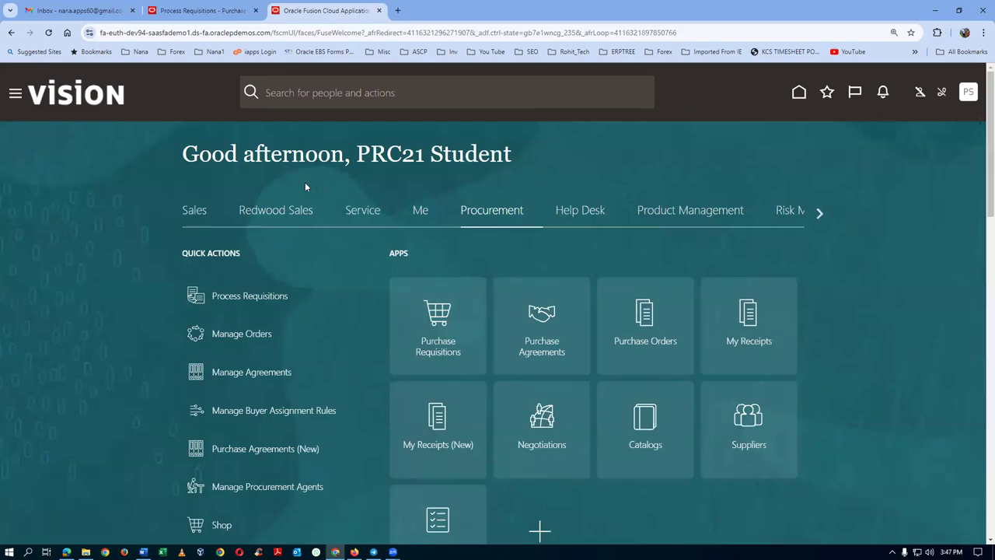
pyautogui.click(201, 11)
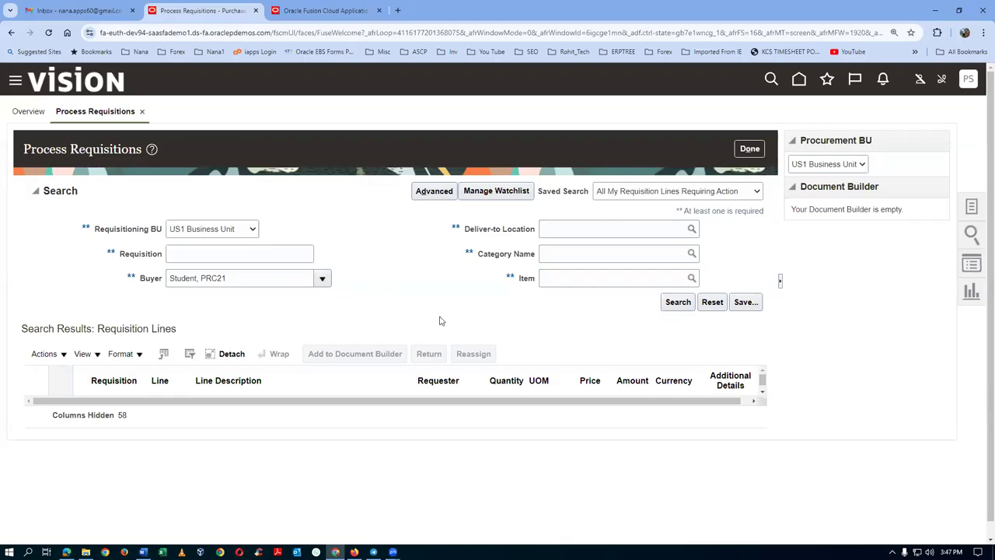
# Rerun the requisition search, then finish with Done to reach the Purchase Orders overview.
pyautogui.click(256, 275)
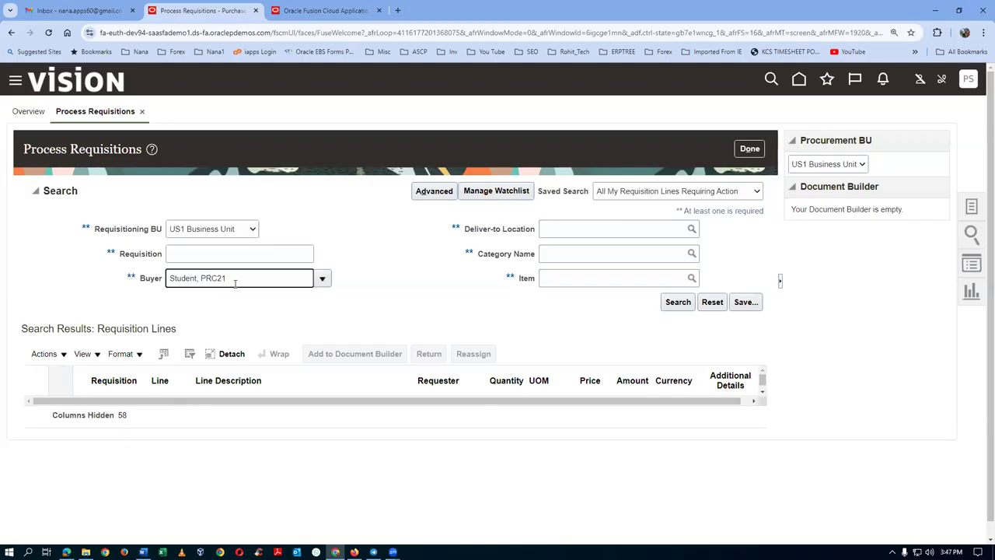
pyautogui.click(677, 302)
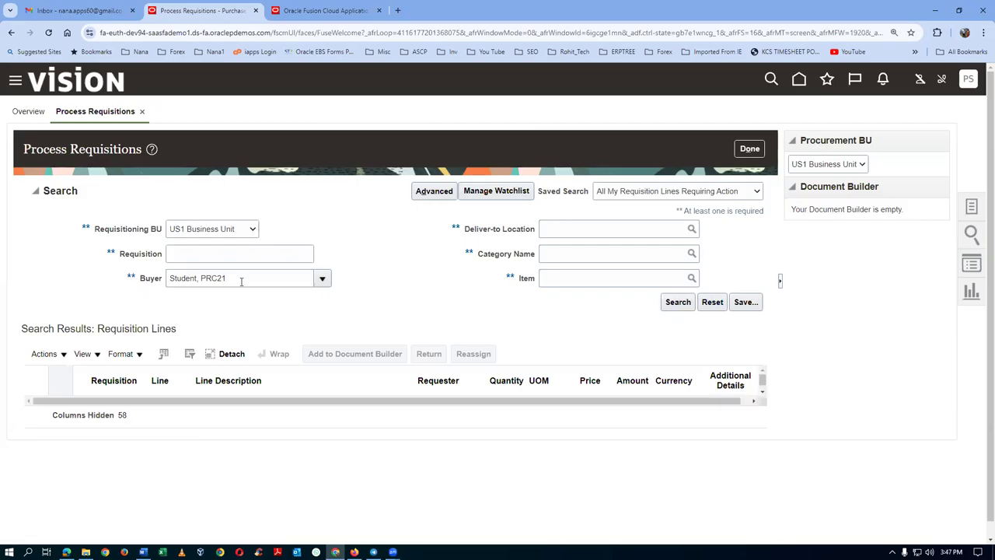
pyautogui.click(758, 152)
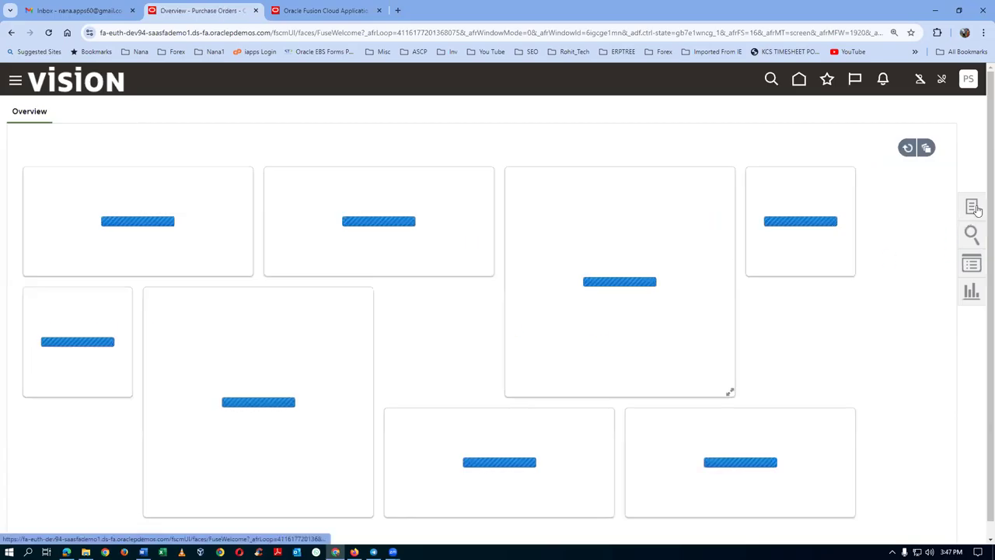
# In Manage Orders, enter supplier s01_vmi_sup_1 as the search criterion.
pyautogui.click(974, 207)
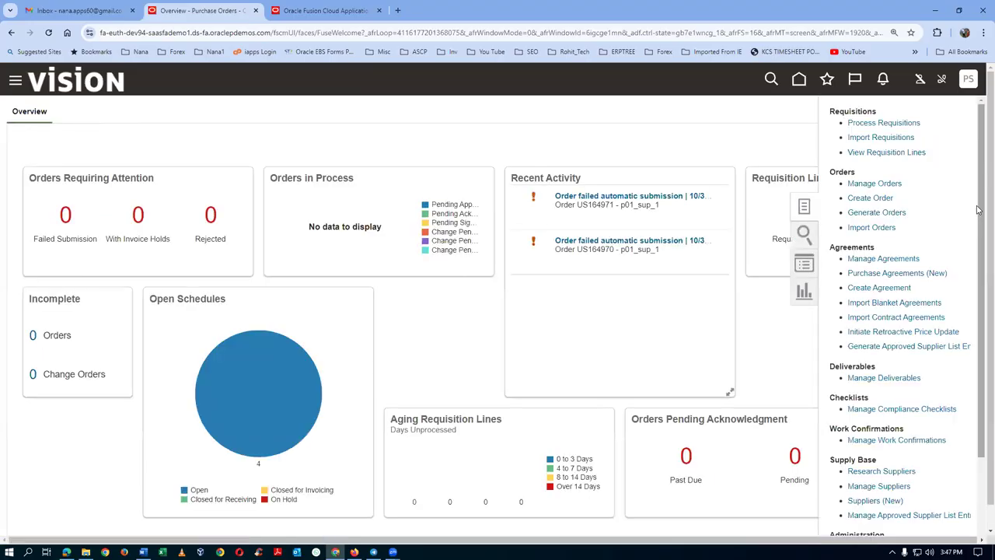
pyautogui.click(881, 184)
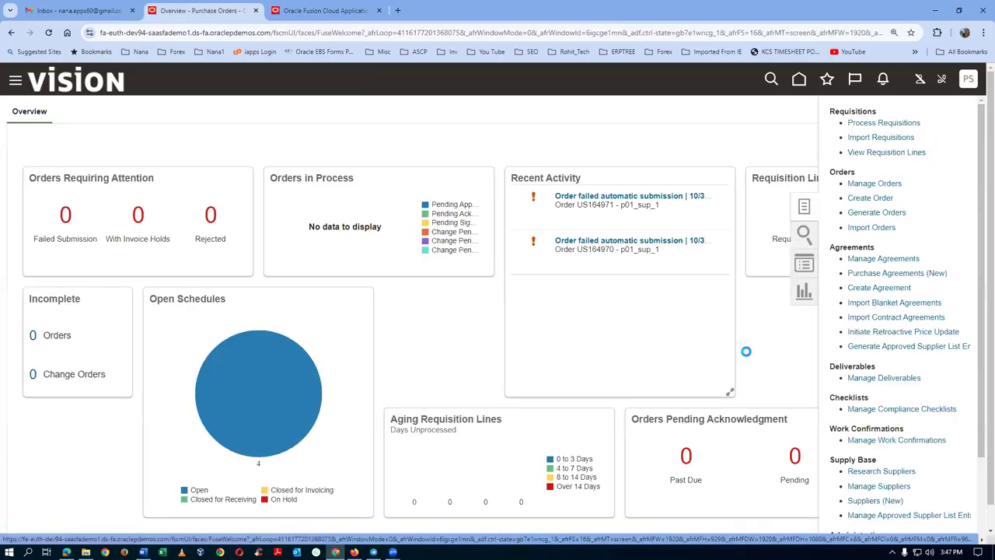
pyautogui.click(227, 314)
pyautogui.write('s01')
pyautogui.press('Tab')
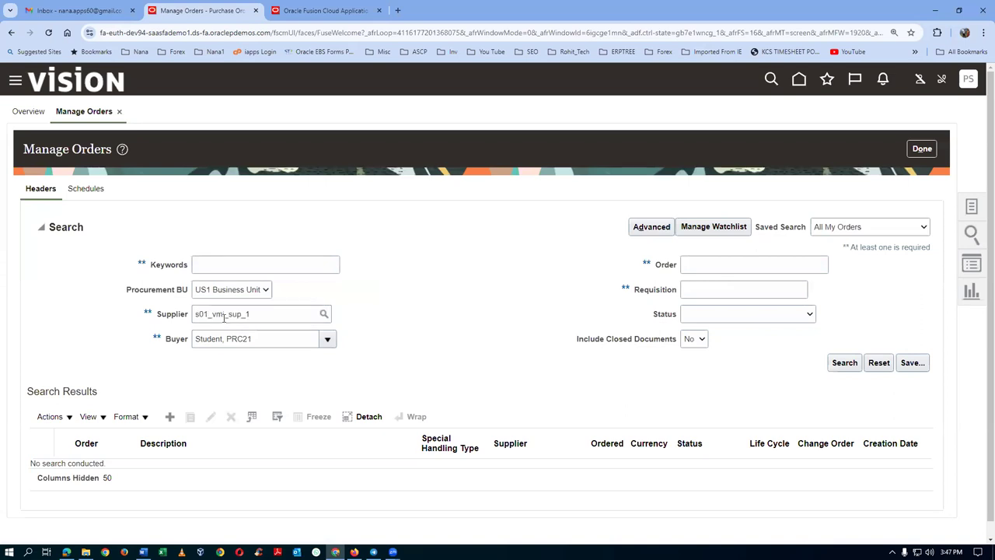
# Search to confirm US164975 is Open, then show more work areas on the home page tab.
pyautogui.click(843, 363)
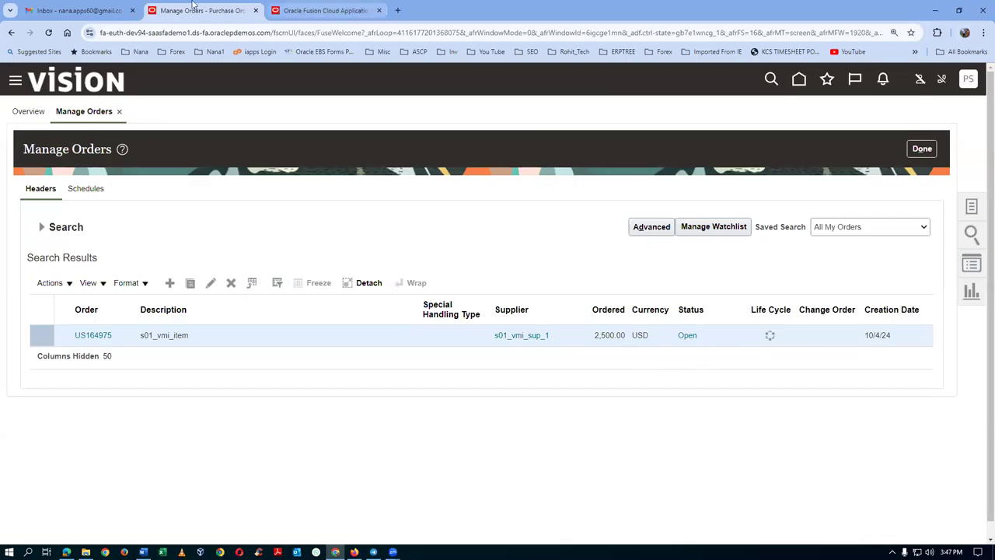
pyautogui.click(327, 11)
pyautogui.click(818, 214)
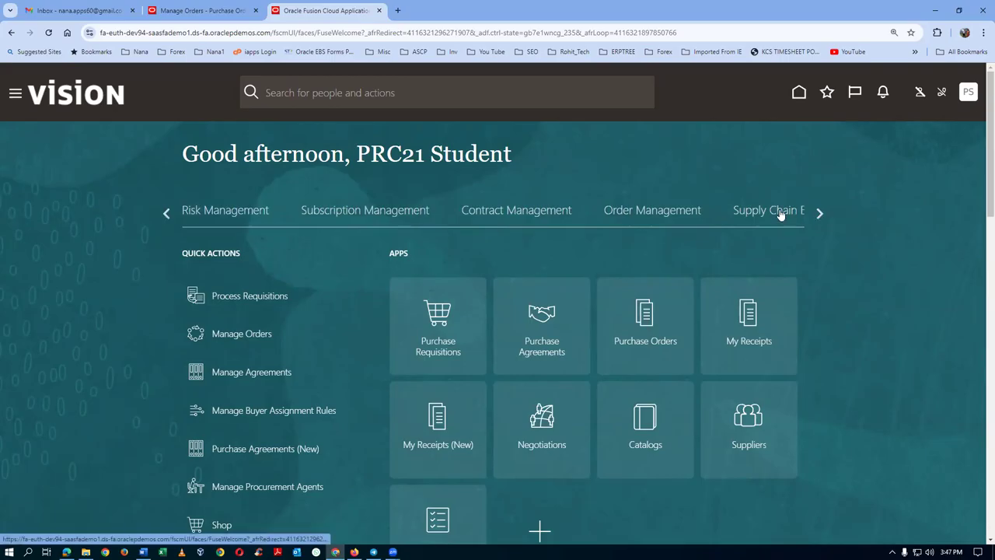
# Open Receive Expected Shipments under Inventory Management Receipts for organization 001.
pyautogui.click(780, 214)
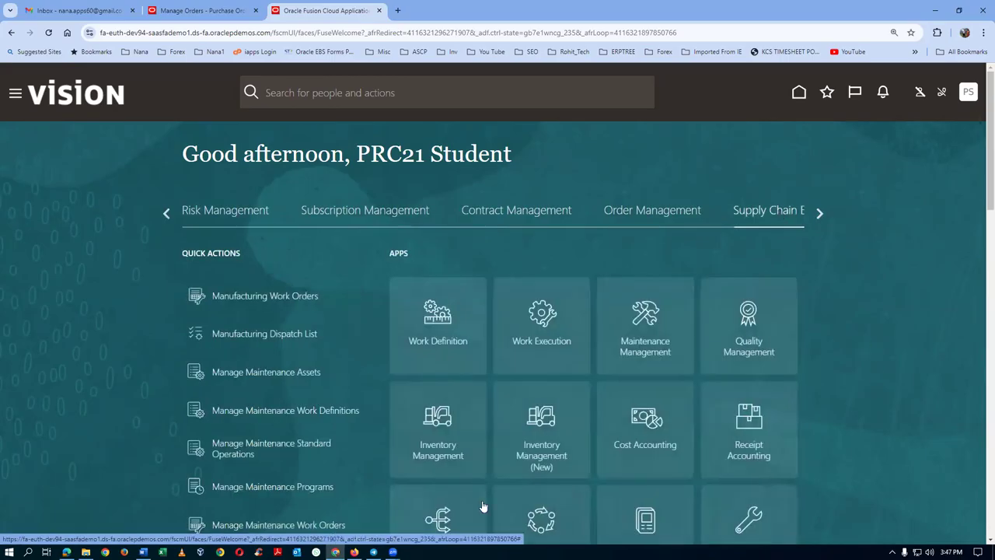
pyautogui.click(451, 456)
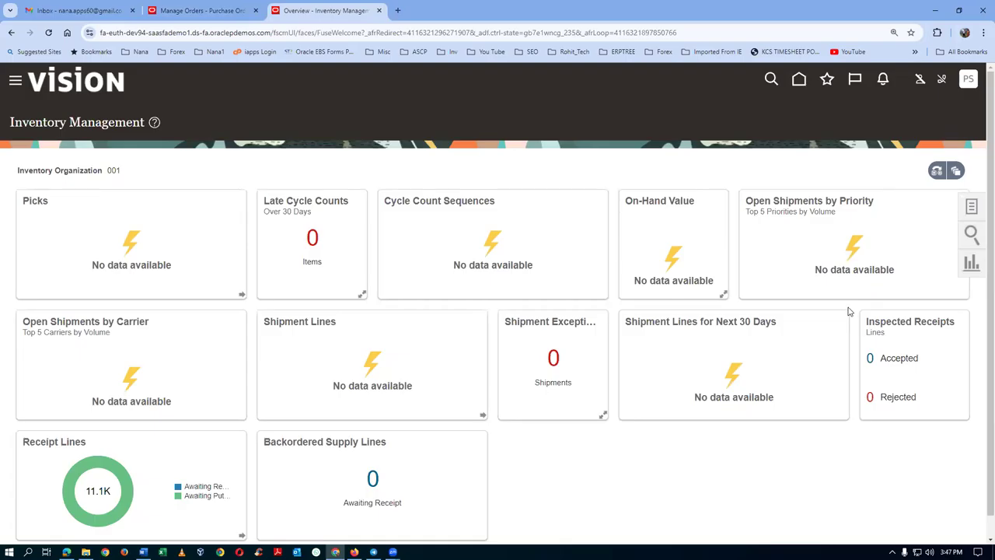
pyautogui.click(972, 209)
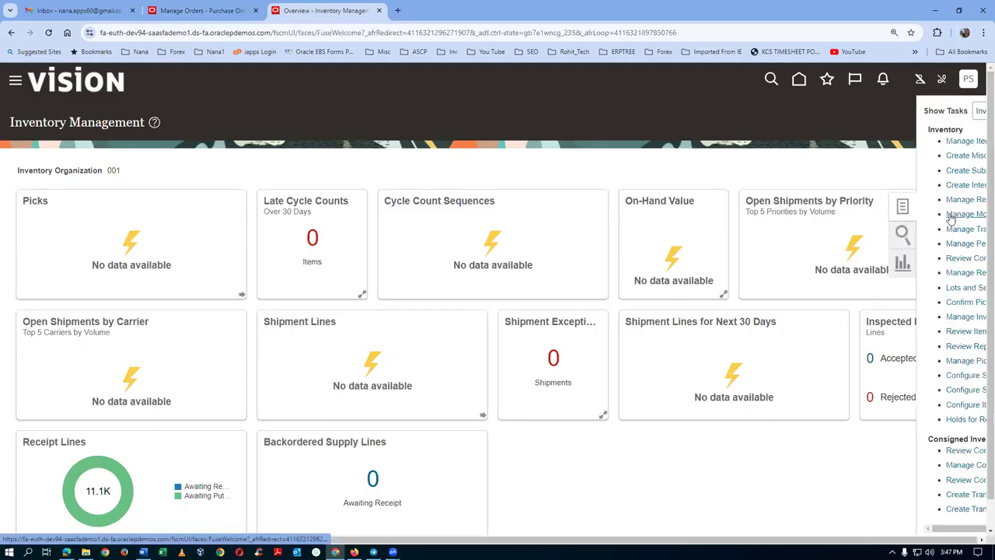
pyautogui.click(900, 111)
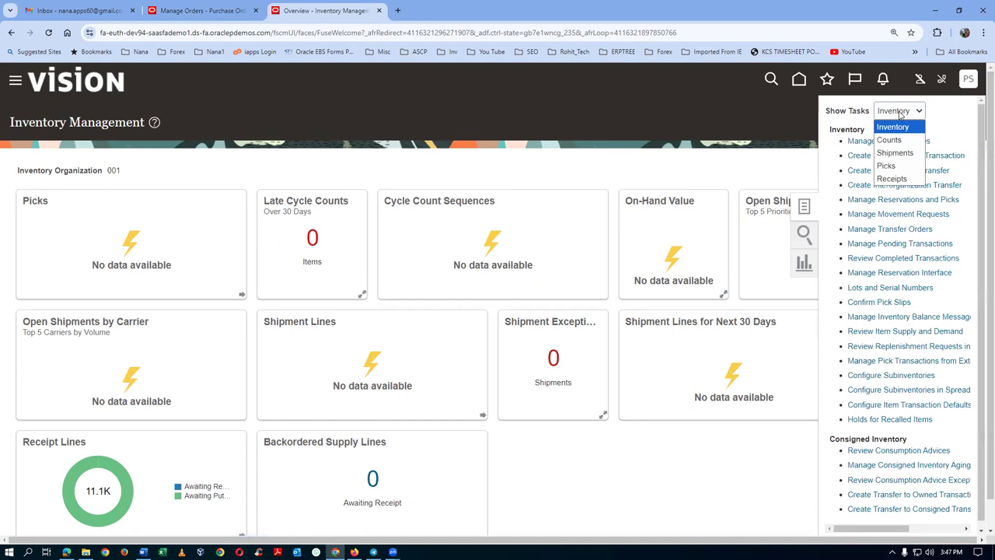
pyautogui.click(896, 183)
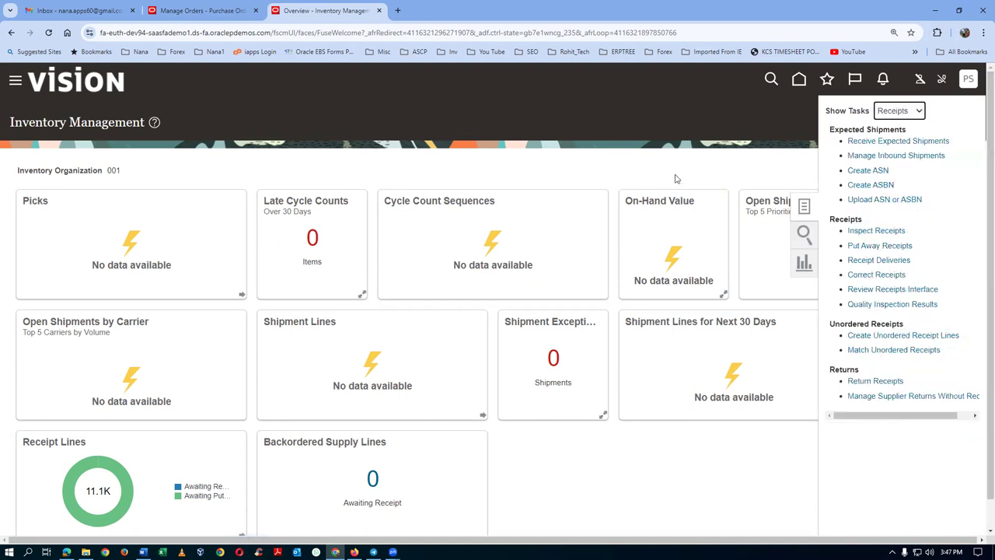
pyautogui.click(901, 141)
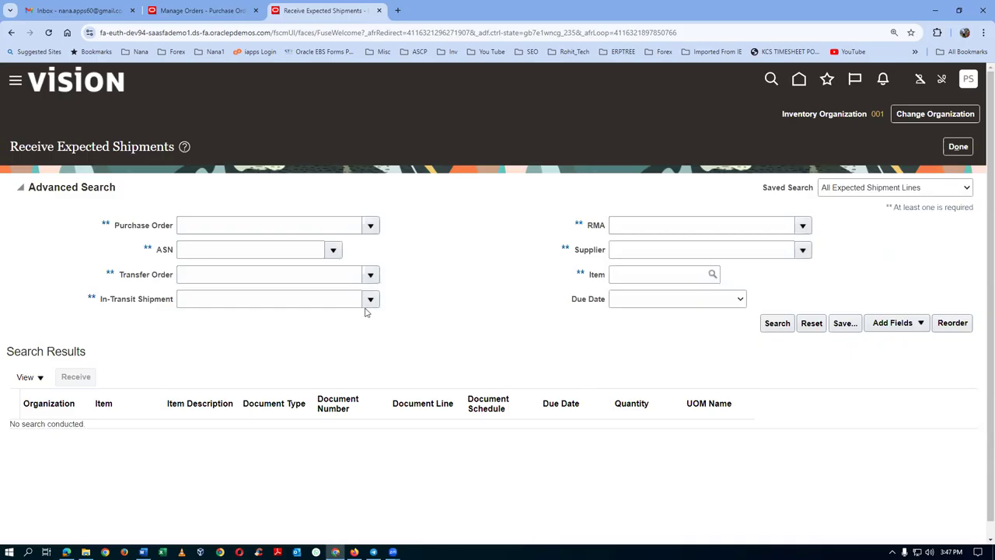
pyautogui.click(327, 225)
# Search expected shipments for US164975 and select its 250 Ea s01_vmi_item line due 10/4/24.
pyautogui.write('US164975')
pyautogui.click(282, 246)
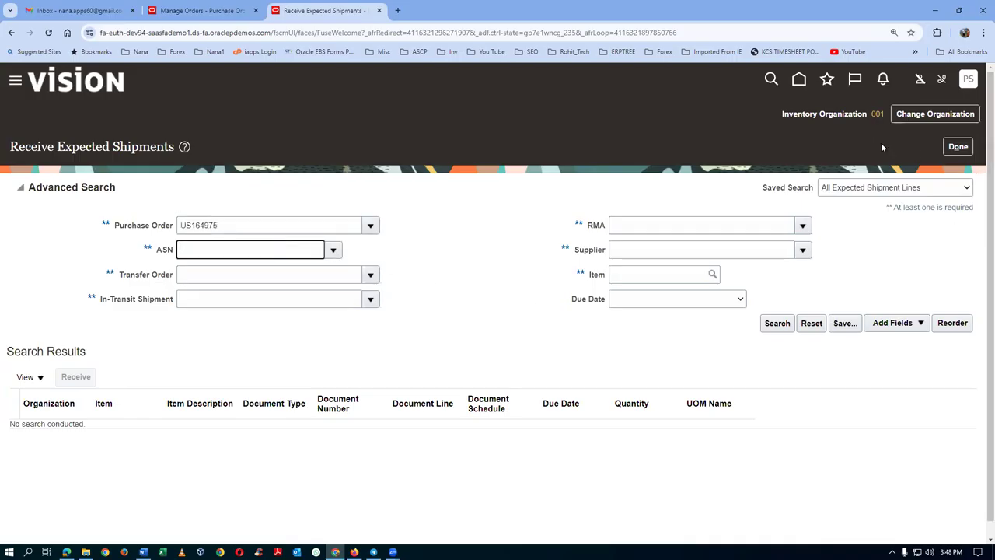
pyautogui.click(776, 323)
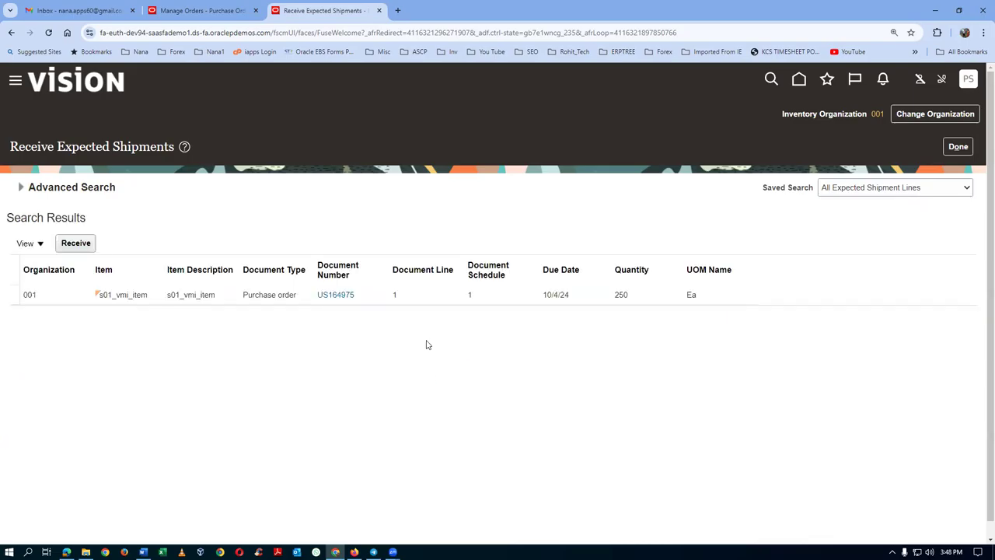
pyautogui.click(417, 296)
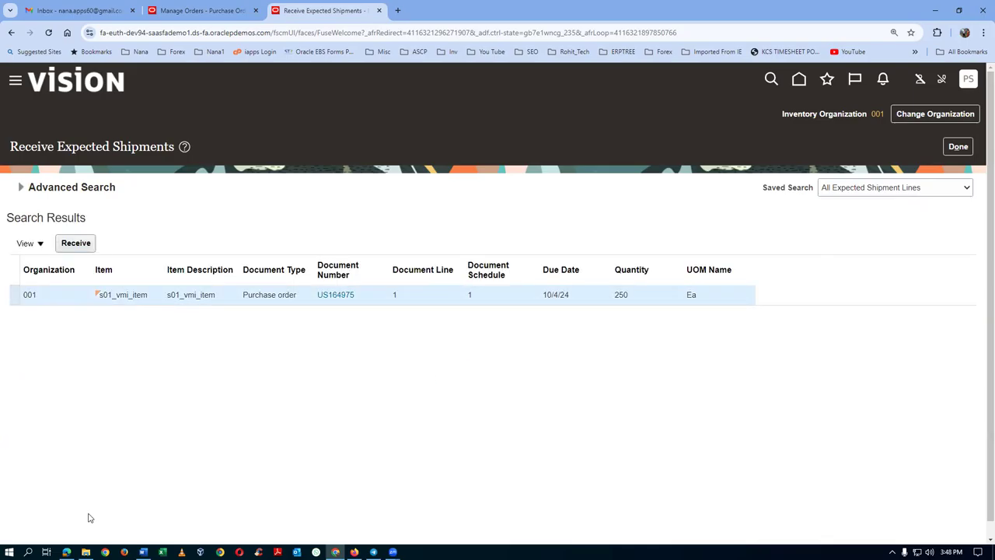
pyautogui.hotkey('alt', 'Tab')
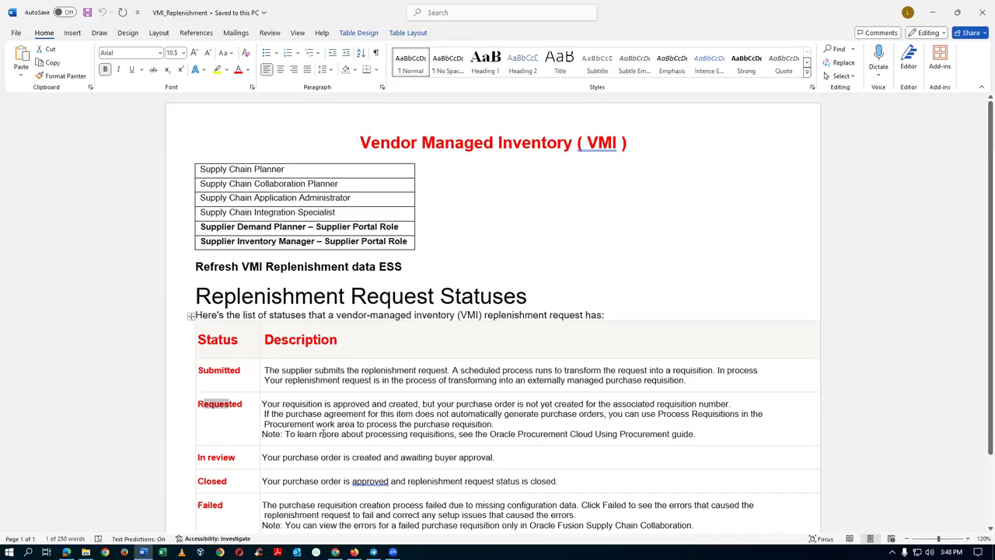
# Highlight the In review and Closed statuses in the Word status table, then return to the Supplier Portal.
pyautogui.click(356, 433)
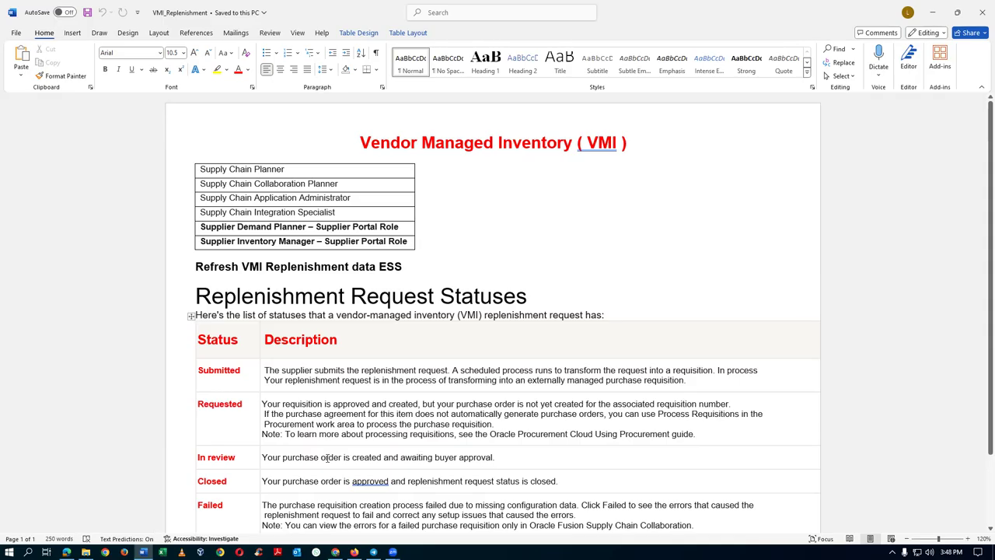
pyautogui.doubleClick(210, 458)
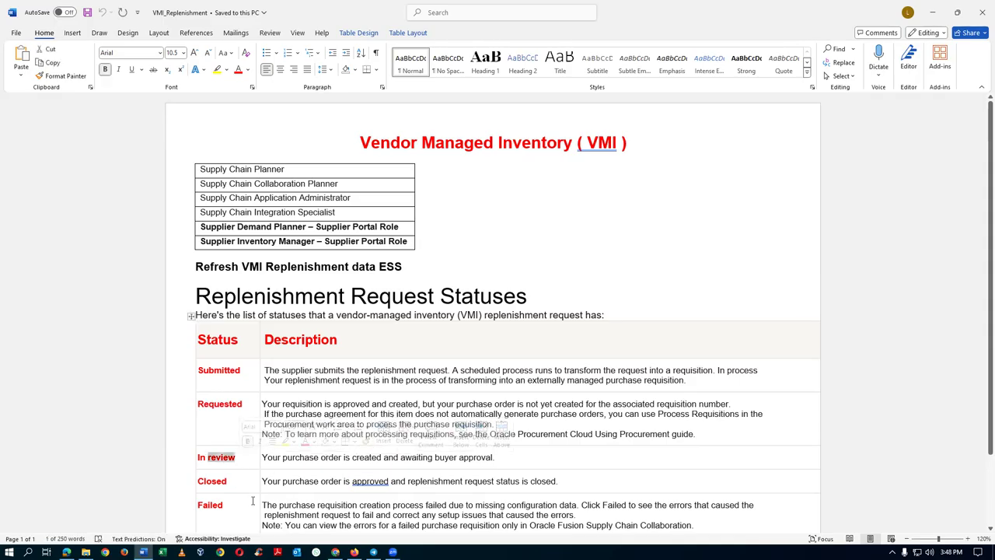
pyautogui.doubleClick(203, 481)
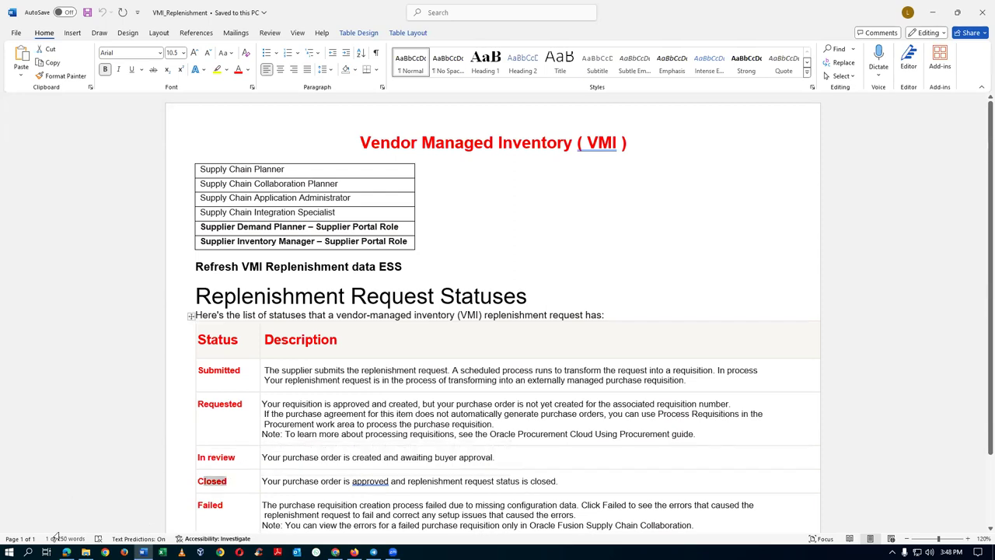
pyautogui.click(66, 552)
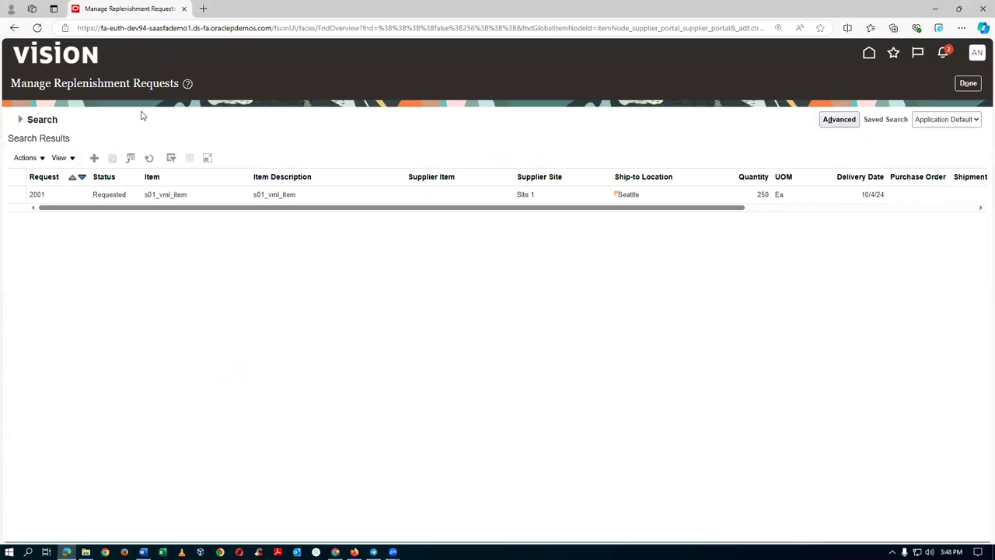
# Open request 2001's s01_vmi_item details, noting it is Closed for US164975, then return to Word.
pyautogui.click(139, 192)
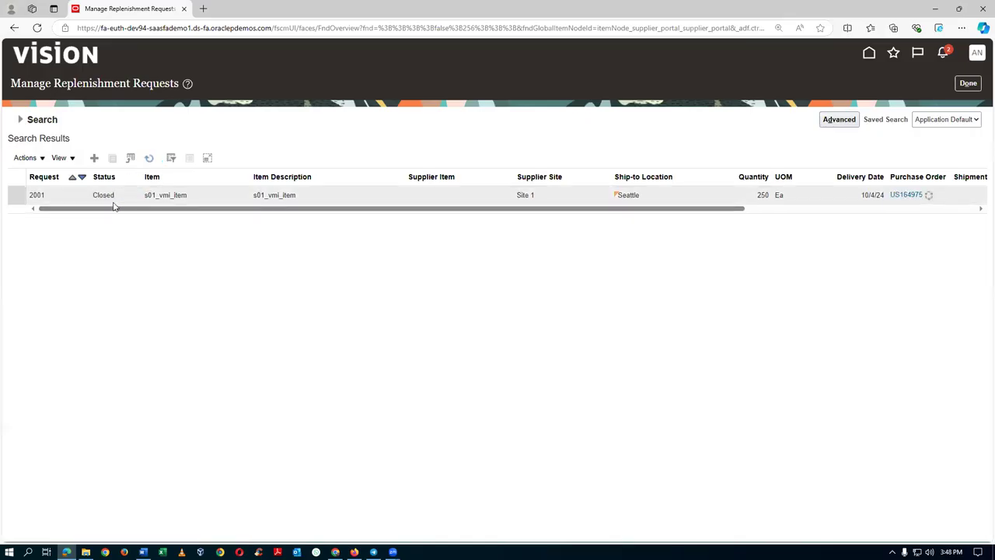
pyautogui.hotkey('alt', 'Tab')
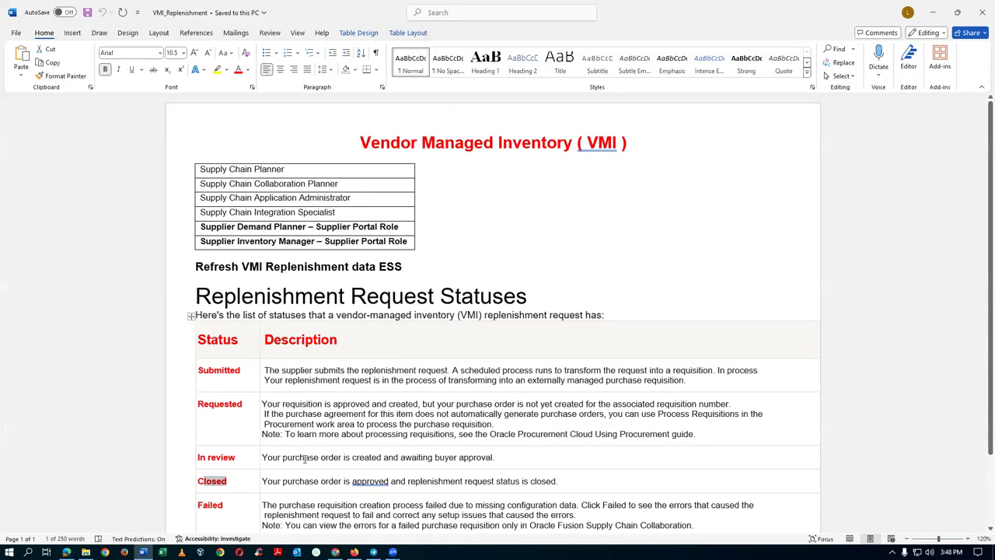
# Highlight the In review and Closed entries in the Replenishment Request Statuses table, then return to the browser.
pyautogui.moveTo(296, 459); pyautogui.dragTo(315, 458)
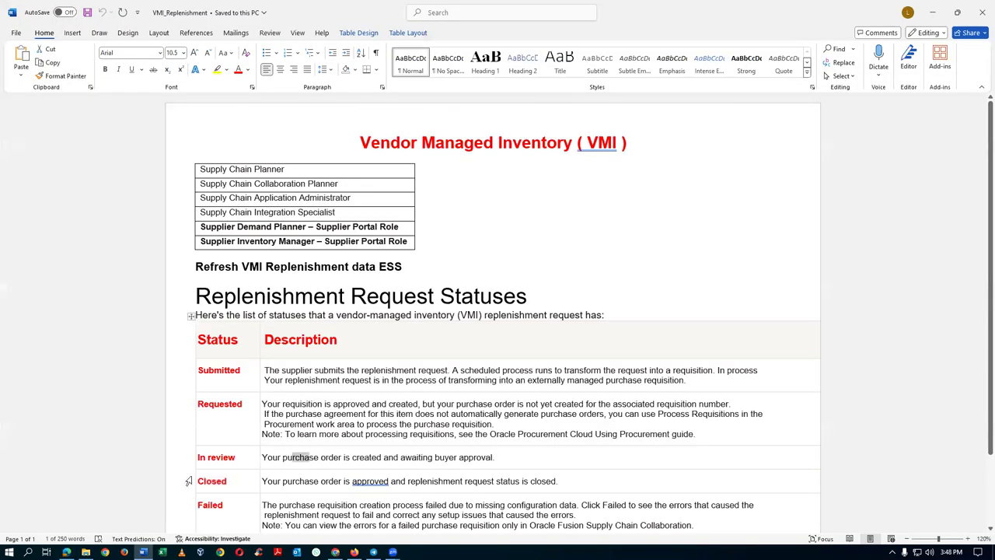
pyautogui.click(370, 481)
pyautogui.click(303, 482)
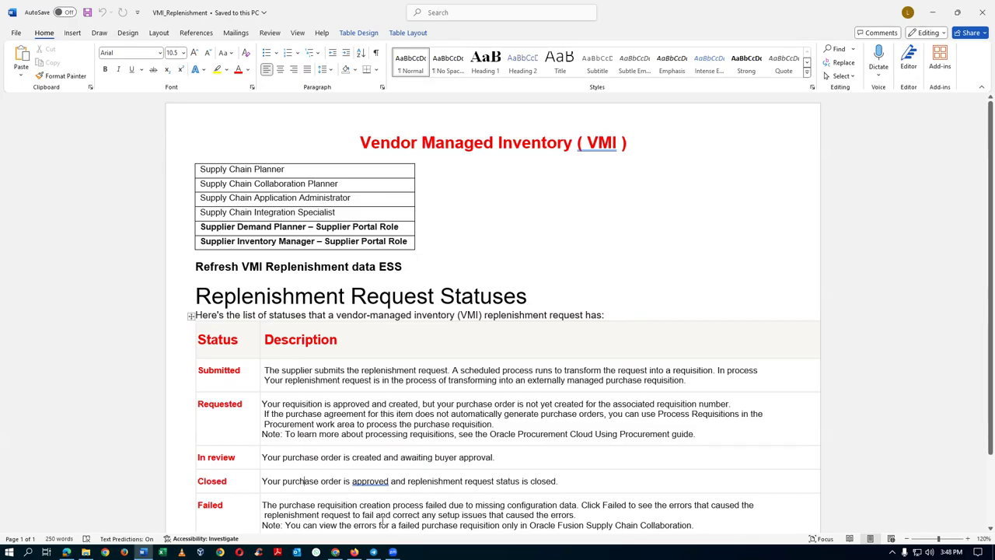
pyautogui.scroll(-1, 382, 519)
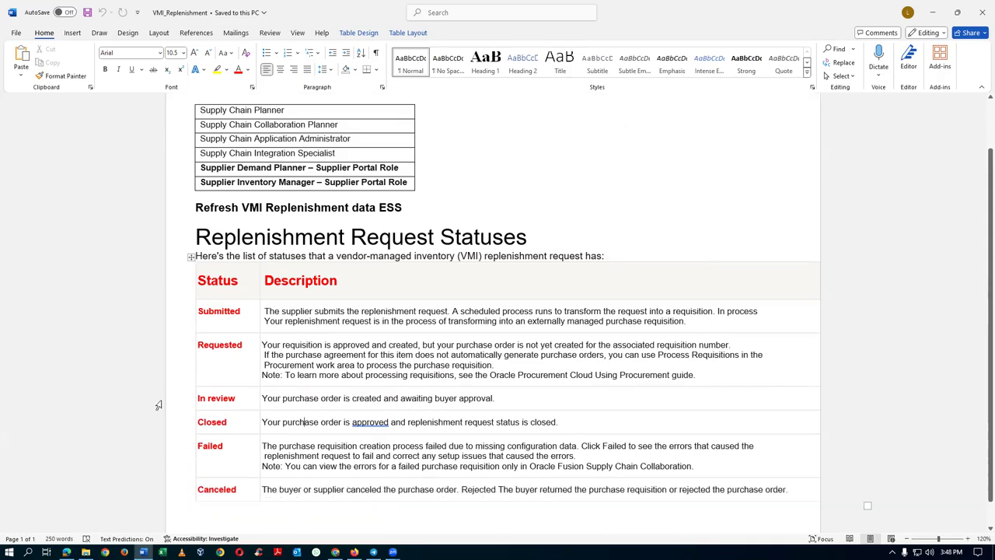
pyautogui.moveTo(203, 398); pyautogui.dragTo(223, 398)
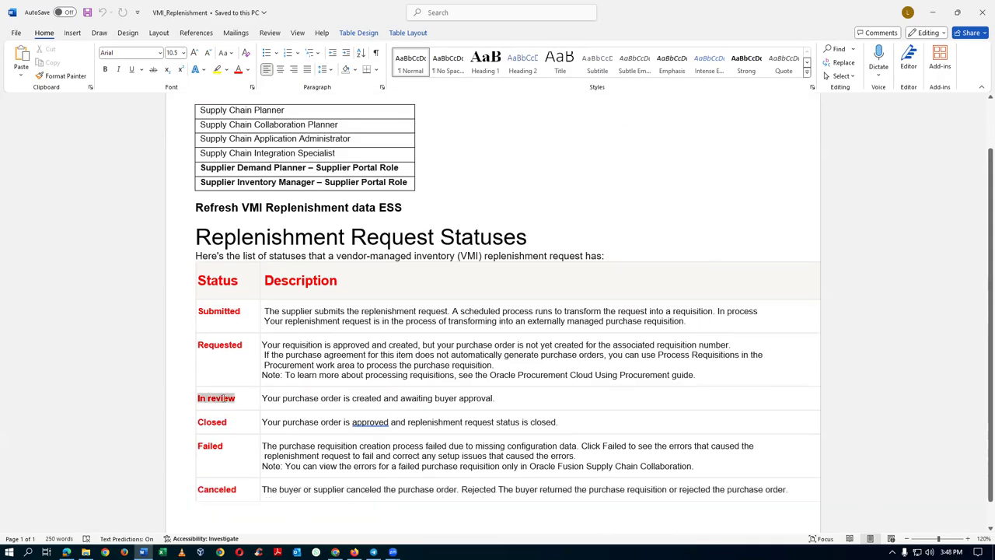
pyautogui.doubleClick(211, 422)
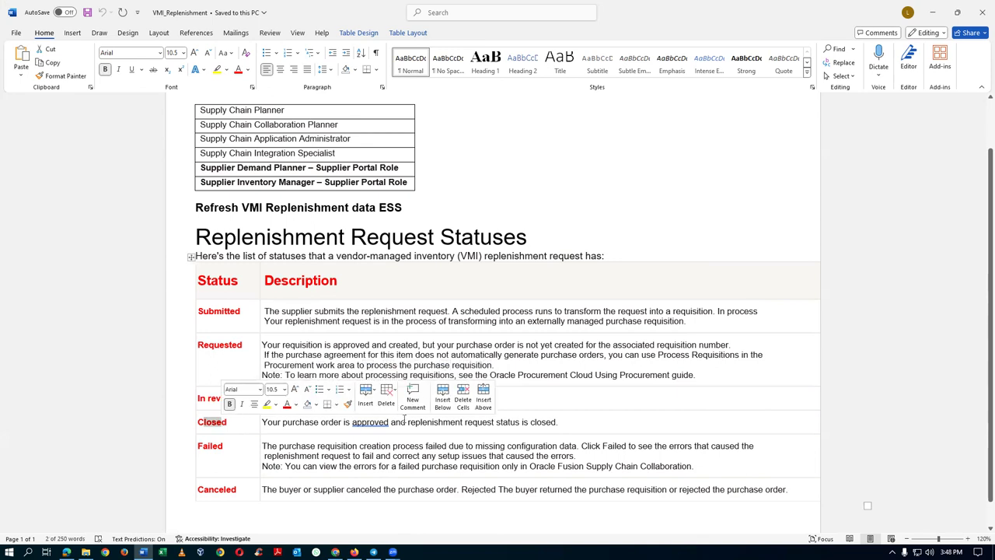
pyautogui.click(447, 424)
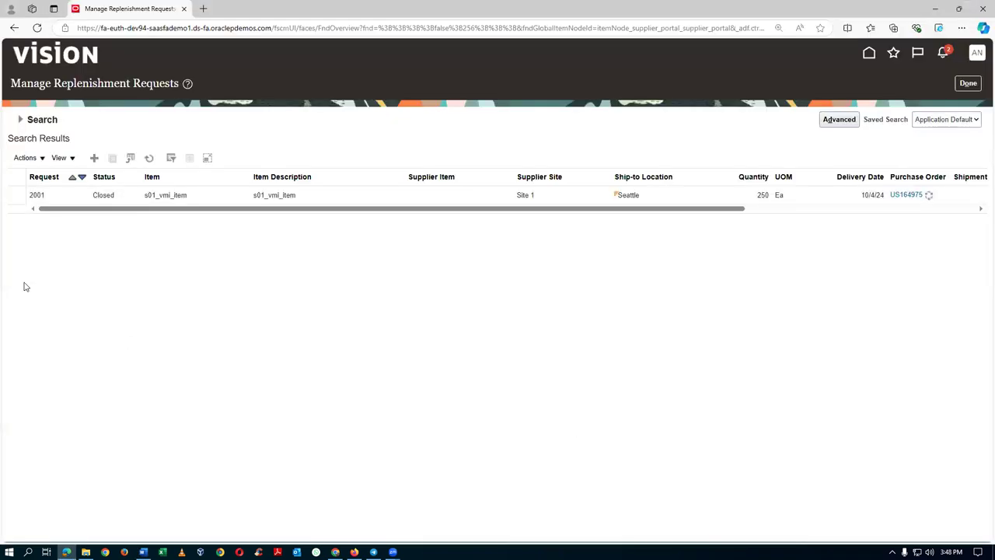
pyautogui.hotkey('alt', 'Tab')
pyautogui.hotkey('alt', 'Tab')
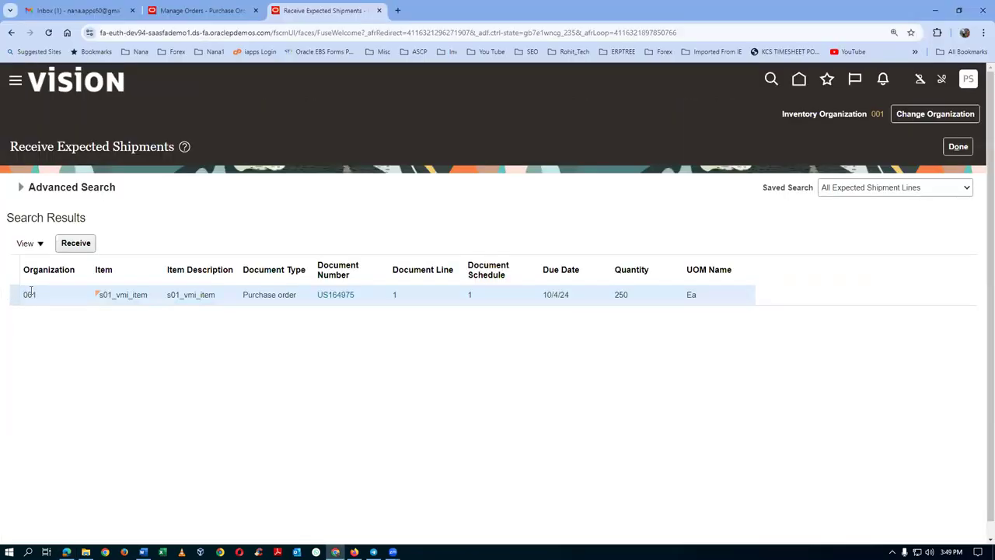
# Receive the full 250 Ea US164975 line and begin a new receipt for it.
pyautogui.click(77, 243)
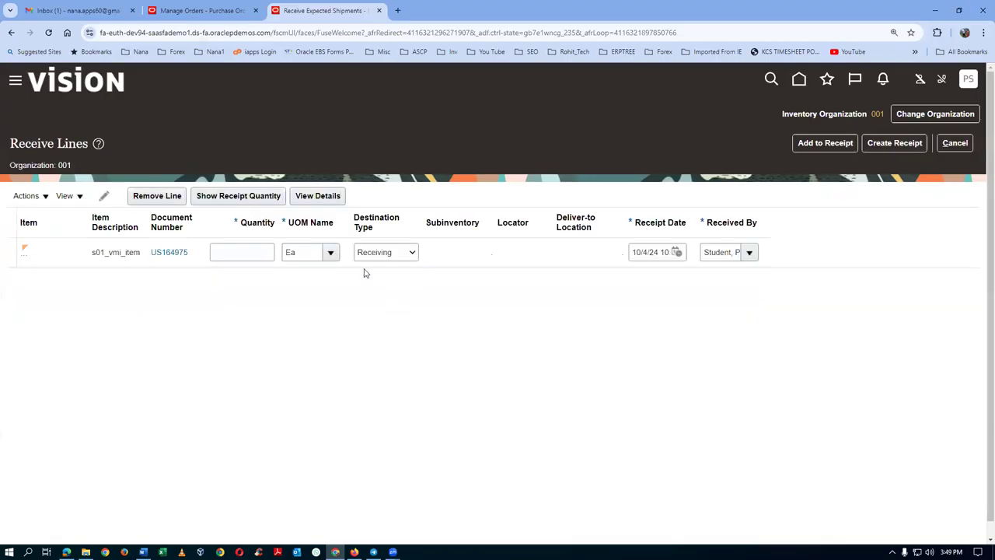
pyautogui.click(240, 199)
pyautogui.click(893, 143)
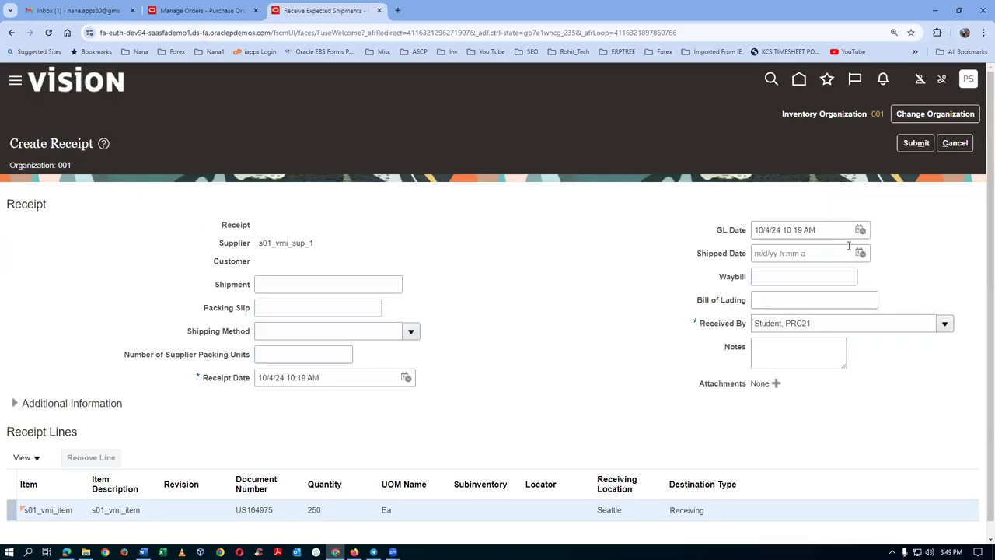
pyautogui.click(303, 307)
# Enter the packing slip, 3 supplier packing units, waybill 45547 and bill of lading 68678.
pyautogui.write('naan')
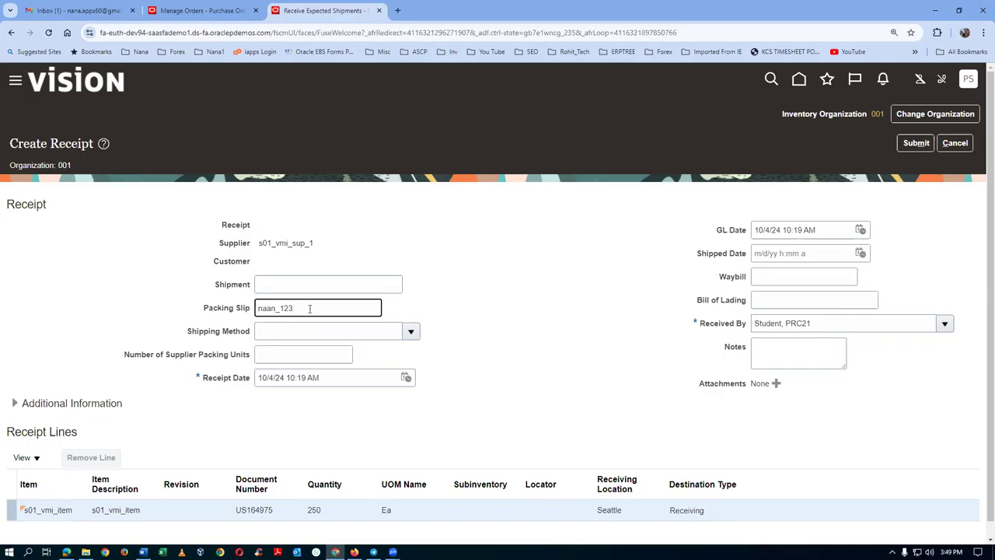
pyautogui.write('_123')
pyautogui.doubleClick(294, 307)
pyautogui.write('nana')
pyautogui.click(293, 355)
pyautogui.write('3')
pyautogui.click(794, 276)
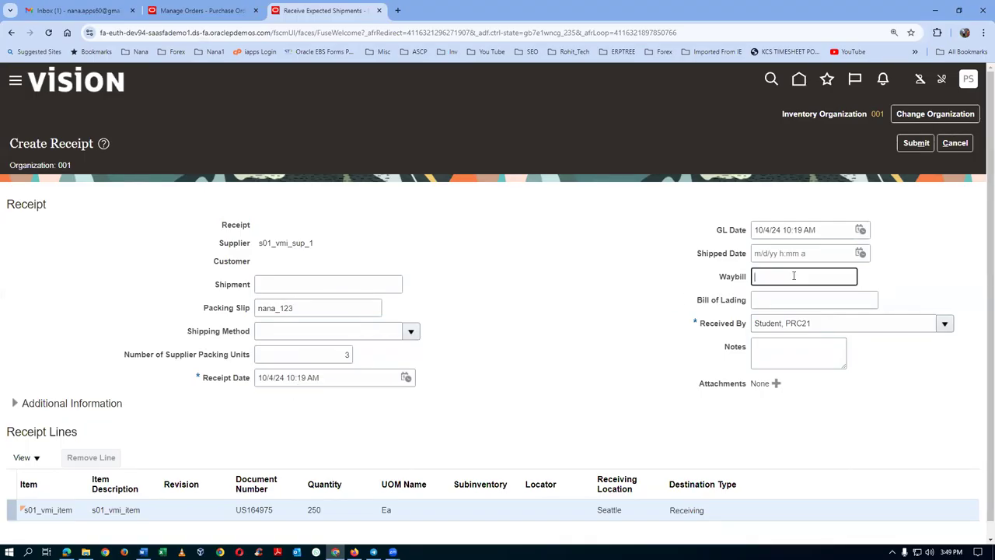
pyautogui.write('45547')
pyautogui.click(794, 299)
pyautogui.write('68678')
# Add the note 'Short supply' and submit the receipt, confirming receipt 52620.
pyautogui.click(798, 355)
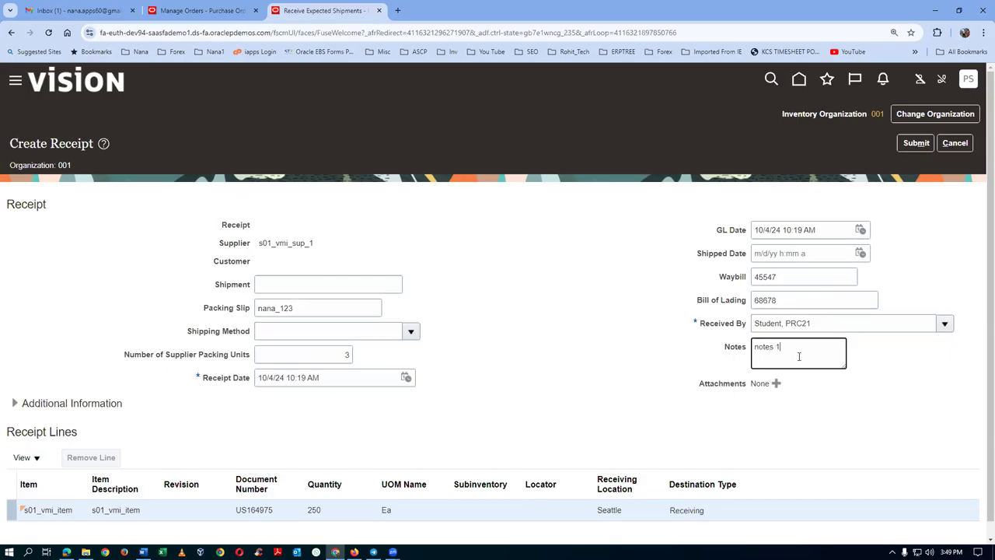
pyautogui.press('BackSpace')
pyautogui.press('BackSpace')
pyautogui.press('BackSpace')
pyautogui.press('BackSpace')
pyautogui.press('BackSpace')
pyautogui.press('BackSpace')
pyautogui.write('Short supply')
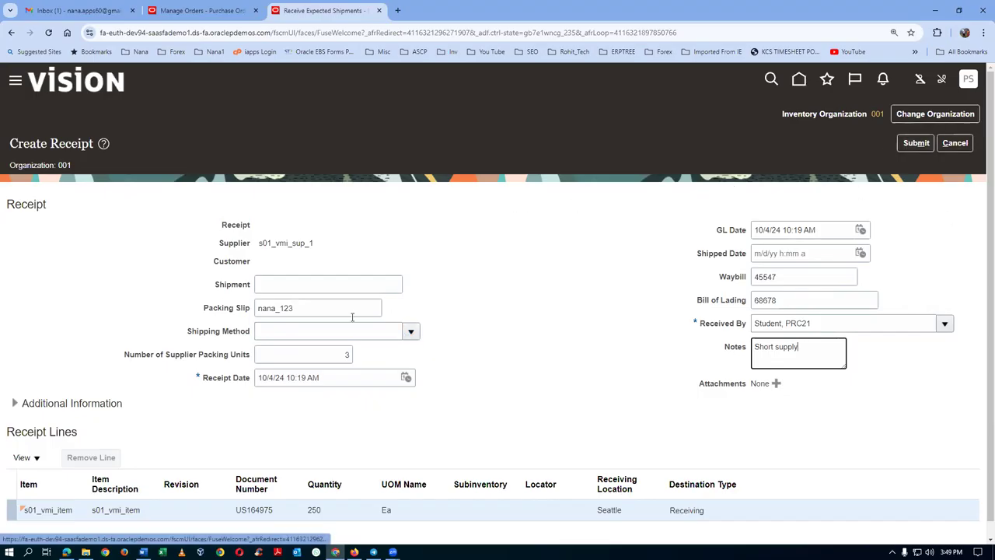
pyautogui.moveTo(329, 309); pyautogui.dragTo(259, 309)
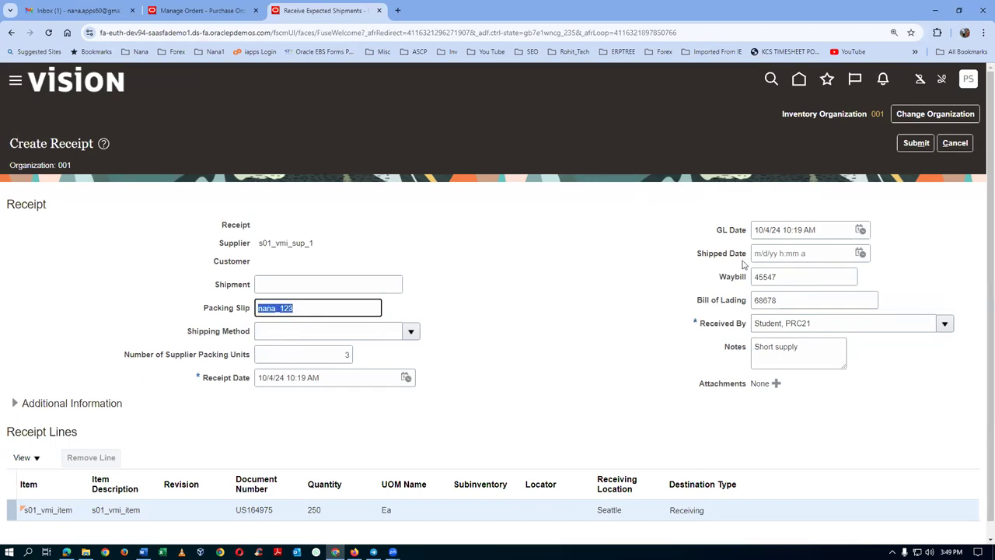
pyautogui.click(916, 143)
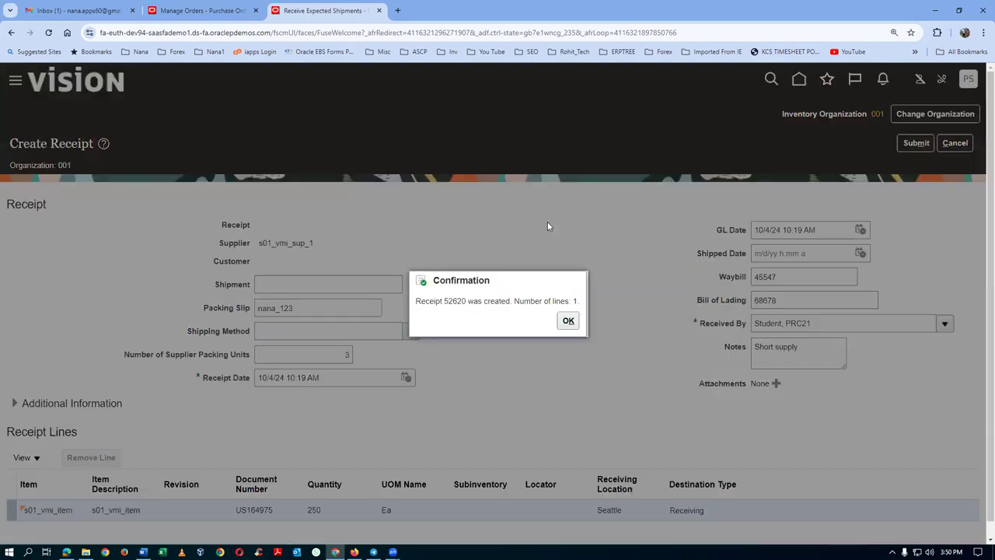
pyautogui.click(568, 320)
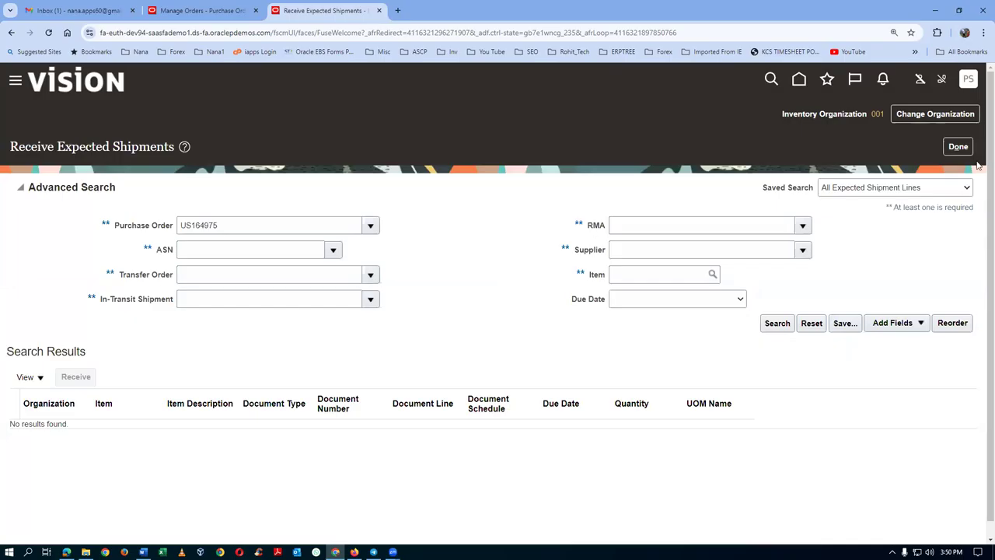
# Close expected shipments and run a search on the Put Away Receipts page.
pyautogui.click(952, 148)
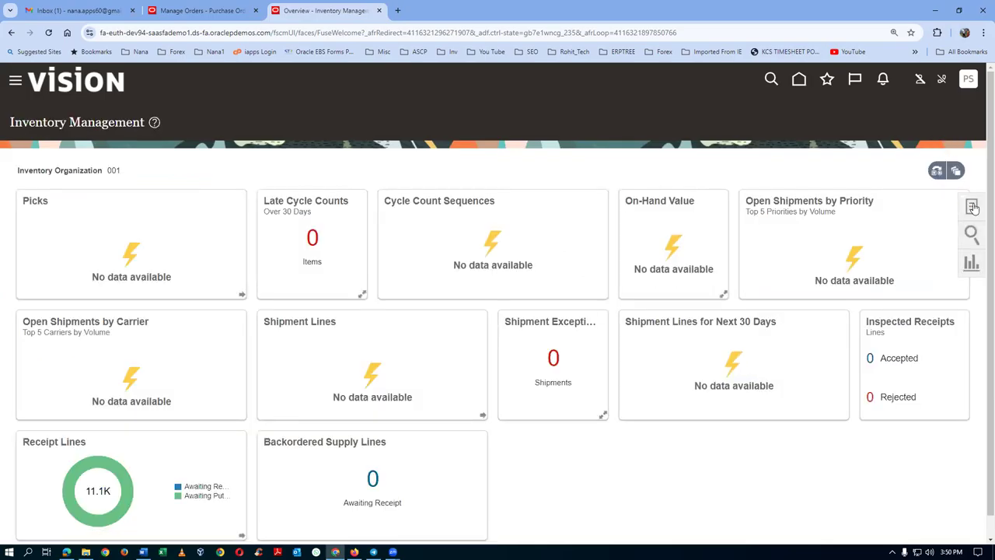
pyautogui.click(971, 209)
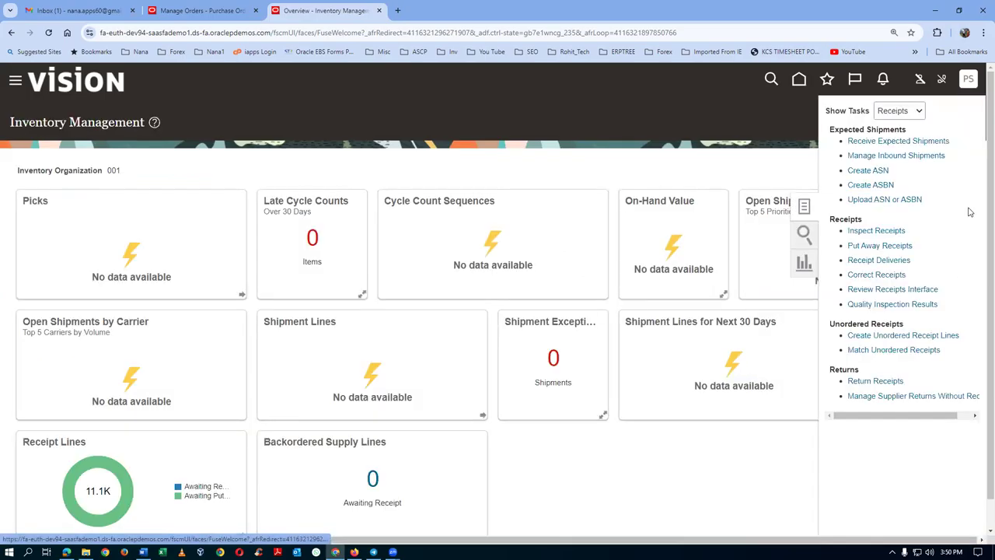
pyautogui.click(879, 246)
pyautogui.click(237, 225)
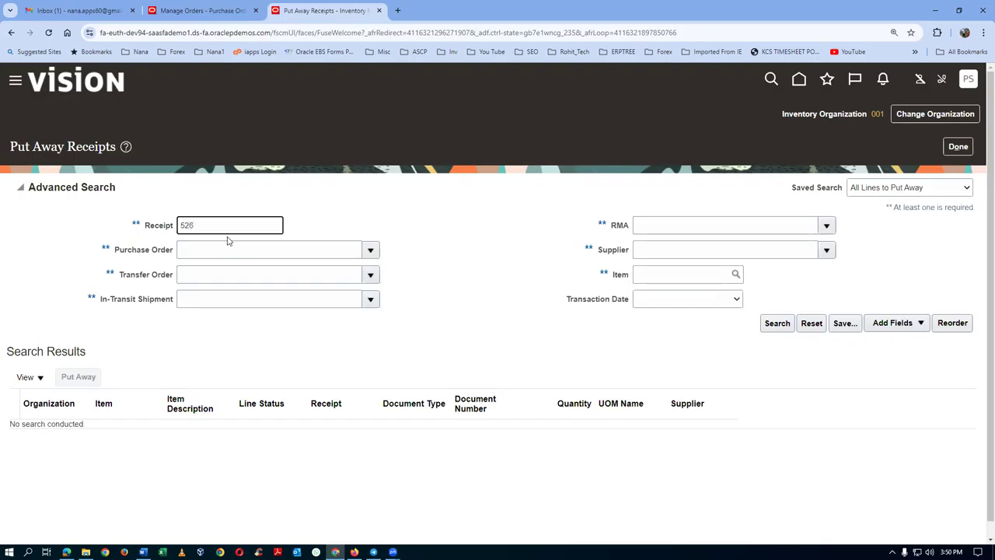
pyautogui.click(777, 322)
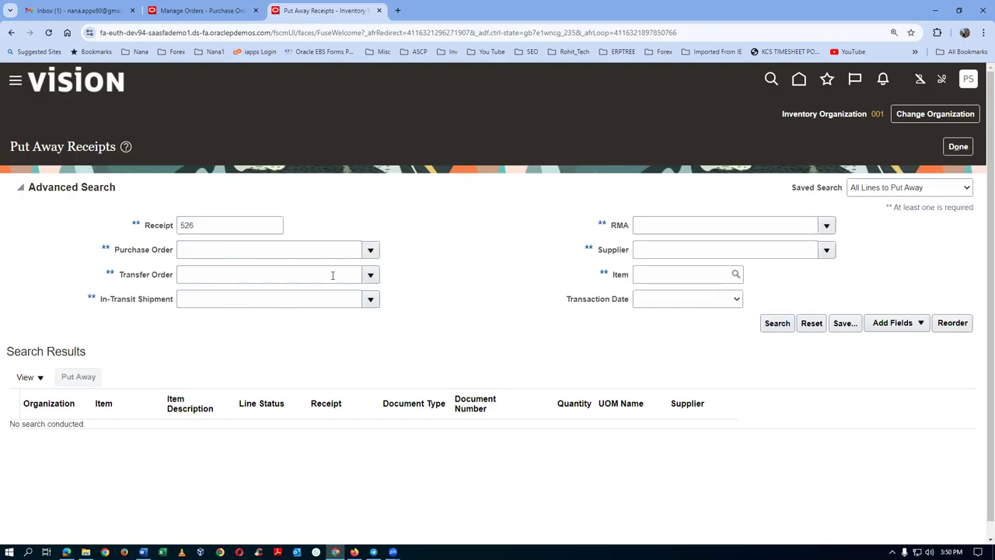
pyautogui.press('Return')
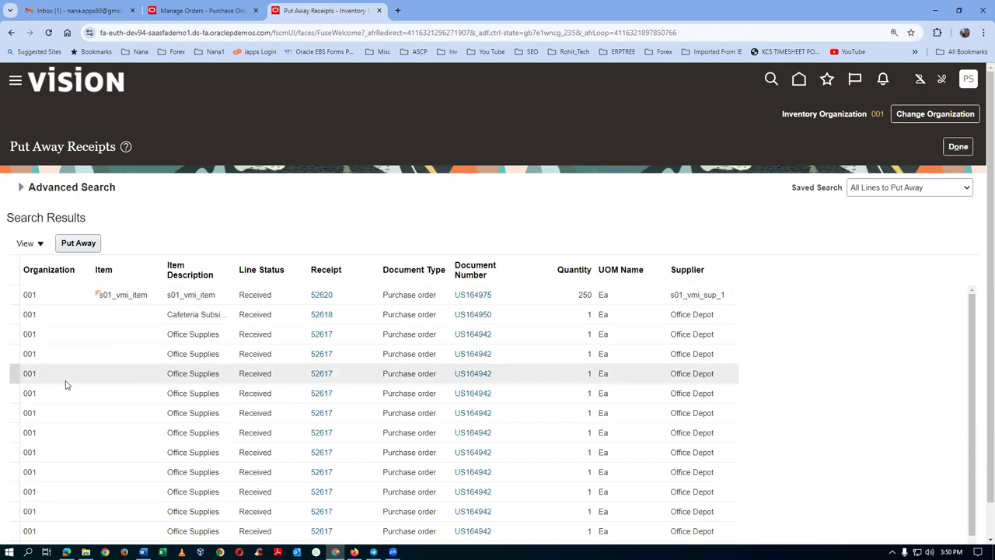
pyautogui.scroll(-2, 74, 379)
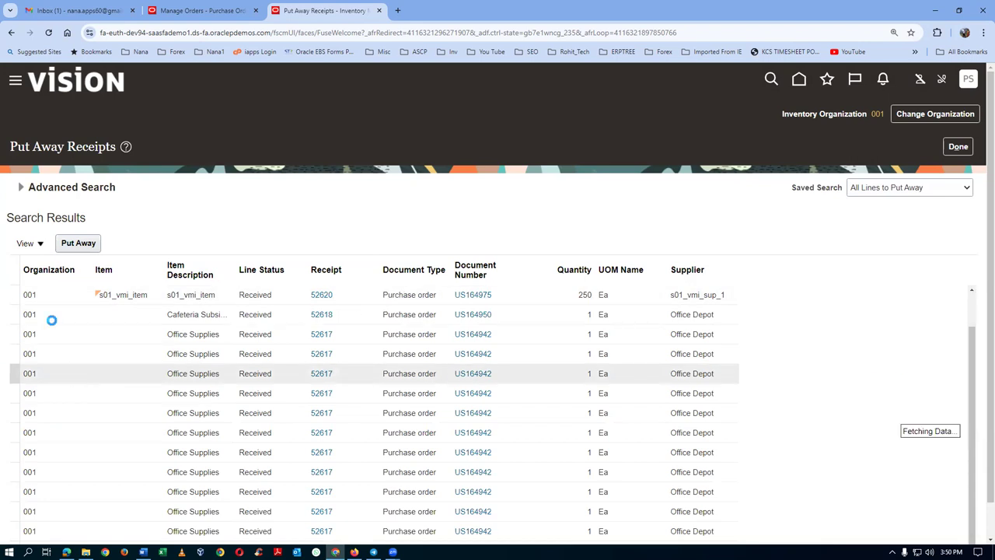
# Search put-away lines by purchase order US164975 with receipt blank and select receipt 52620.
pyautogui.click(22, 187)
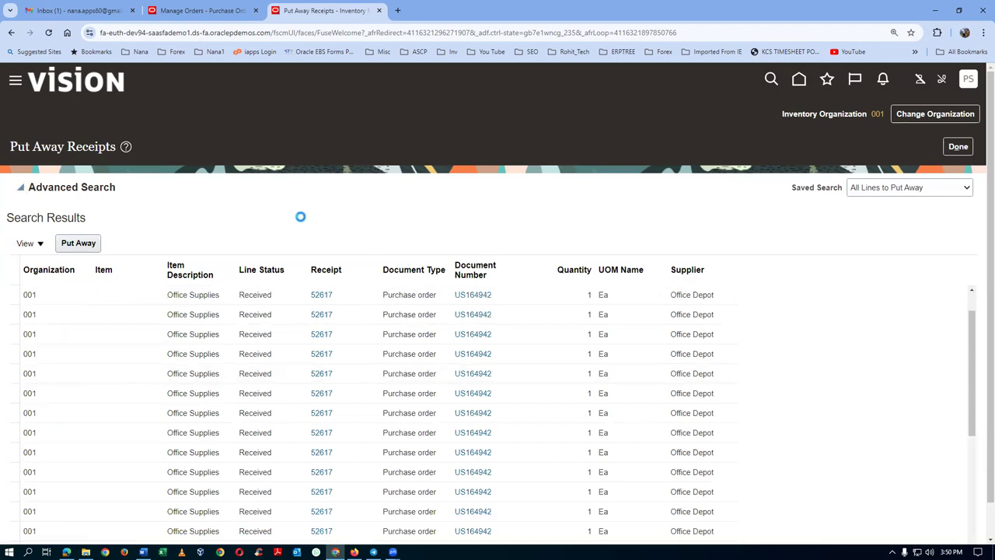
pyautogui.click(231, 247)
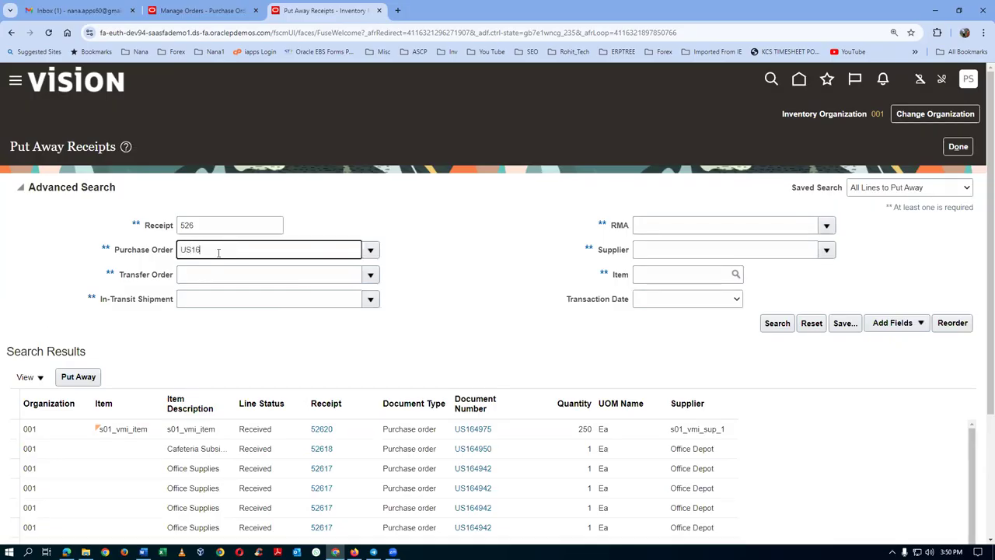
pyautogui.write('US164975')
pyautogui.press('Tab')
pyautogui.doubleClick(224, 226)
pyautogui.press('BackSpace')
pyautogui.click(769, 323)
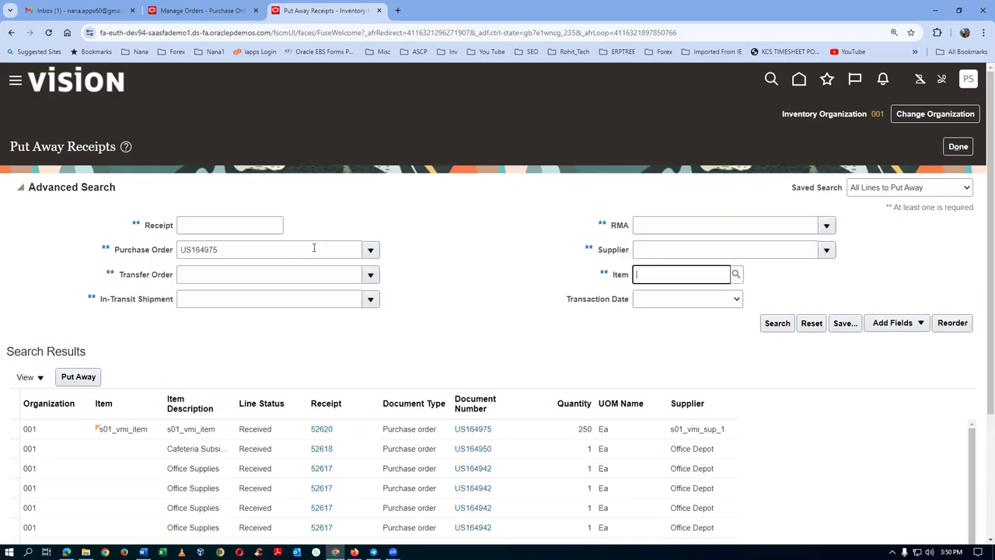
pyautogui.click(212, 14)
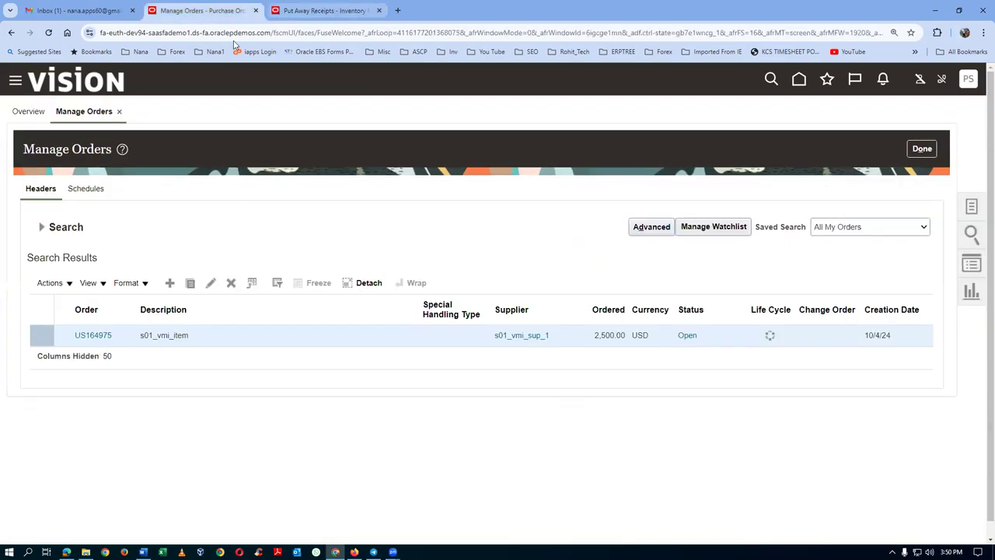
pyautogui.click(325, 11)
pyautogui.click(777, 325)
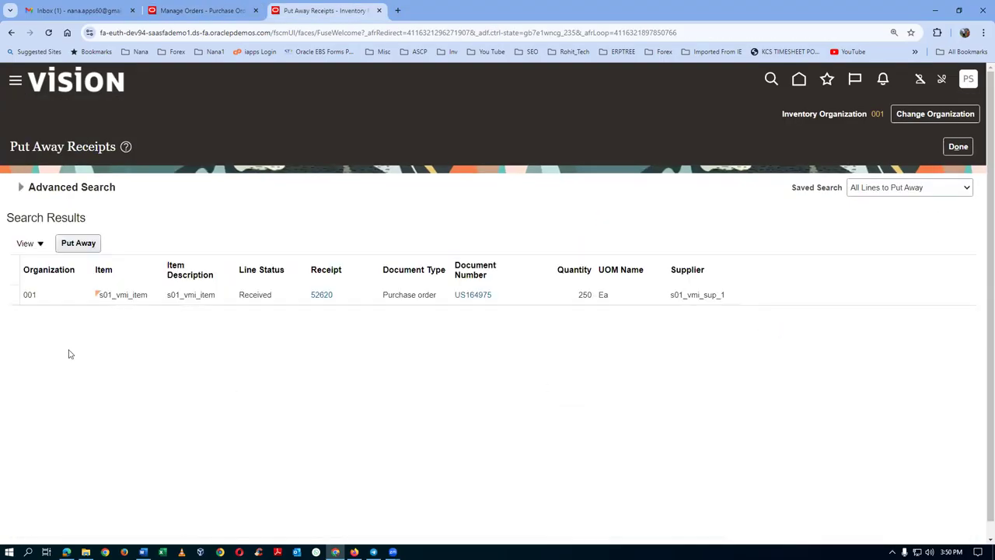
pyautogui.click(64, 295)
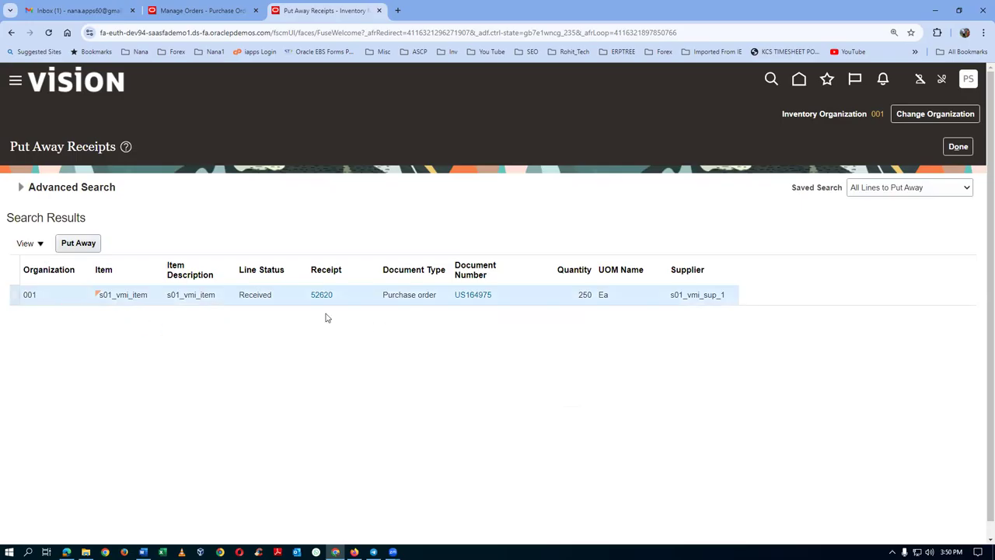
# Submit the put-away of 250 Ea of s01_vmi_item into Stores, then finish and return home.
pyautogui.click(81, 244)
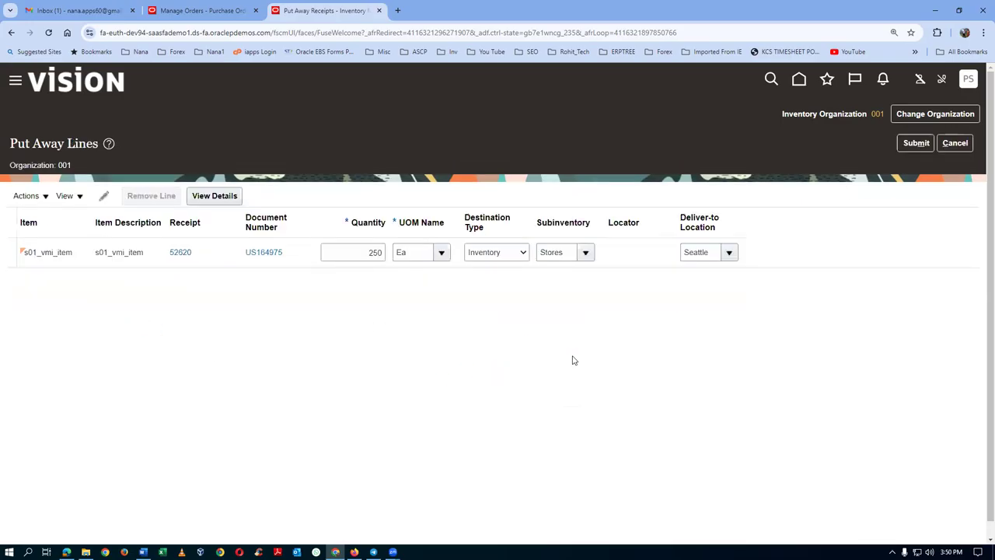
pyautogui.click(915, 143)
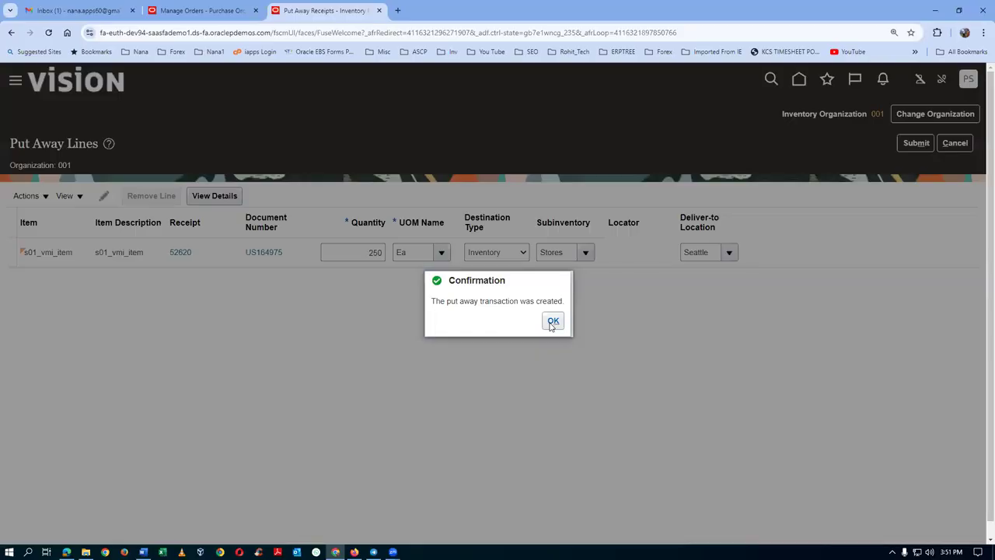
pyautogui.click(552, 321)
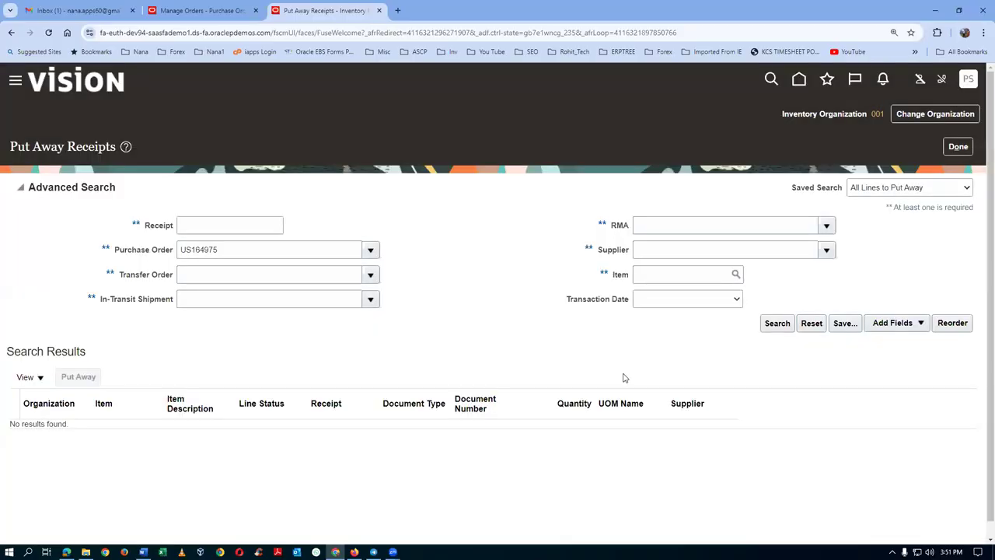
pyautogui.click(955, 146)
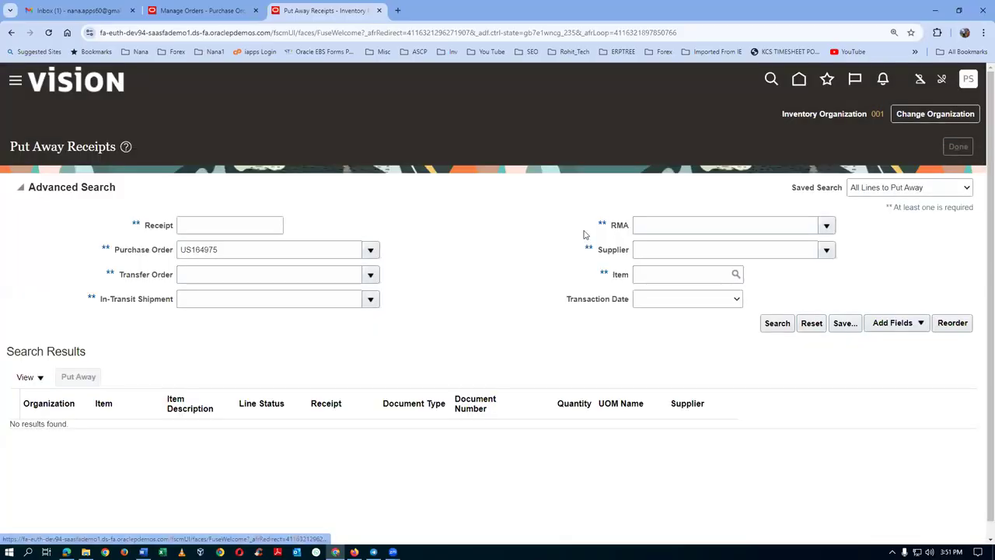
pyautogui.click(796, 81)
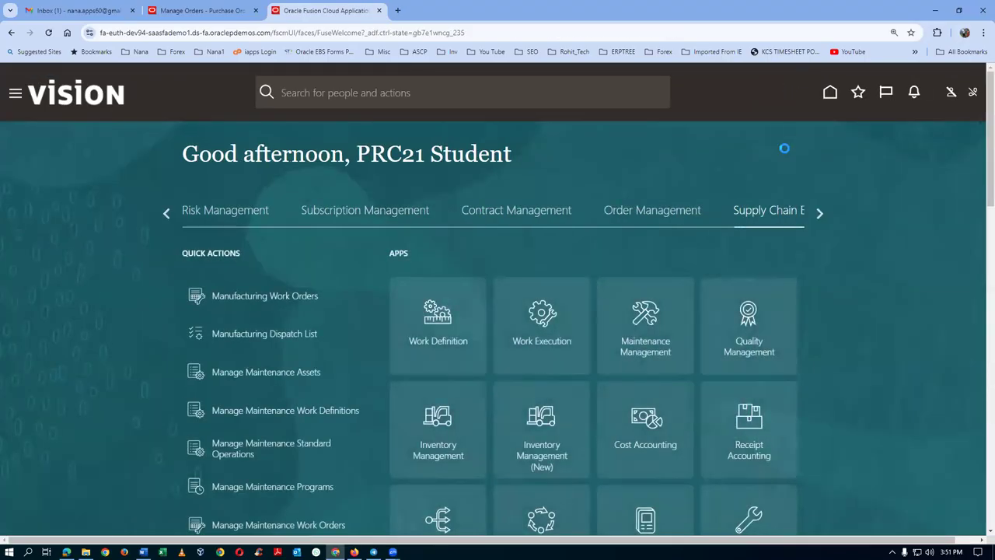
# Scroll the home page app groups over to Tools and show its apps.
pyautogui.click(816, 215)
pyautogui.click(818, 215)
pyautogui.click(819, 214)
pyautogui.click(818, 214)
pyautogui.click(819, 215)
pyautogui.click(819, 215)
pyautogui.click(818, 214)
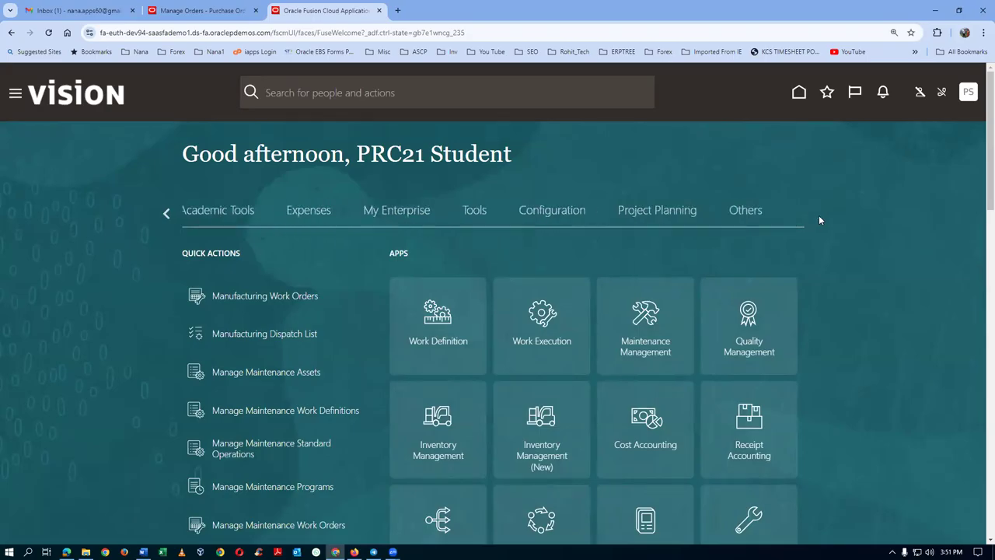
pyautogui.click(474, 212)
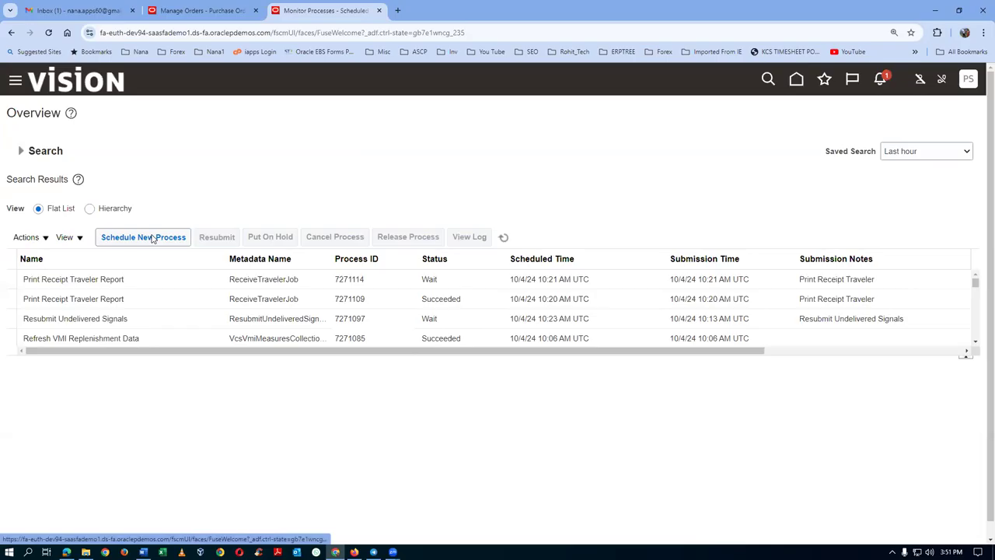
# Schedule a new process, picking Send Pay on Receipt from a 'send%pay%' search.
pyautogui.click(152, 239)
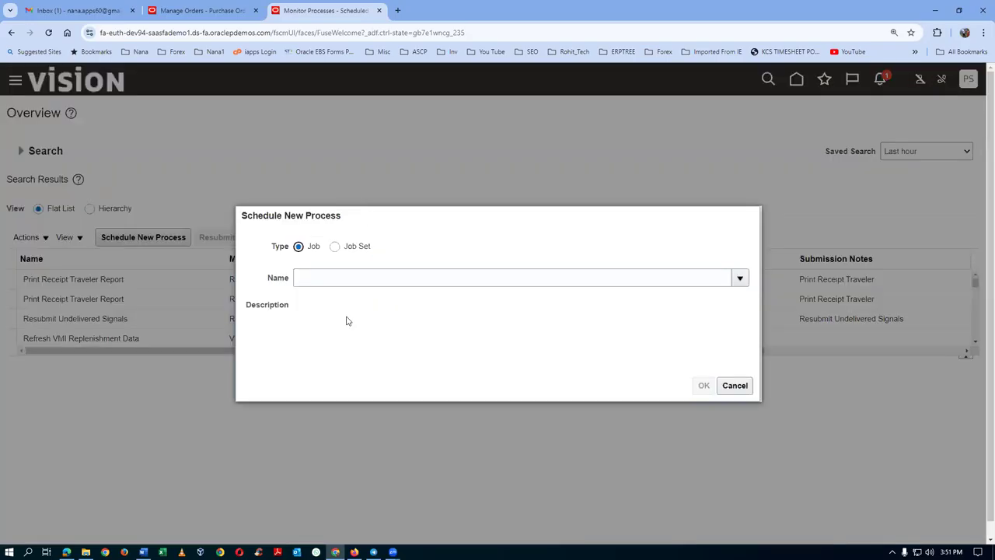
pyautogui.click(352, 280)
pyautogui.write('send')
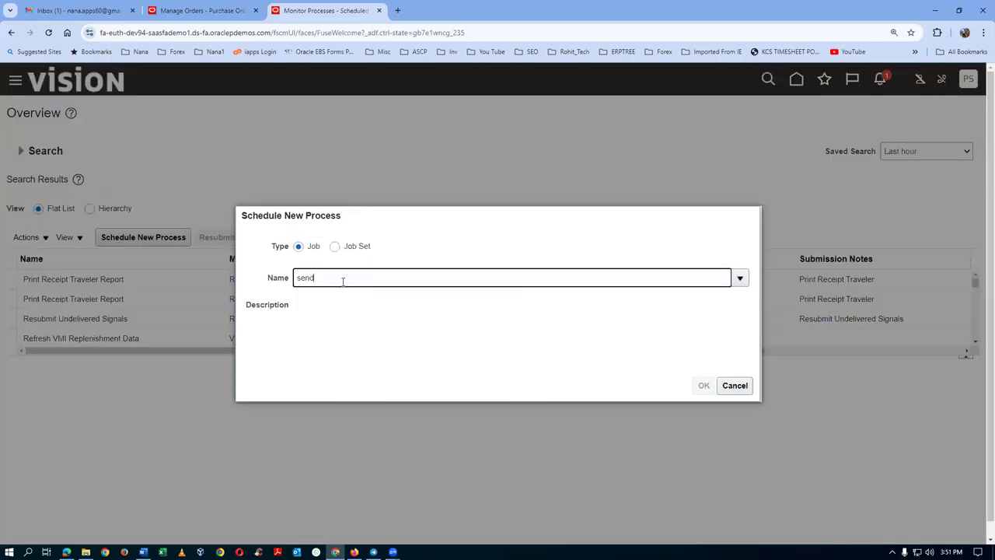
pyautogui.write('%pay%')
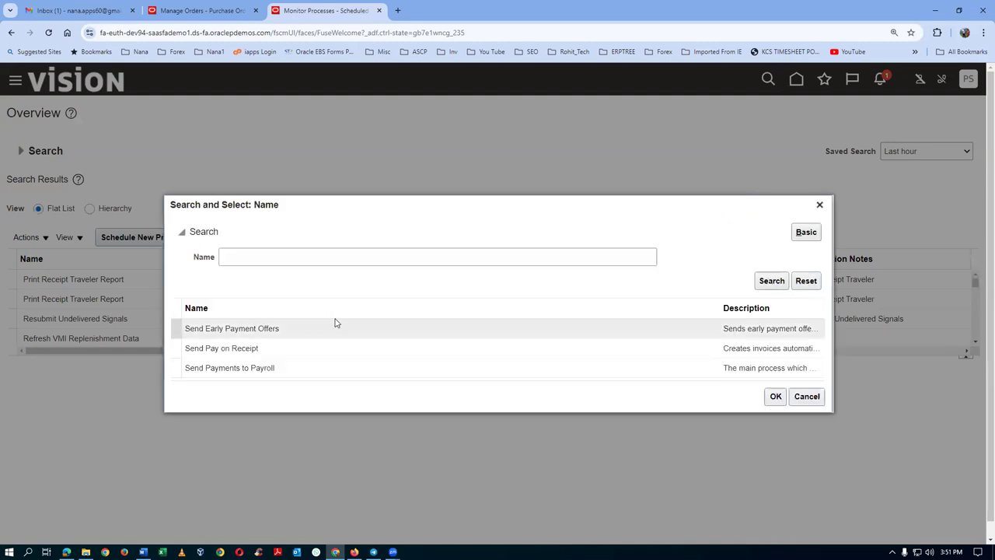
pyautogui.click(333, 352)
pyautogui.click(774, 395)
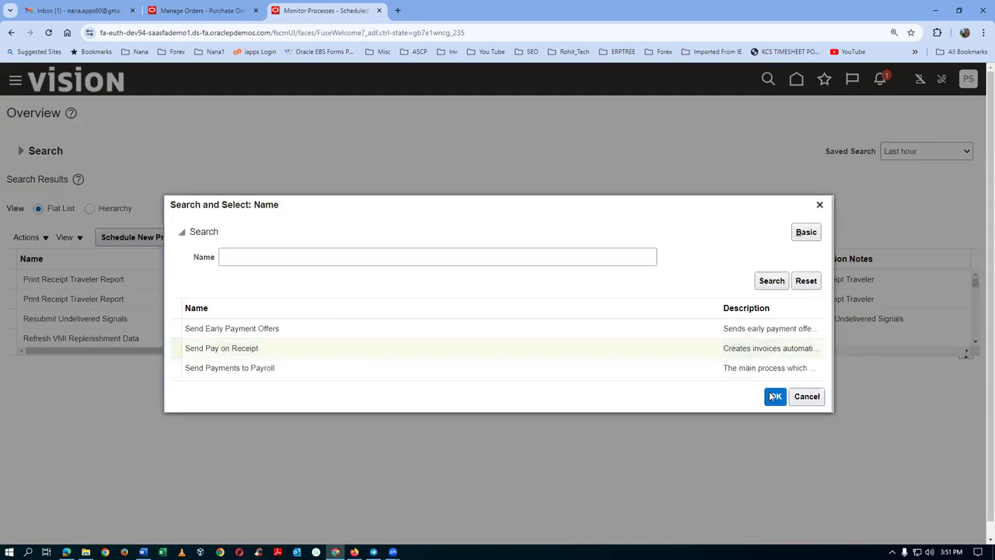
pyautogui.click(703, 386)
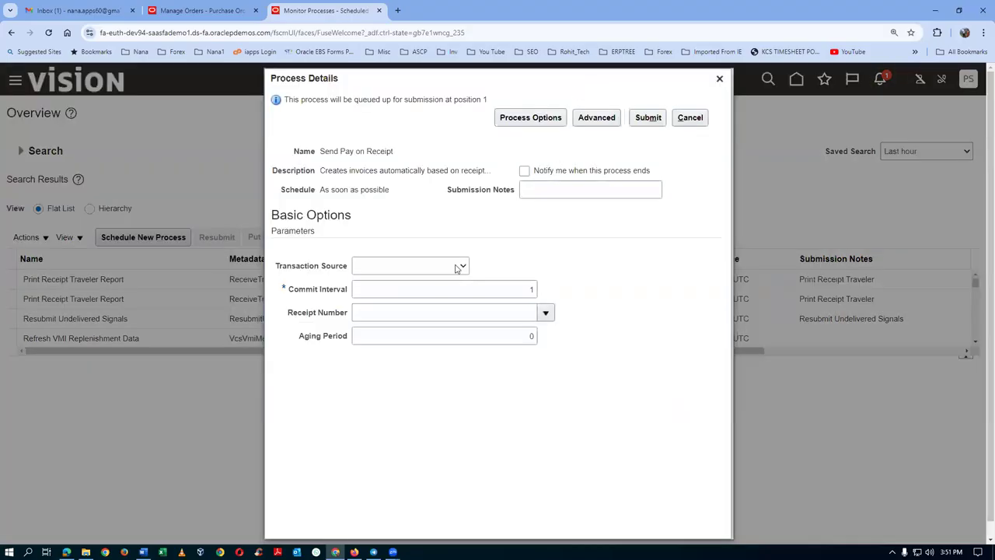
# Set Transaction Source to Evaluated Receipt Settlement and submit the process as 7271118.
pyautogui.click(414, 267)
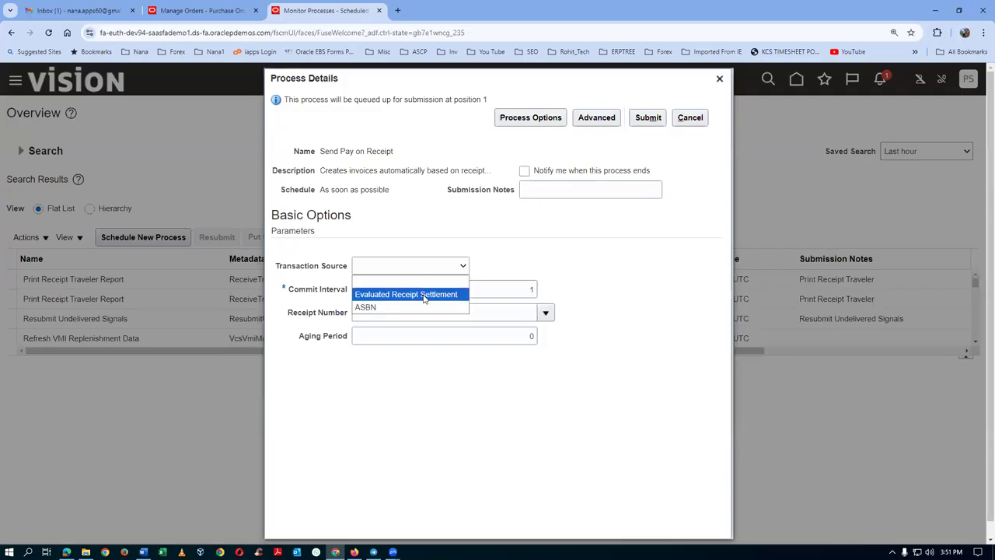
pyautogui.click(424, 294)
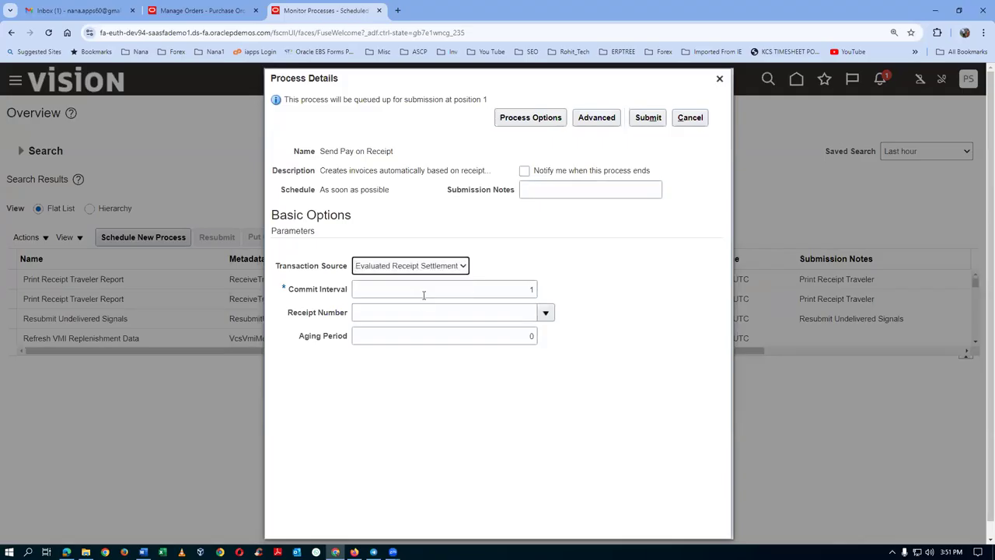
pyautogui.click(416, 312)
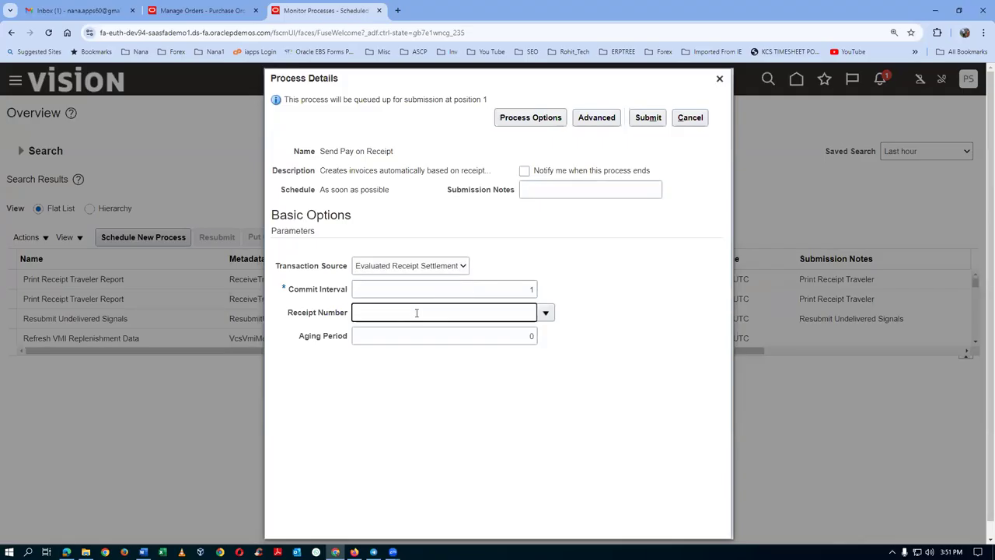
pyautogui.click(512, 339)
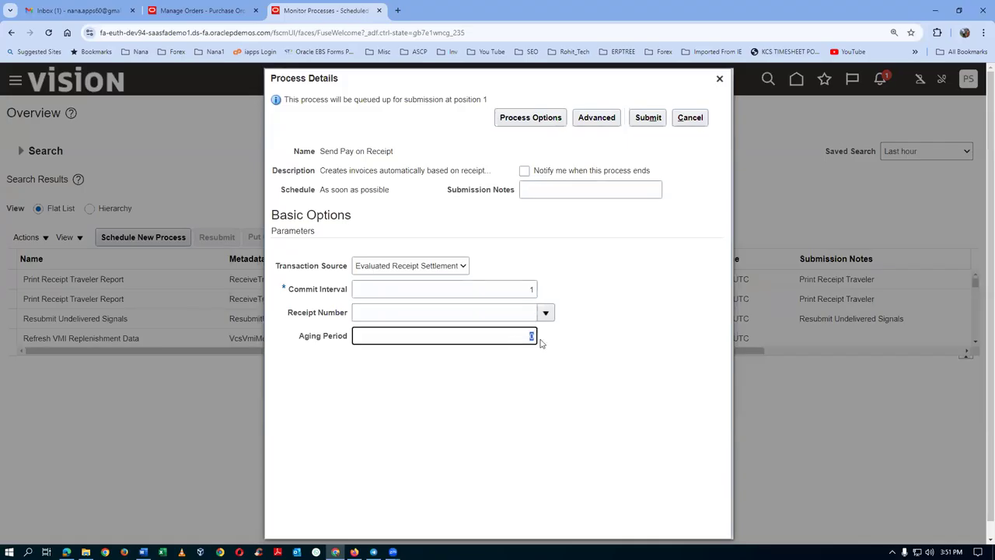
pyautogui.click(524, 413)
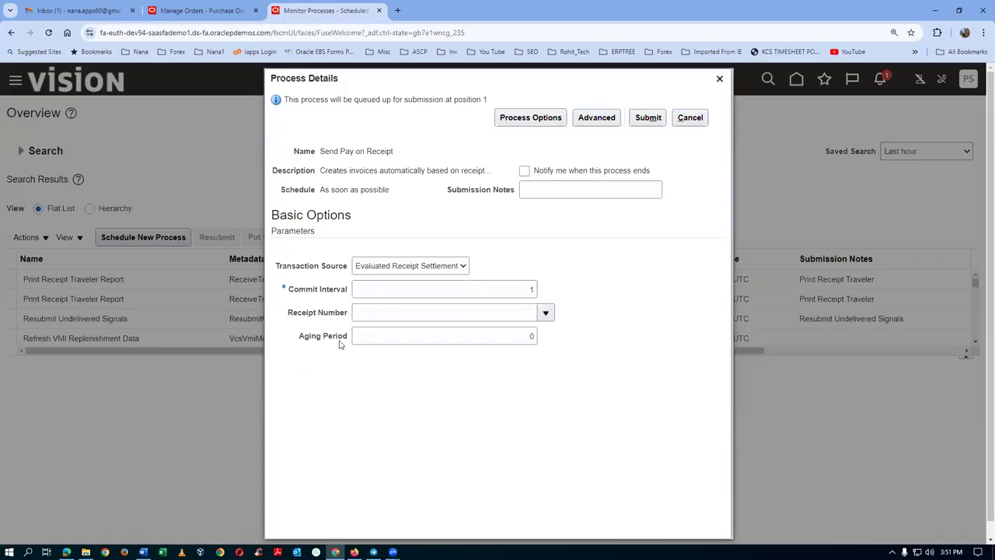
pyautogui.click(647, 118)
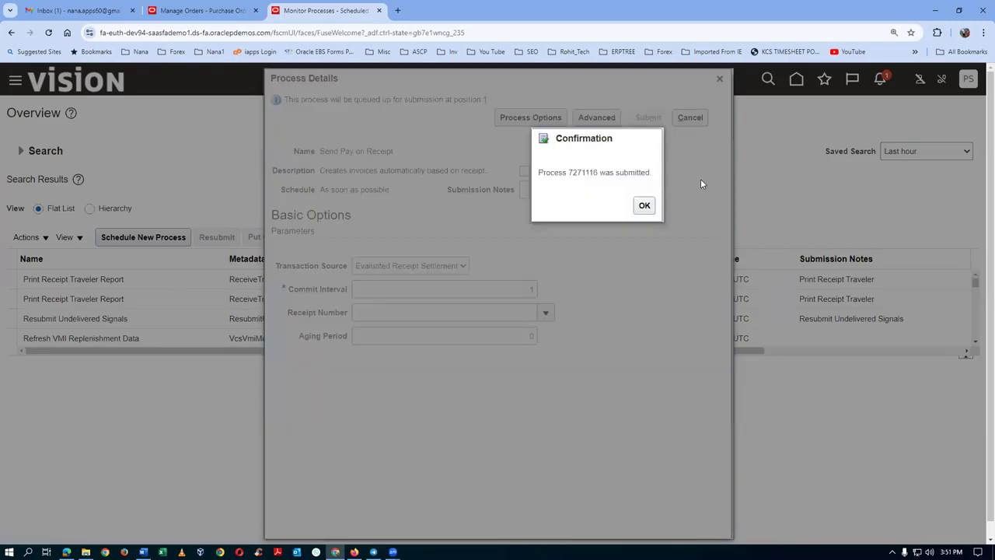
pyautogui.click(643, 205)
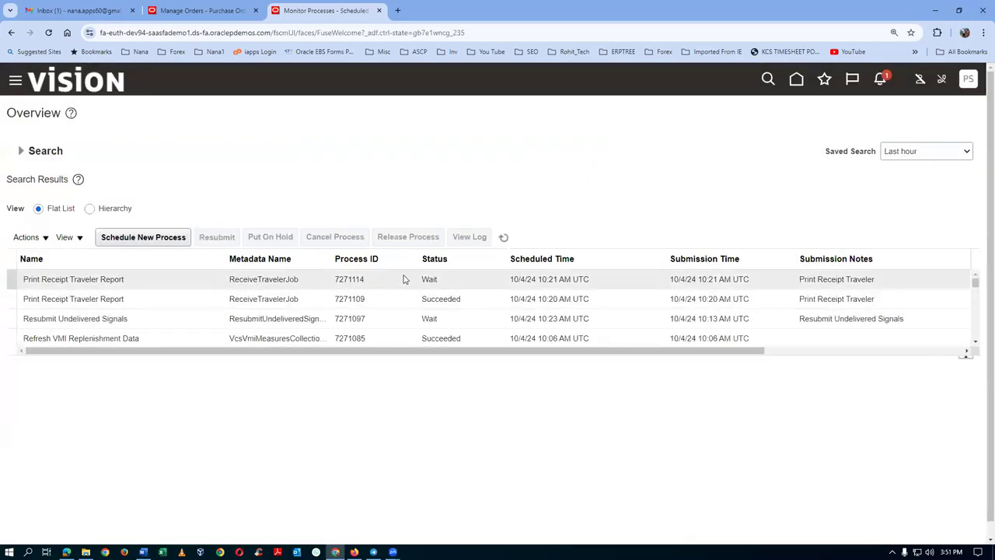
# Refresh the process list until Send Pay on Receipt succeeds and Import Payables Invoices 7271117 appears.
pyautogui.click(505, 240)
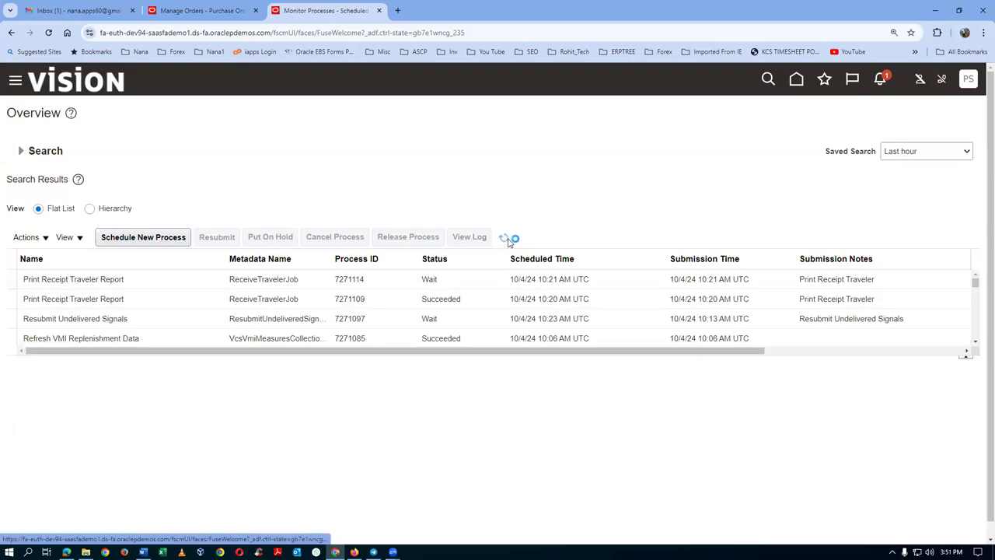
pyautogui.click(505, 240)
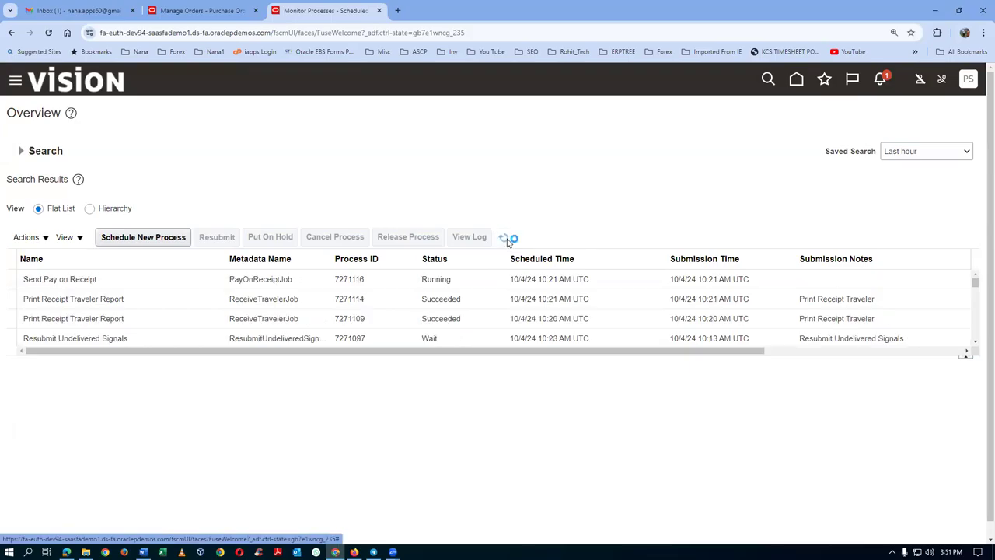
pyautogui.click(505, 239)
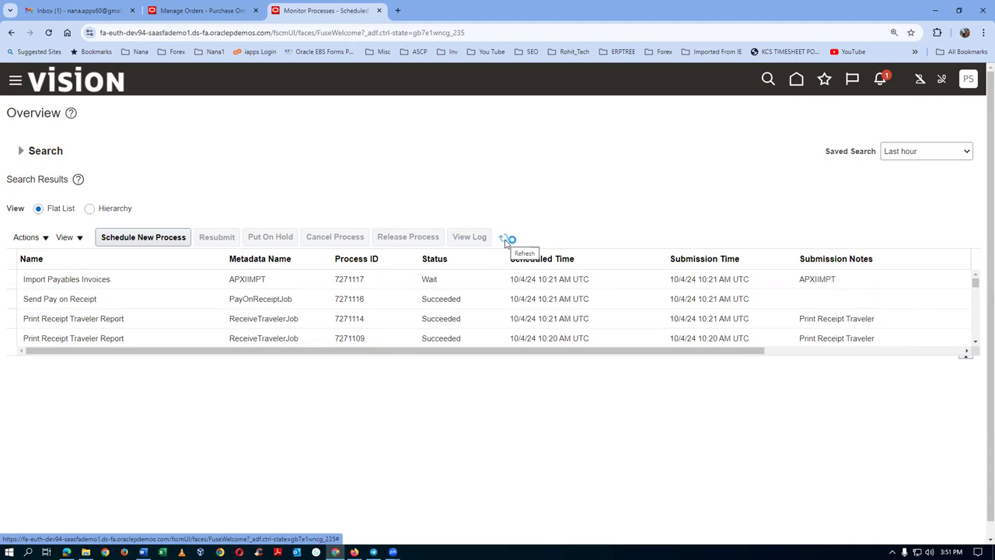
pyautogui.click(504, 239)
pyautogui.click(505, 240)
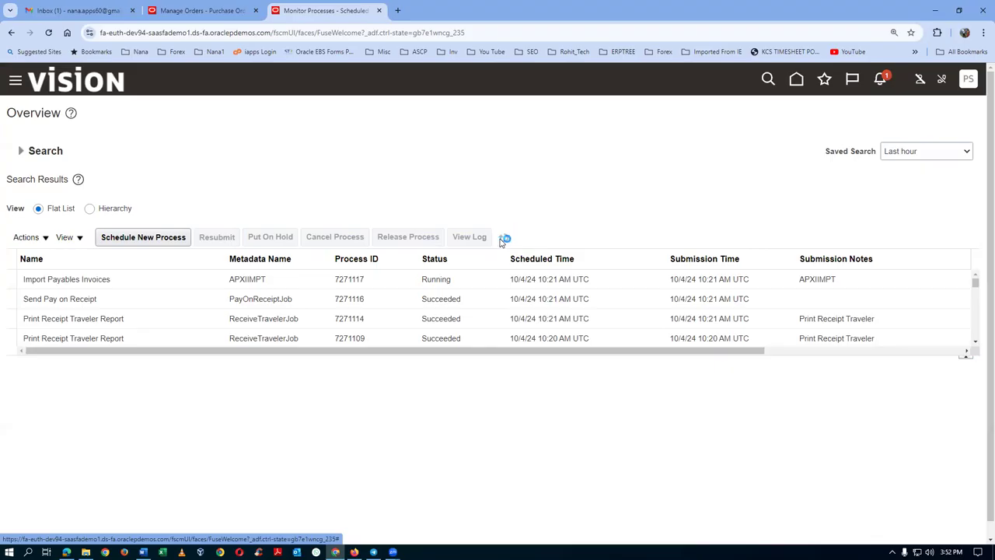
# Refresh the scheduled process list and duplicate the Monitor Processes tab.
pyautogui.click(502, 237)
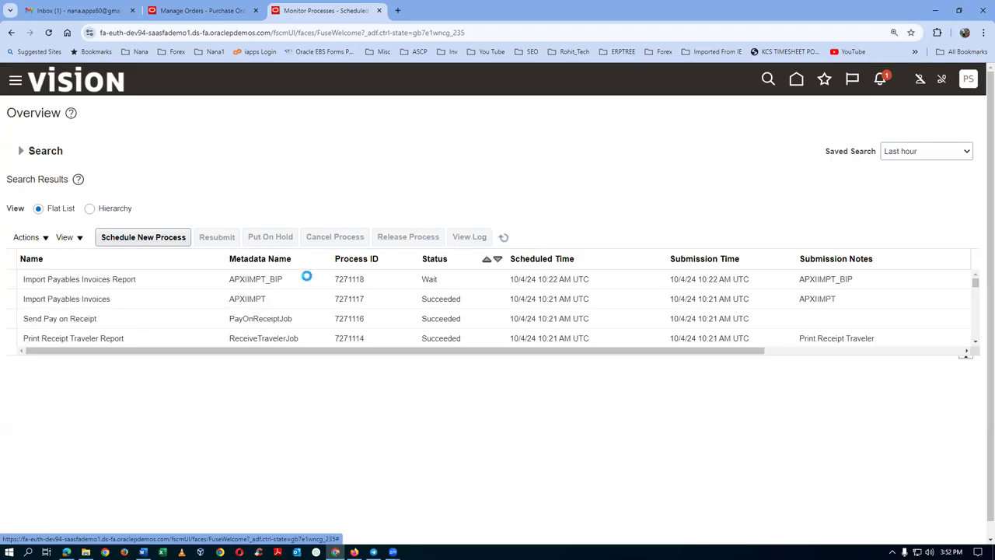
pyautogui.click(503, 237)
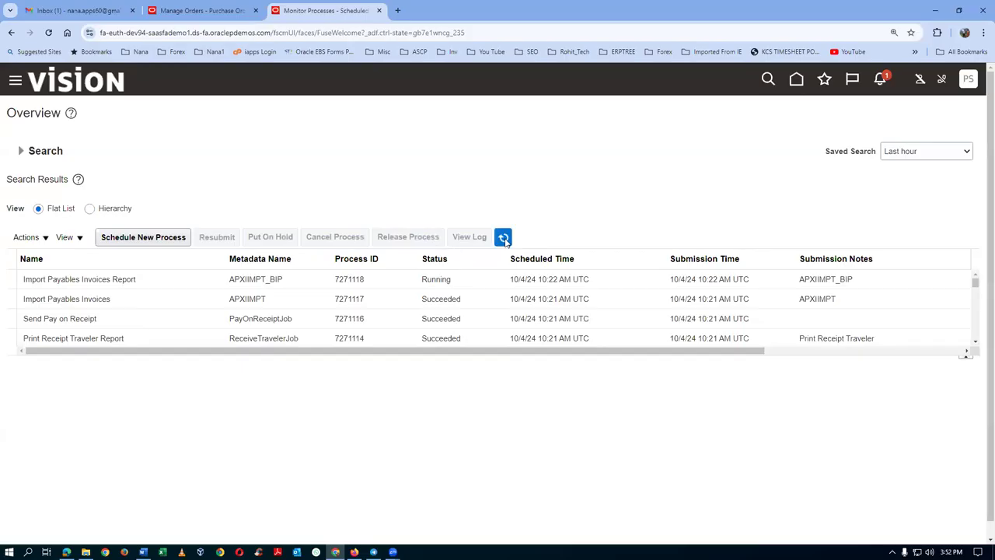
pyautogui.rightClick(331, 13)
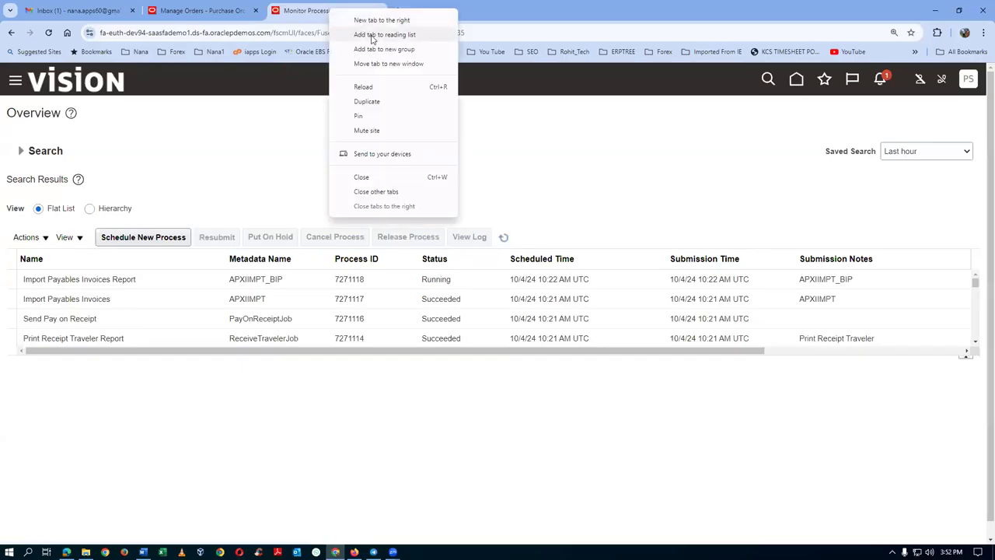
pyautogui.click(382, 103)
# Trim the duplicate tab's URL to the domain to load the home page, then refresh the process list.
pyautogui.click(366, 36)
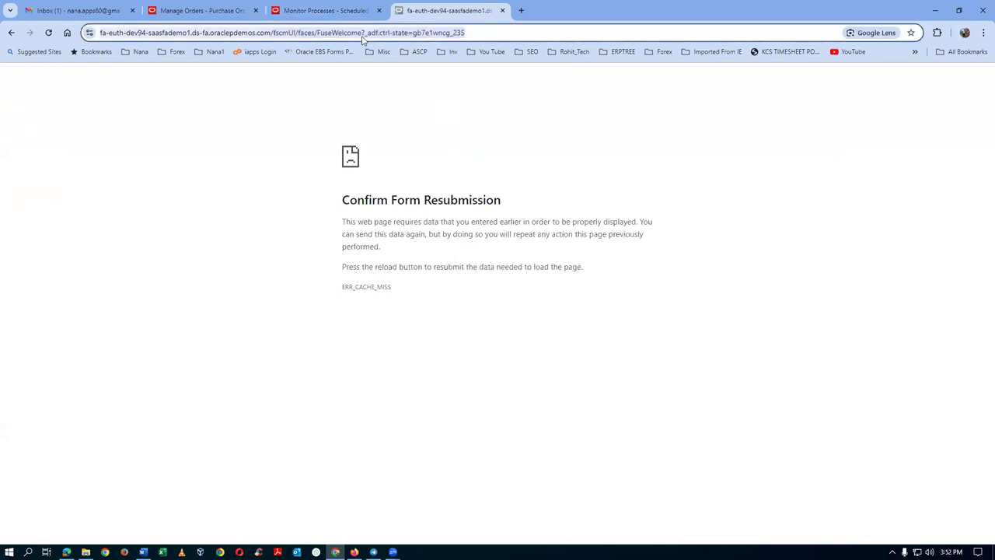
pyautogui.click(492, 35)
pyautogui.press('BackSpace')
pyautogui.press('BackSpace')
pyautogui.press('BackSpace')
pyautogui.press('BackSpace')
pyautogui.press('BackSpace')
pyautogui.press('BackSpace')
pyautogui.press('BackSpace')
pyautogui.press('BackSpace')
pyautogui.press('BackSpace')
pyautogui.press('BackSpace')
pyautogui.press('BackSpace')
pyautogui.press('BackSpace')
pyautogui.press('BackSpace')
pyautogui.press('BackSpace')
pyautogui.press('BackSpace')
pyautogui.press('BackSpace')
pyautogui.press('BackSpace')
pyautogui.press('BackSpace')
pyautogui.press('BackSpace')
pyautogui.press('BackSpace')
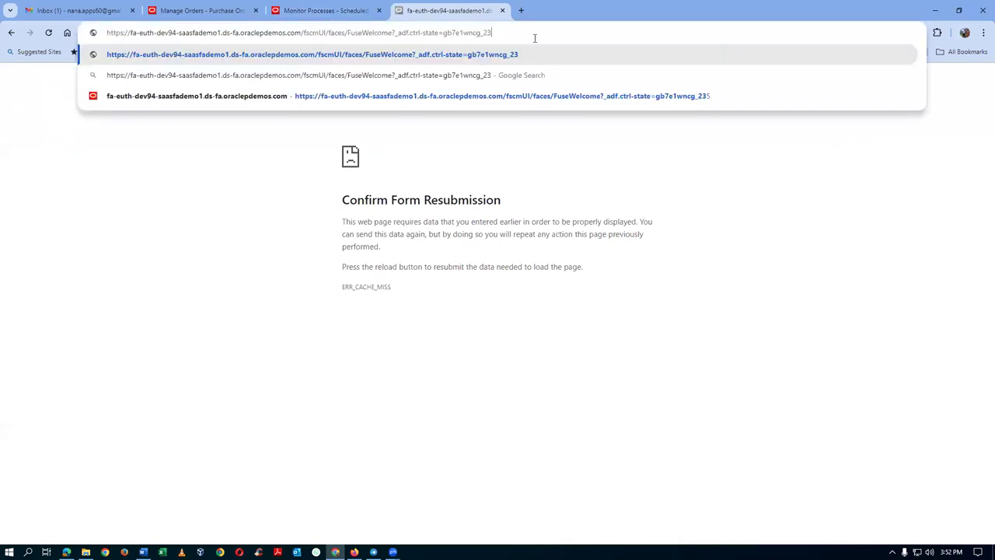
pyautogui.press('BackSpace')
pyautogui.press('BackSpace')
pyautogui.press('BackSpace')
pyautogui.press('BackSpace')
pyautogui.press('BackSpace')
pyautogui.press('BackSpace')
pyautogui.press('BackSpace')
pyautogui.press('BackSpace')
pyautogui.press('BackSpace')
pyautogui.press('BackSpace')
pyautogui.press('BackSpace')
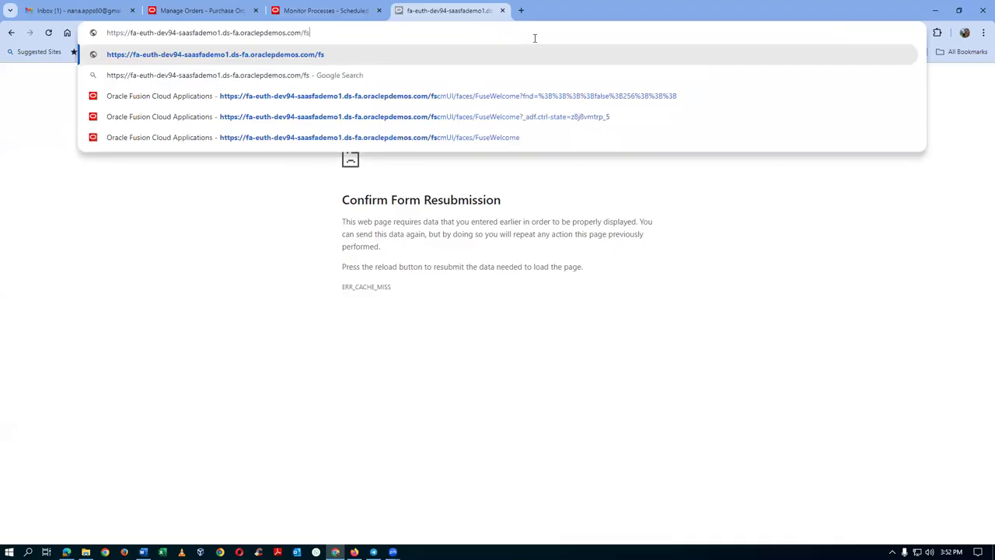
pyautogui.press('Return')
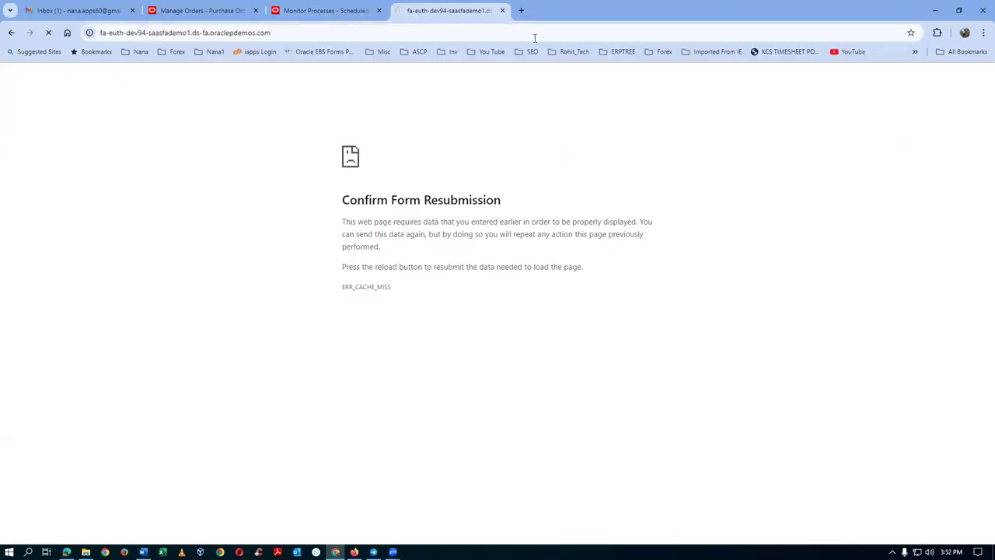
pyautogui.click(314, 20)
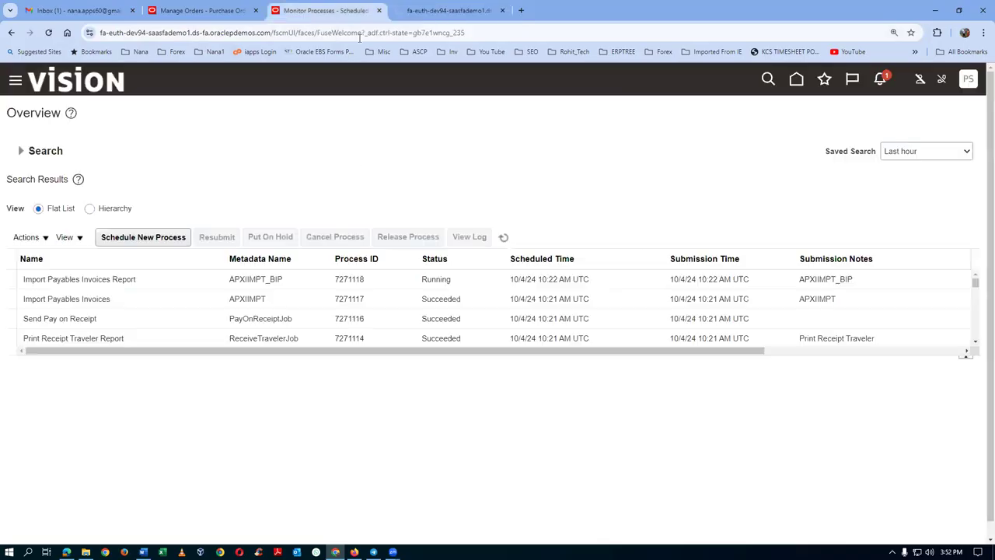
pyautogui.click(504, 238)
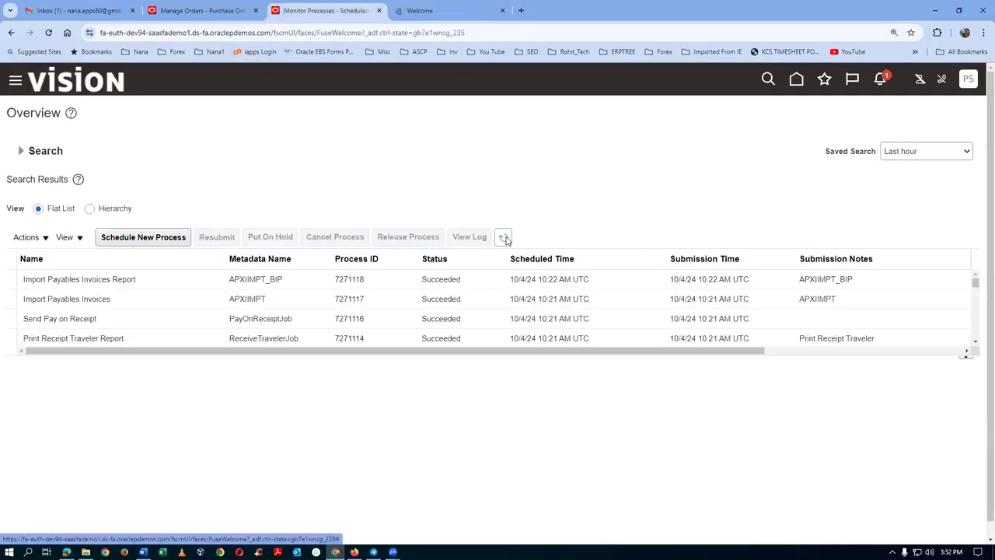
# Republish the Import Payables Invoices Report output and export it as a PDF.
pyautogui.click(210, 279)
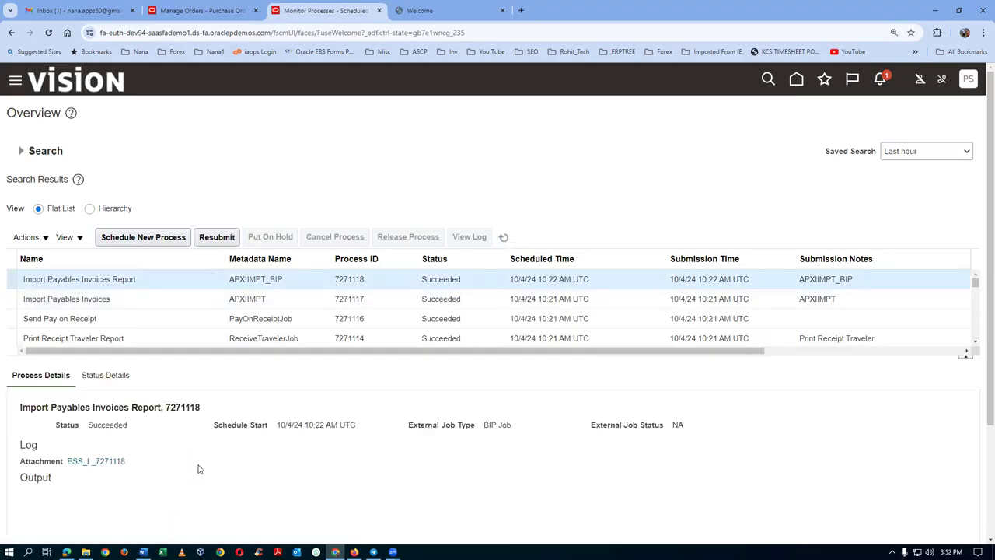
pyautogui.scroll(-2, 198, 468)
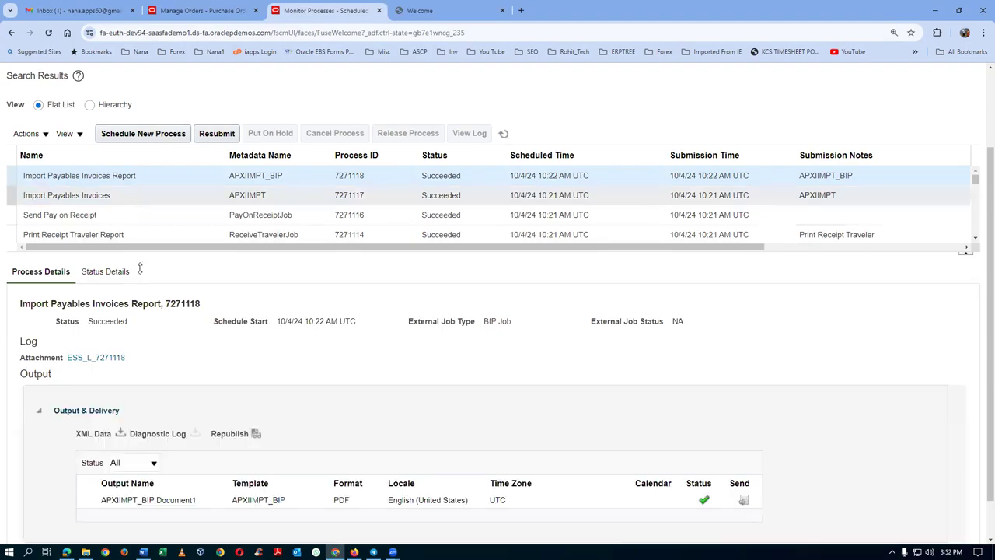
pyautogui.click(256, 433)
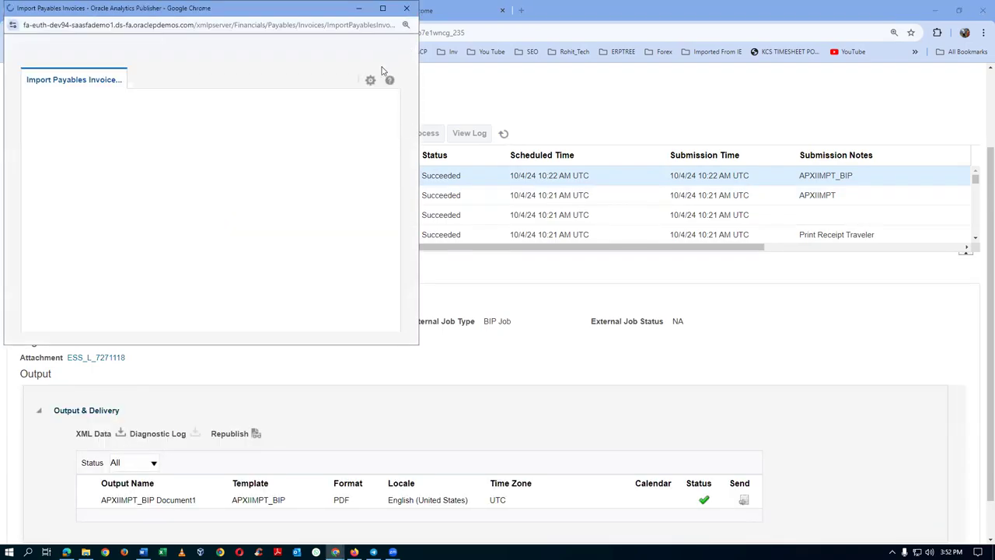
pyautogui.click(370, 82)
pyautogui.moveTo(371, 98)
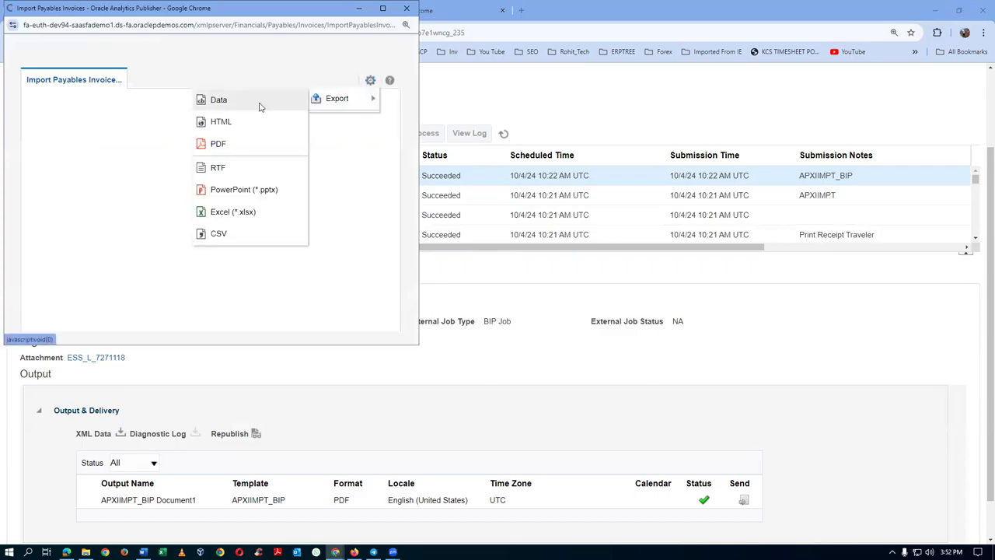
pyautogui.click(239, 143)
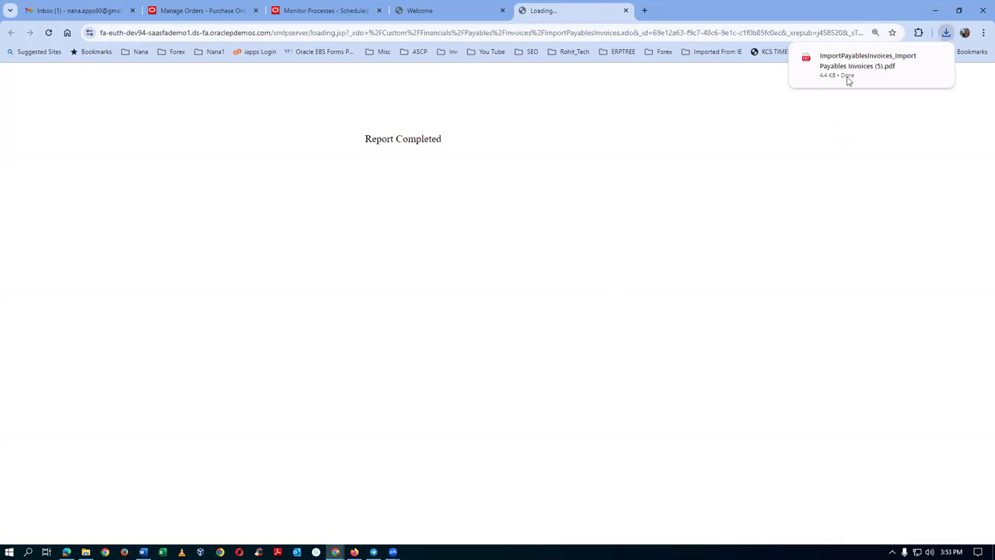
# Open the downloaded PDF and highlight the imported invoice number and its 2,737.5 amount.
pyautogui.click(847, 80)
pyautogui.scroll(-5, 517, 277)
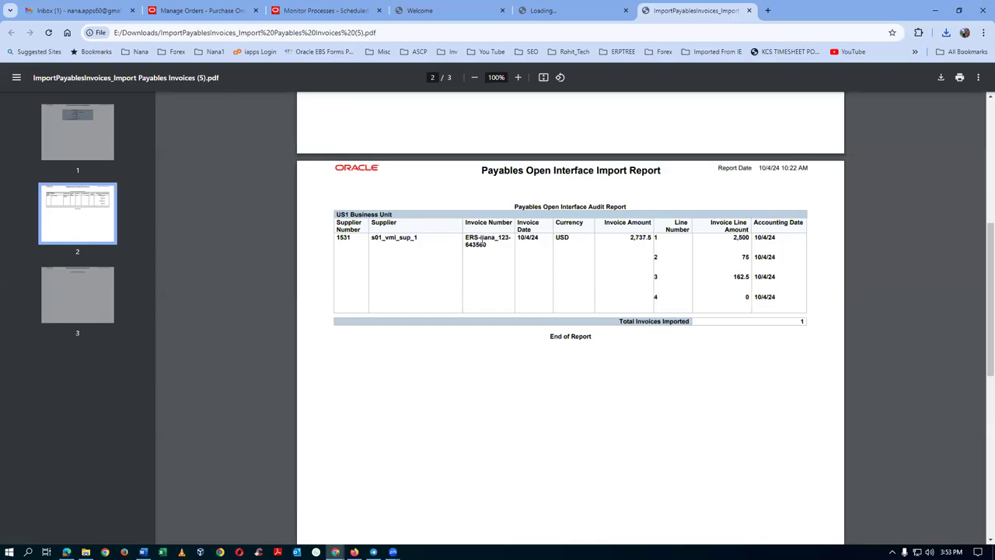
pyautogui.scroll(1, 509, 278)
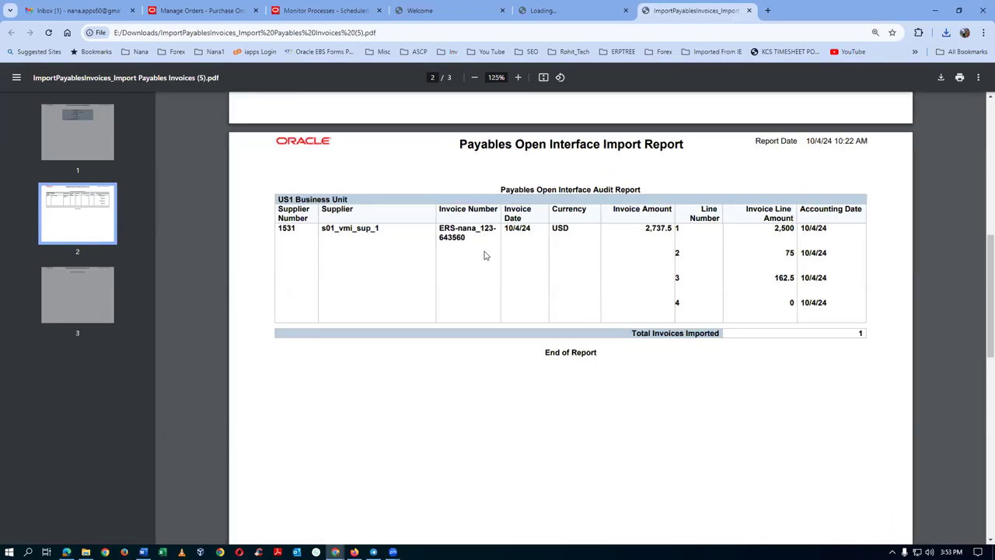
pyautogui.moveTo(457, 229); pyautogui.dragTo(498, 229)
pyautogui.click(472, 289)
pyautogui.moveTo(646, 228); pyautogui.dragTo(673, 228)
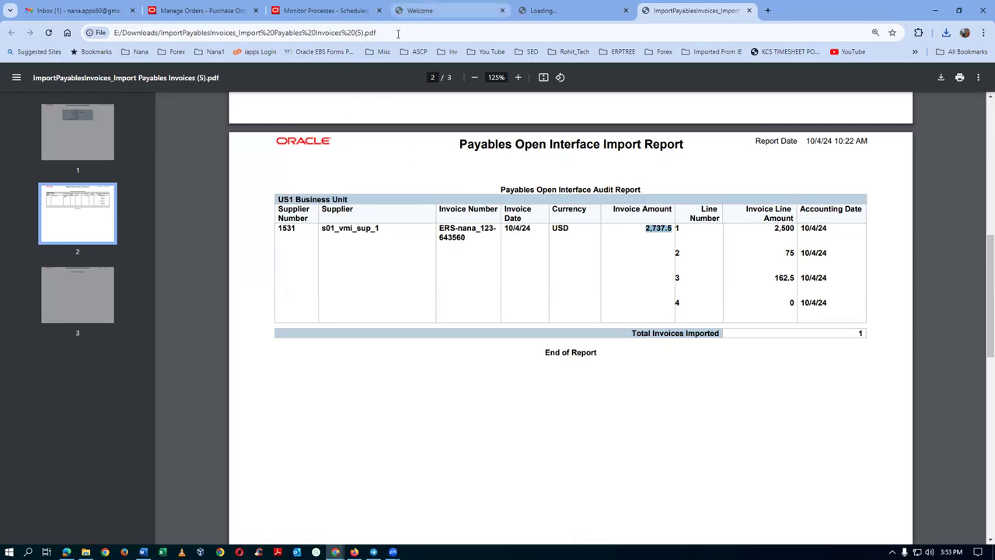
pyautogui.click(420, 10)
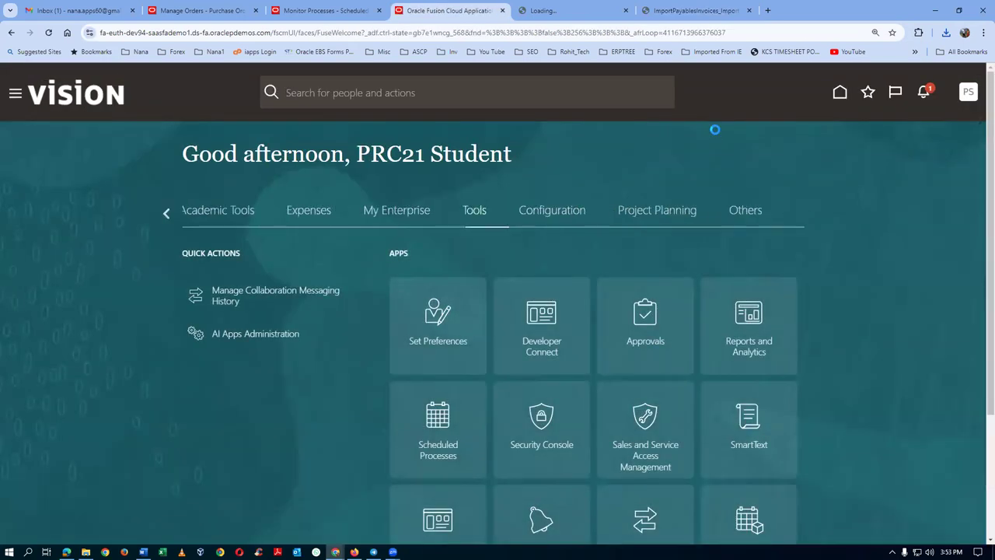
# Page through the home-page categories to Payables and open the Invoices tile.
pyautogui.click(168, 220)
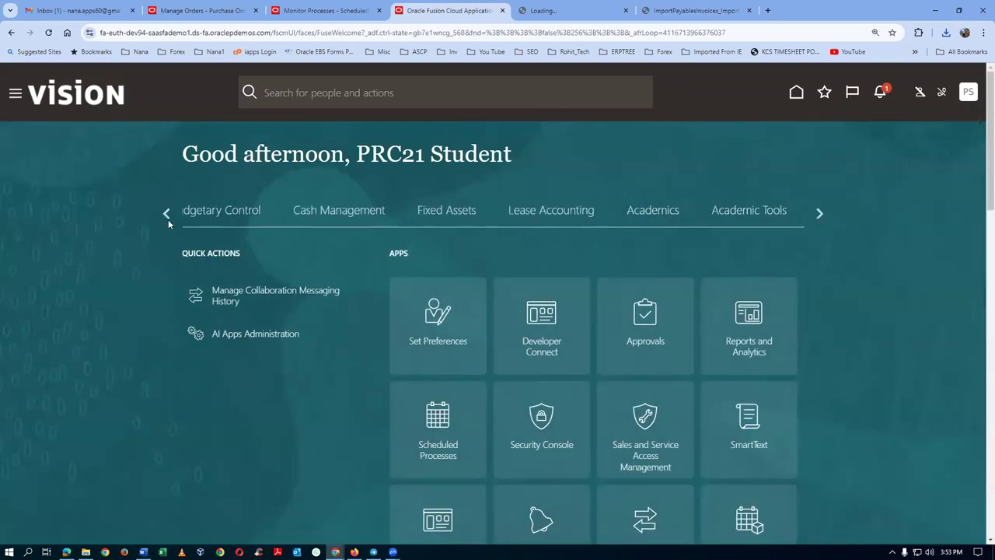
pyautogui.click(168, 219)
pyautogui.click(168, 219)
pyautogui.click(168, 219)
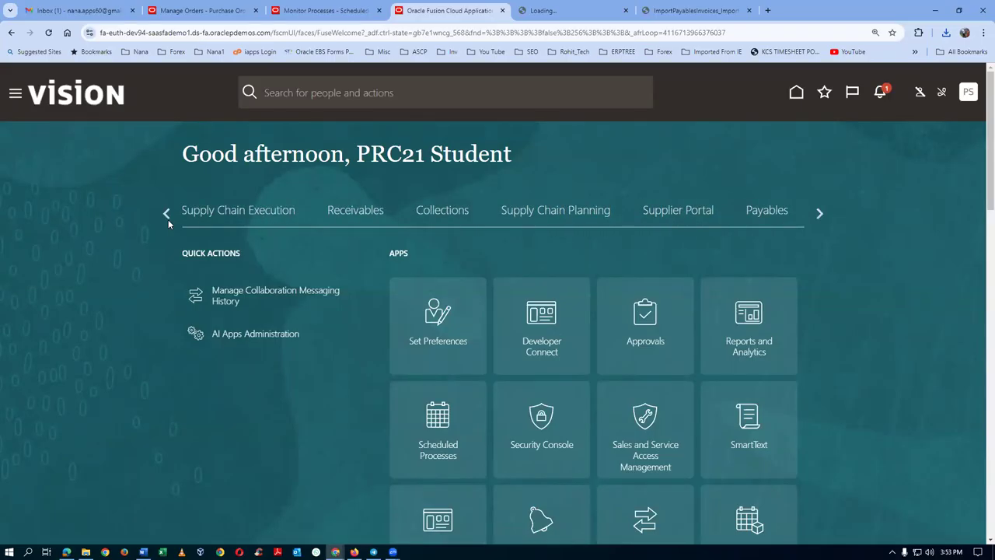
pyautogui.click(166, 214)
pyautogui.click(166, 214)
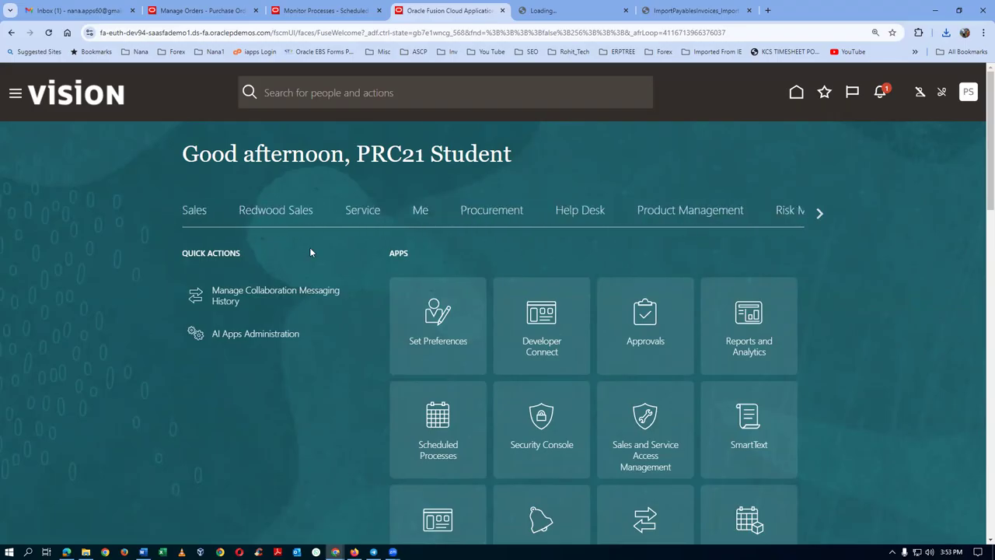
pyautogui.click(820, 214)
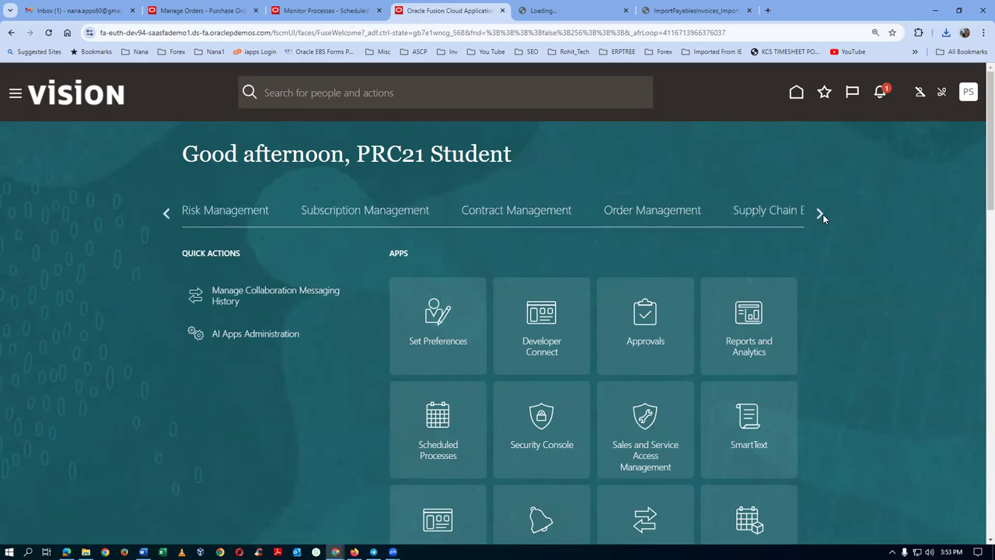
pyautogui.click(821, 213)
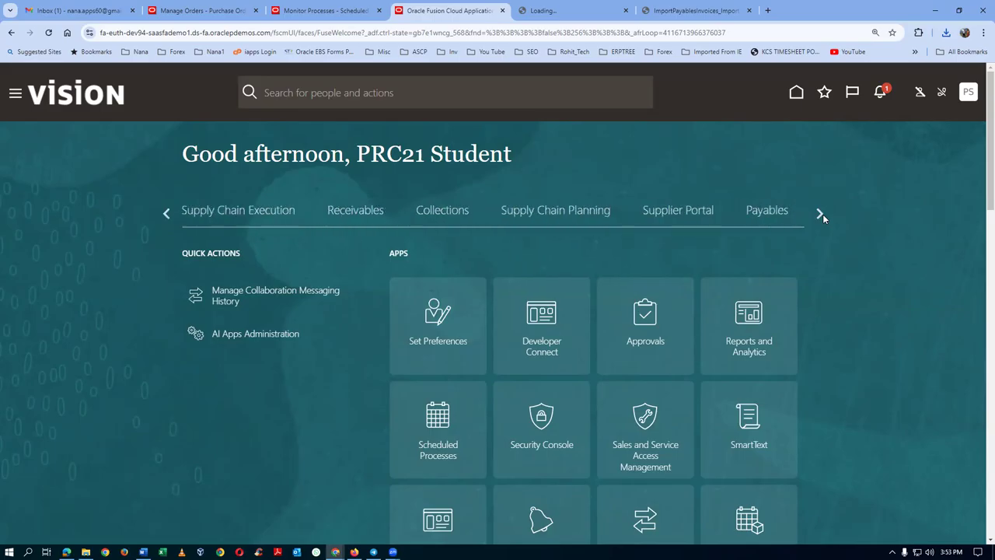
pyautogui.click(774, 217)
pyautogui.click(541, 354)
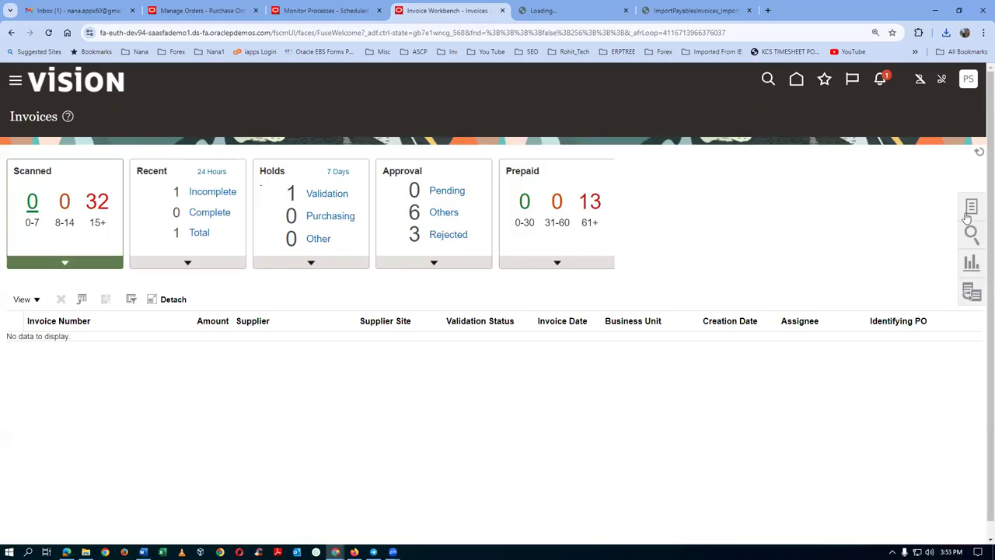
# Search Manage Invoices for supplier s01 invoices from the last 3 days.
pyautogui.click(970, 207)
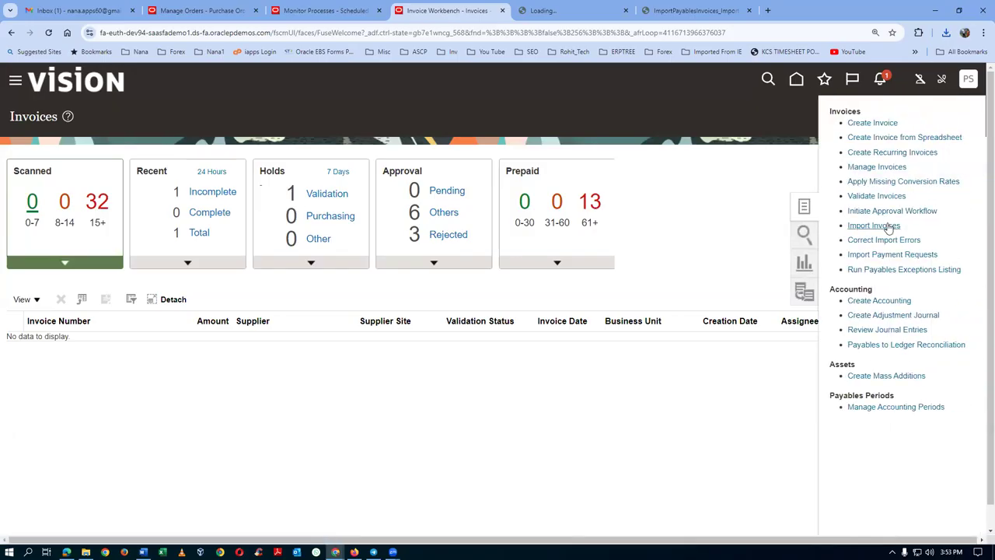
pyautogui.click(876, 168)
pyautogui.click(229, 313)
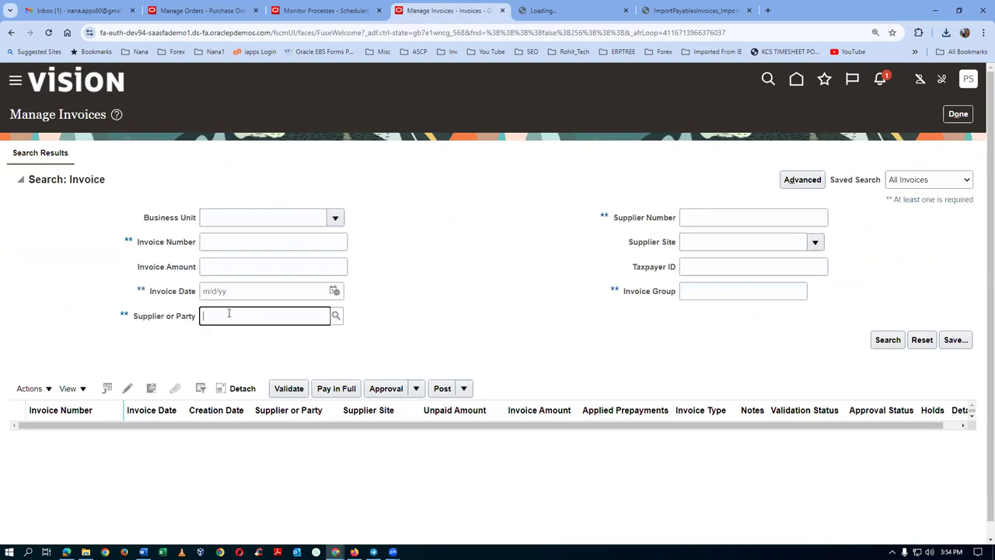
pyautogui.write('s01')
pyautogui.press('Tab')
pyautogui.click(881, 345)
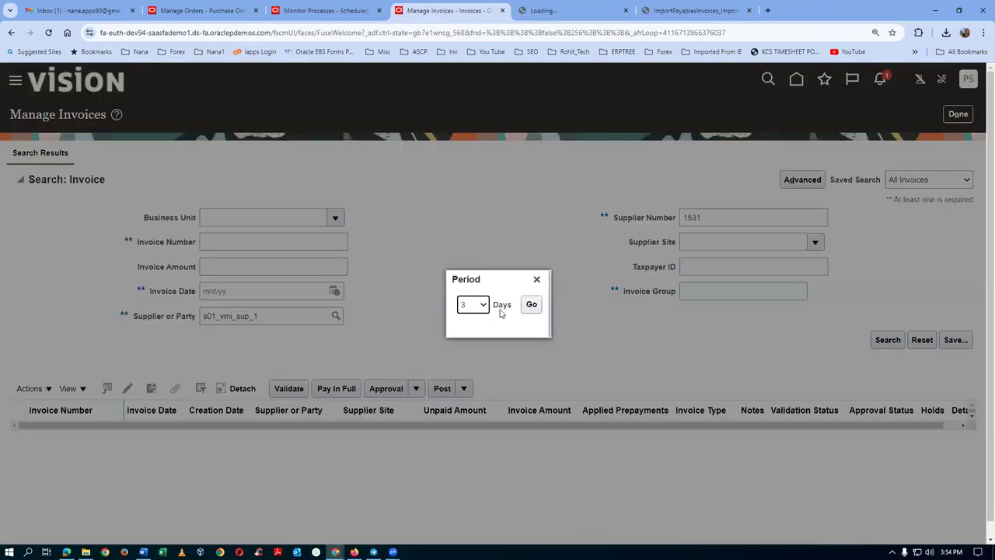
pyautogui.click(479, 306)
pyautogui.click(479, 306)
pyautogui.click(531, 304)
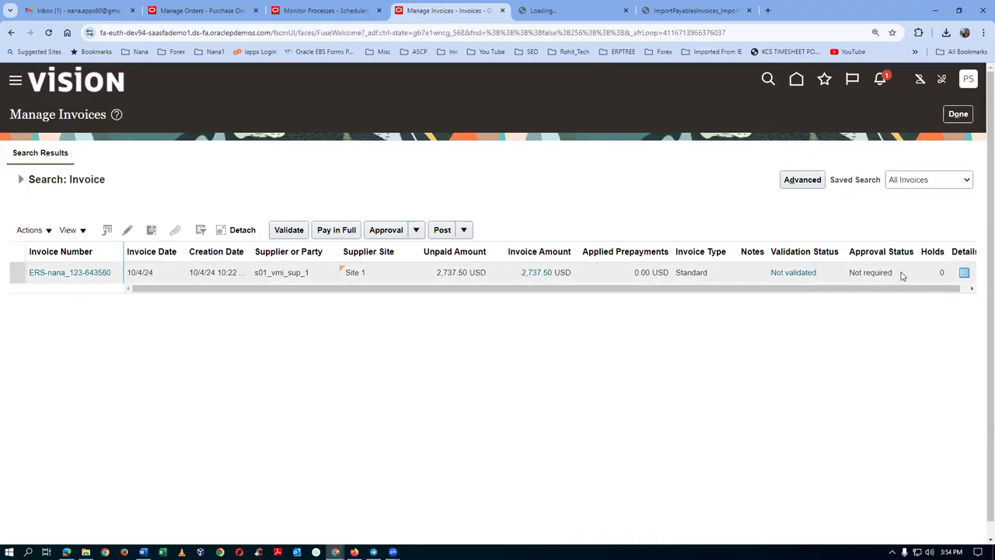
# Open invoice ERS-nana_123-643560 and run Validate from its Actions menu.
pyautogui.click(85, 274)
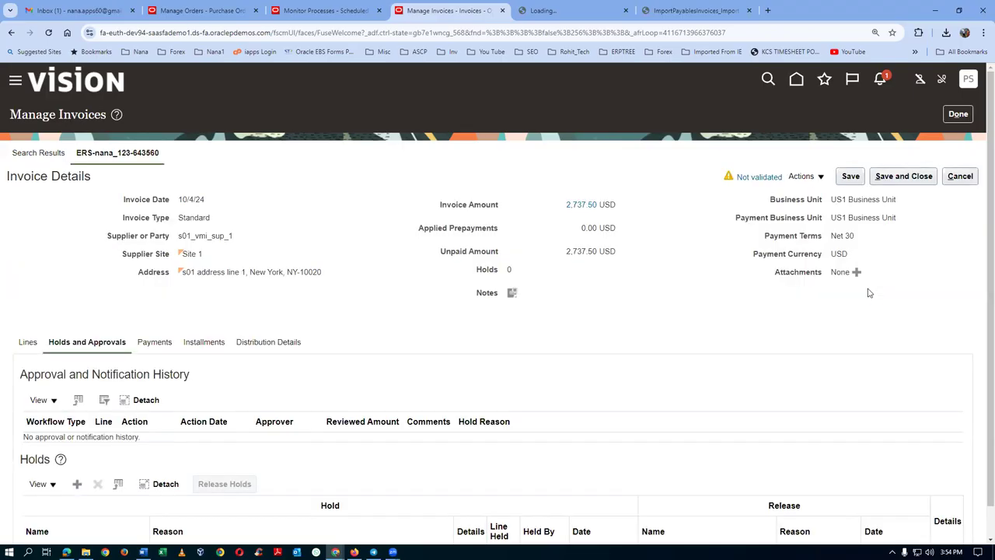
pyautogui.click(796, 183)
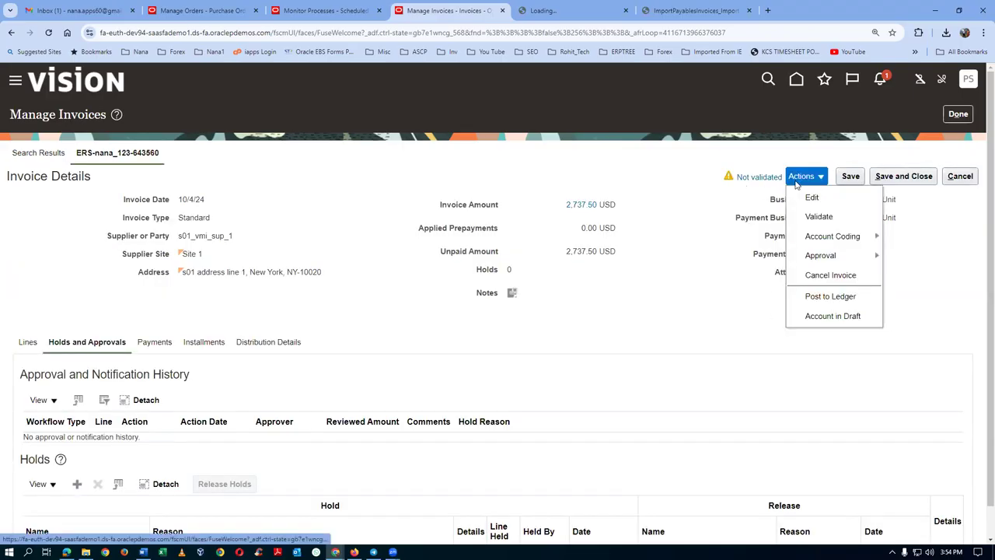
pyautogui.click(813, 218)
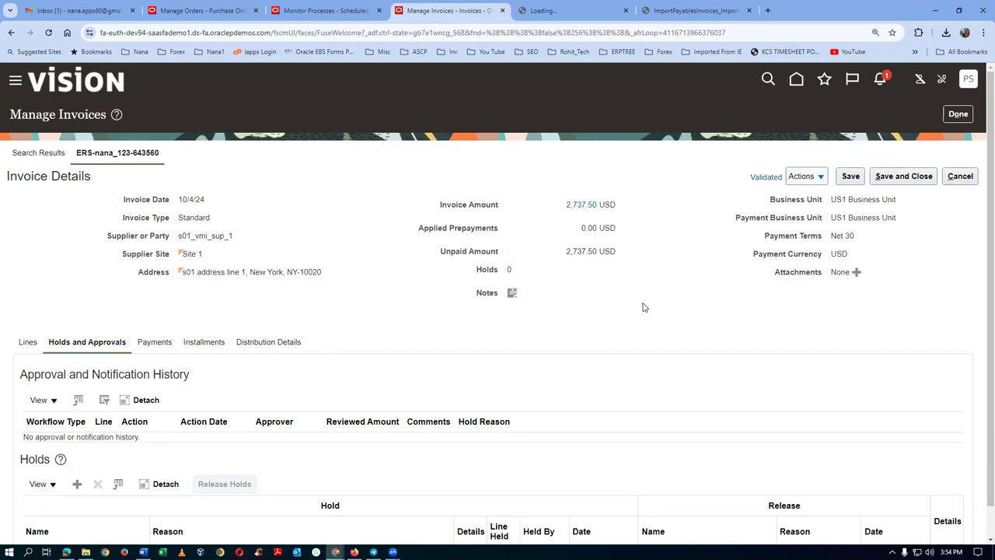
pyautogui.click(812, 178)
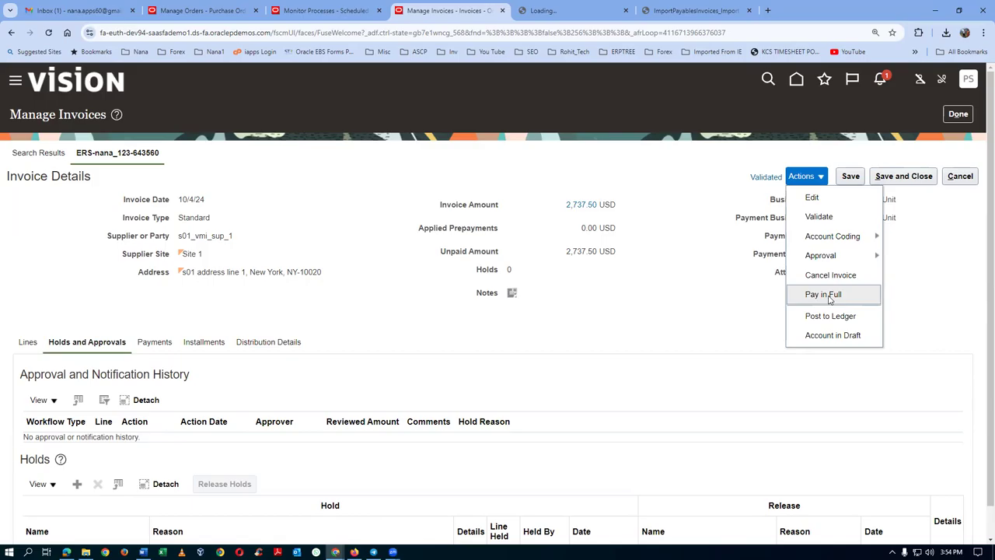
pyautogui.click(826, 295)
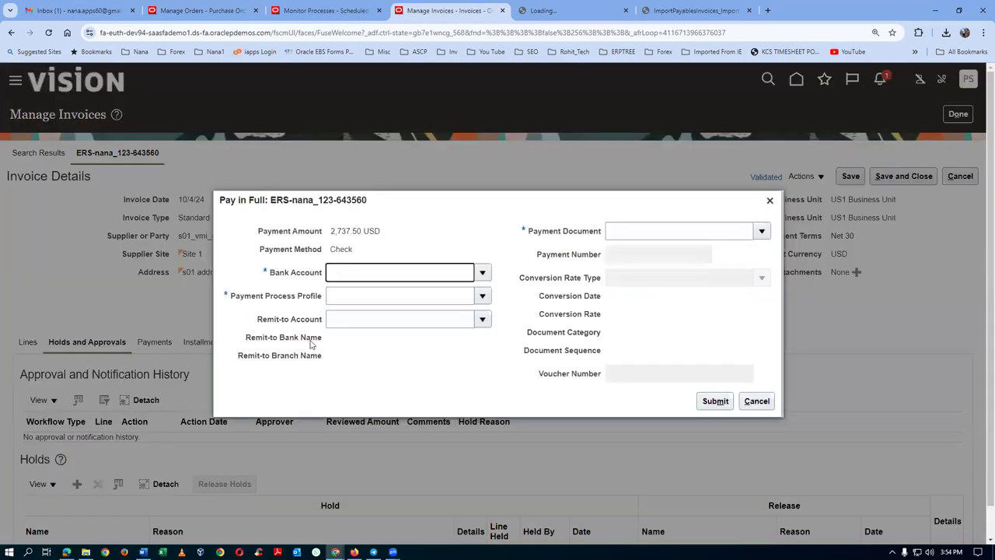
# Choose the BofA bank account and the Standard Check payment process profile.
pyautogui.click(477, 272)
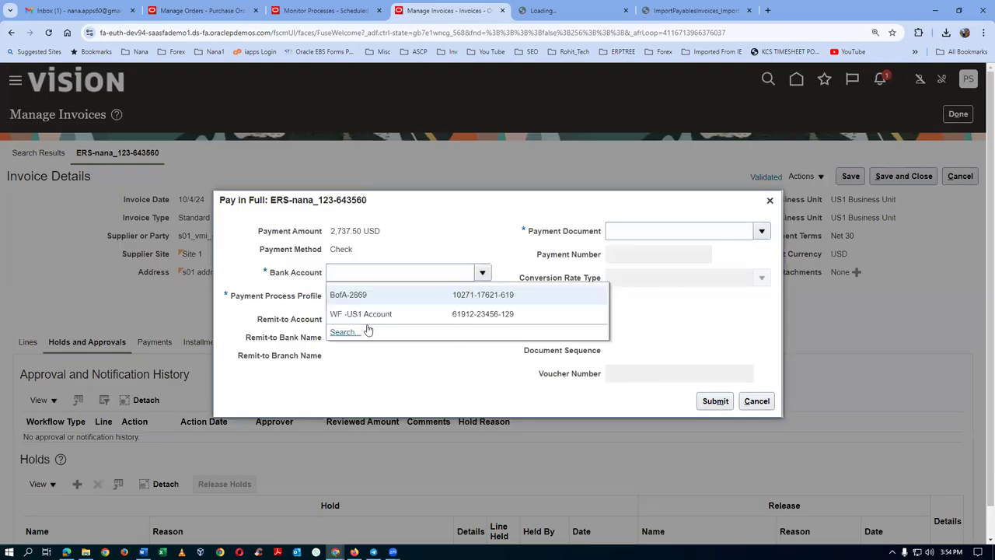
pyautogui.click(378, 299)
pyautogui.click(378, 299)
pyautogui.click(481, 296)
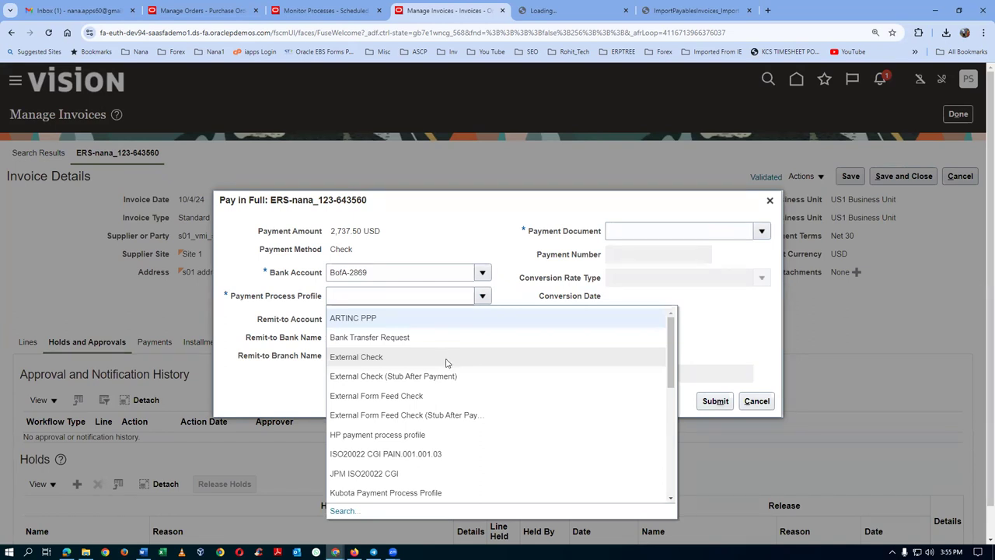
pyautogui.click(374, 300)
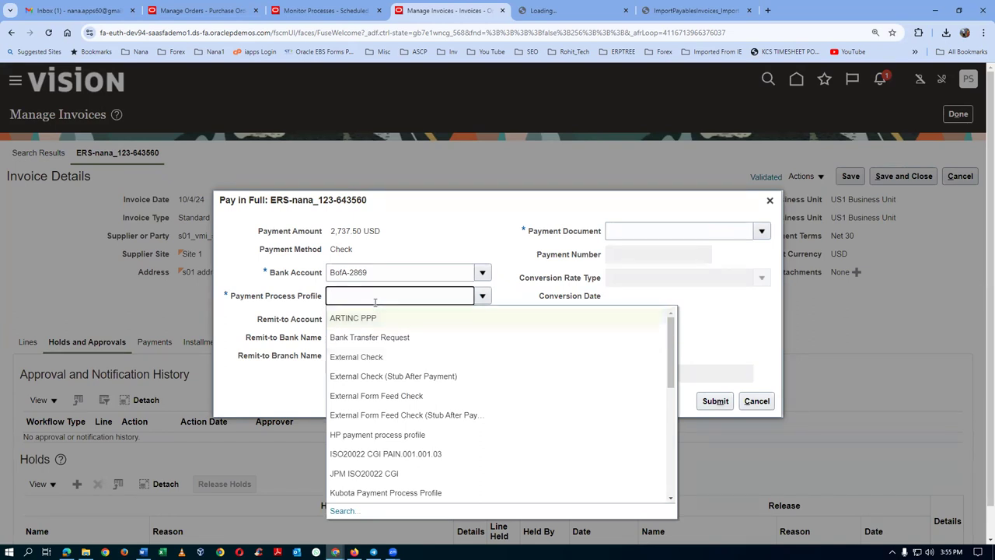
pyautogui.press('Tab')
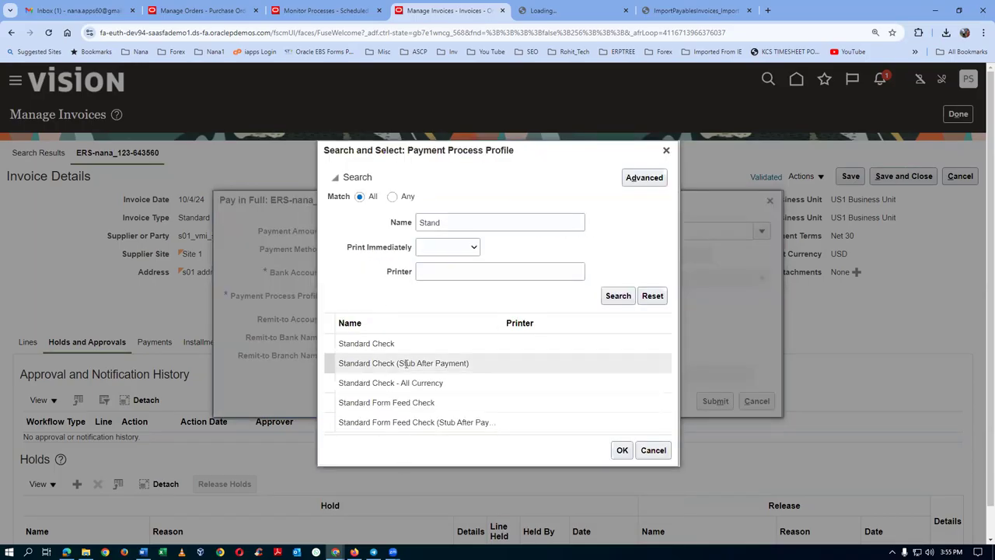
pyautogui.click(413, 349)
pyautogui.click(622, 450)
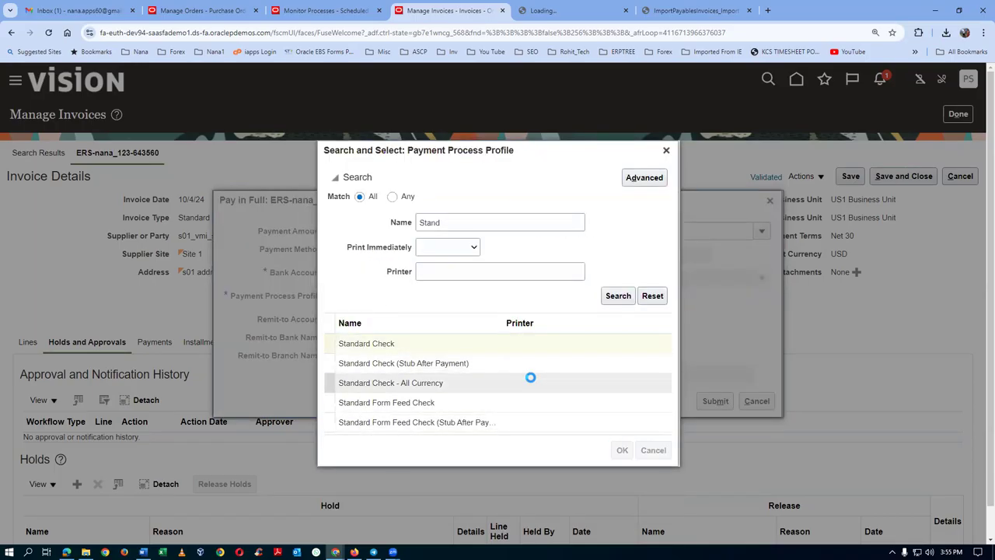
# Use payment document Check Stock A with number 4037 and submit the 2,737.50 payment.
pyautogui.click(482, 319)
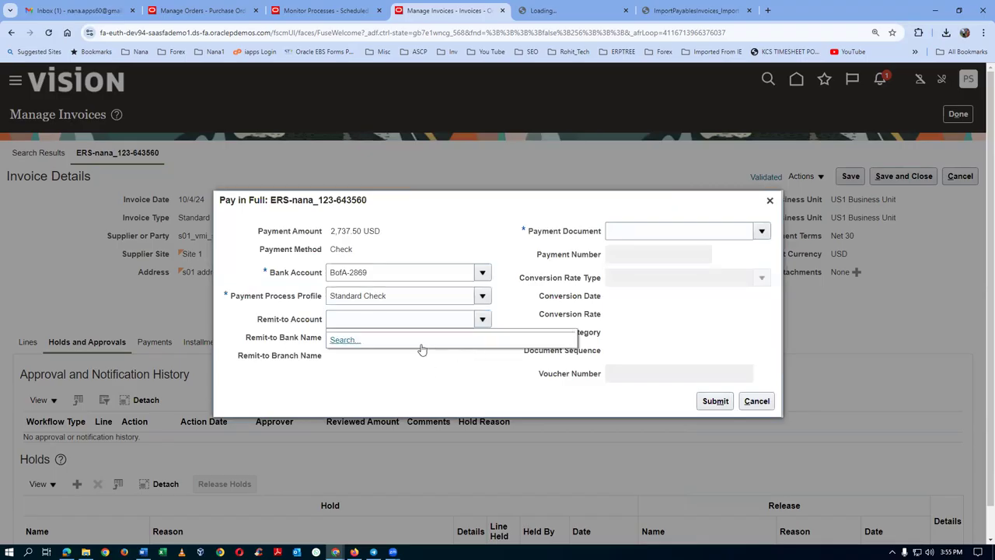
pyautogui.click(455, 216)
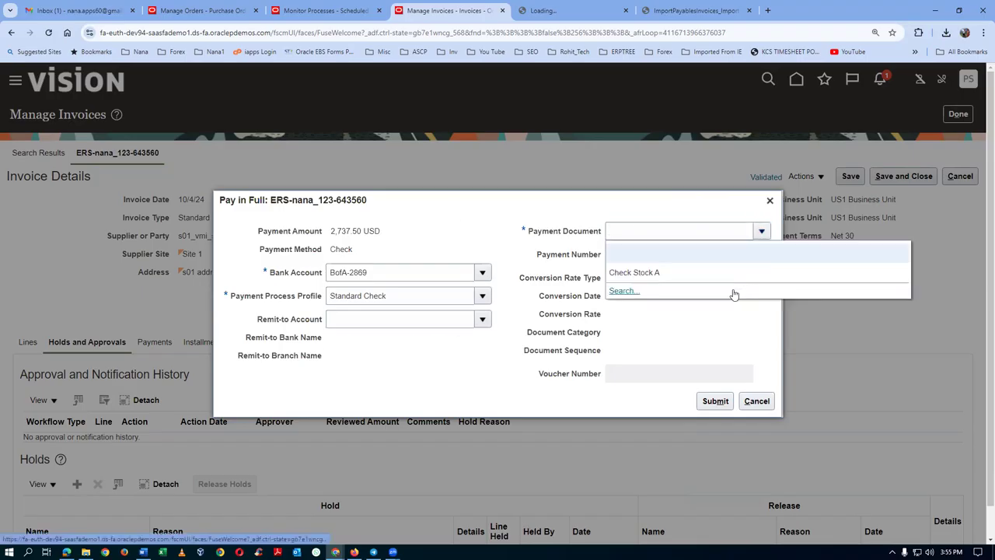
pyautogui.click(655, 274)
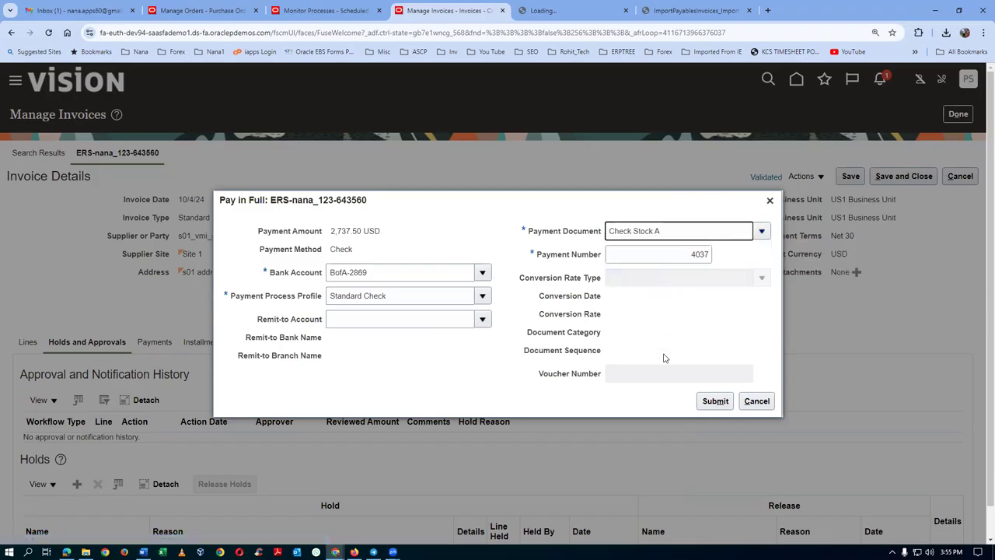
pyautogui.click(668, 254)
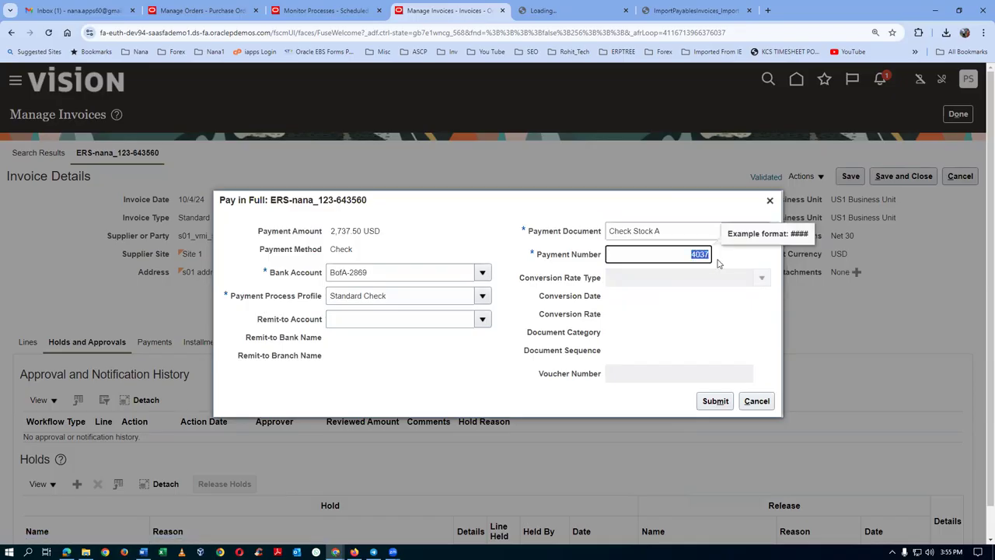
pyautogui.click(498, 409)
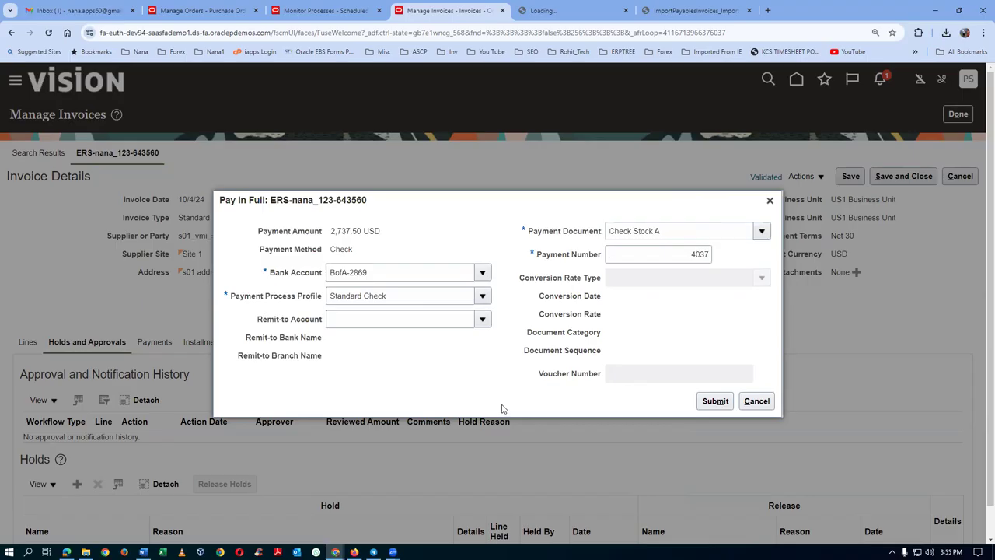
pyautogui.click(716, 402)
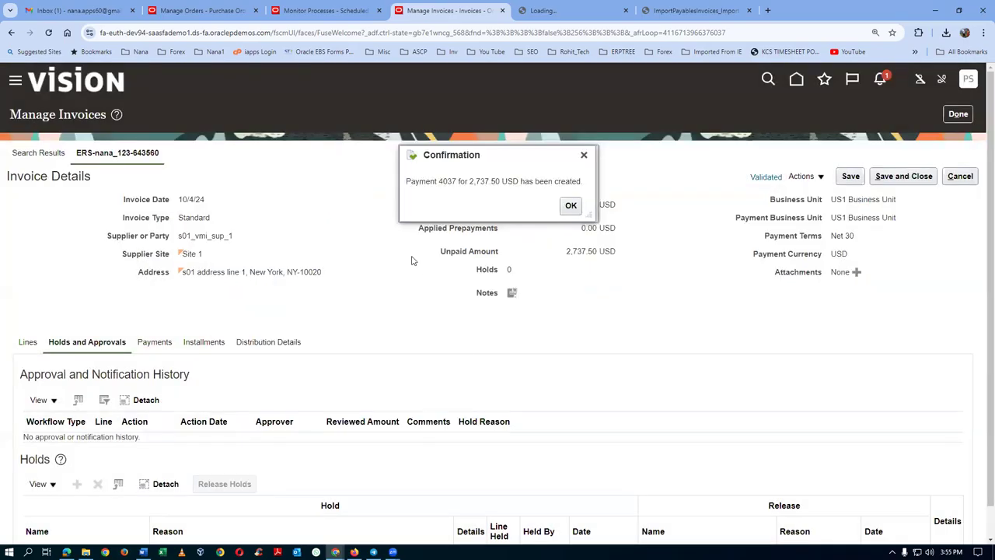
pyautogui.click(566, 206)
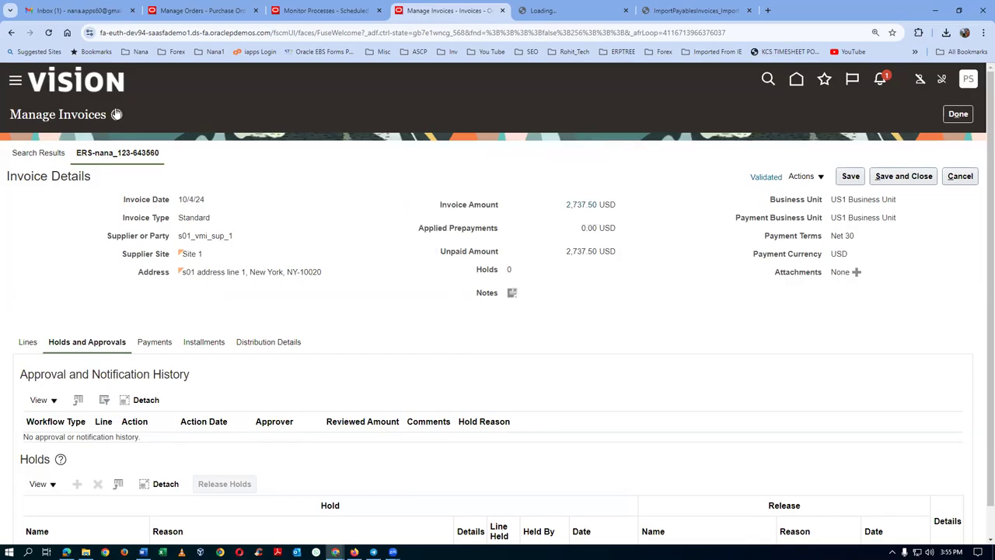
pyautogui.click(198, 10)
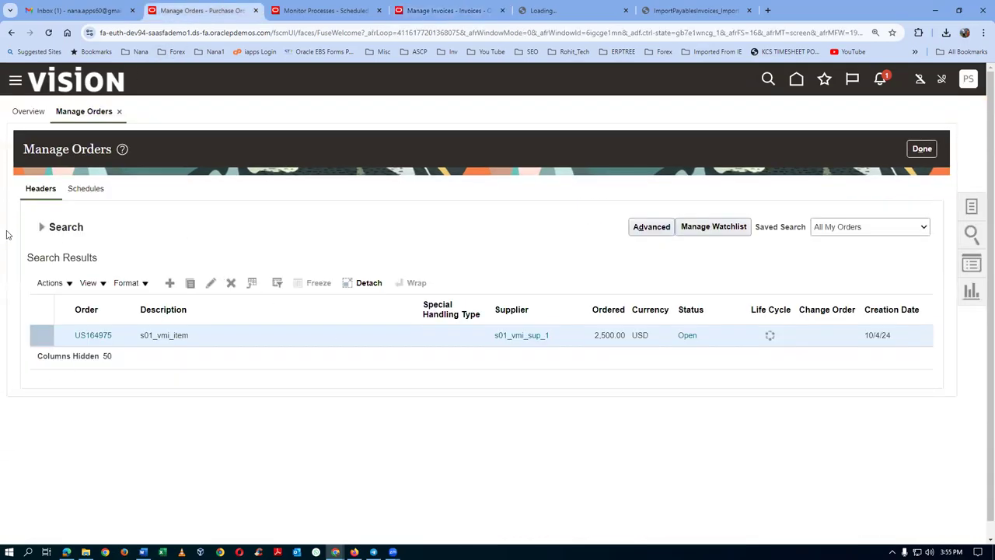
# Expand the order search and rerun it with the Buyer criterion cleared.
pyautogui.click(43, 234)
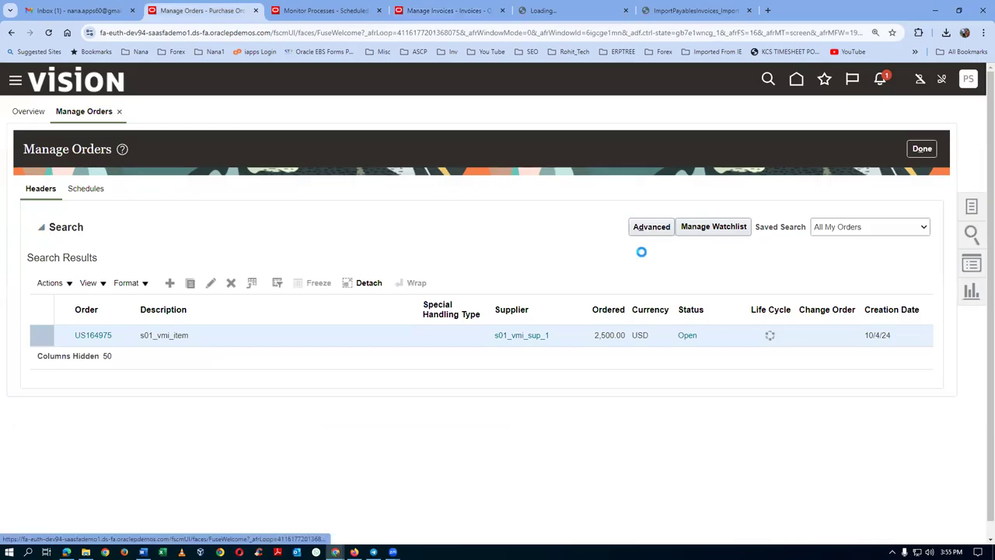
pyautogui.click(844, 362)
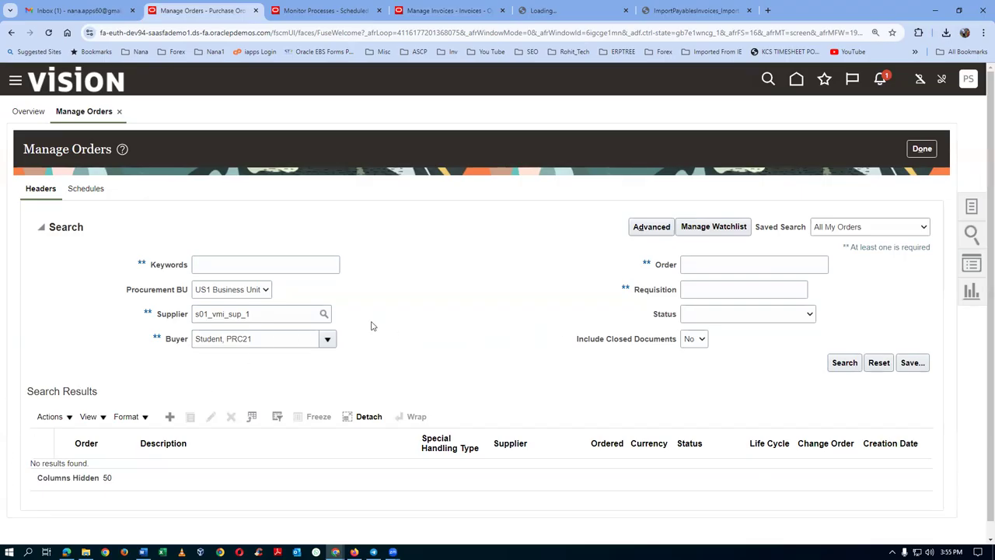
pyautogui.moveTo(269, 338); pyautogui.dragTo(28, 373)
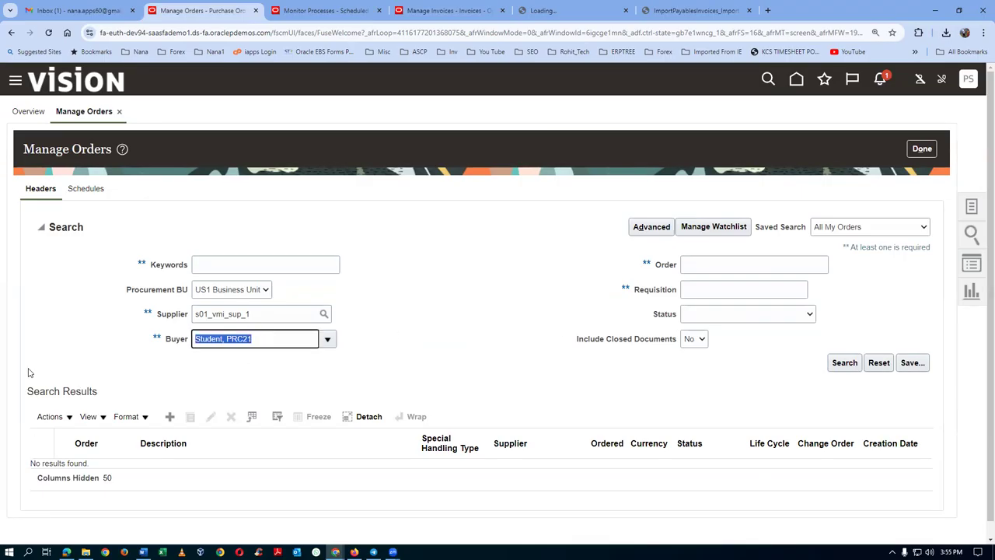
pyautogui.press('BackSpace')
pyautogui.click(853, 364)
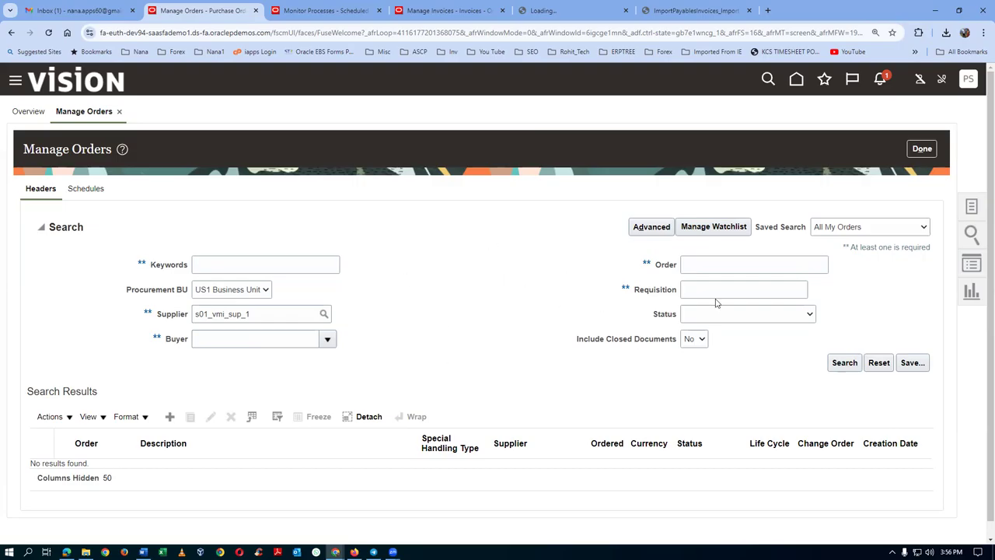
# Try order-number and supplier searches, then reopen Manage Orders from the Tasks panel.
pyautogui.click(707, 266)
pyautogui.click(837, 366)
pyautogui.click(274, 313)
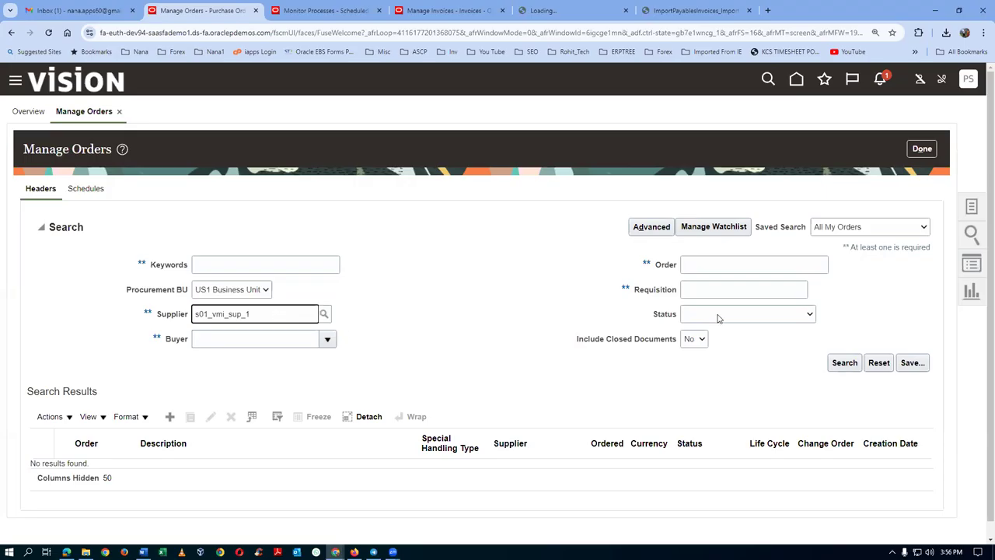
pyautogui.click(918, 149)
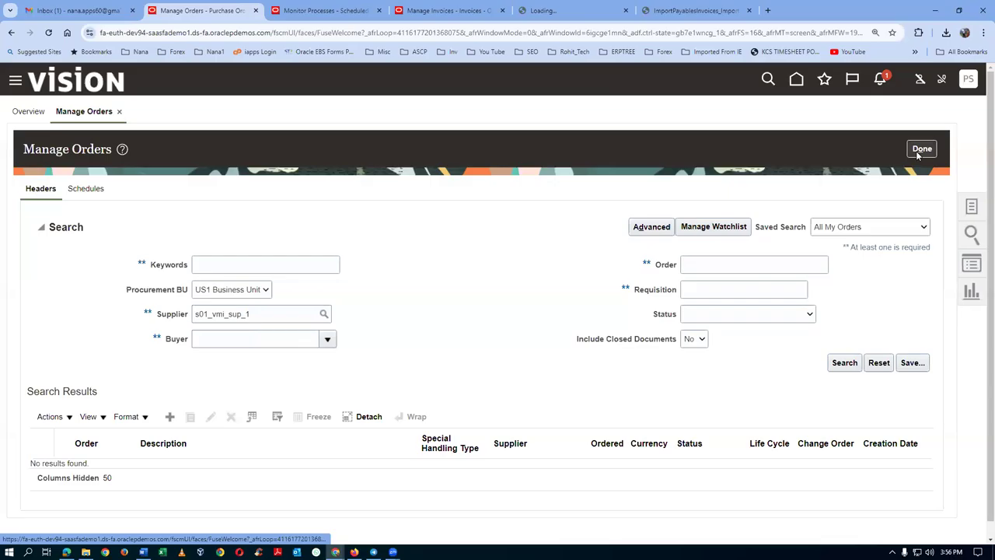
pyautogui.click(972, 210)
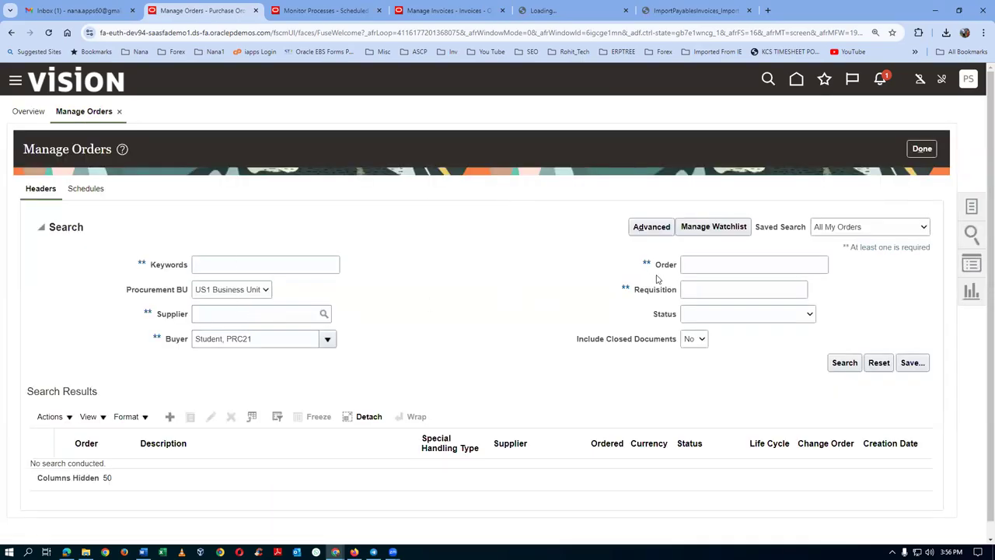
pyautogui.click(723, 266)
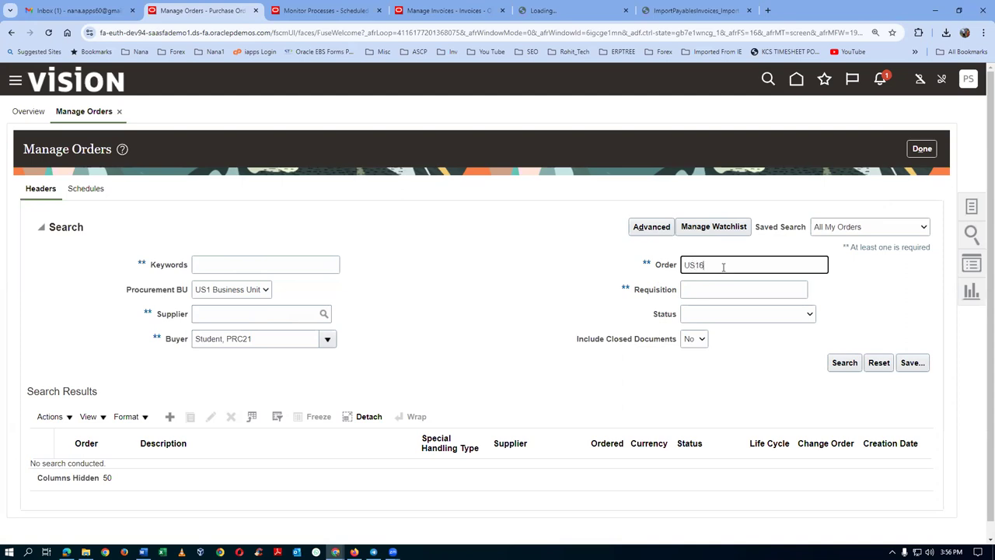
# Search Manage Orders by the entered order number with criteria expanded.
pyautogui.click(838, 365)
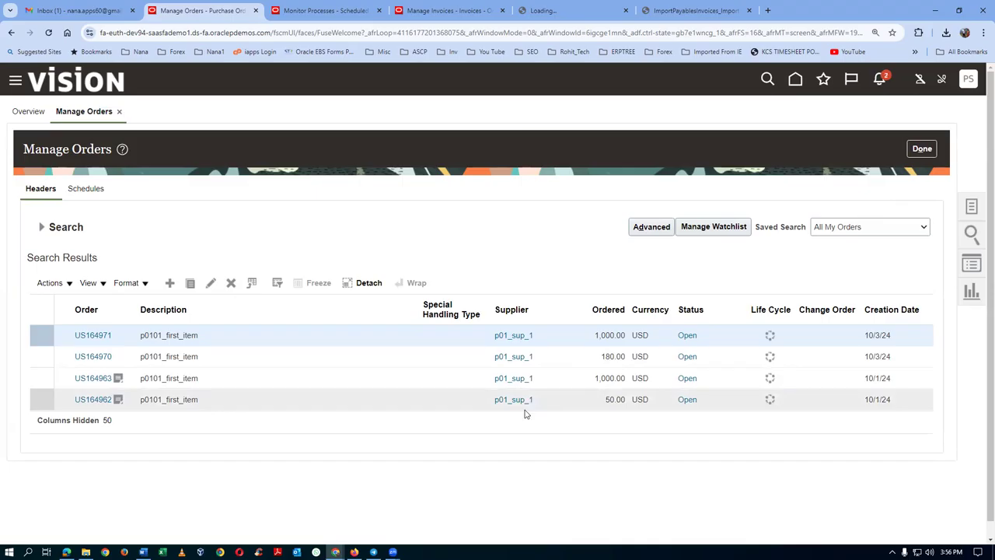
pyautogui.click(43, 227)
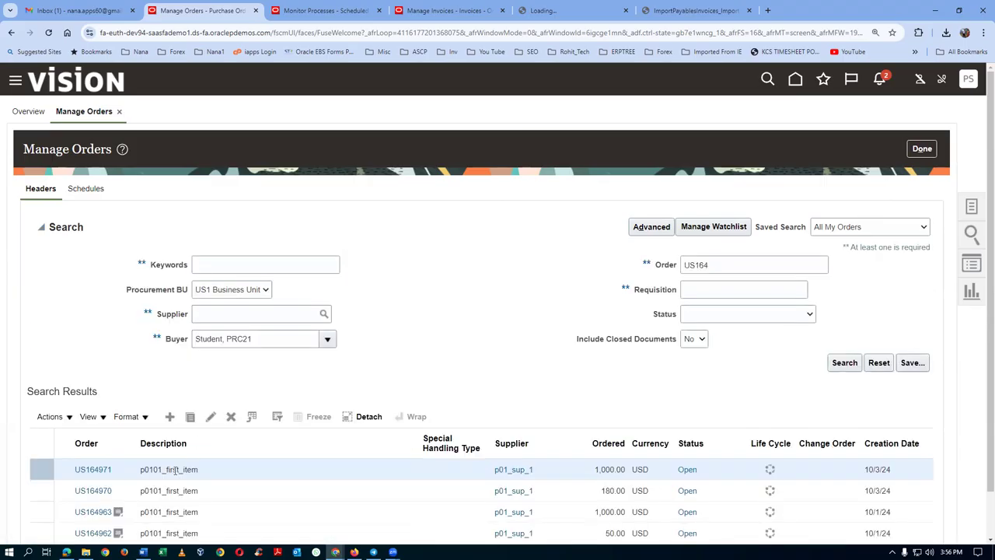
pyautogui.scroll(-1, 190, 486)
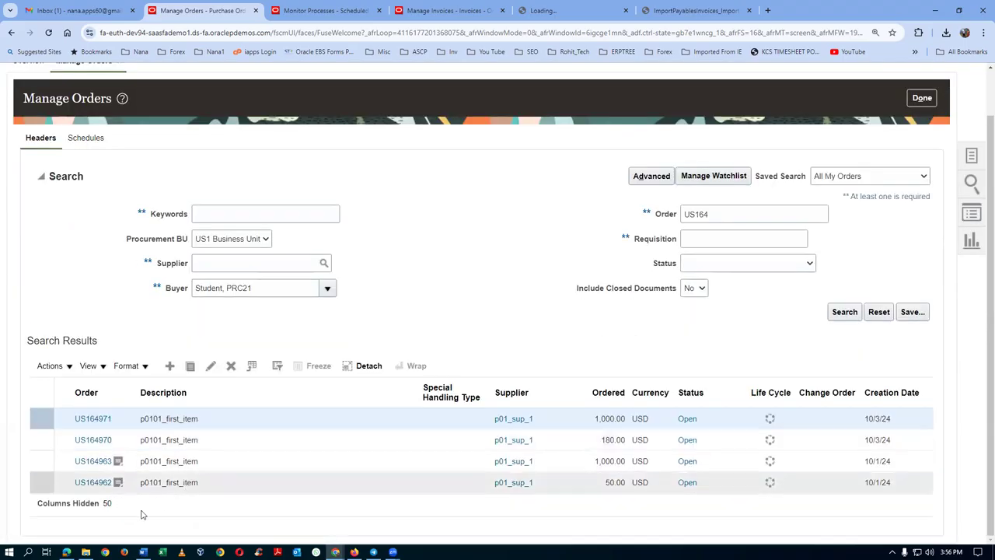
pyautogui.click(726, 211)
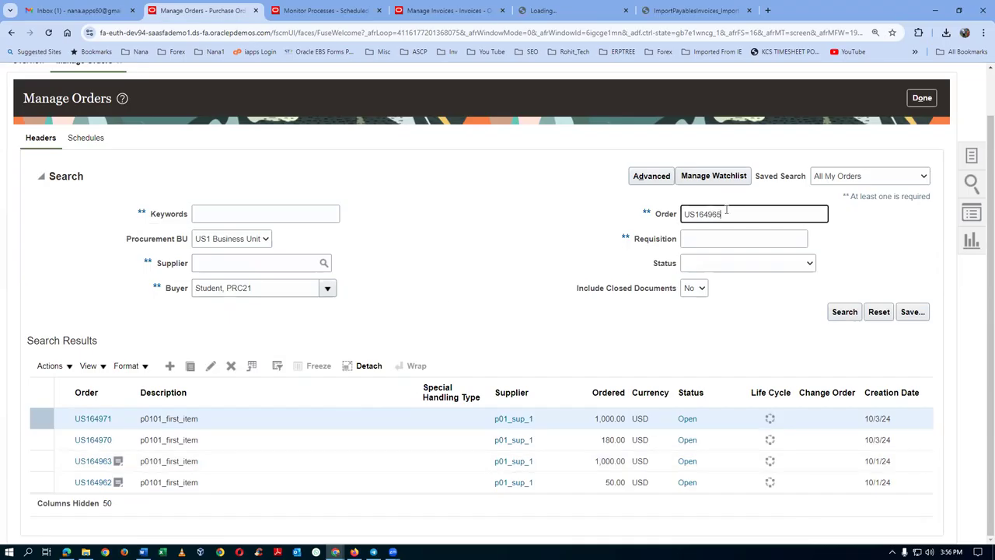
pyautogui.click(843, 312)
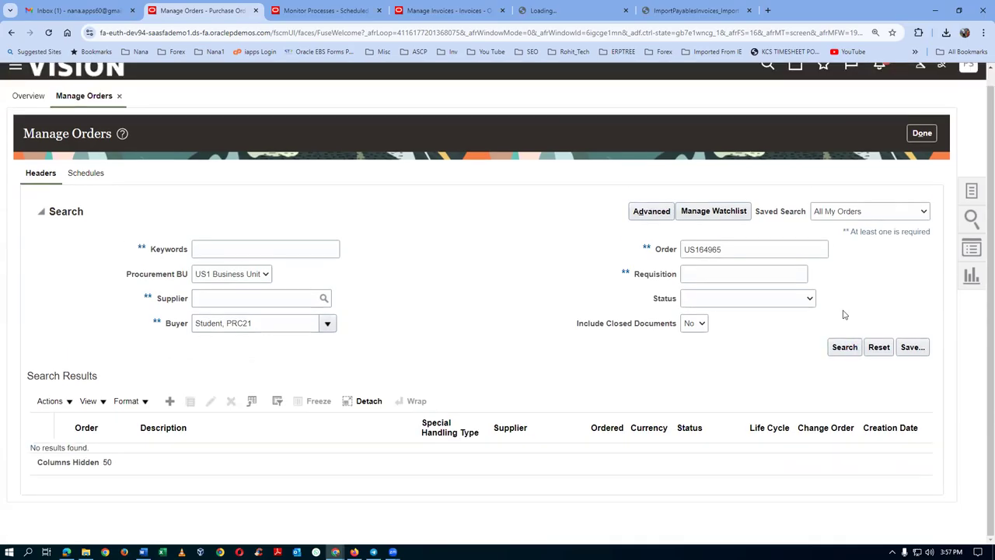
# Include closed documents, limit Status to Closed, and correct the number to find US164975.
pyautogui.click(692, 325)
pyautogui.click(689, 351)
pyautogui.click(846, 348)
pyautogui.click(771, 303)
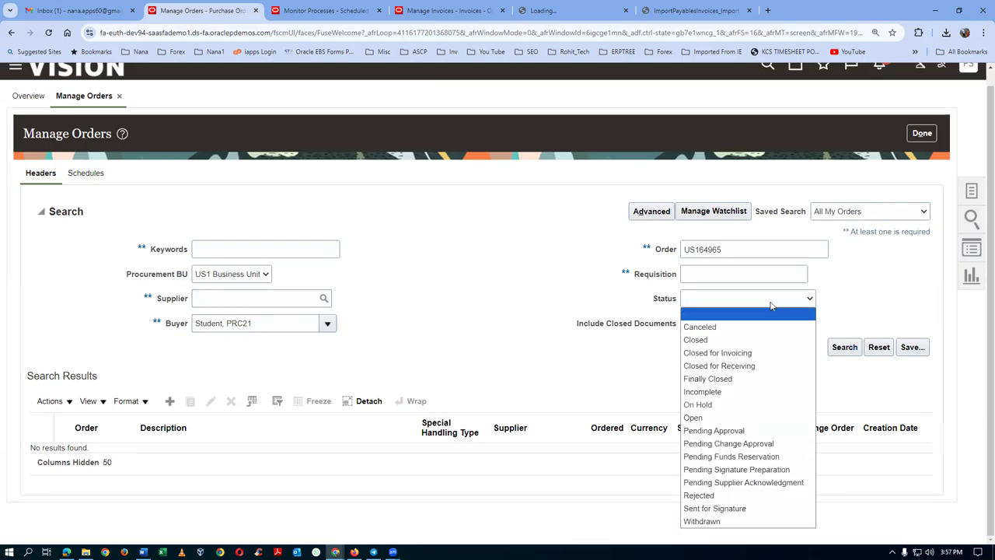
pyautogui.click(750, 339)
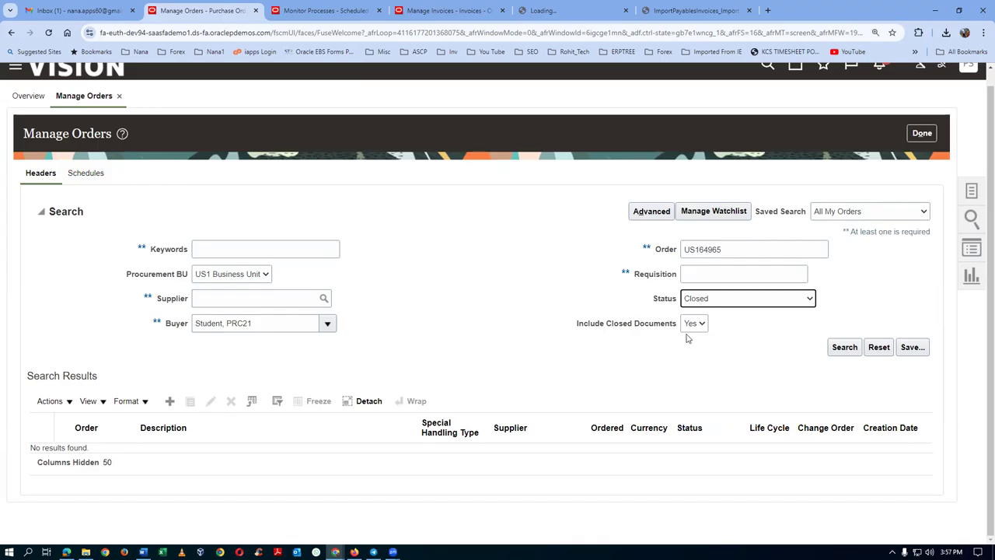
pyautogui.click(842, 349)
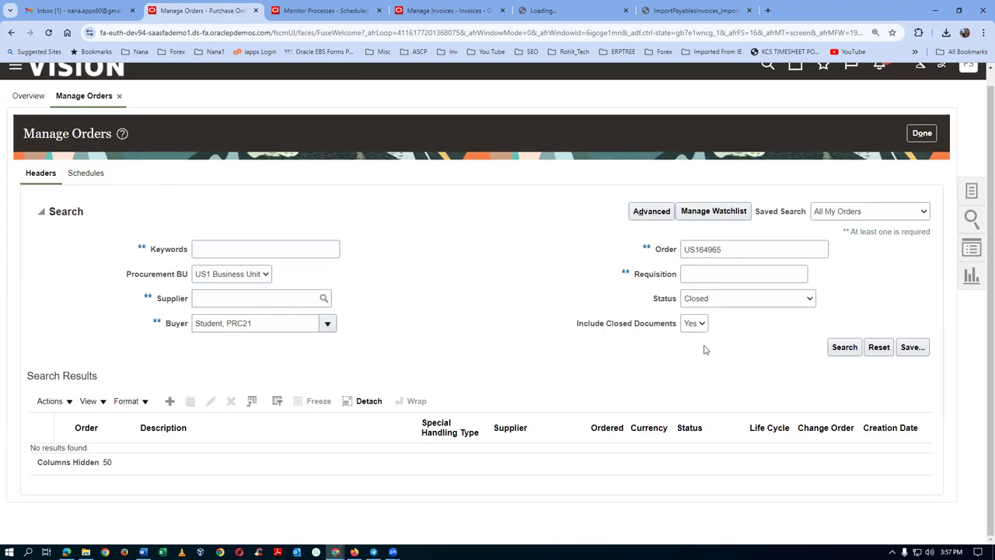
pyautogui.click(728, 250)
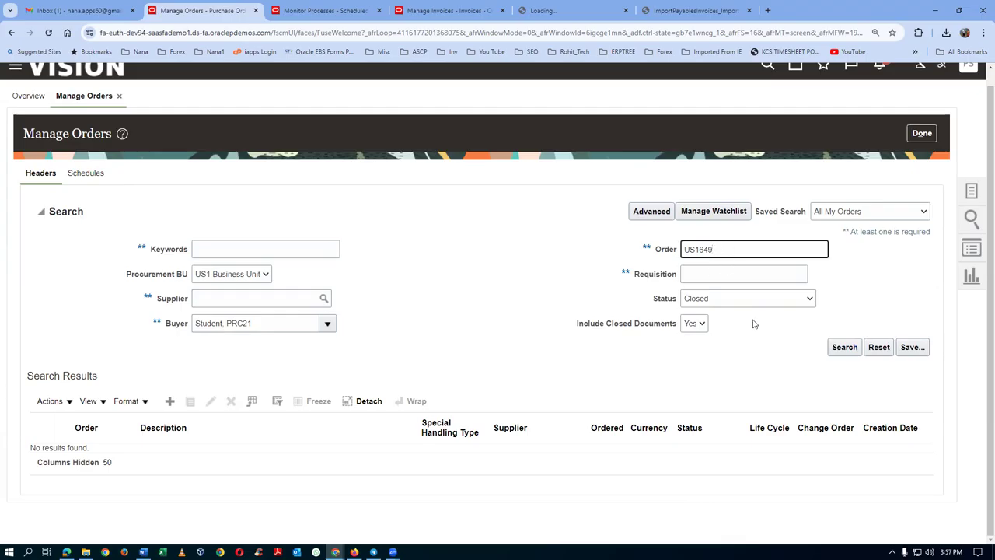
pyautogui.click(845, 349)
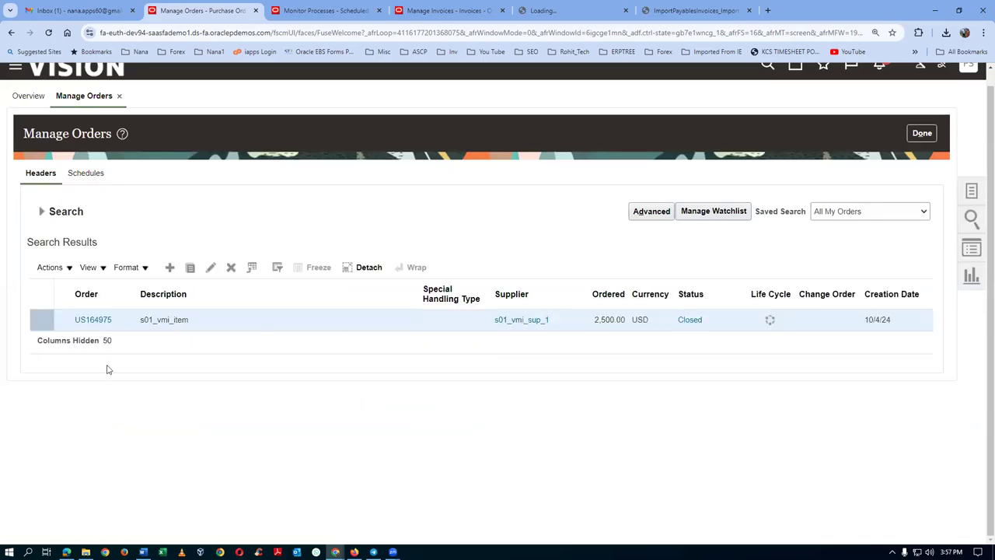
pyautogui.click(95, 319)
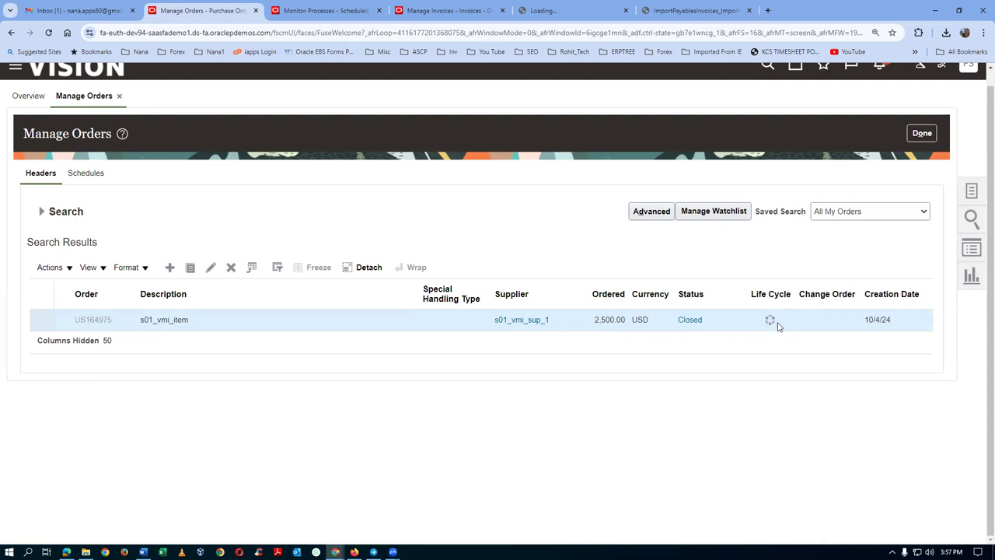
# View US164975's order life cycle details, scrolling to its receipt and ERS invoice.
pyautogui.moveTo(877, 207)
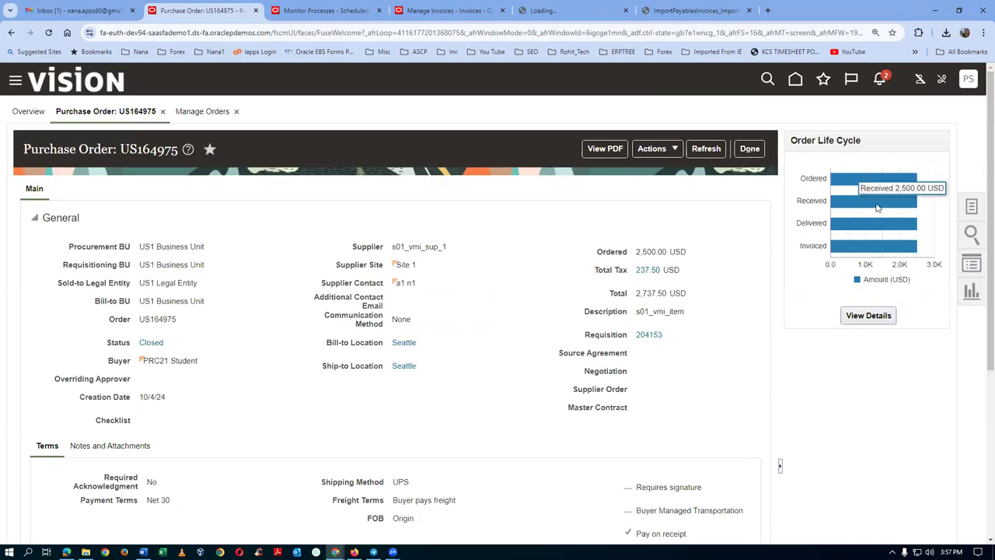
pyautogui.click(874, 317)
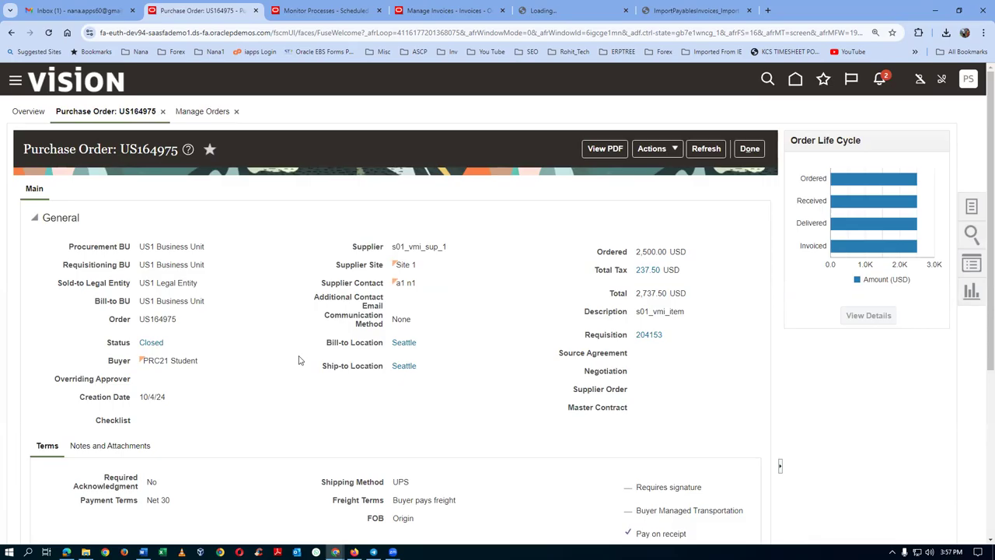
pyautogui.scroll(-2, 303, 360)
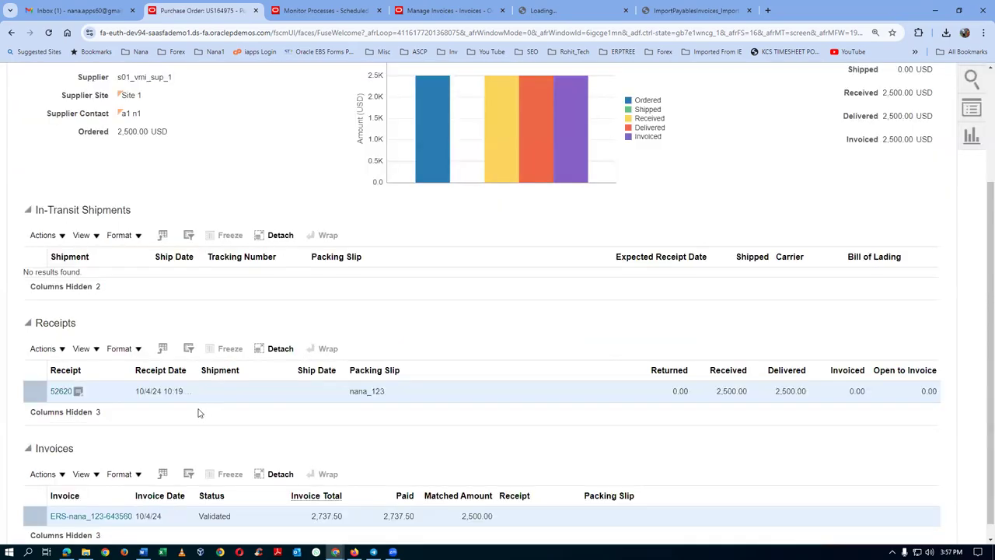
pyautogui.scroll(-1, 156, 393)
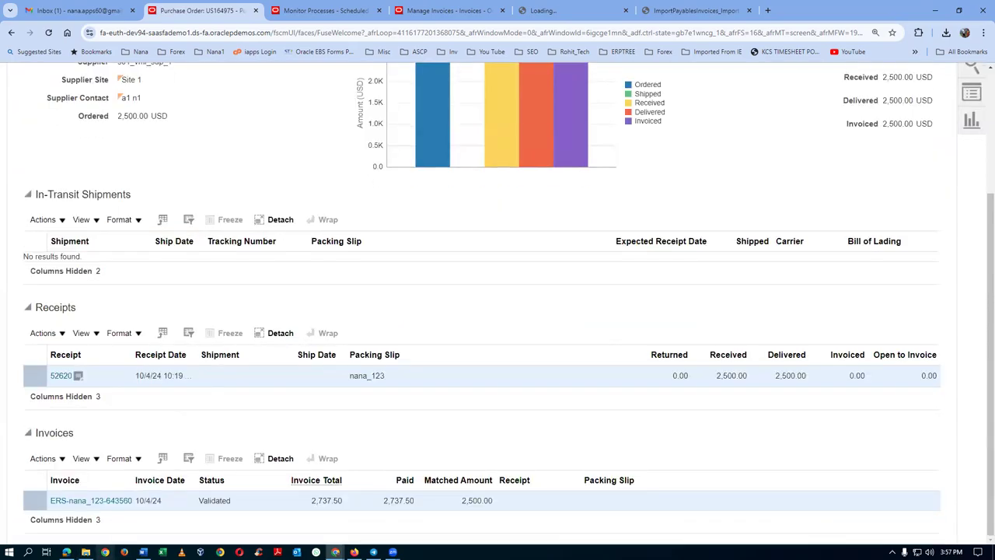
pyautogui.click(79, 501)
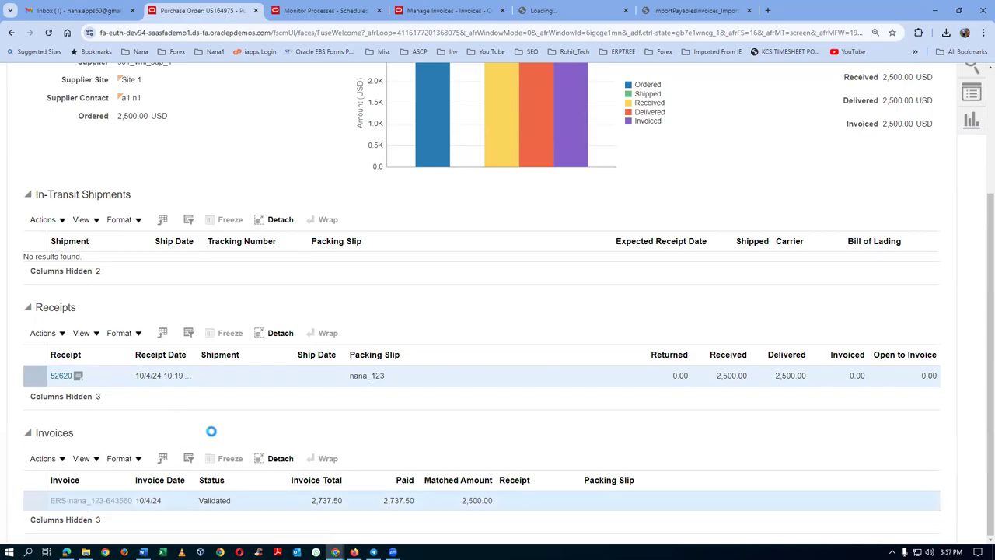
# Review the ERS invoice lines for order US164975, then switch to the Supplier Portal overview.
pyautogui.scroll(-2, 211, 432)
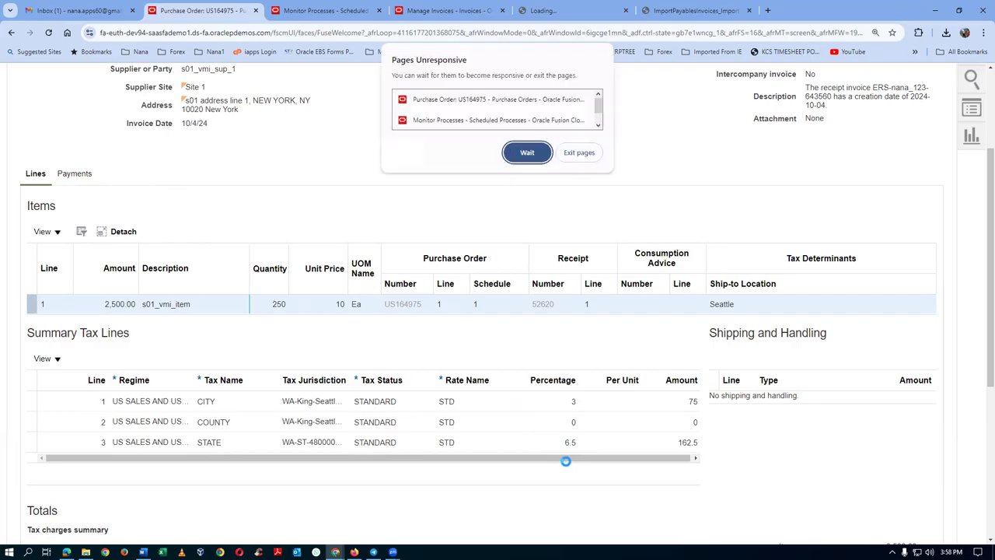
pyautogui.click(528, 154)
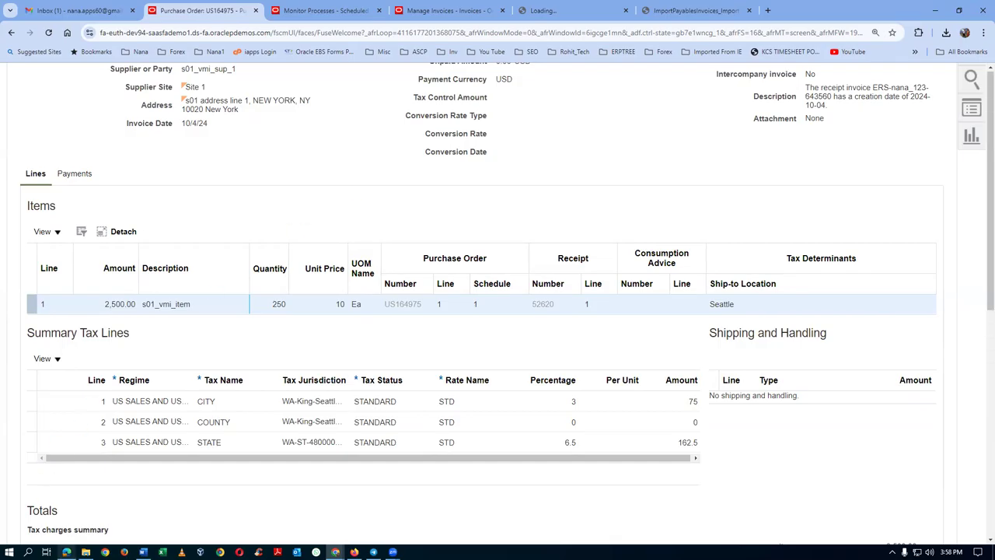
pyautogui.hotkey('alt', 'Tab')
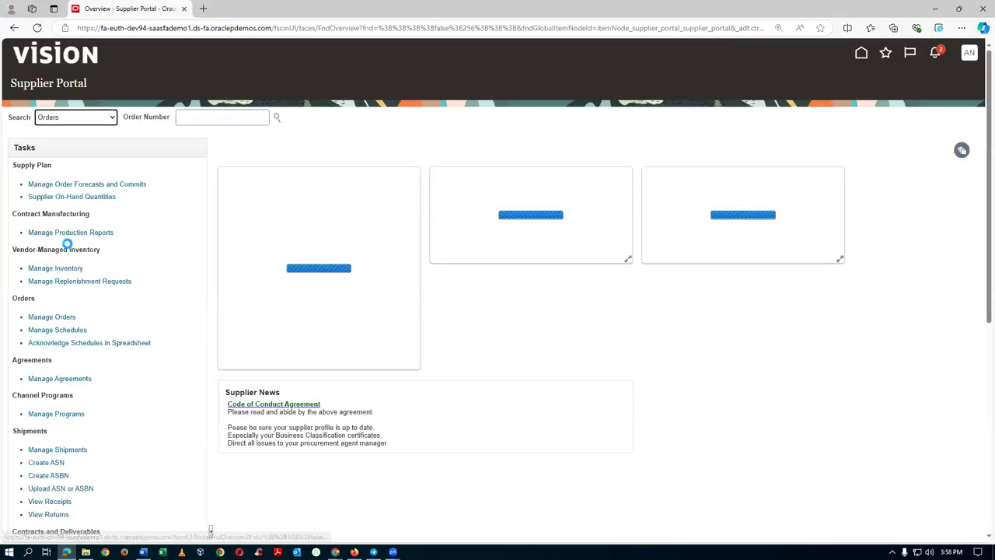
# Search Manage Inventory for item s01_vmi_item.
pyautogui.click(55, 269)
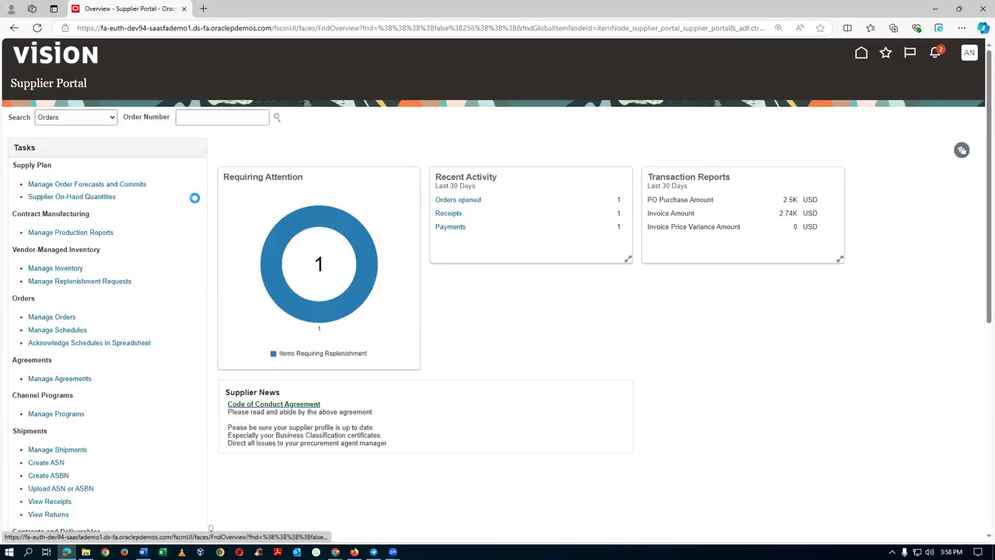
pyautogui.click(163, 141)
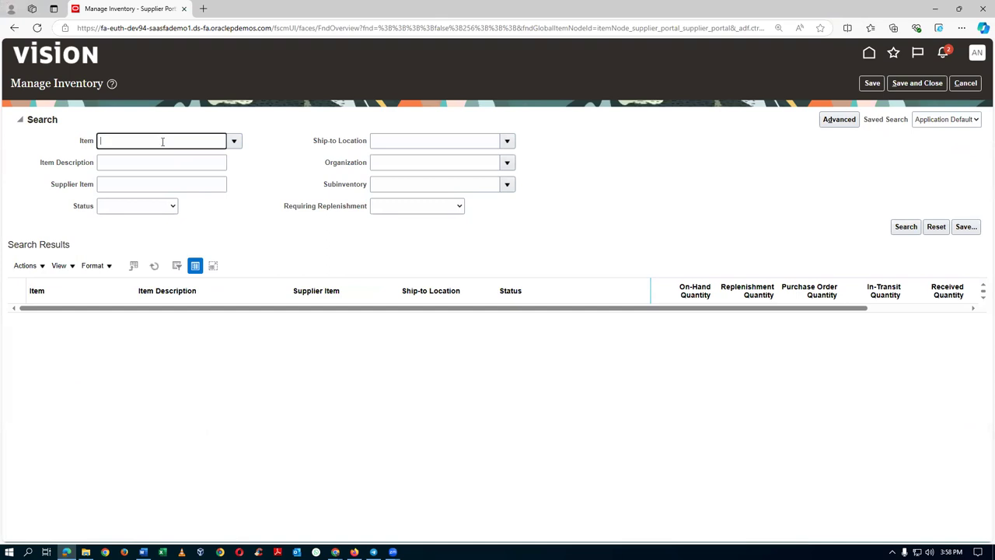
pyautogui.press('Tab')
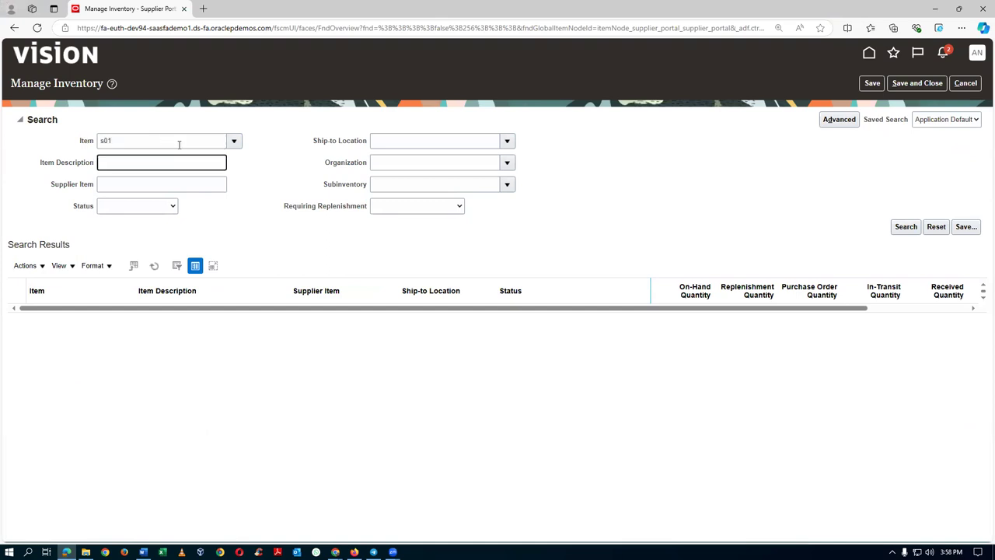
pyautogui.click(233, 140)
pyautogui.click(218, 161)
pyautogui.click(906, 226)
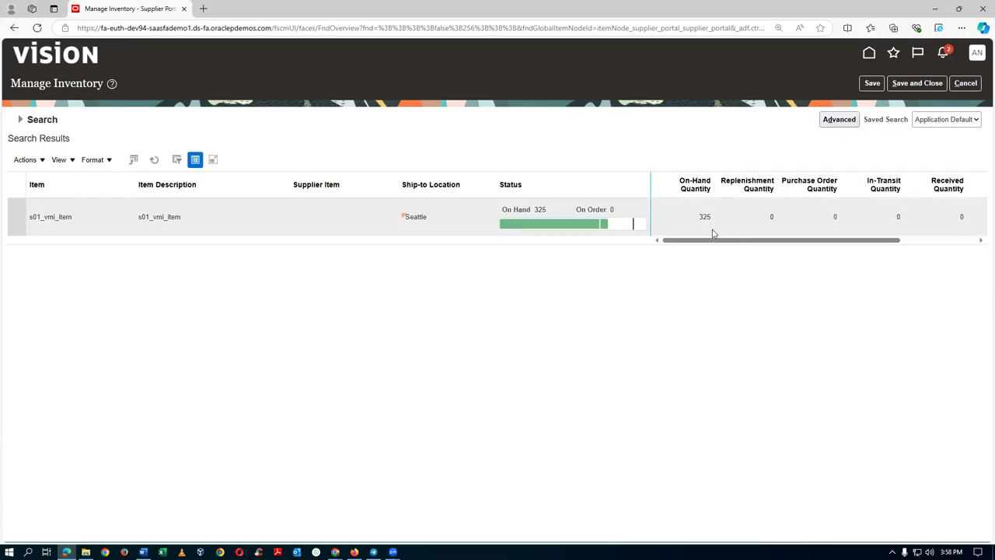
# Inspect the s01_vmi_item status gauge at Seattle: 325 on hand, range 300–400.
pyautogui.moveTo(535, 233)
pyautogui.moveTo(614, 224)
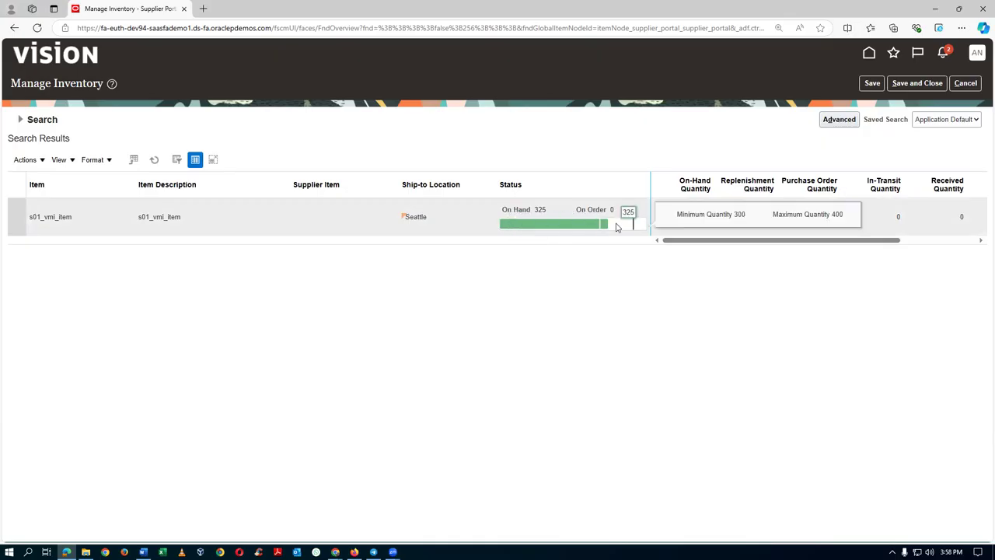
pyautogui.moveTo(686, 242); pyautogui.dragTo(773, 248)
# Confirm s01_vmi_item's Minimum 300 and Maximum 400 quantities, then cancel out of Manage Inventory.
pyautogui.moveTo(532, 240)
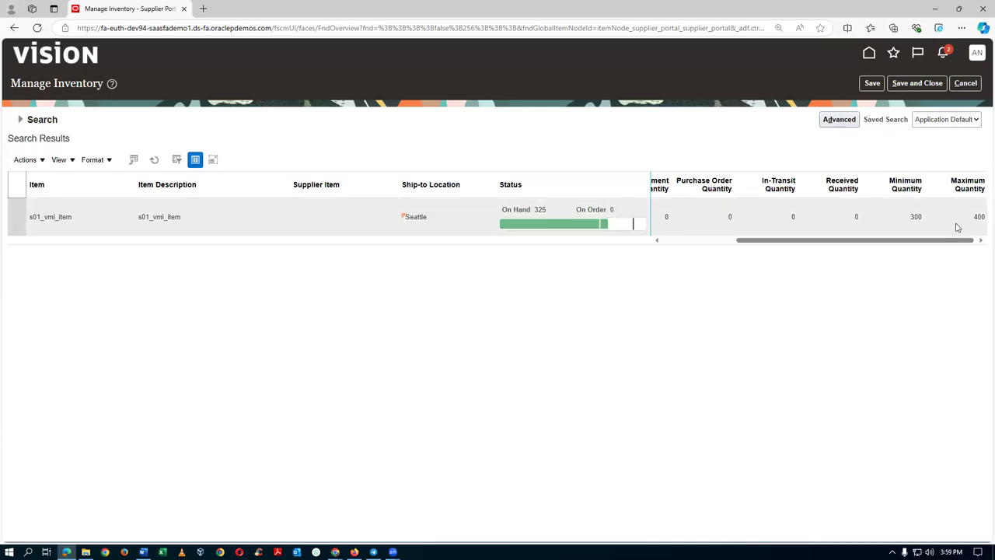
pyautogui.click(955, 219)
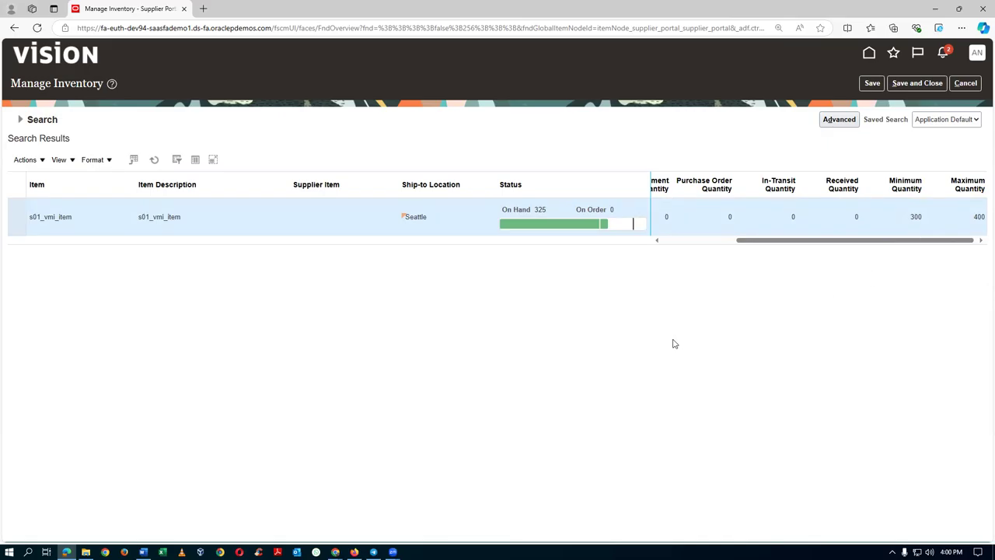
pyautogui.click(965, 82)
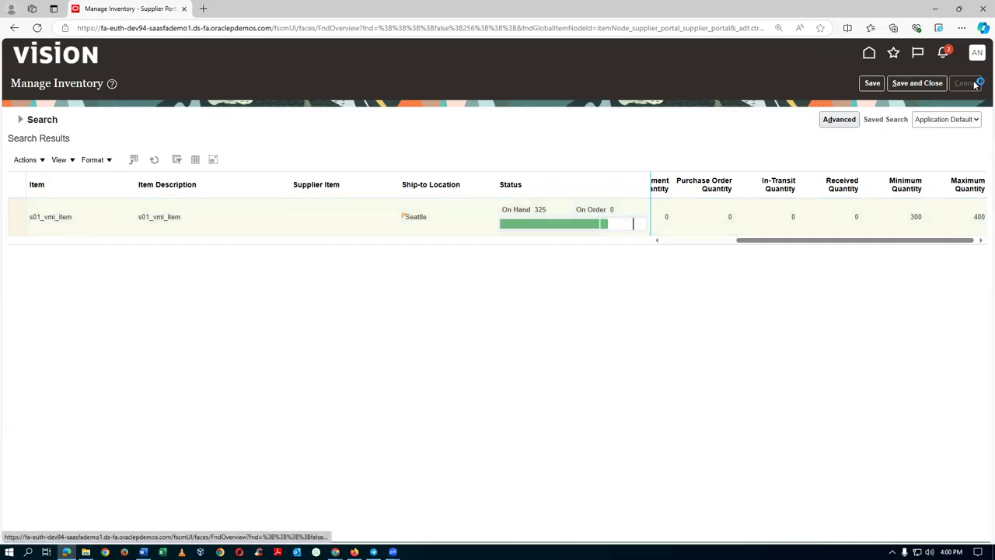